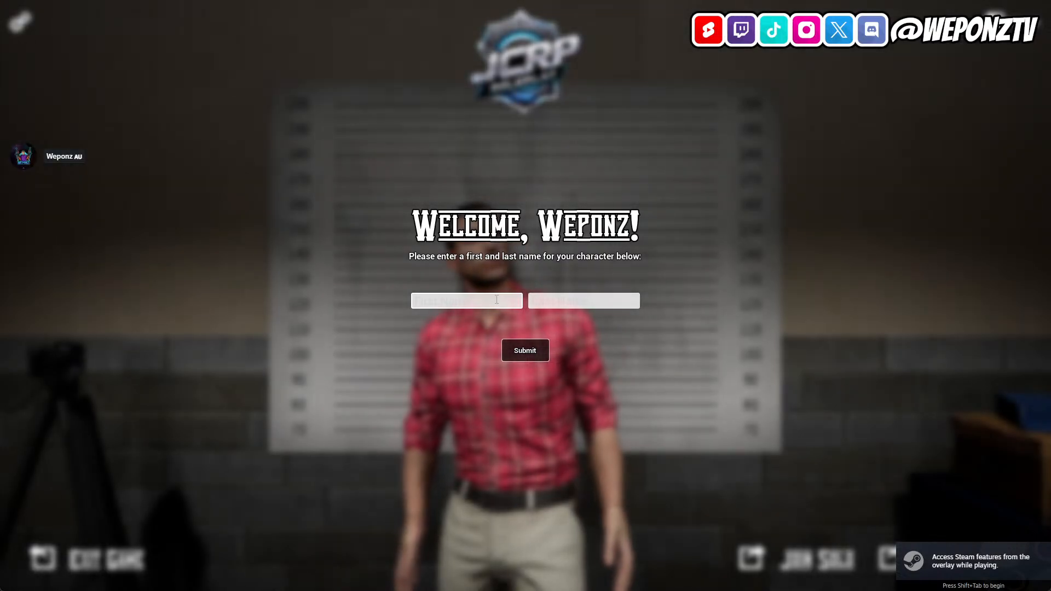
Enter the character's first and last name, submit them, and start a solo game
{"action": "type", "text": "Neddy"}
{"action": "key", "text": "Tab"}
{"action": "type", "text": "Smith"}
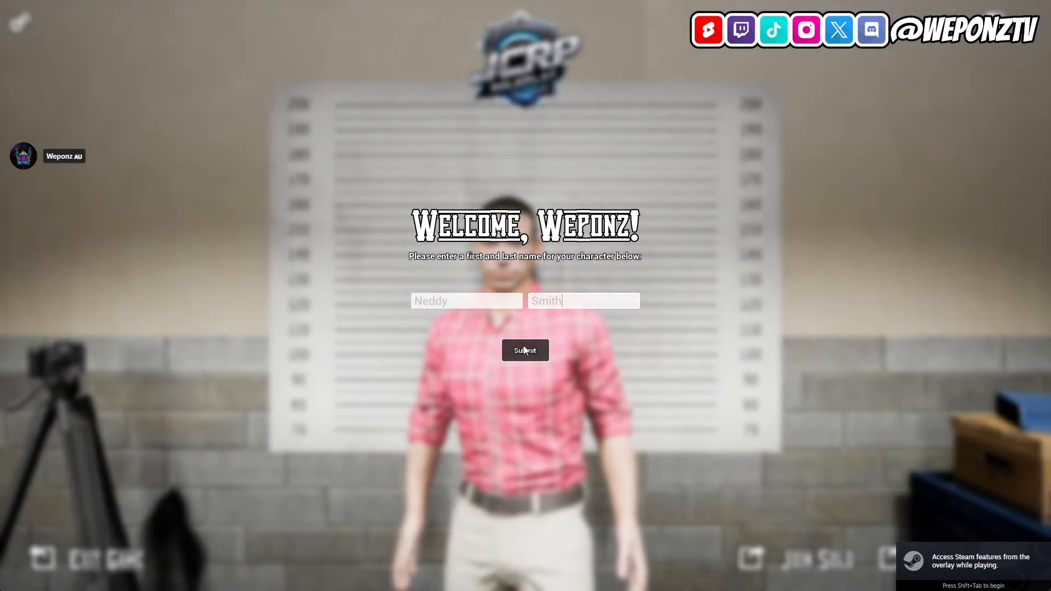
{"action": "left_click", "coordinate": [523, 349]}
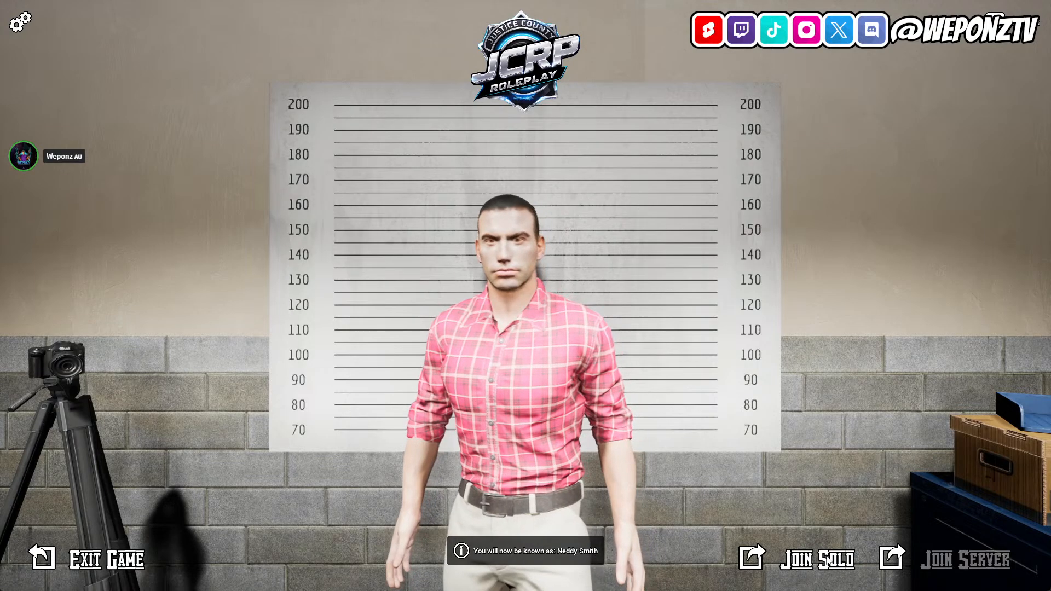
{"action": "left_click", "coordinate": [808, 568]}
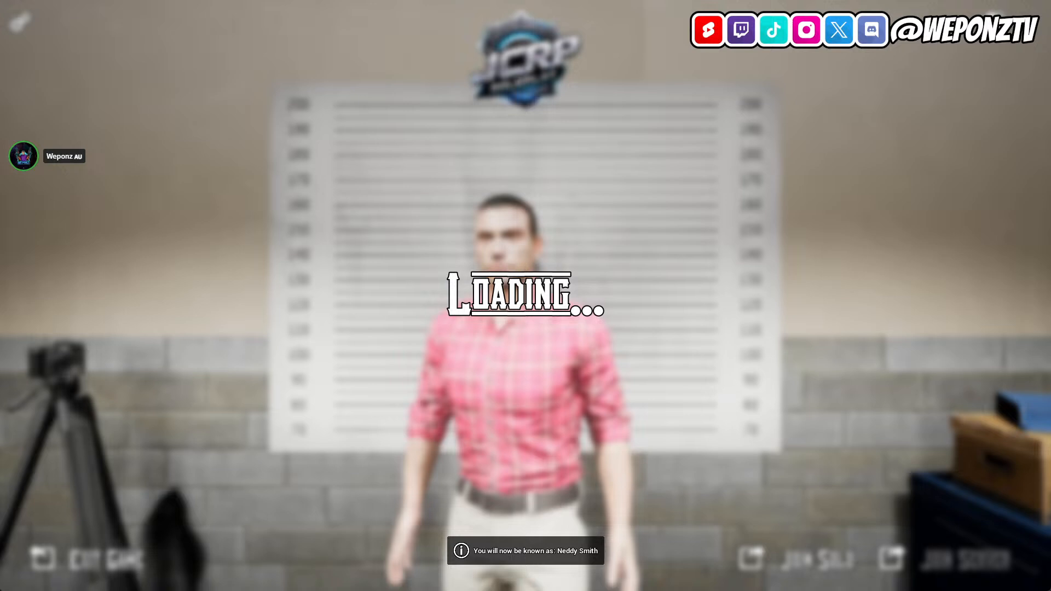
Walk past the weapon wall, pick up a handgun, and go into the police station to the blue lockers
{"action": "key", "text": "w"}
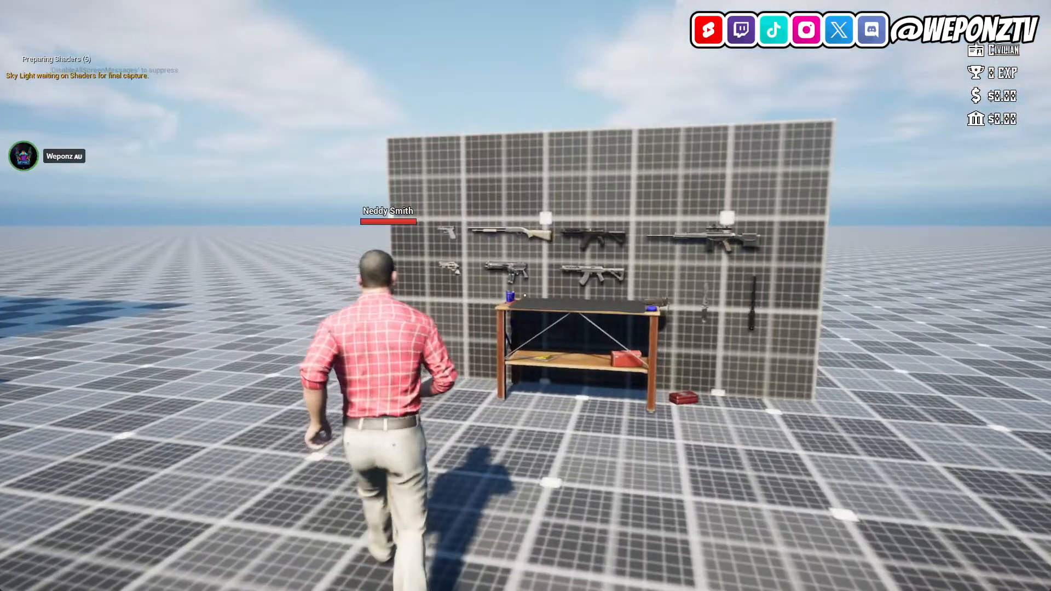
{"action": "key", "text": "w"}
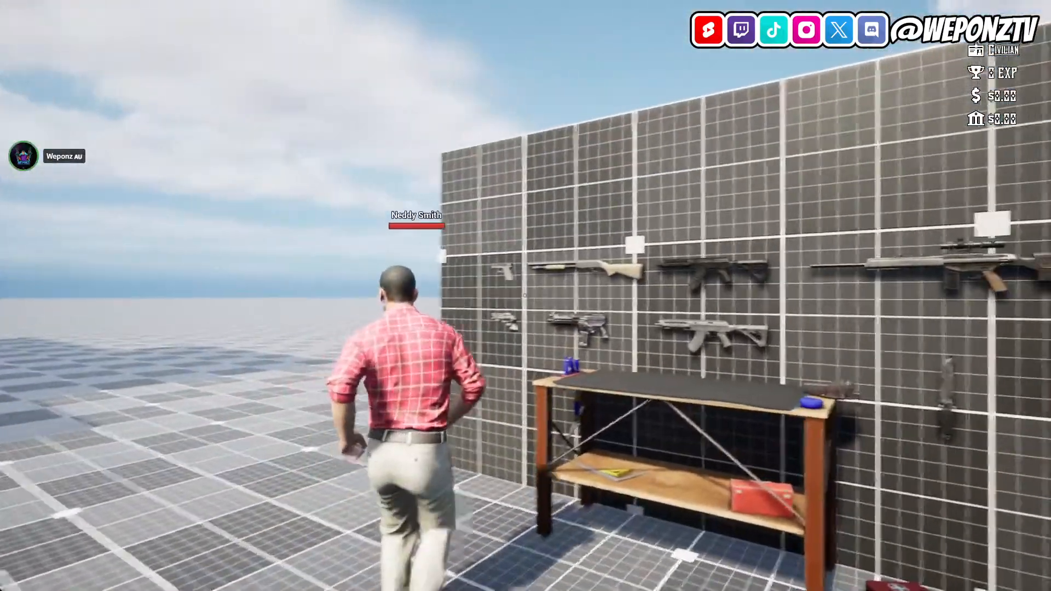
{"action": "key", "text": "w"}
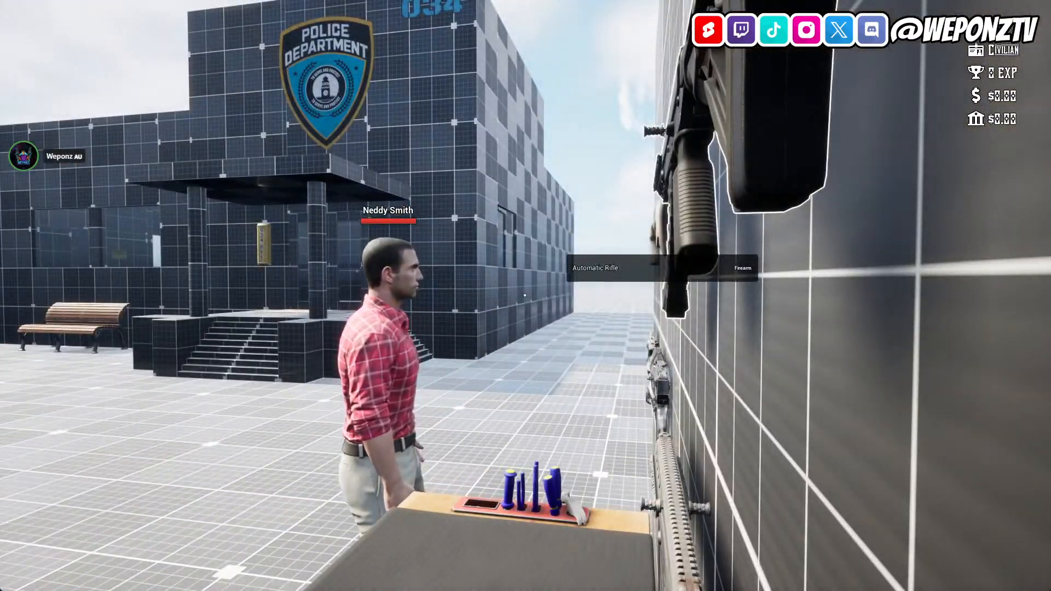
{"action": "key", "text": "w"}
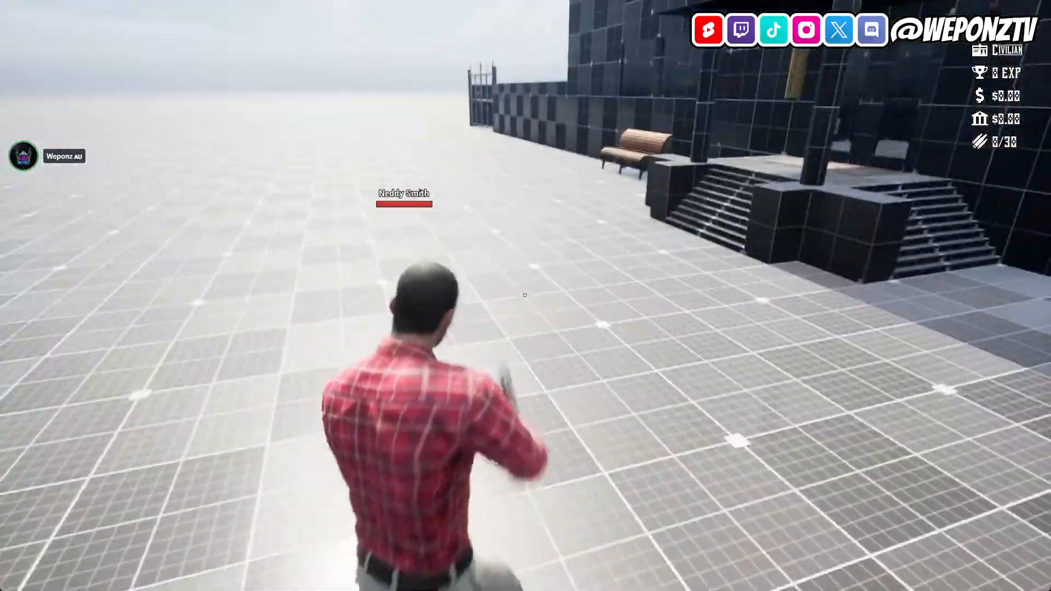
{"action": "key", "text": "w"}
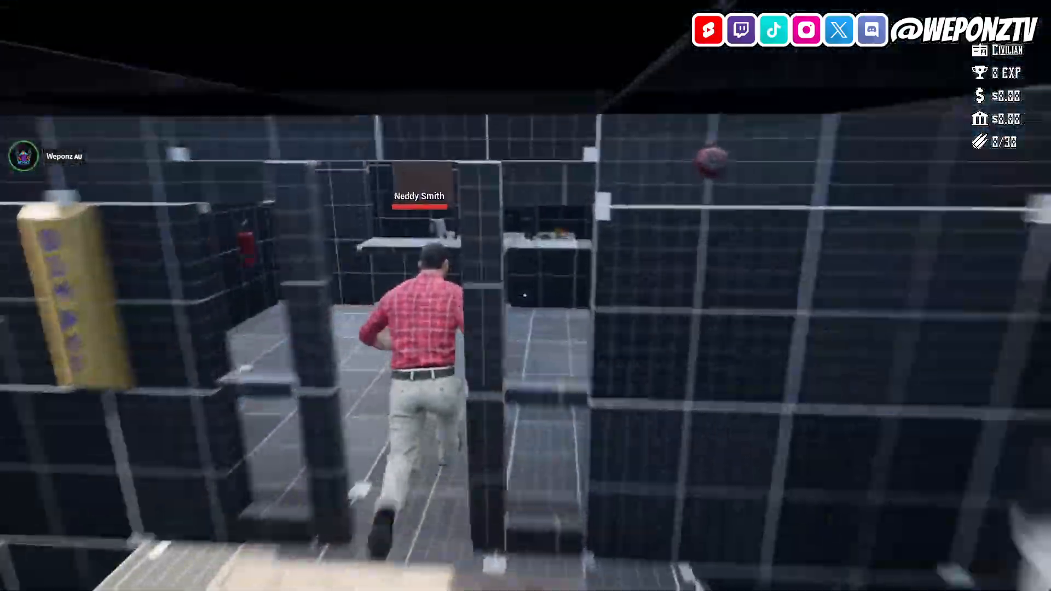
{"action": "key", "text": "w"}
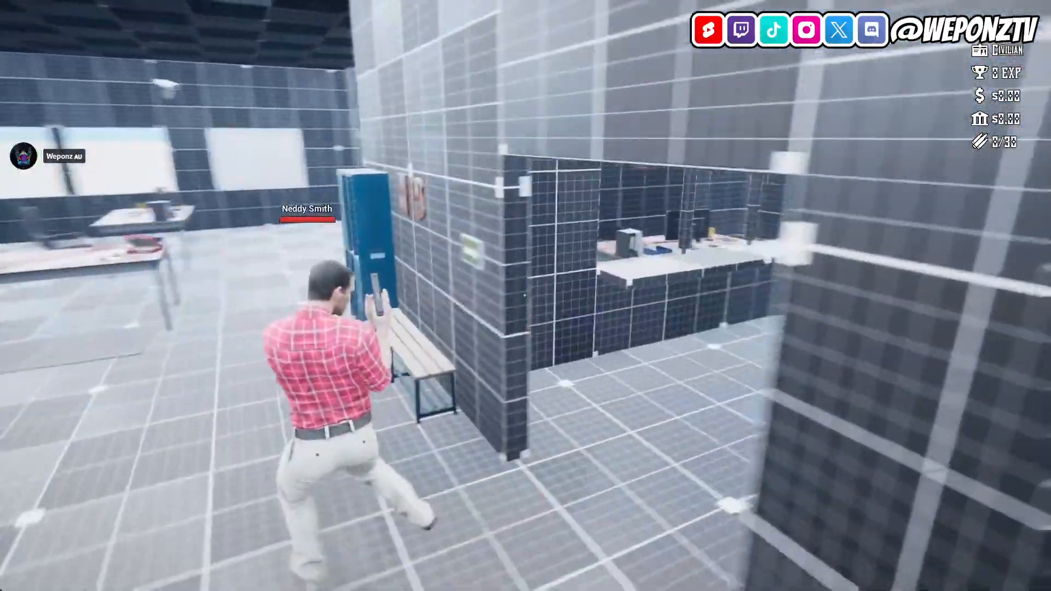
{"action": "key", "text": "w"}
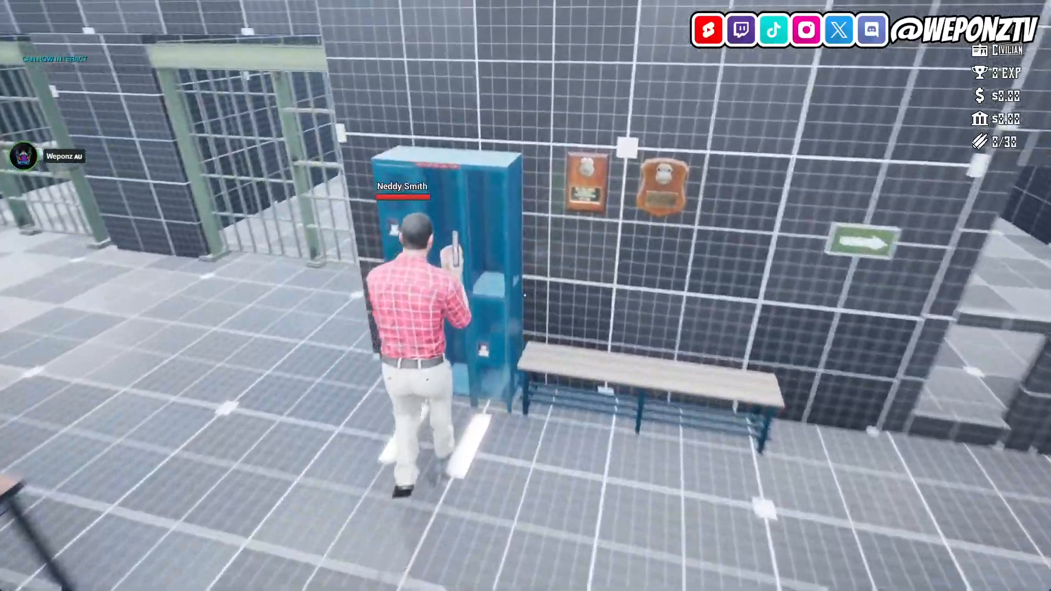
Test the locker's interaction trigger by stepping in and out of its area, and quit the game
{"action": "key", "text": "s"}
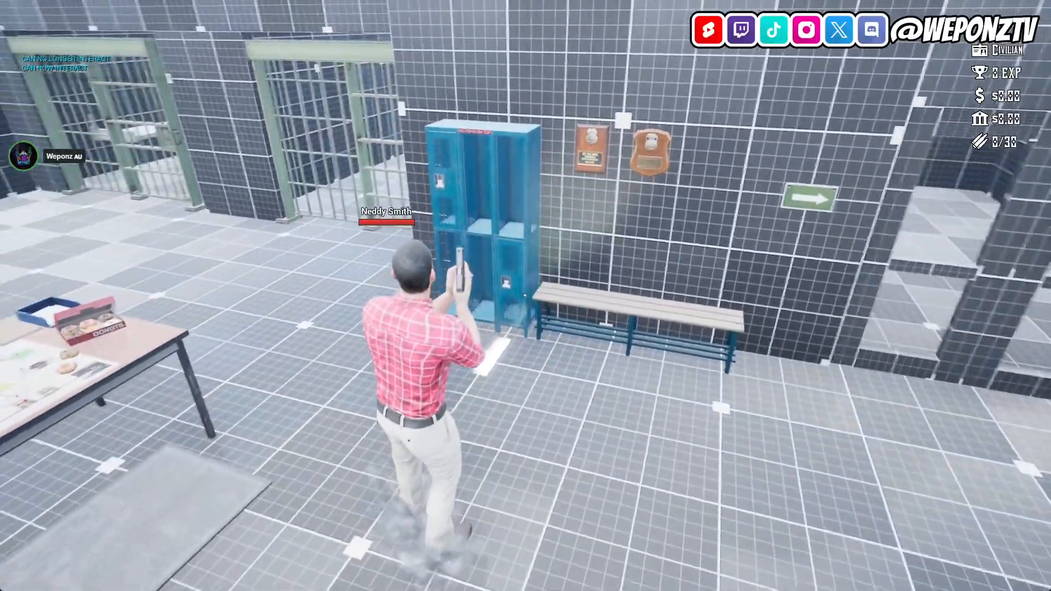
{"action": "key", "text": "w"}
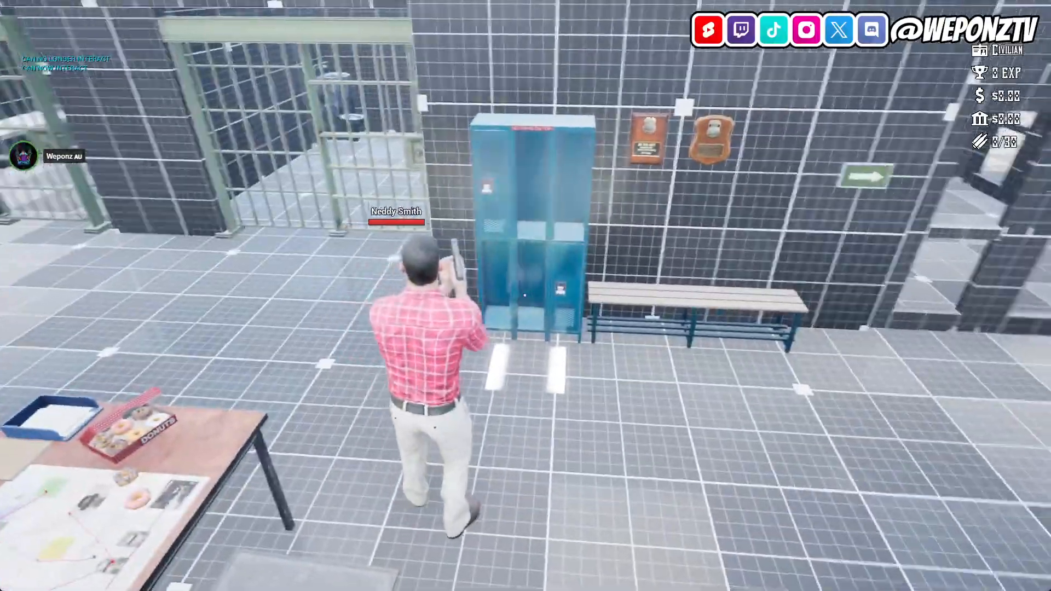
{"action": "key", "text": "w"}
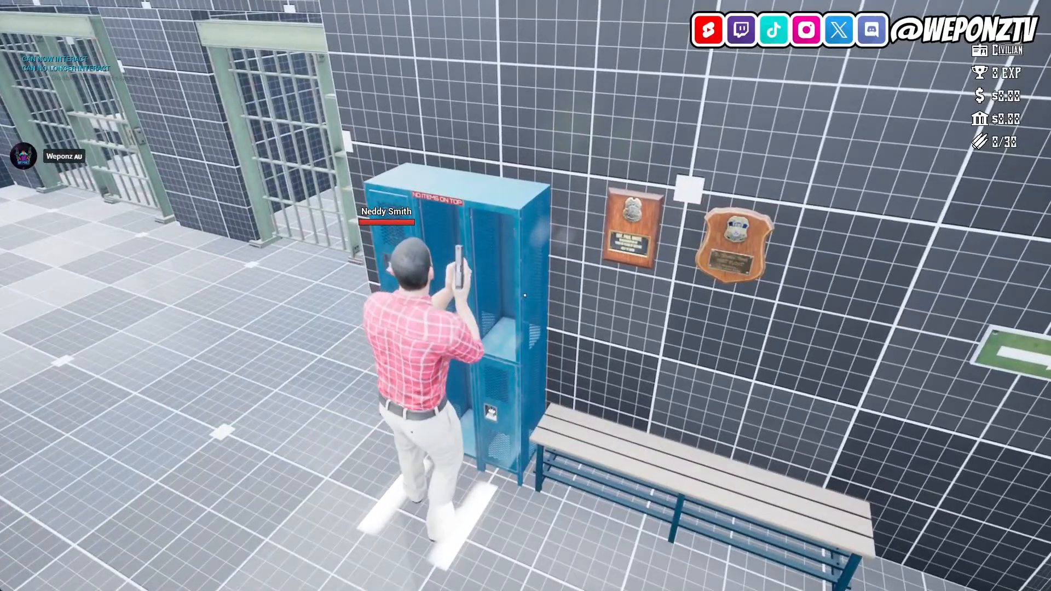
{"action": "key", "text": "s"}
{"action": "key", "text": "Escape"}
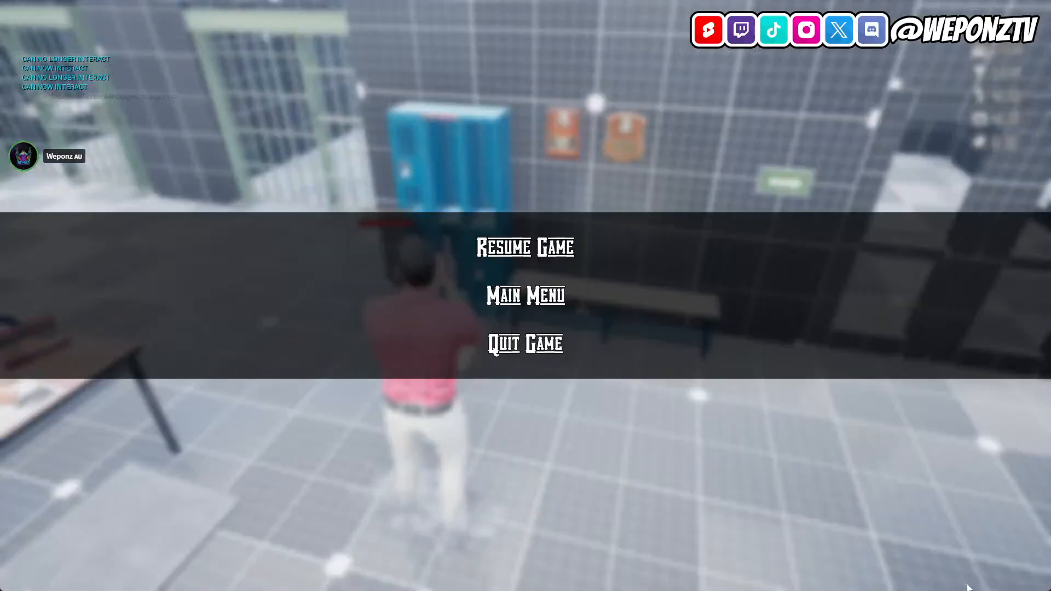
{"action": "left_click", "coordinate": [533, 345]}
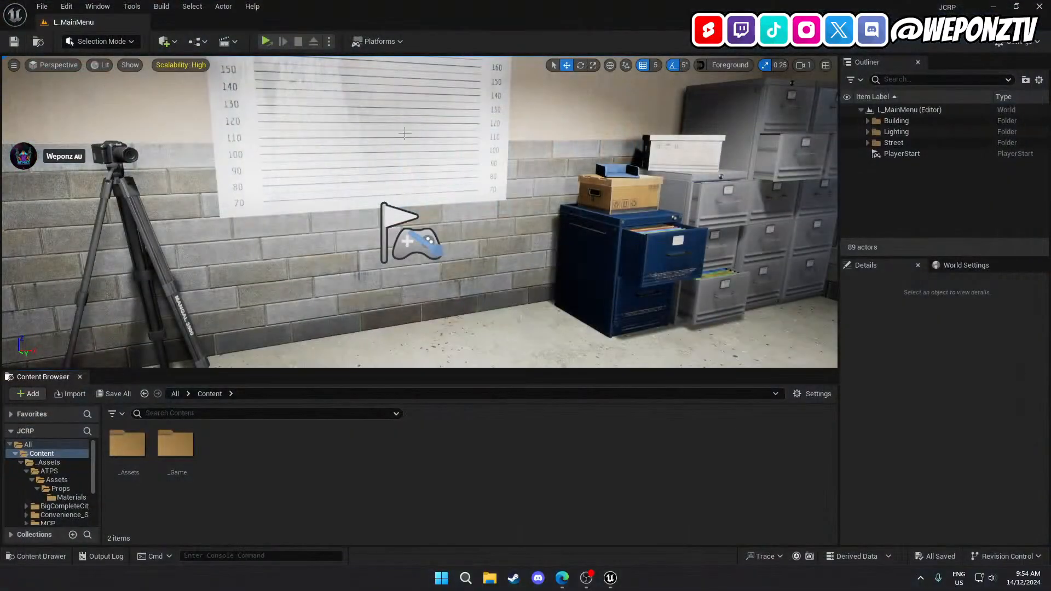
Open the L_TestMap level from the _Game/Levels folder
{"action": "double_click", "coordinate": [175, 444]}
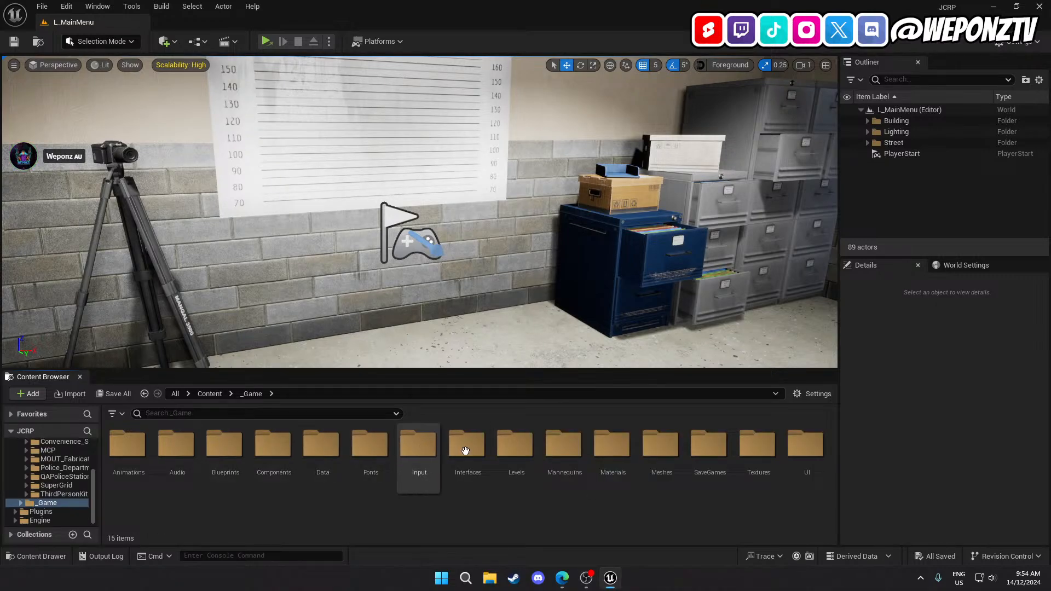
{"action": "left_click", "coordinate": [564, 446]}
{"action": "double_click", "coordinate": [533, 454]}
{"action": "double_click", "coordinate": [274, 462]}
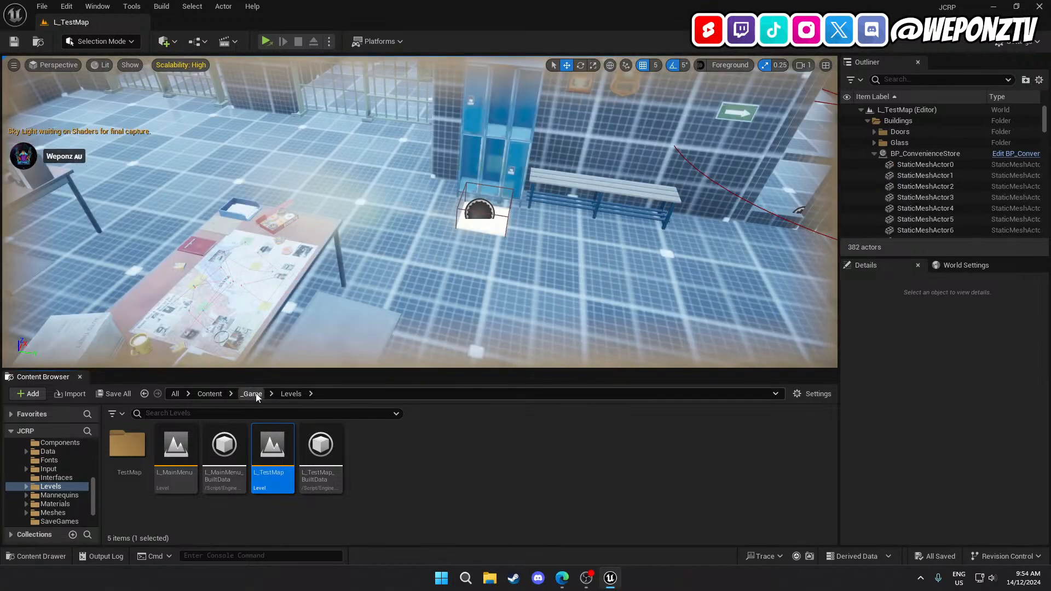
Open the BP_InteractionPoint blueprint from the _Game/Blueprints folder
{"action": "left_click", "coordinate": [253, 394]}
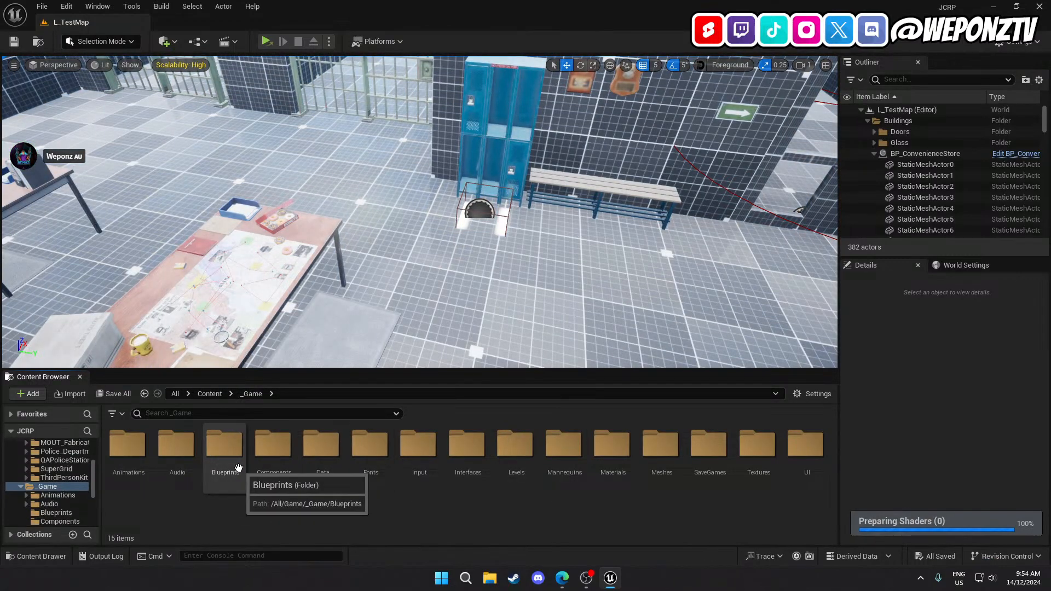
{"action": "double_click", "coordinate": [225, 470]}
{"action": "scroll", "coordinate": [271, 486], "scroll_direction": "down", "scroll_amount": 1}
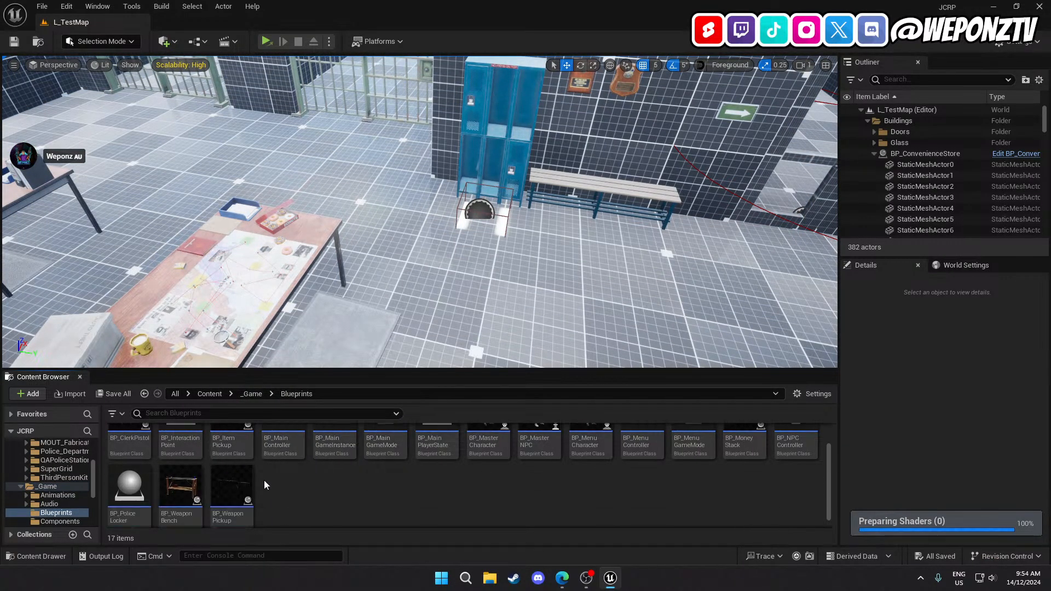
{"action": "double_click", "coordinate": [175, 442]}
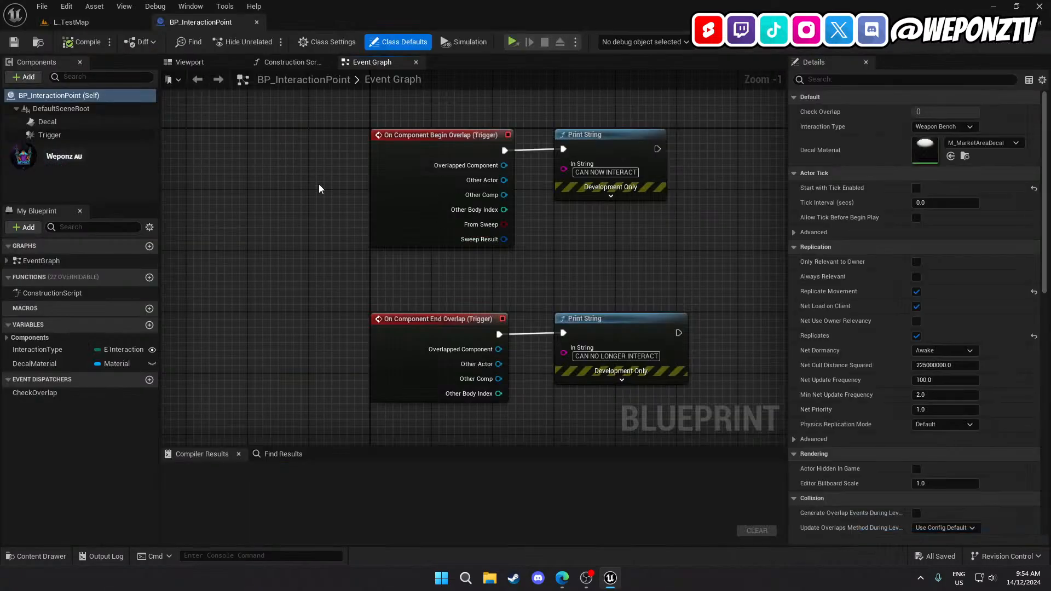
Set the Trigger component's scale to 2.0 on all three axes, compile and save the blueprint, and check it in L_TestMap
{"action": "left_click", "coordinate": [207, 62]}
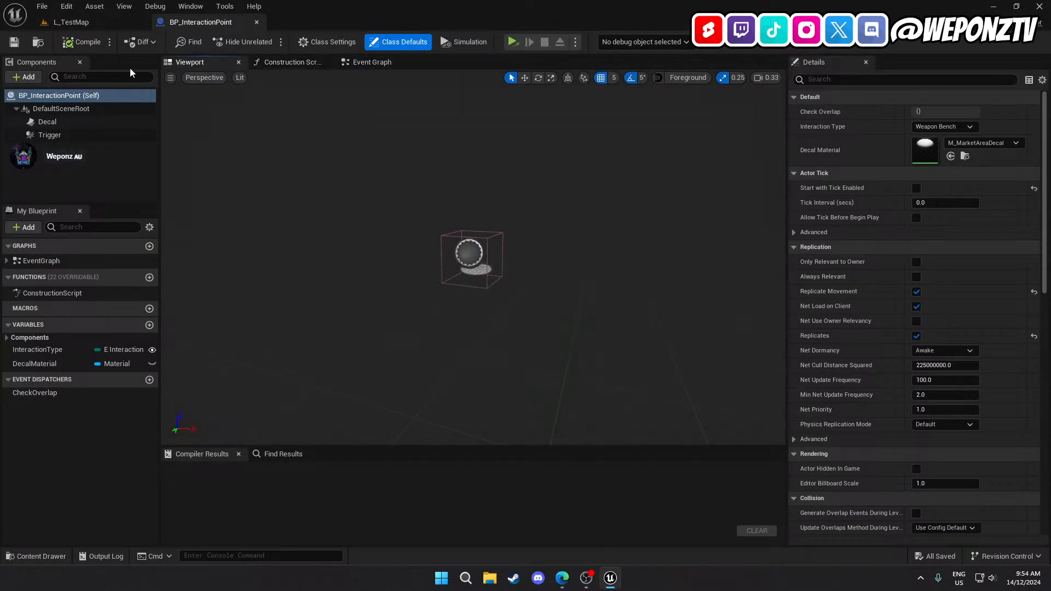
{"action": "left_click", "coordinate": [102, 137]}
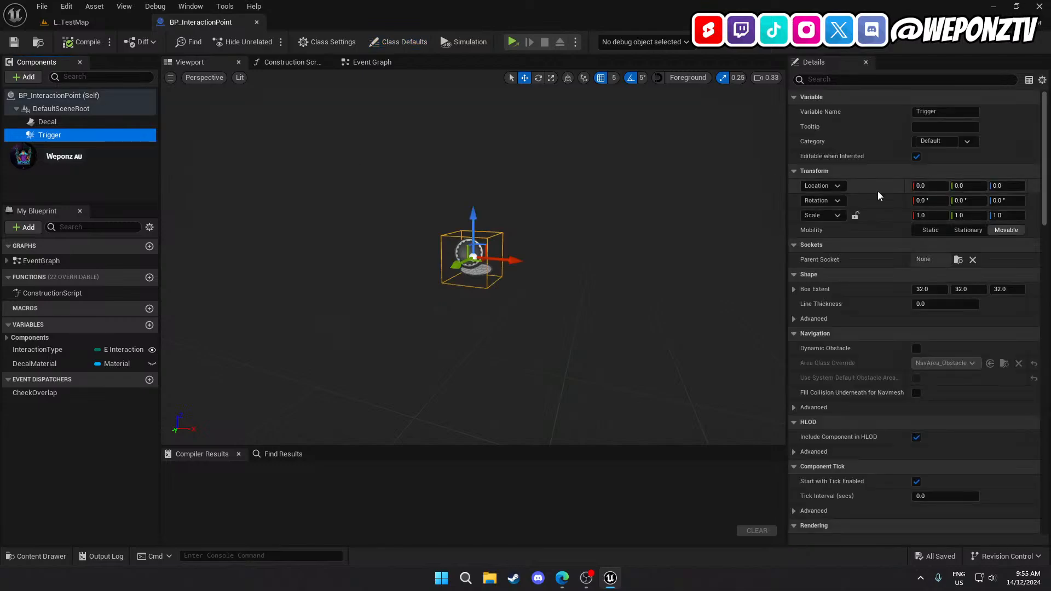
{"action": "left_click", "coordinate": [930, 219]}
{"action": "type", "text": "2"}
{"action": "left_click", "coordinate": [962, 217]}
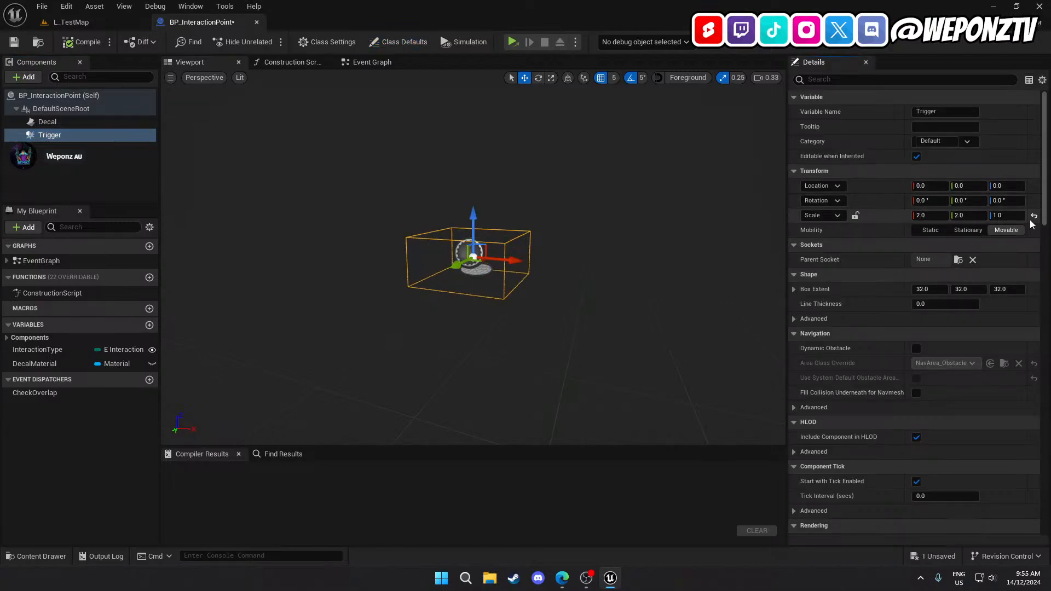
{"action": "key", "text": "Return"}
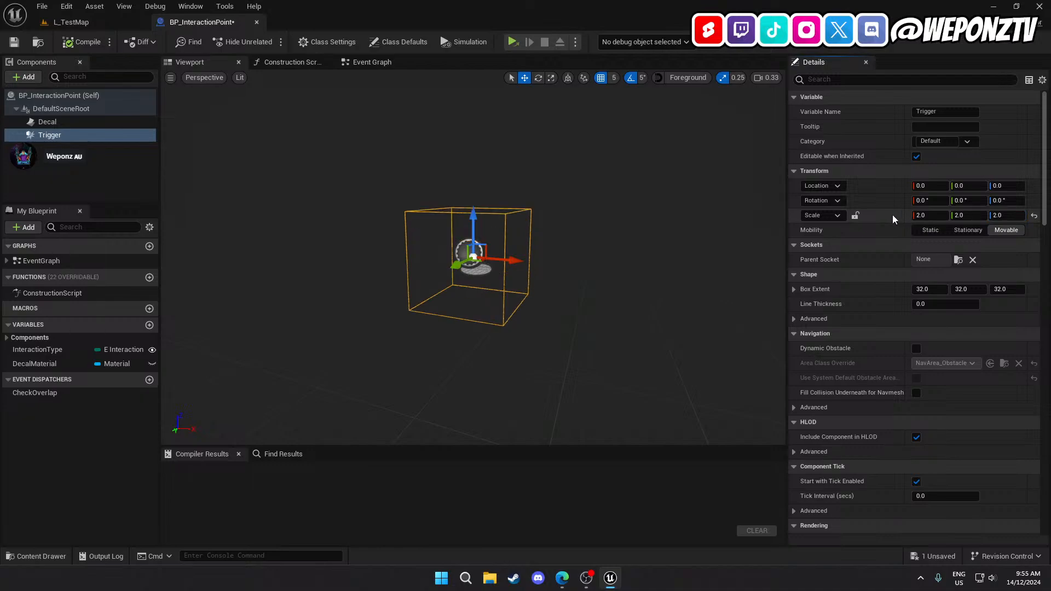
{"action": "left_click", "coordinate": [80, 42]}
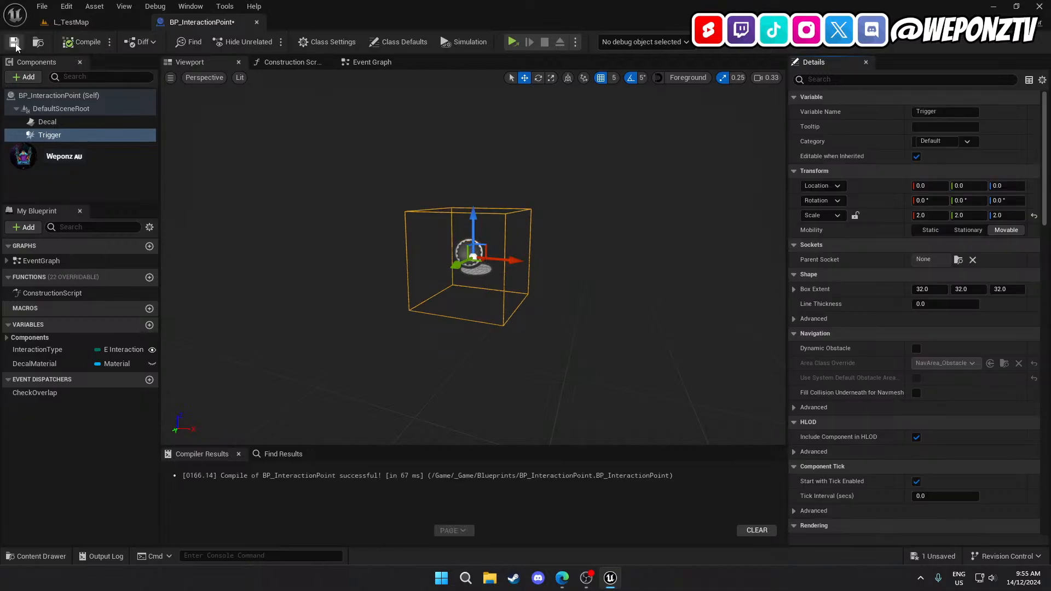
{"action": "key", "text": "ctrl+s"}
{"action": "left_click", "coordinate": [71, 21]}
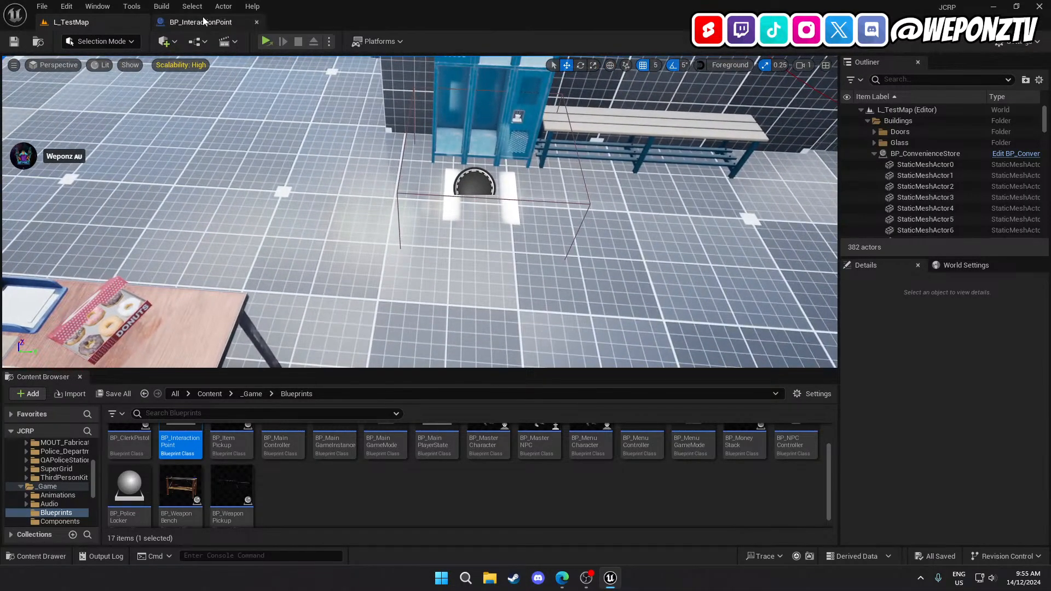
Try nesting the Decal component under Trigger, save the blueprint, and check it in L_TestMap
{"action": "left_click", "coordinate": [200, 22]}
{"action": "left_click_drag", "start_coordinate": [47, 122], "coordinate": [52, 136]}
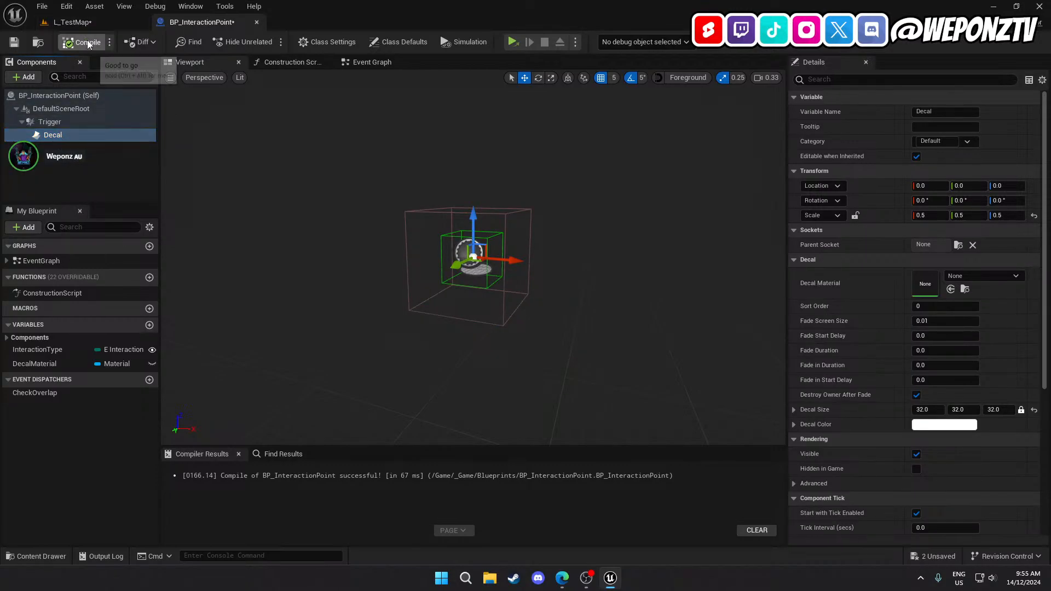
{"action": "left_click", "coordinate": [14, 41]}
{"action": "left_click", "coordinate": [100, 25]}
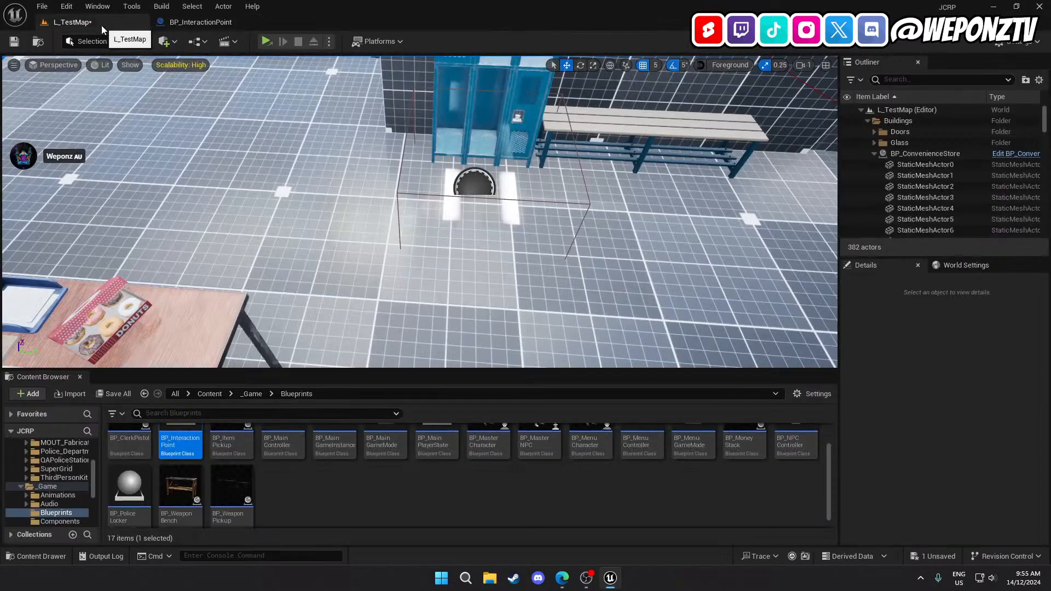
Move the Decal component out of Trigger and attach it to DefaultSceneRoot in BP_InteractionPoint
{"action": "left_click", "coordinate": [210, 23]}
{"action": "left_click", "coordinate": [85, 126]}
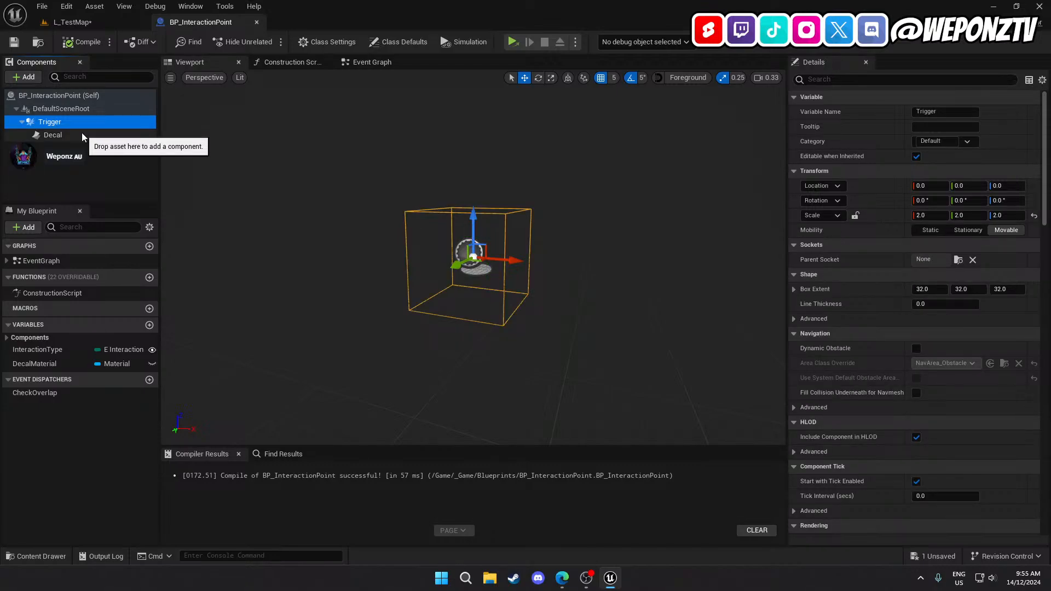
{"action": "left_click", "coordinate": [80, 136]}
{"action": "left_click_drag", "start_coordinate": [80, 136], "coordinate": [66, 111]}
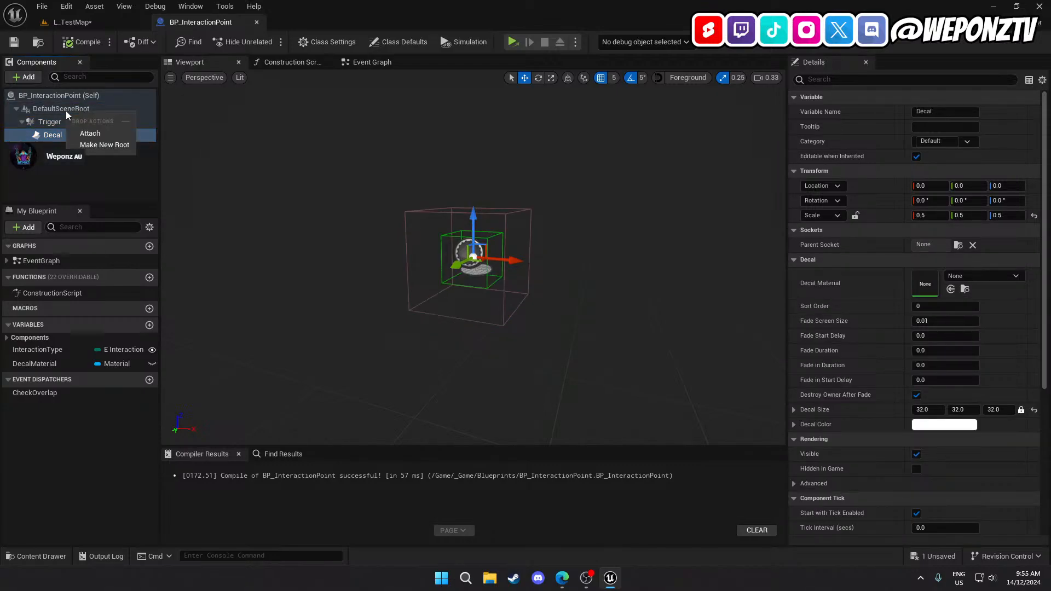
{"action": "left_click", "coordinate": [96, 140]}
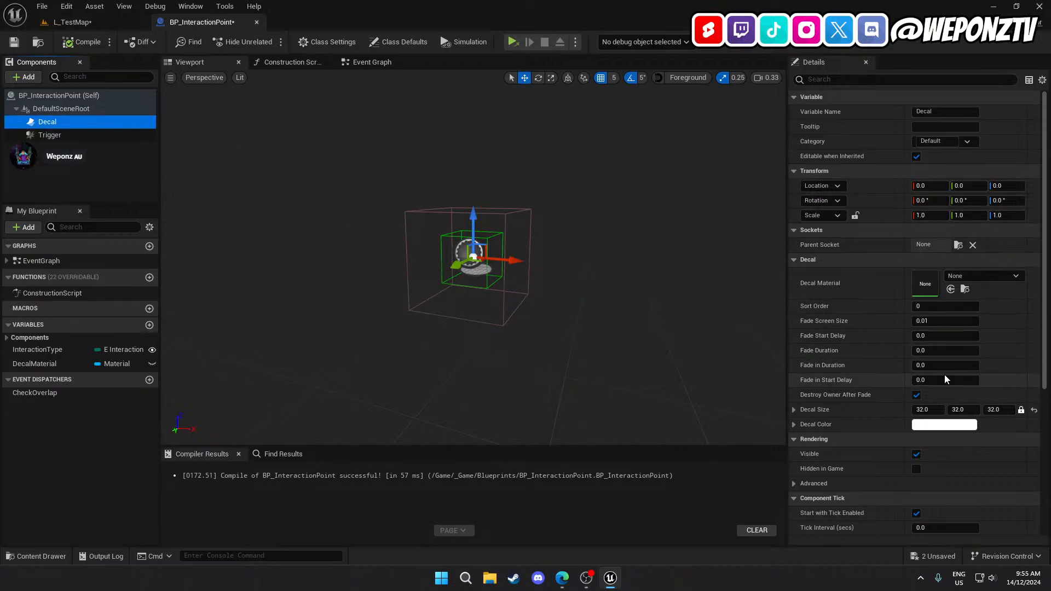
Set the Decal component's size to 64 on all axes, save the blueprint, and inspect the locker's decal in L_TestMap
{"action": "left_click", "coordinate": [930, 410]}
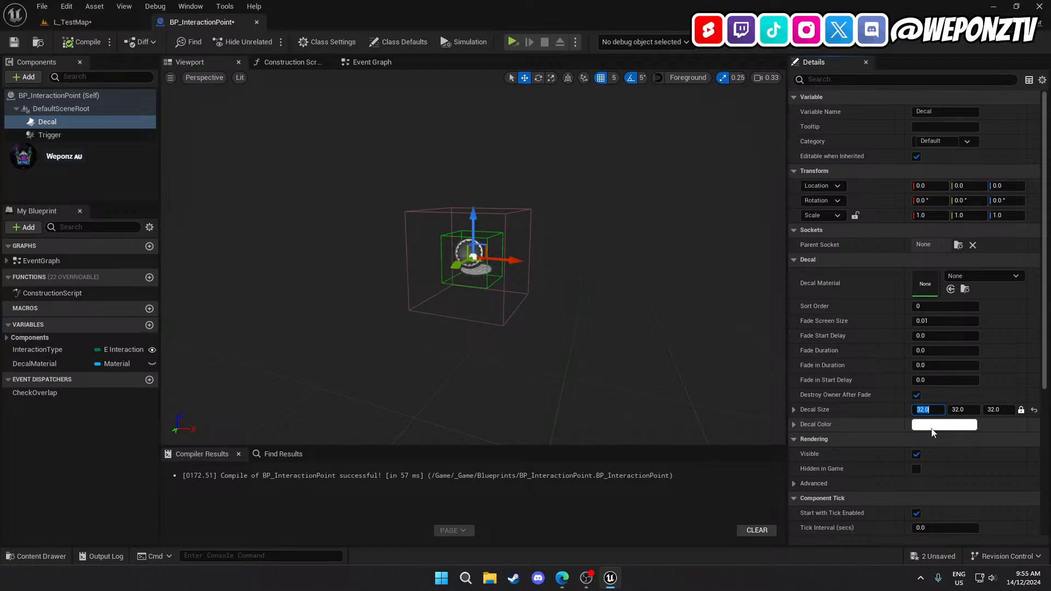
{"action": "key", "text": "Return"}
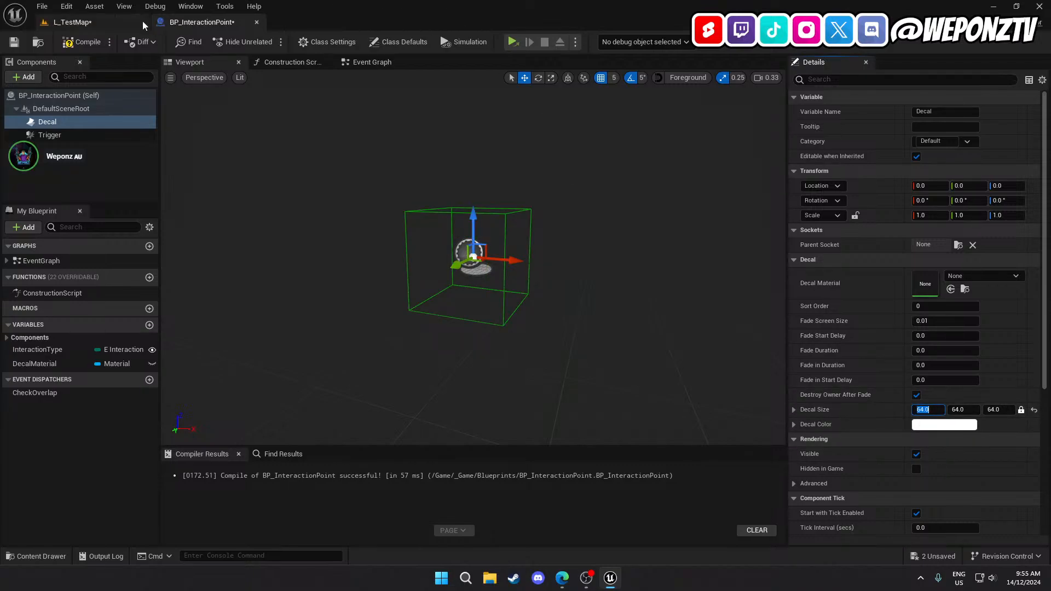
{"action": "left_click", "coordinate": [14, 42]}
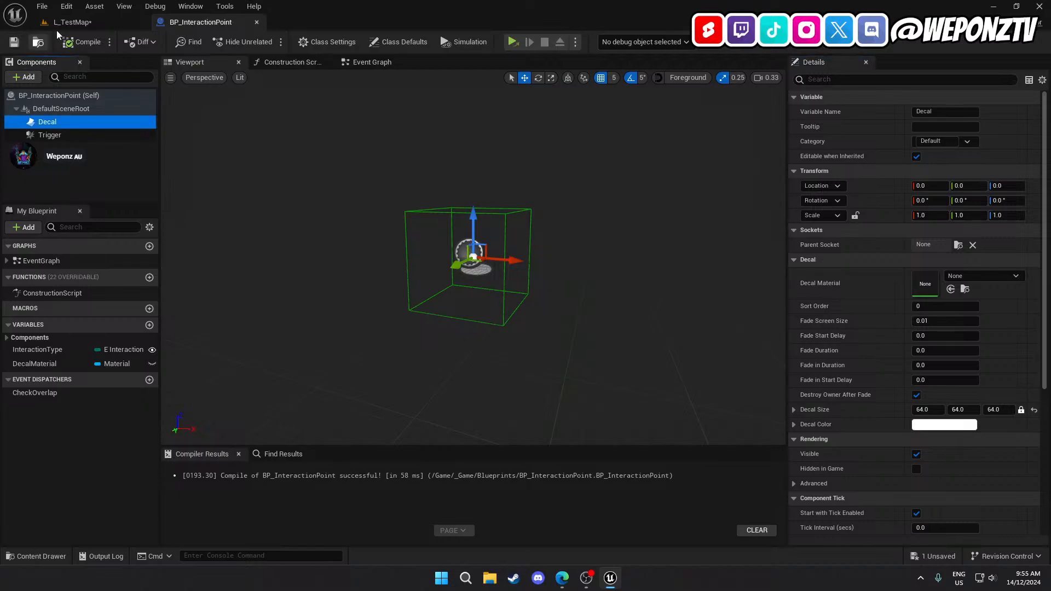
{"action": "left_click", "coordinate": [77, 22]}
{"action": "key", "text": "d"}
{"action": "right_click_drag", "start_coordinate": [407, 215], "coordinate": [312, 219]}
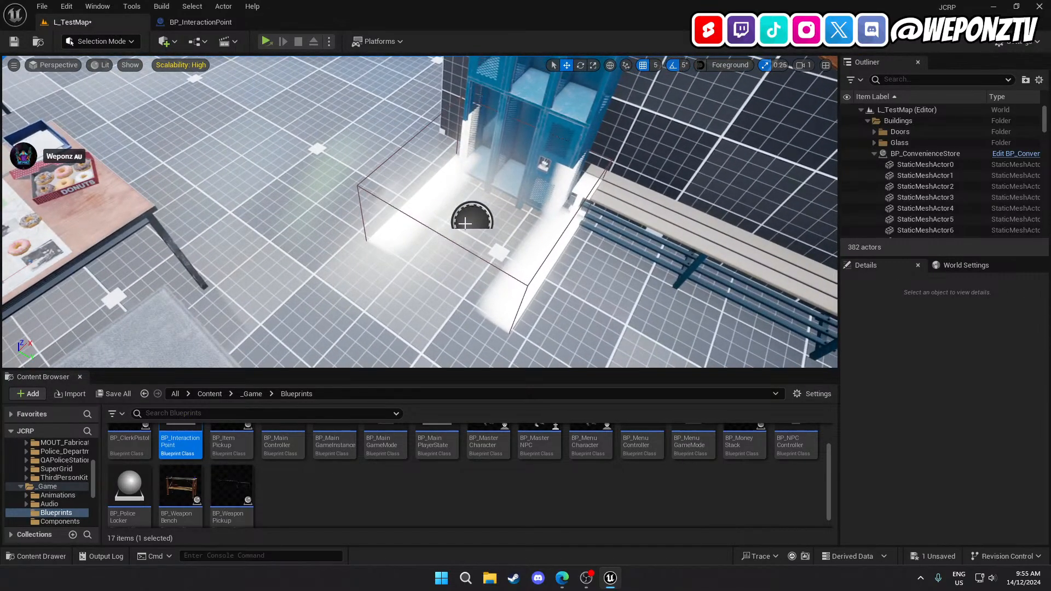
Move the locker's BP_InteractionPoint actor away from the locker along X, to X -725, in L_TestMap
{"action": "left_click", "coordinate": [484, 218]}
{"action": "left_click_drag", "start_coordinate": [499, 204], "coordinate": [462, 221]}
{"action": "right_click_drag", "start_coordinate": [461, 222], "coordinate": [540, 219]}
{"action": "key", "text": "s"}
{"action": "key", "text": "f"}
{"action": "right_click_drag", "start_coordinate": [536, 106], "coordinate": [564, 103]}
{"action": "key", "text": "a"}
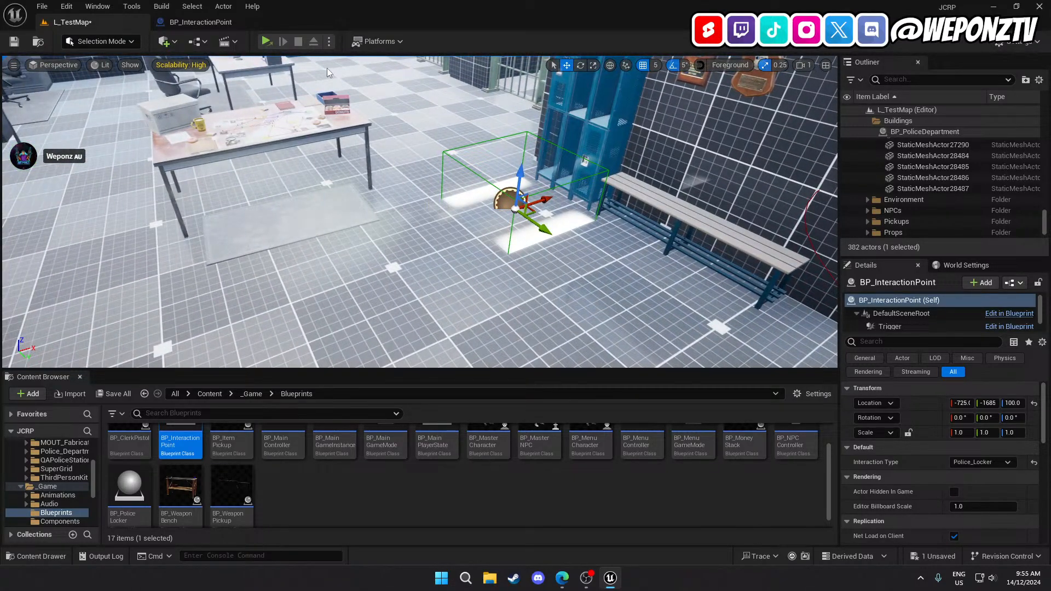
Set the Decal component's size to 32 on all axes in BP_InteractionPoint
{"action": "left_click", "coordinate": [200, 21]}
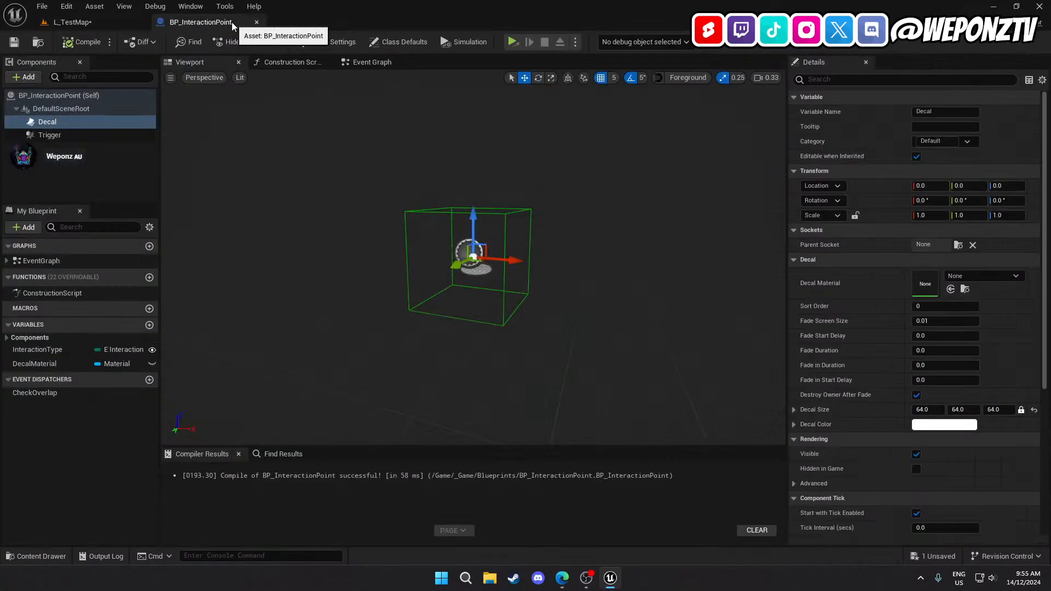
{"action": "left_click", "coordinate": [925, 410]}
{"action": "key", "text": "Return"}
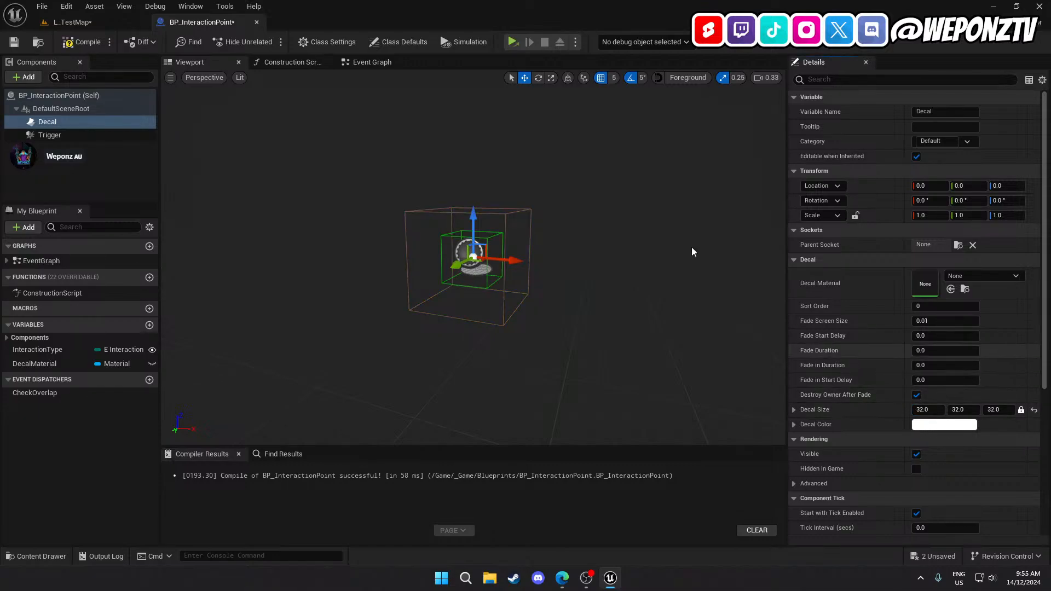
Set the Trigger component's scale to 1.0 on all three axes, and compile and save the blueprint
{"action": "left_click", "coordinate": [62, 133]}
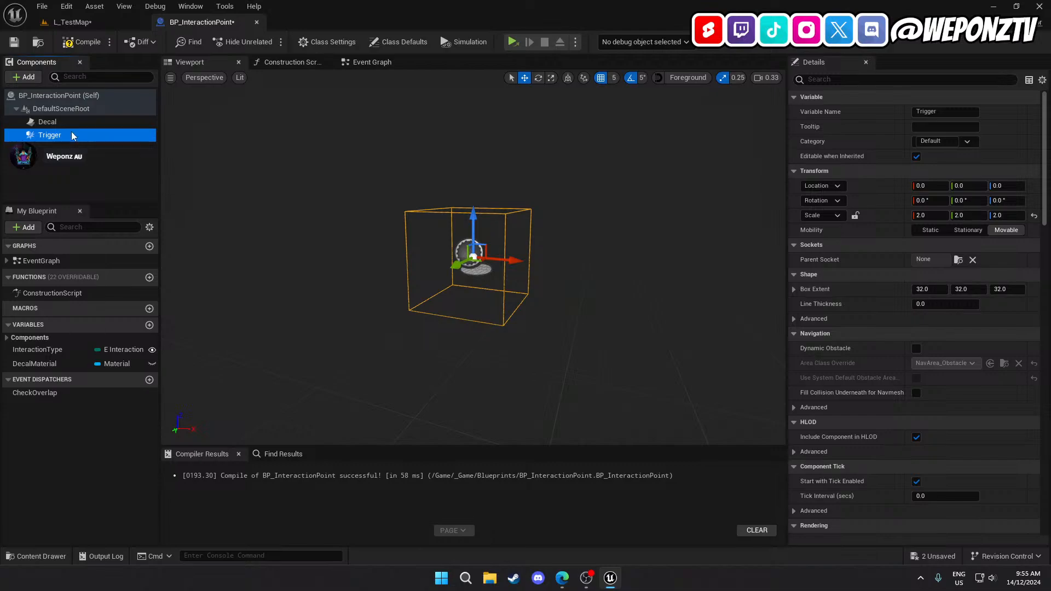
{"action": "left_click", "coordinate": [929, 215]}
{"action": "type", "text": "1"}
{"action": "key", "text": "Tab"}
{"action": "type", "text": "1"}
{"action": "key", "text": "Tab"}
{"action": "type", "text": "1"}
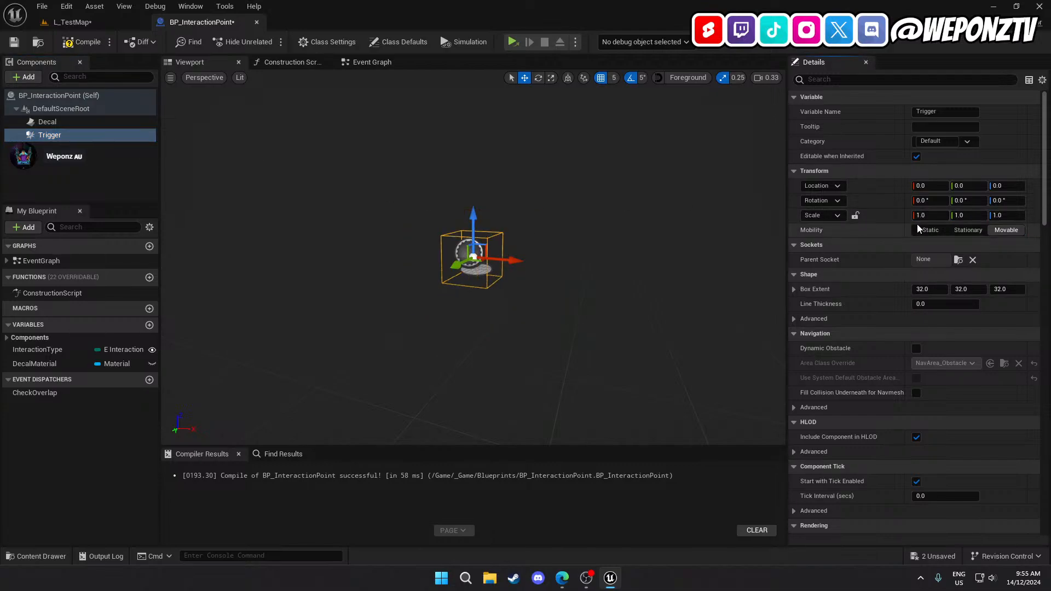
Move the BP_InteractionPoint actor in L_TestMap closer to the lockers, to X -690, and save the level
{"action": "left_click", "coordinate": [71, 22]}
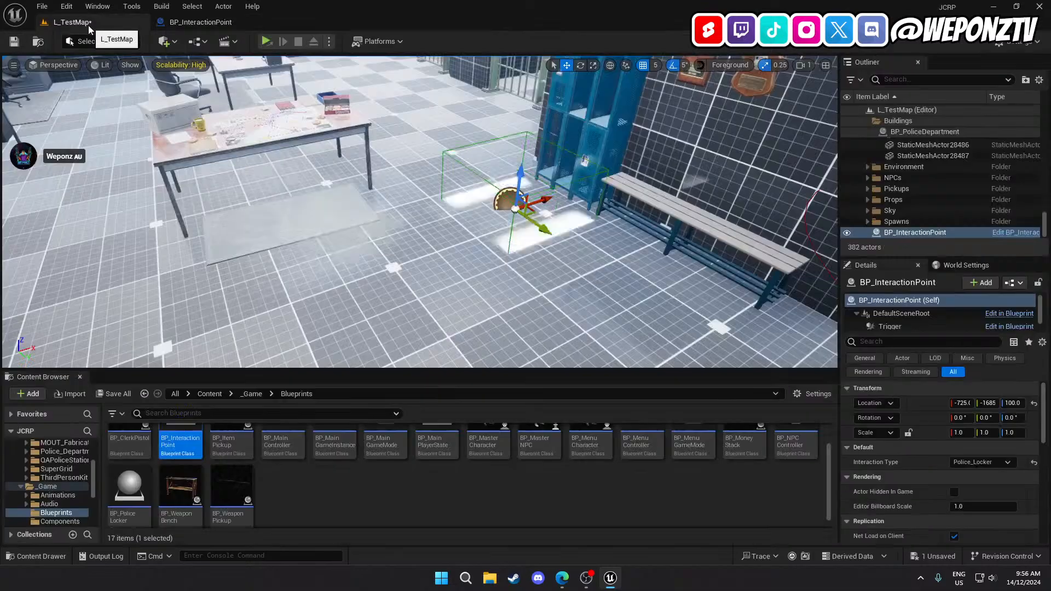
{"action": "key", "text": "w"}
{"action": "right_click_drag", "start_coordinate": [444, 194], "coordinate": [473, 227]}
{"action": "left_click_drag", "start_coordinate": [447, 209], "coordinate": [481, 178]}
{"action": "right_click_drag", "start_coordinate": [481, 178], "coordinate": [465, 189]}
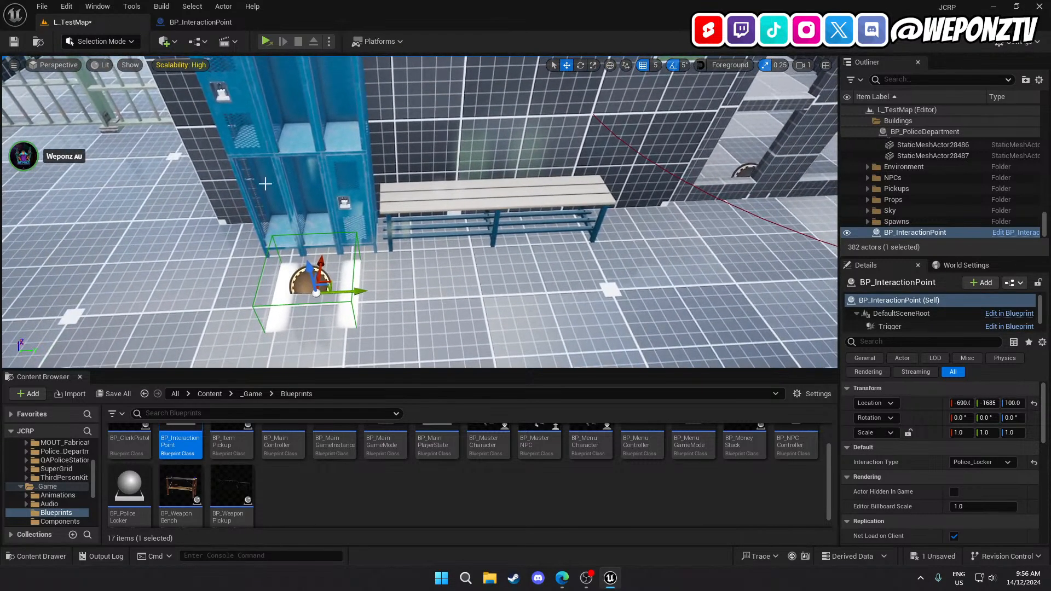
{"action": "left_click", "coordinate": [15, 43]}
Delete both Print String nodes attached to the Trigger overlap events in BP_InteractionPoint's event graph
{"action": "left_click", "coordinate": [213, 23]}
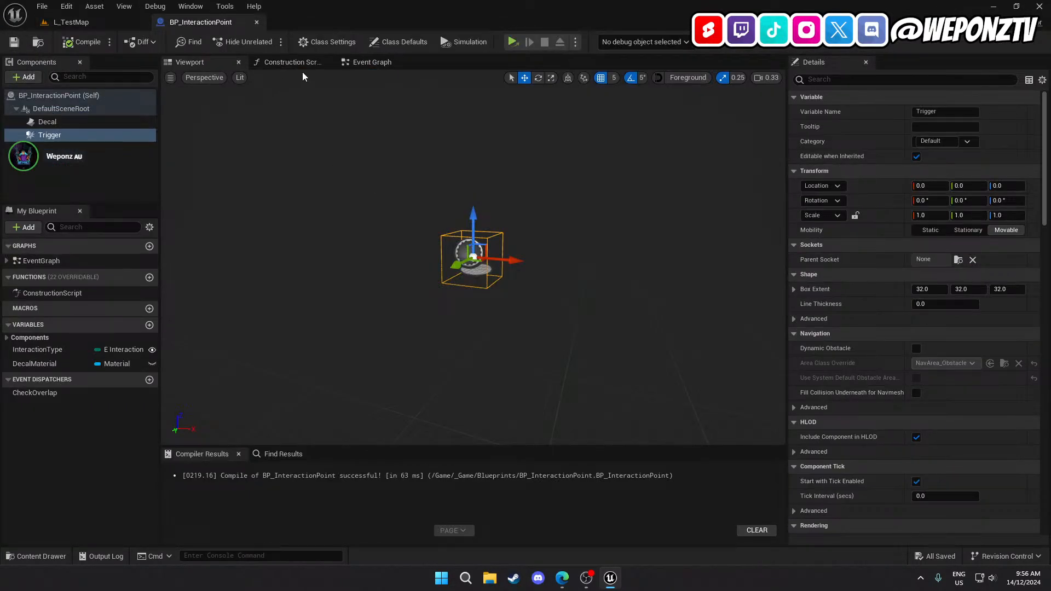
{"action": "left_click", "coordinate": [368, 62]}
{"action": "right_click_drag", "start_coordinate": [730, 390], "coordinate": [606, 388]}
{"action": "left_click_drag", "start_coordinate": [606, 388], "coordinate": [470, 133]}
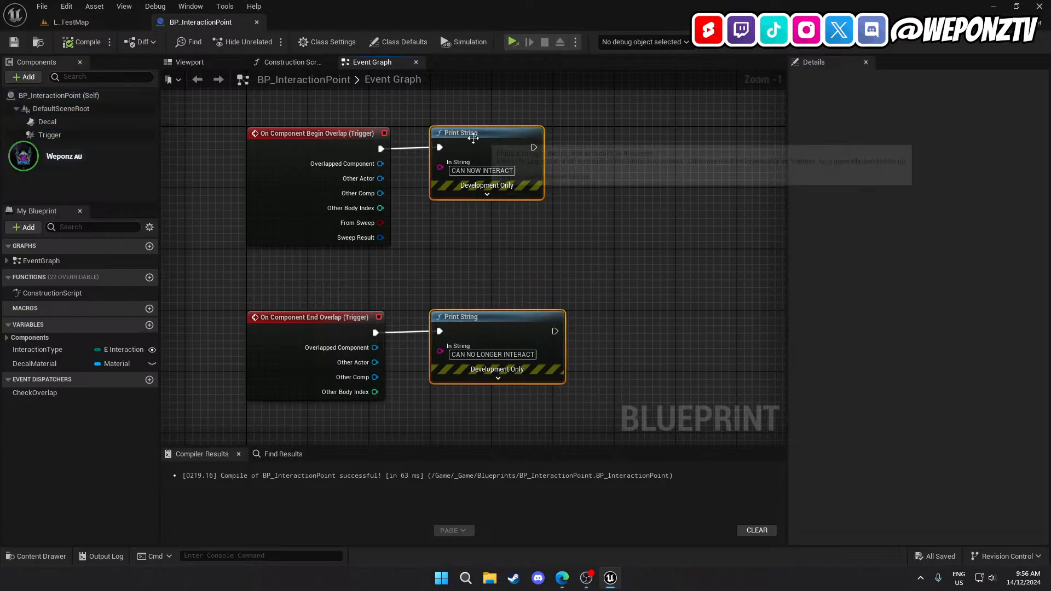
{"action": "key", "text": "Delete"}
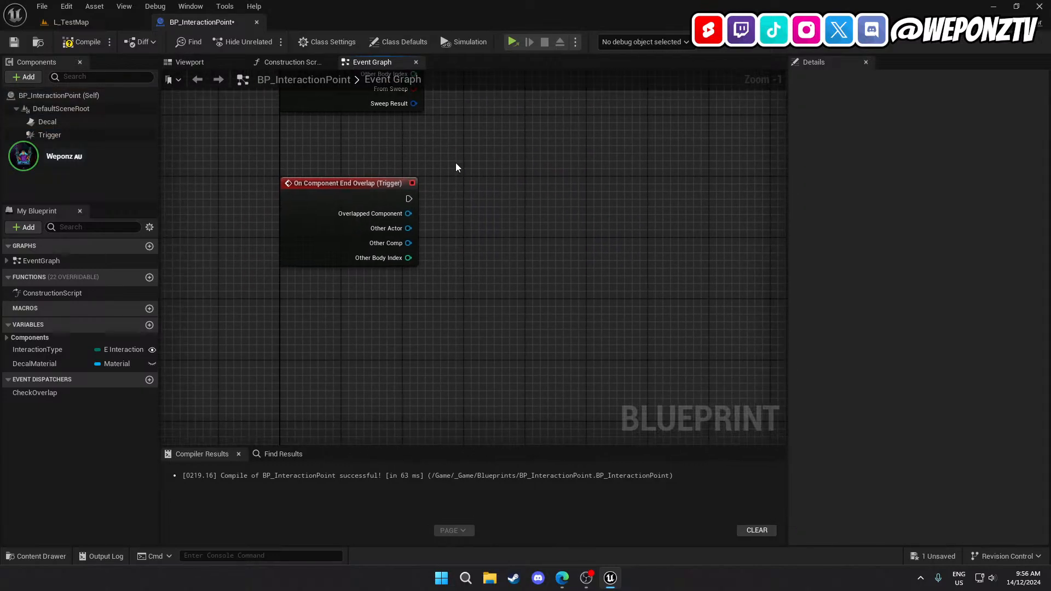
Place the On Component End Overlap event farther below the Begin Overlap event, and compile and save the blueprint
{"action": "scroll", "coordinate": [456, 164], "scroll_direction": "down", "scroll_amount": 3}
{"action": "mouse_move", "coordinate": [376, 208]}
{"action": "left_mouse_down"}
{"action": "mouse_move", "coordinate": [377, 286]}
{"action": "mouse_move", "coordinate": [361, 222]}
{"action": "left_mouse_up"}
{"action": "scroll", "coordinate": [370, 246], "scroll_direction": "up", "scroll_amount": 3}
{"action": "scroll", "coordinate": [514, 174], "scroll_direction": "down", "scroll_amount": 1}
{"action": "right_click_drag", "start_coordinate": [515, 174], "coordinate": [481, 312]}
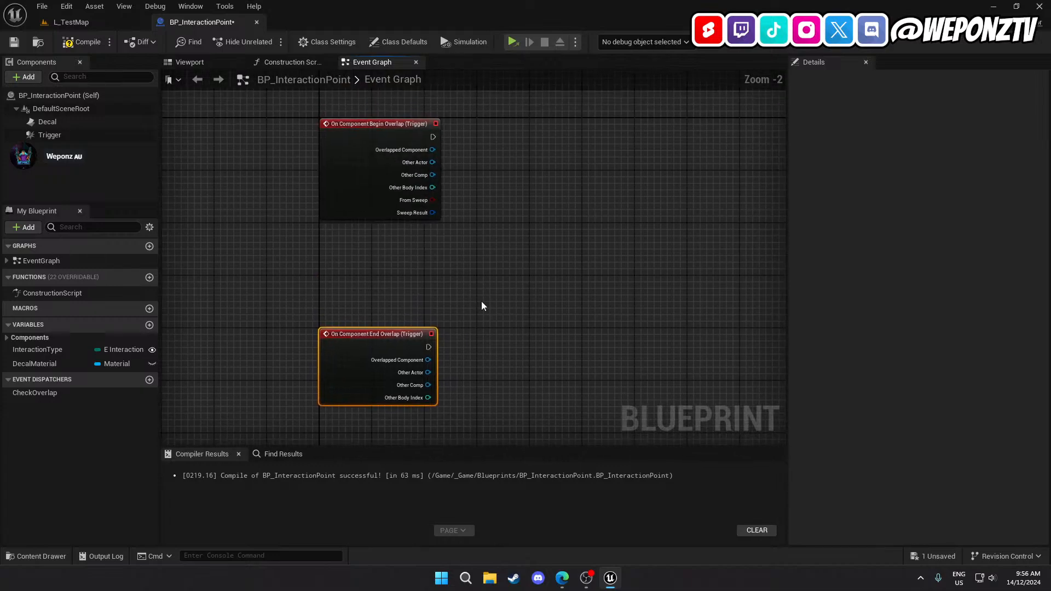
{"action": "left_click", "coordinate": [70, 43]}
{"action": "left_click", "coordinate": [14, 42]}
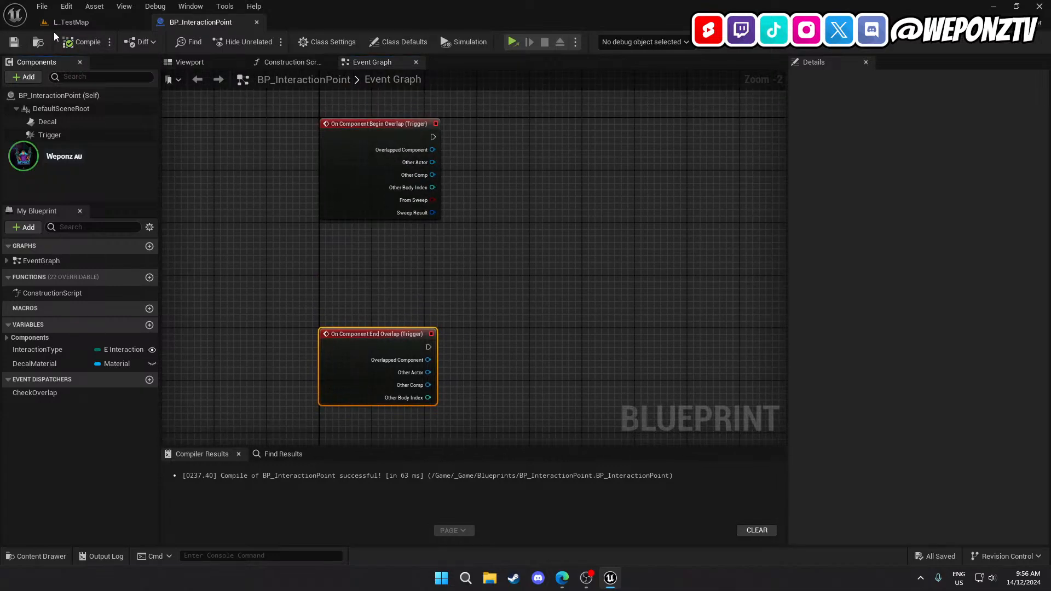
Create an actor component blueprint named BPC_CharacterInteractions in the Components folder
{"action": "left_click", "coordinate": [70, 22]}
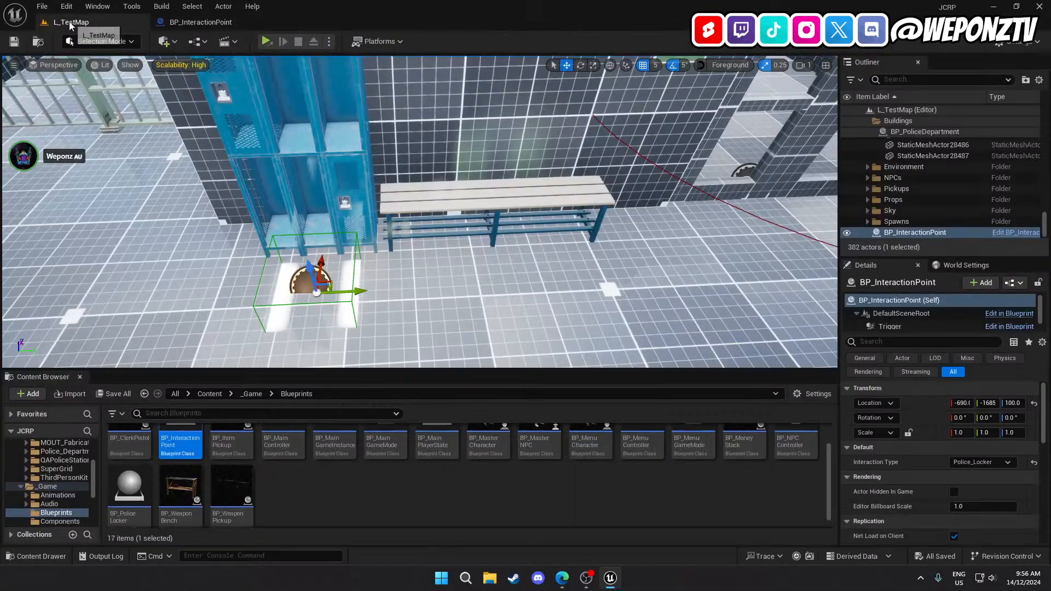
{"action": "left_click", "coordinate": [257, 395]}
{"action": "double_click", "coordinate": [280, 441]}
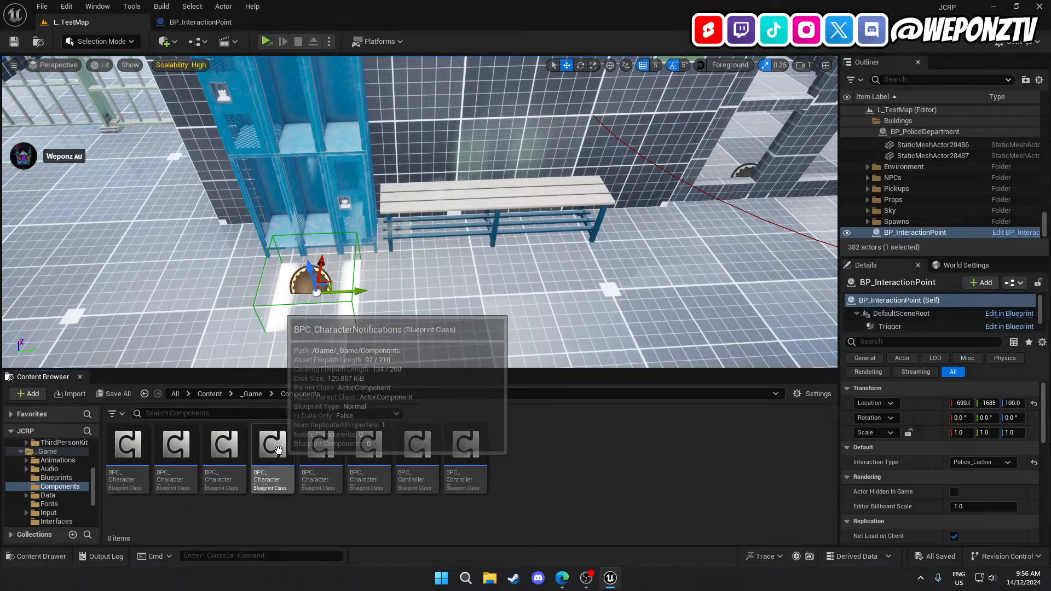
{"action": "right_click", "coordinate": [572, 475]}
{"action": "left_click", "coordinate": [649, 144]}
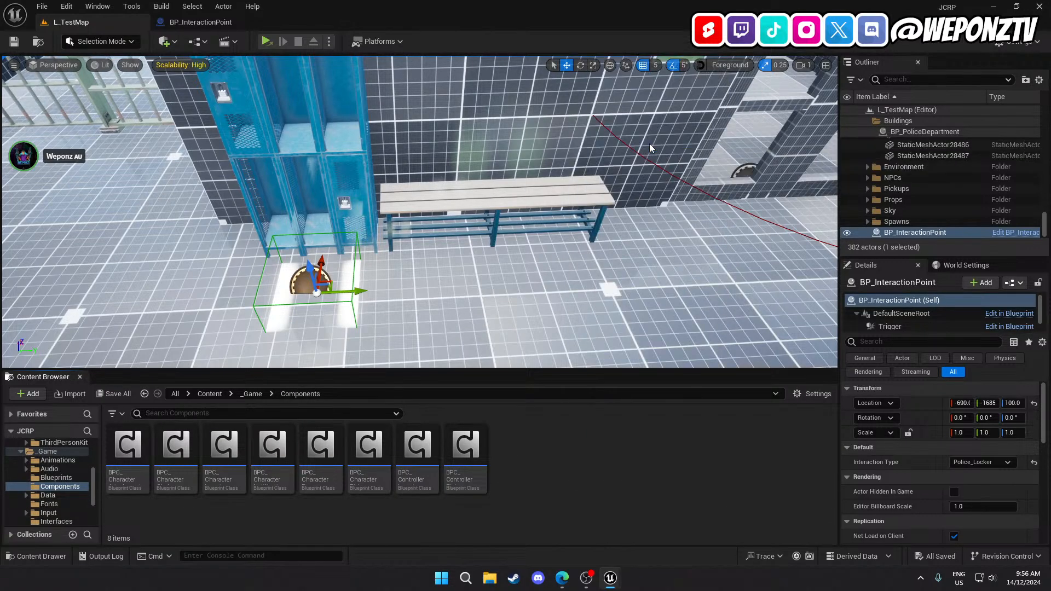
{"action": "left_click", "coordinate": [418, 299]}
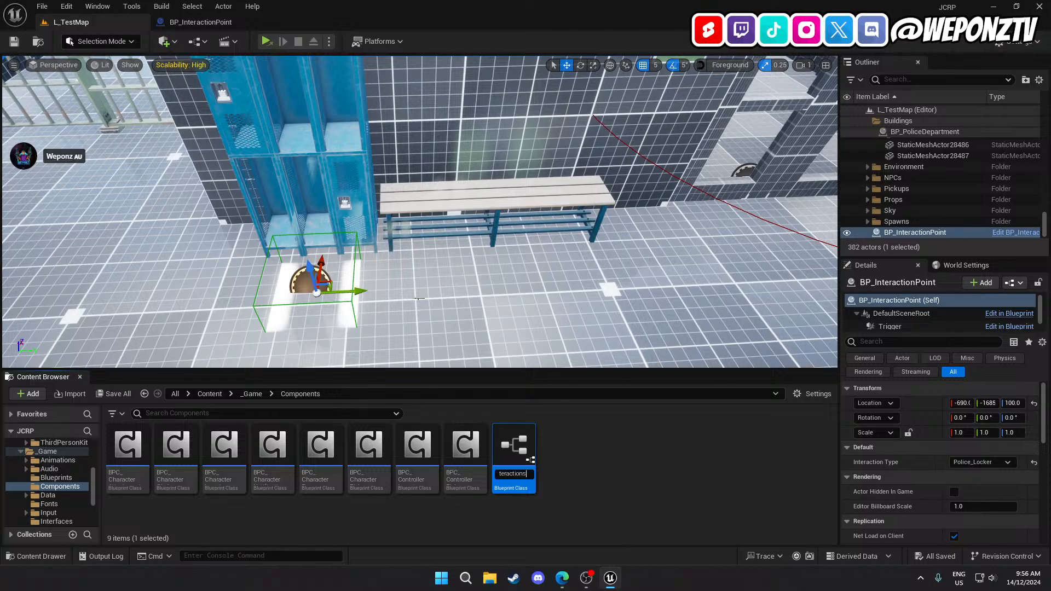
{"action": "key", "text": "Return"}
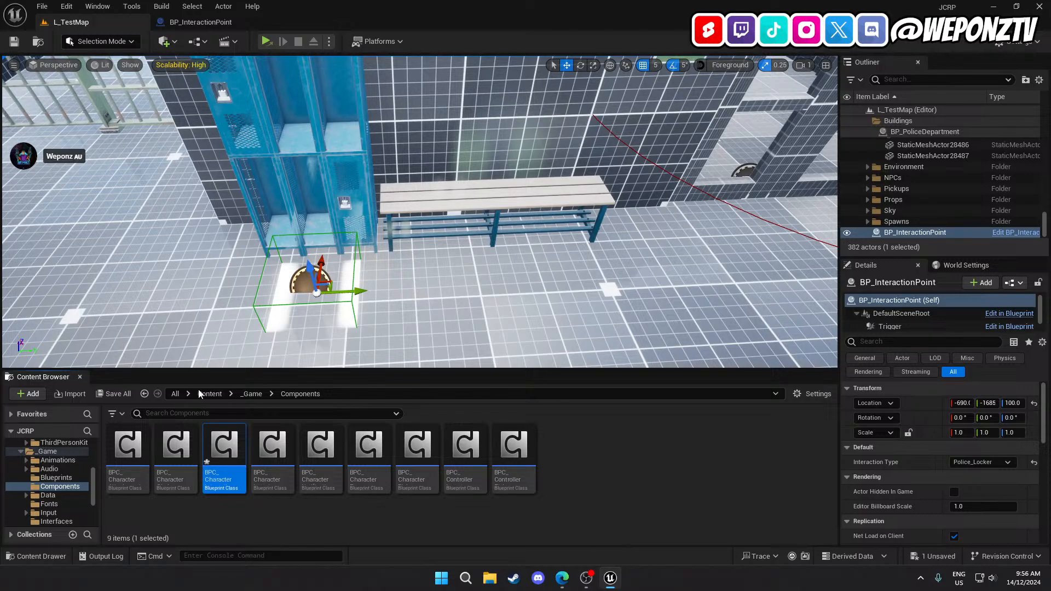
In BPC_CharacterInteractions, disable Start with Tick Enabled, enable Component Replicates, and delete the default Begin Play and Tick events, saving the blueprint
{"action": "double_click", "coordinate": [224, 447]}
{"action": "left_click", "coordinate": [921, 201]}
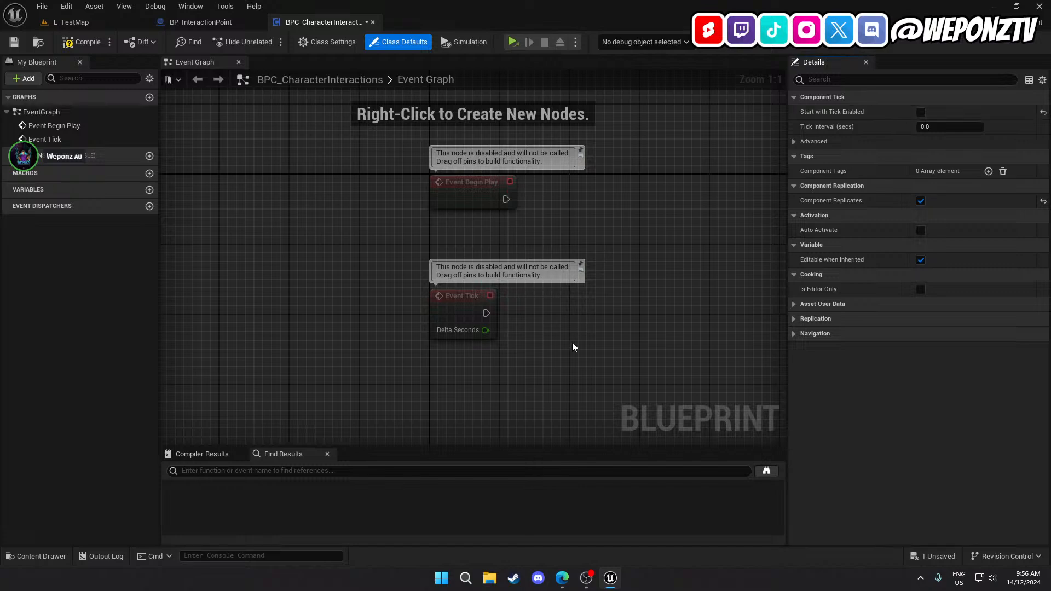
{"action": "left_click_drag", "start_coordinate": [579, 335], "coordinate": [432, 174]}
{"action": "key", "text": "Delete"}
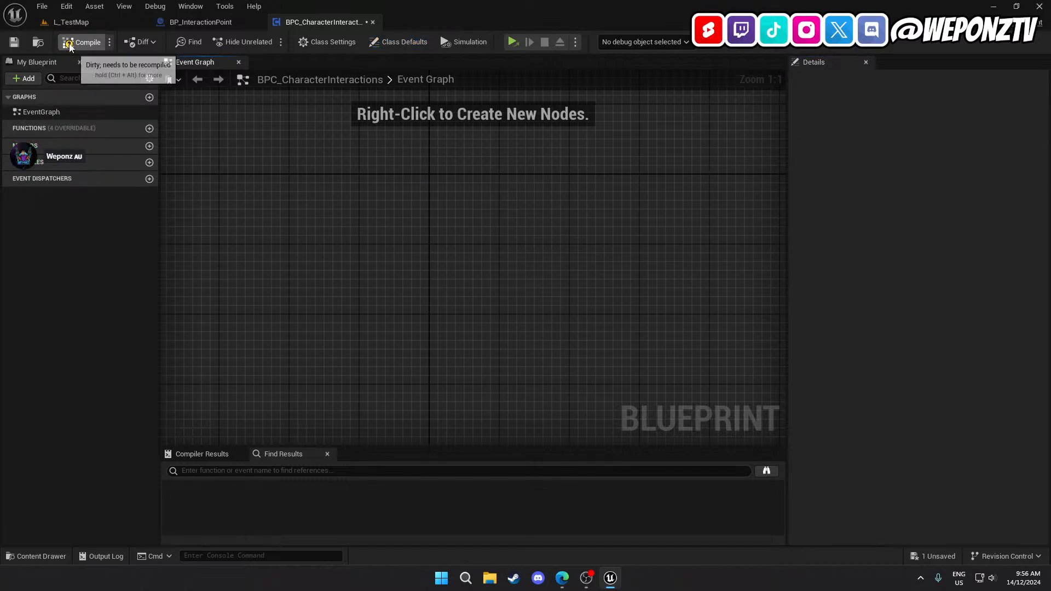
Open BP_MasterCharacter from the Blueprints folder and add the BPC_CharacterInteractions component to it
{"action": "left_click", "coordinate": [71, 22]}
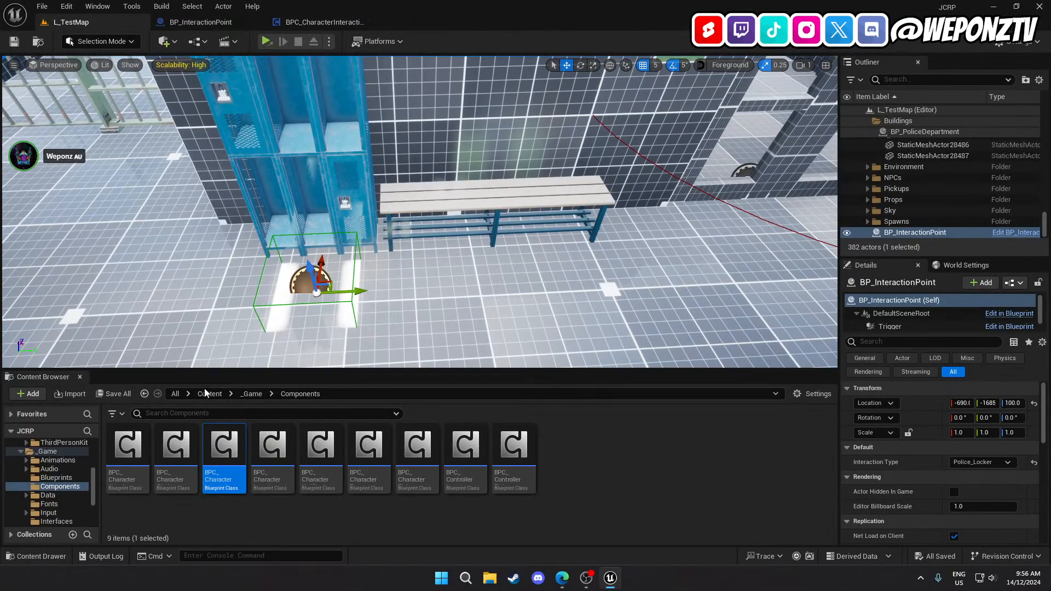
{"action": "double_click", "coordinate": [225, 442]}
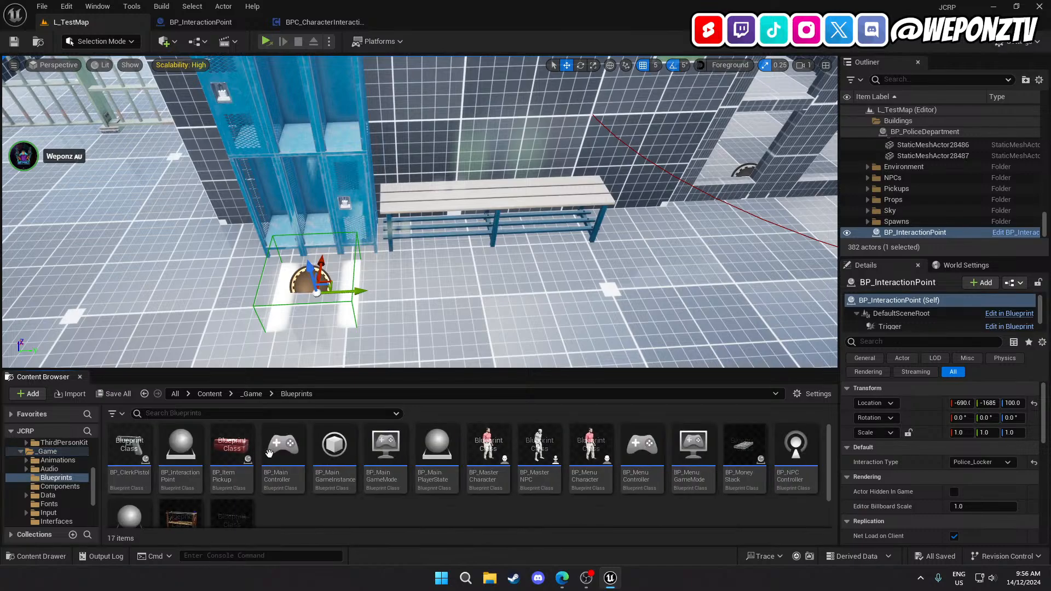
{"action": "left_click", "coordinate": [496, 457]}
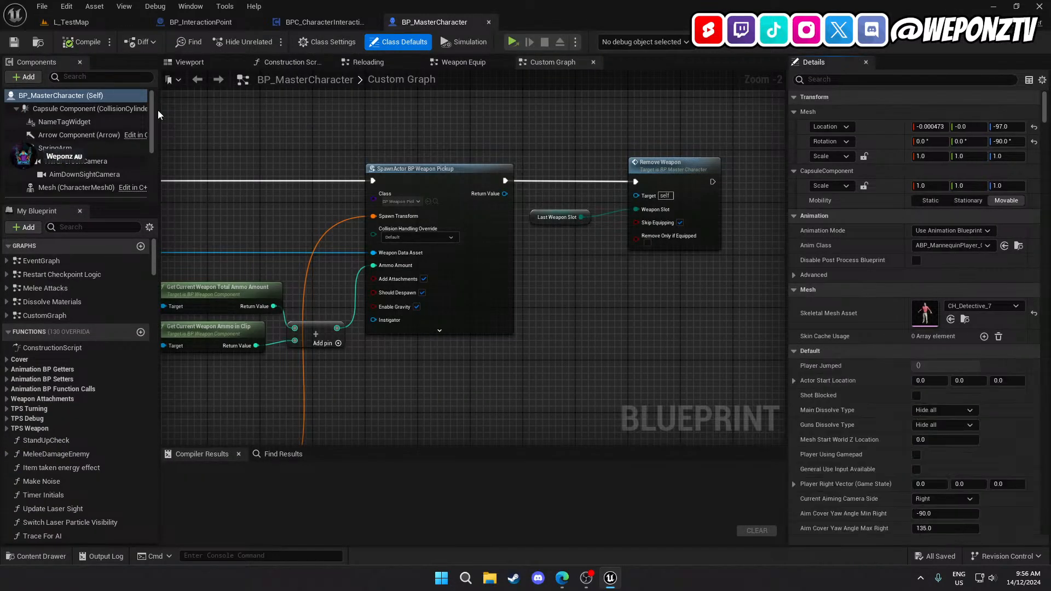
{"action": "left_click", "coordinate": [16, 78]}
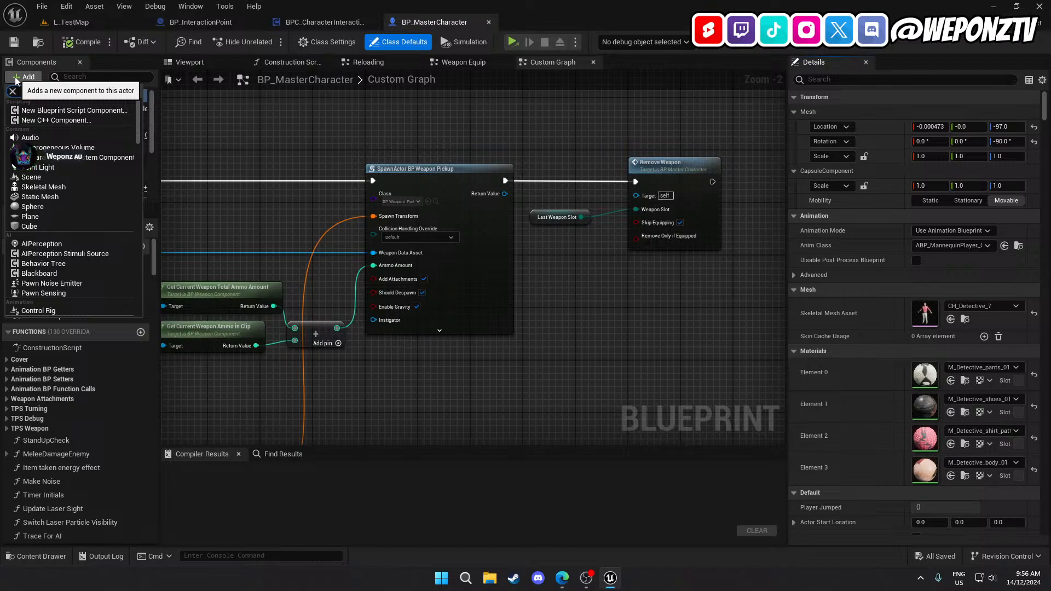
{"action": "scroll", "coordinate": [71, 164], "scroll_direction": "down", "scroll_amount": 10}
{"action": "left_click", "coordinate": [71, 137]}
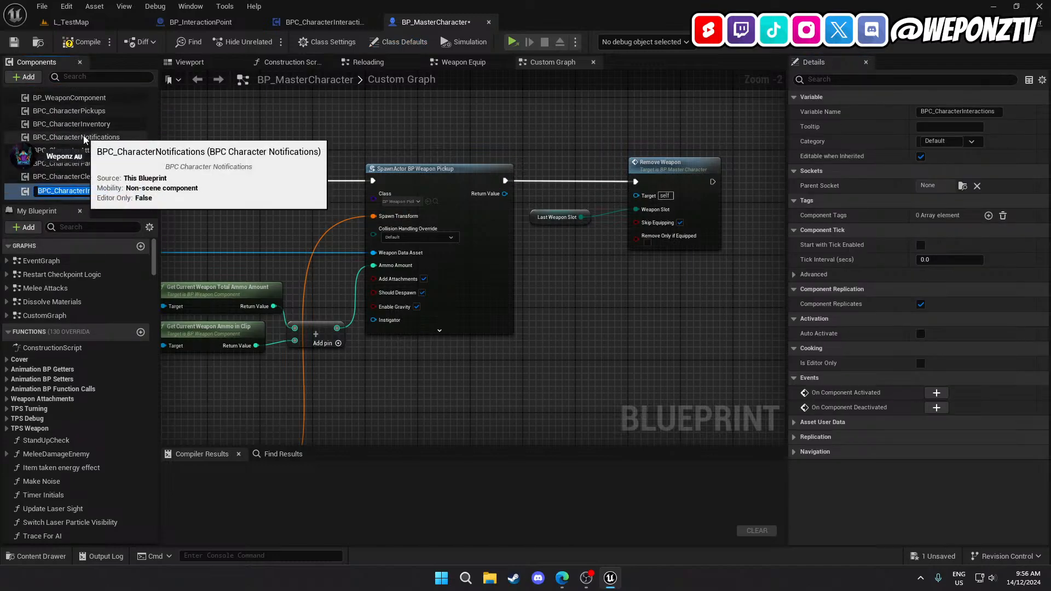
{"action": "key", "text": "Return"}
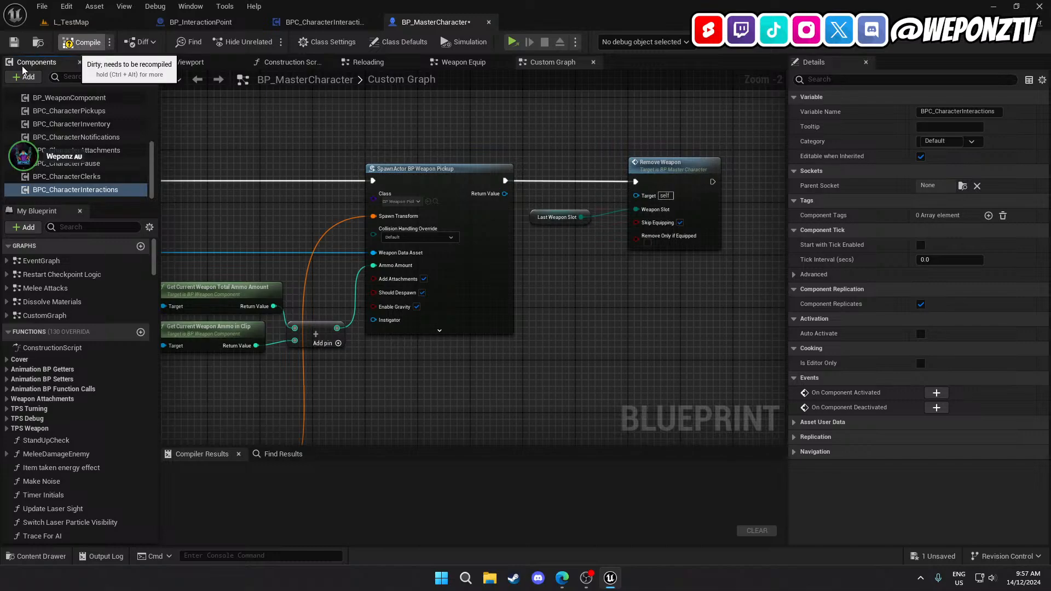
Compile and save BP_MasterCharacter, and close its editor
{"action": "key", "text": "F7"}
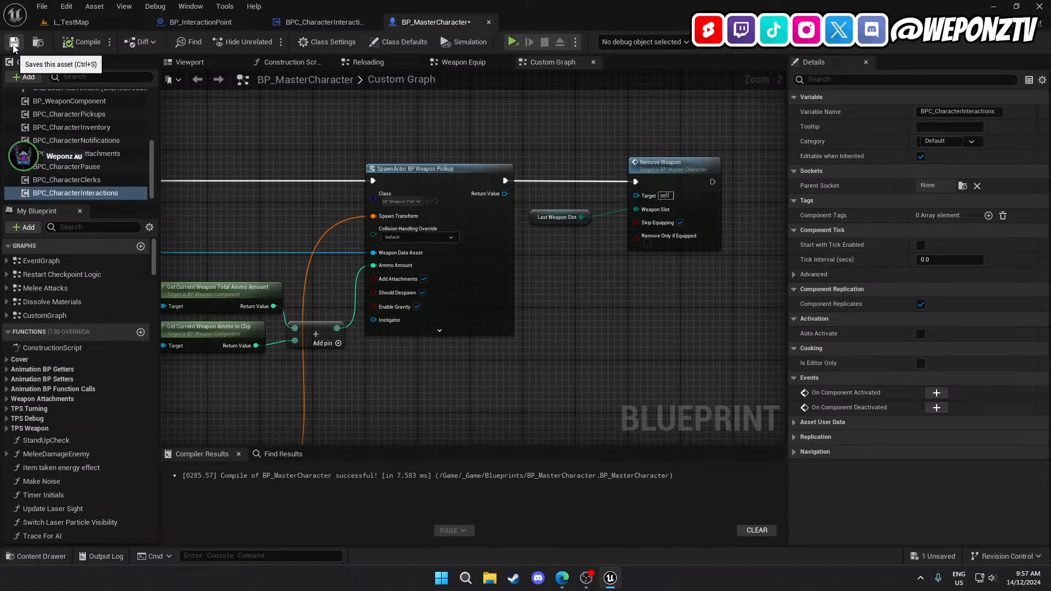
{"action": "left_click", "coordinate": [14, 43]}
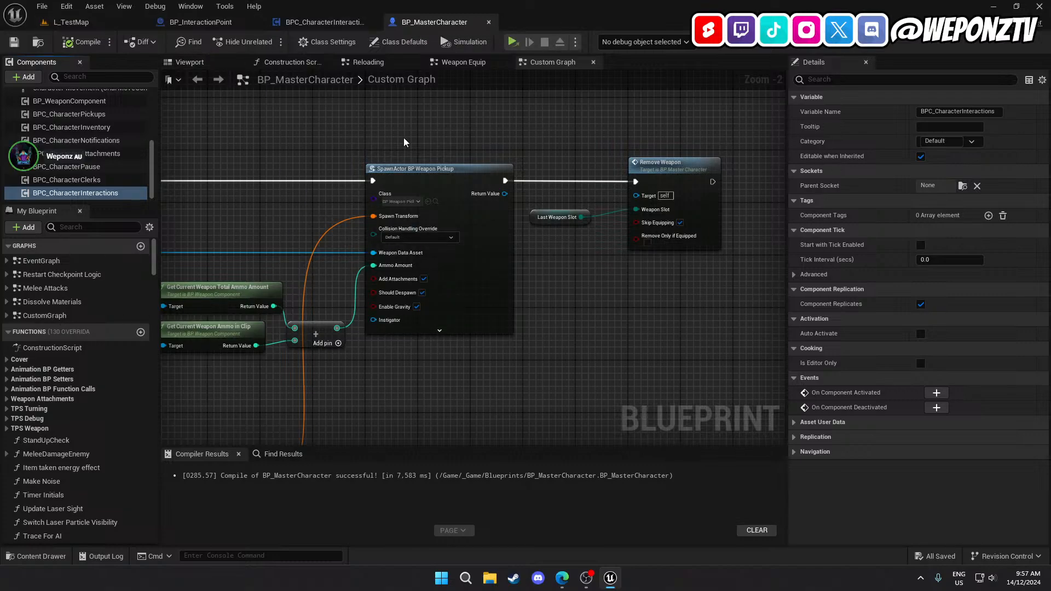
{"action": "left_click", "coordinate": [489, 22]}
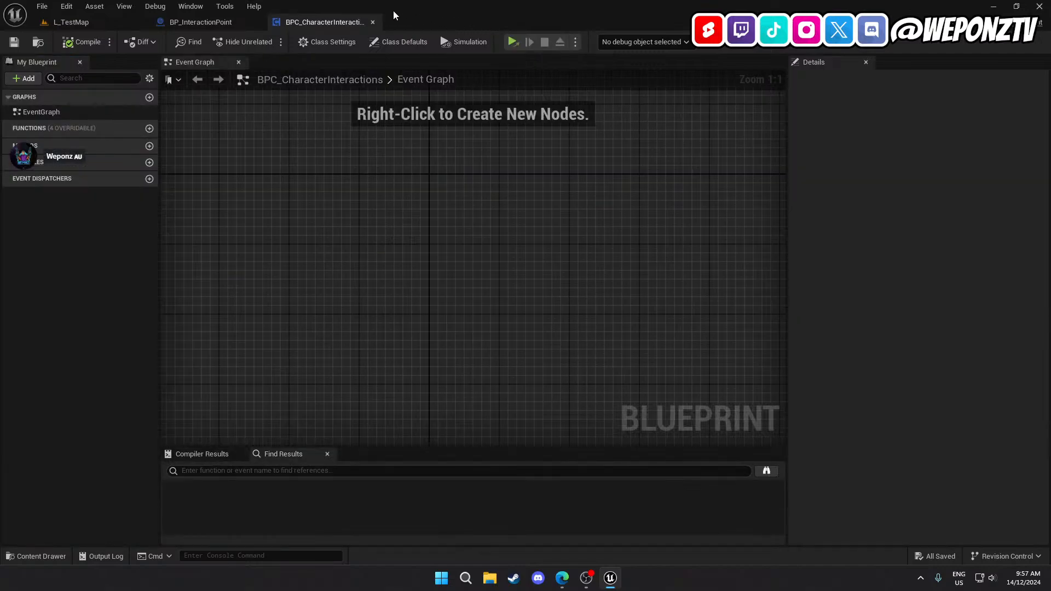
In BP_InteractionPoint's event graph, add a Get Player Character Blueprint node fed by the Begin Overlap event's Other Actor
{"action": "left_click", "coordinate": [206, 22]}
{"action": "right_click_drag", "start_coordinate": [364, 257], "coordinate": [371, 293]}
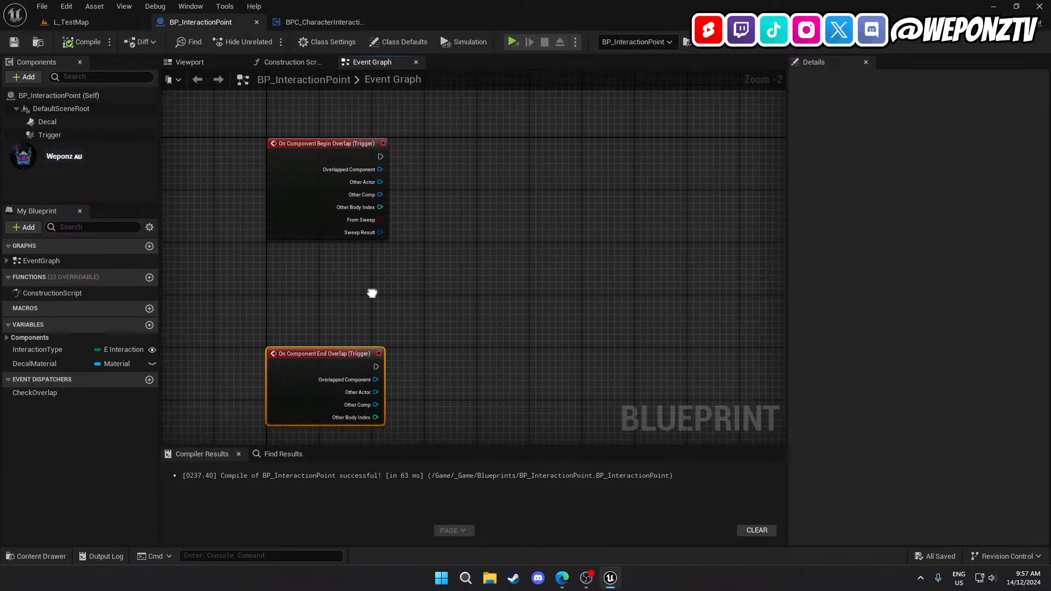
{"action": "left_click", "coordinate": [314, 26]}
{"action": "left_click", "coordinate": [199, 23]}
{"action": "right_click_drag", "start_coordinate": [439, 233], "coordinate": [378, 294]}
{"action": "scroll", "coordinate": [378, 294], "scroll_direction": "up", "scroll_amount": 1}
{"action": "right_click_drag", "start_coordinate": [319, 266], "coordinate": [320, 247]}
{"action": "left_click_drag", "start_coordinate": [310, 213], "coordinate": [383, 218]}
{"action": "type", "text": "player"}
{"action": "left_click", "coordinate": [481, 355]}
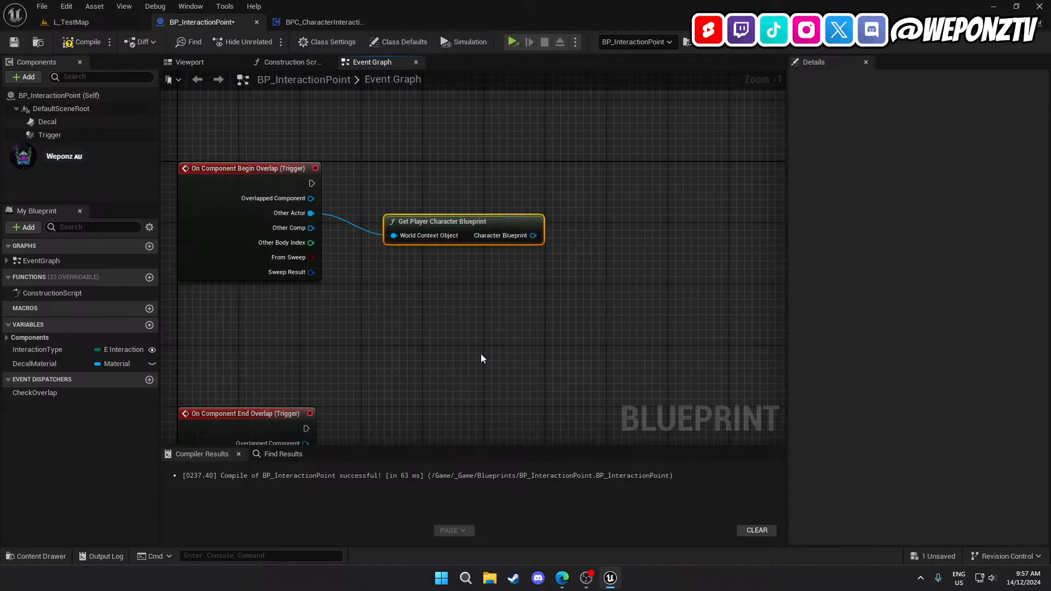
Add an Is Valid check on the Character Blueprint output and run it from the Begin Overlap event's execution
{"action": "left_click_drag", "start_coordinate": [533, 236], "coordinate": [599, 209]}
{"action": "type", "text": "isva"}
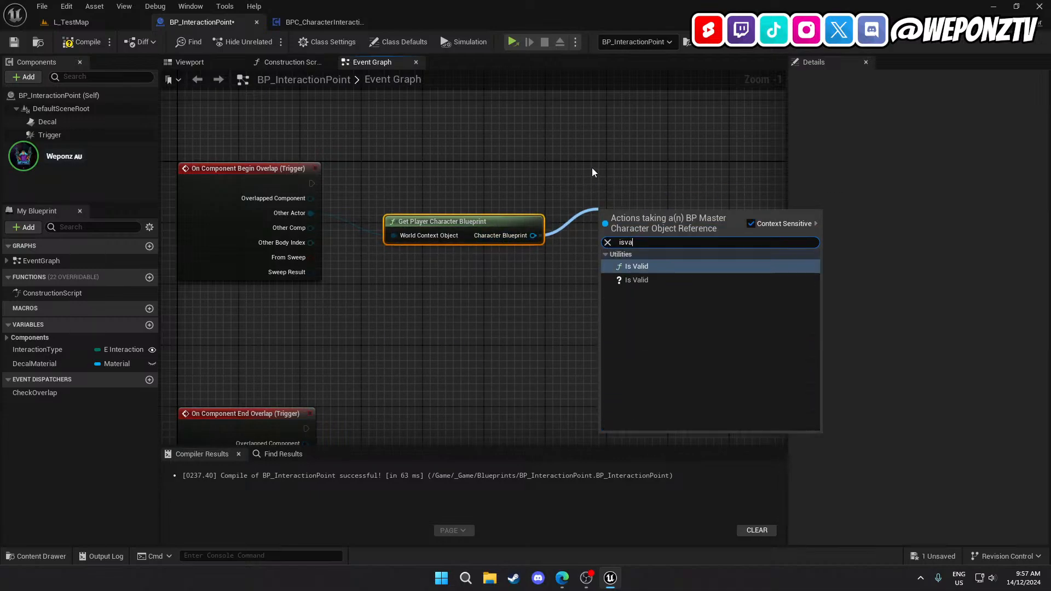
{"action": "left_click", "coordinate": [646, 279]}
{"action": "left_click_drag", "start_coordinate": [609, 232], "coordinate": [312, 183]}
{"action": "left_click_drag", "start_coordinate": [638, 216], "coordinate": [649, 176]}
{"action": "left_click", "coordinate": [583, 299]}
{"action": "right_click_drag", "start_coordinate": [524, 242], "coordinate": [344, 246]}
{"action": "left_click_drag", "start_coordinate": [353, 241], "coordinate": [400, 257]}
{"action": "type", "text": "inte"}
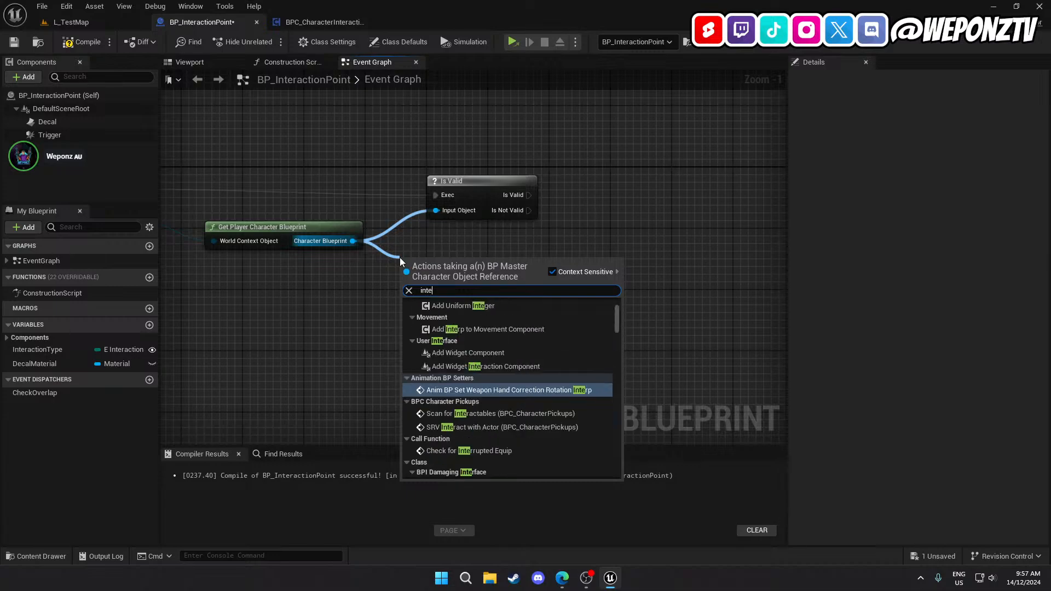
{"action": "type", "text": "rac"}
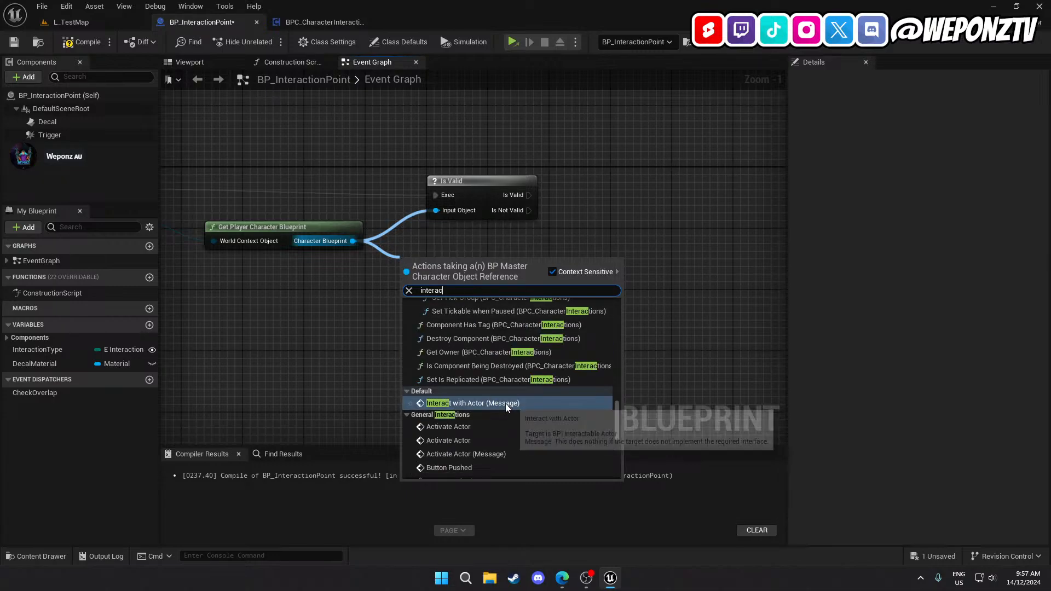
{"action": "left_click", "coordinate": [480, 235]}
Duplicate the Get Player Character Blueprint and Is Valid nodes for the End Overlap event, wiring in its Other Actor and execution
{"action": "scroll", "coordinate": [402, 272], "scroll_direction": "down", "scroll_amount": 1}
{"action": "right_click_drag", "start_coordinate": [402, 272], "coordinate": [560, 223]}
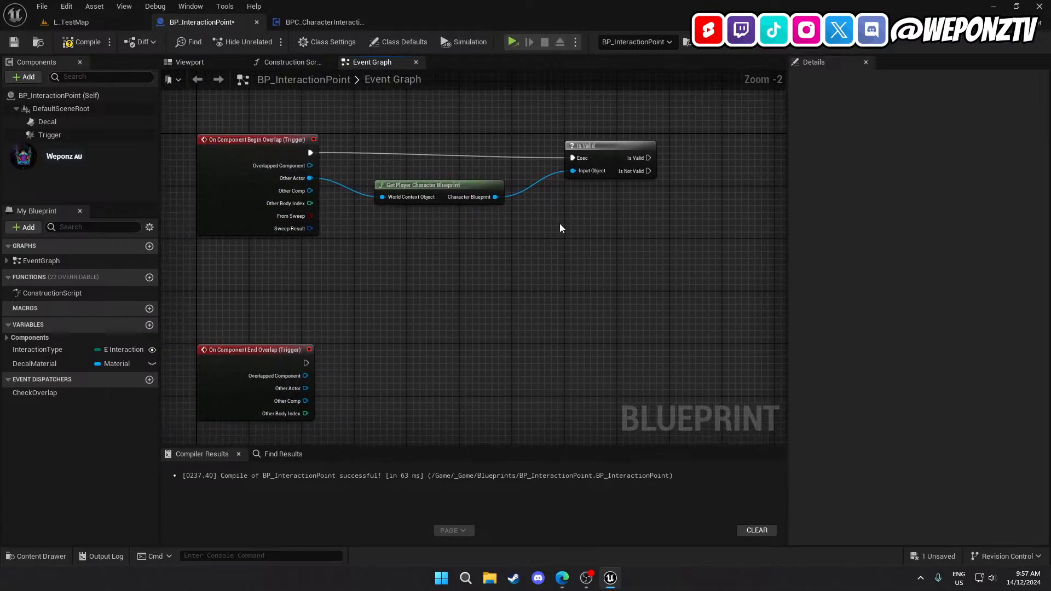
{"action": "left_click_drag", "start_coordinate": [595, 152], "coordinate": [594, 145]}
{"action": "left_click_drag", "start_coordinate": [633, 277], "coordinate": [435, 140]}
{"action": "key", "text": "ctrl+c"}
{"action": "right_click_drag", "start_coordinate": [469, 375], "coordinate": [452, 318]}
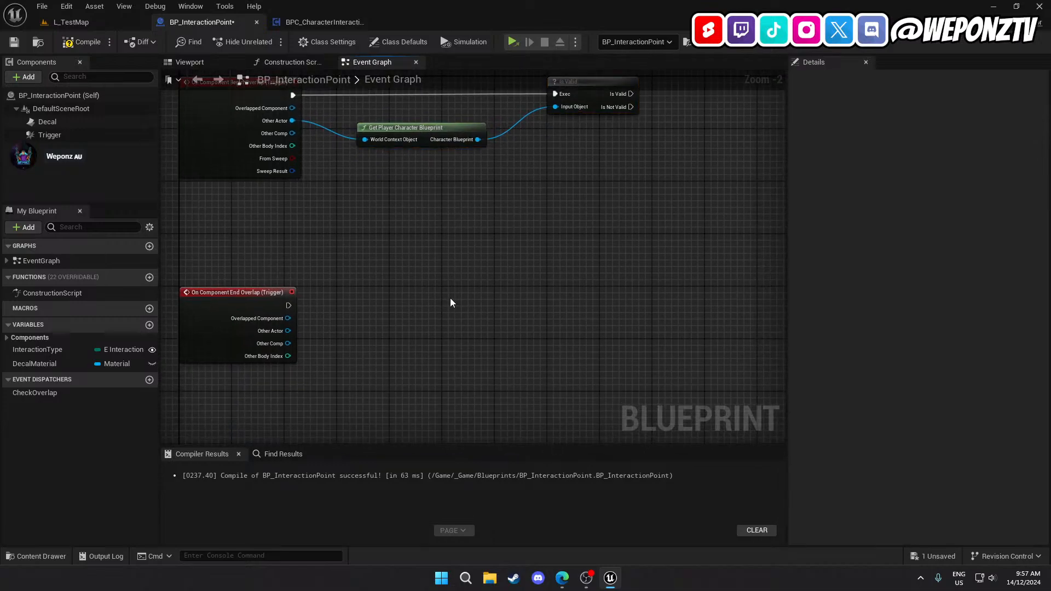
{"action": "key", "text": "ctrl+v"}
{"action": "left_click_drag", "start_coordinate": [548, 291], "coordinate": [289, 305]}
{"action": "left_click_drag", "start_coordinate": [359, 342], "coordinate": [288, 330]}
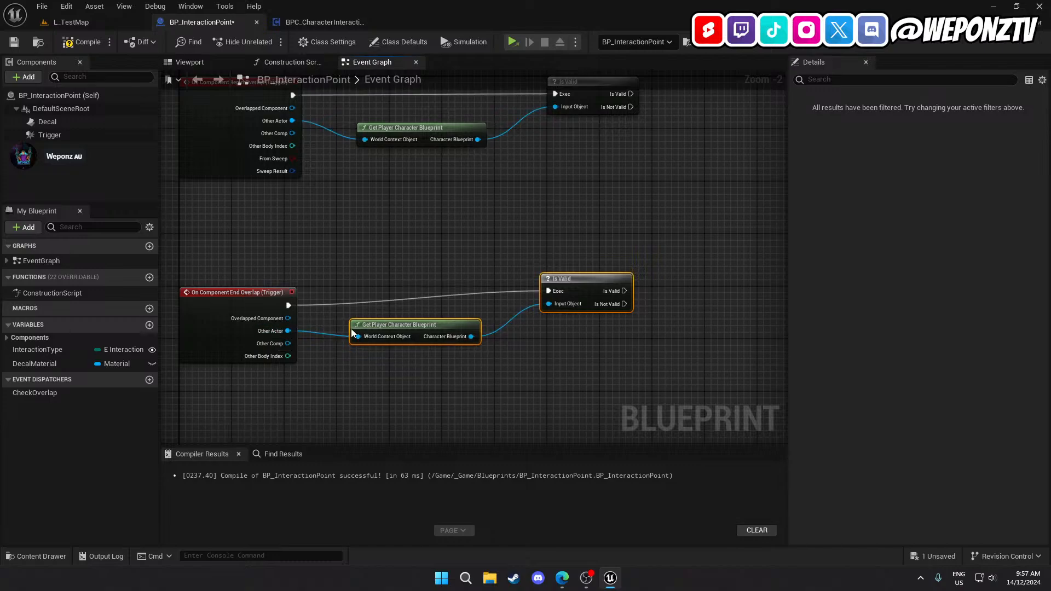
{"action": "mouse_move", "coordinate": [604, 286]}
{"action": "left_mouse_down"}
{"action": "mouse_move", "coordinate": [597, 305]}
{"action": "mouse_move", "coordinate": [620, 300]}
{"action": "mouse_move", "coordinate": [605, 295]}
{"action": "left_mouse_up"}
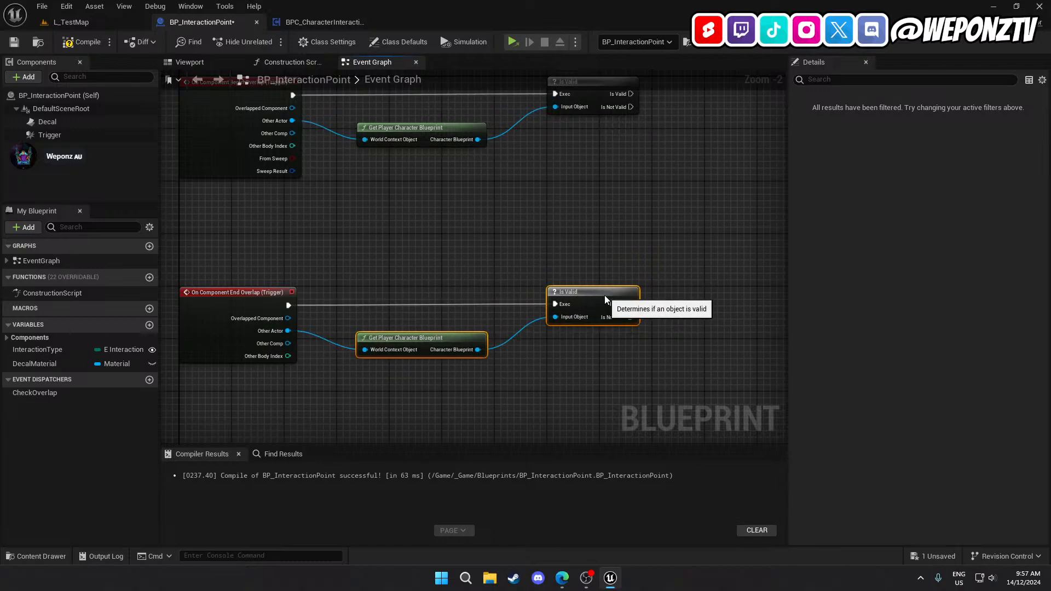
Compile and save BP_InteractionPoint
{"action": "left_click", "coordinate": [393, 219]}
{"action": "left_click", "coordinate": [85, 42]}
{"action": "left_click", "coordinate": [13, 42]}
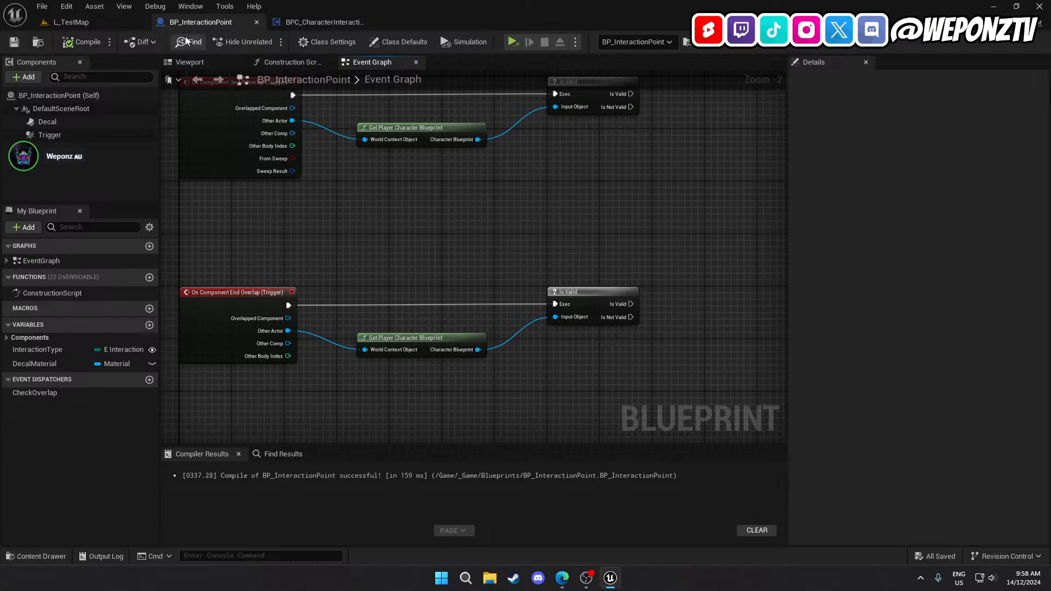
{"action": "left_click", "coordinate": [323, 21]}
{"action": "right_click_drag", "start_coordinate": [373, 242], "coordinate": [347, 244]}
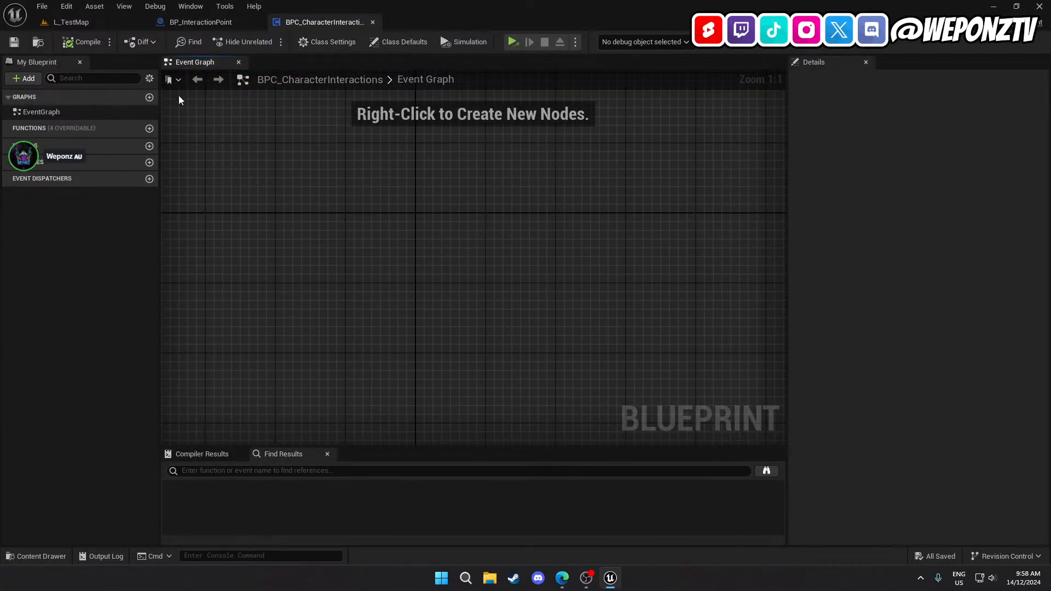
{"action": "left_click", "coordinate": [201, 22]}
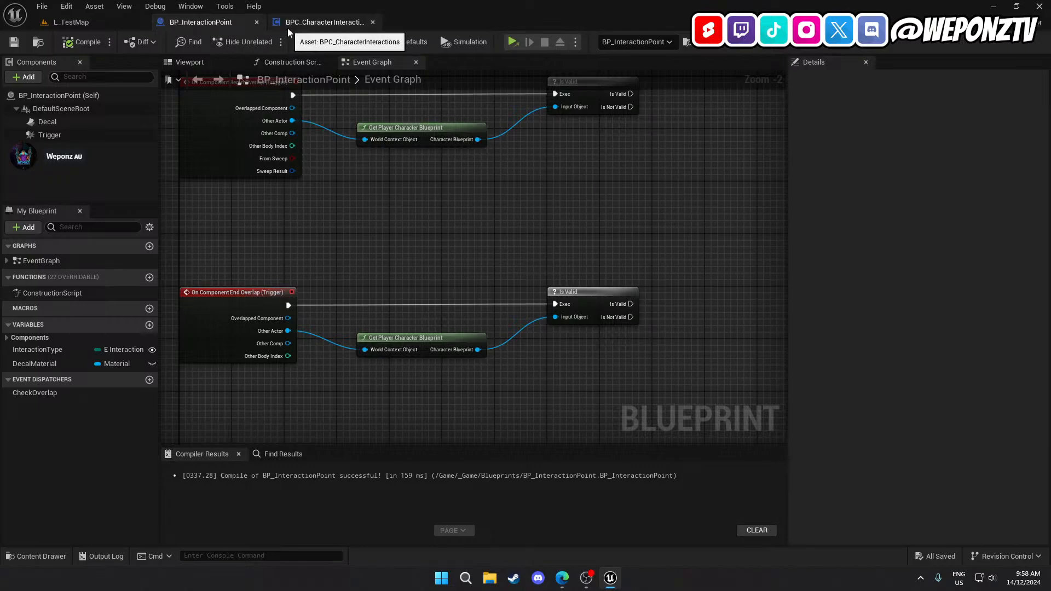
{"action": "right_click_drag", "start_coordinate": [471, 195], "coordinate": [463, 257]}
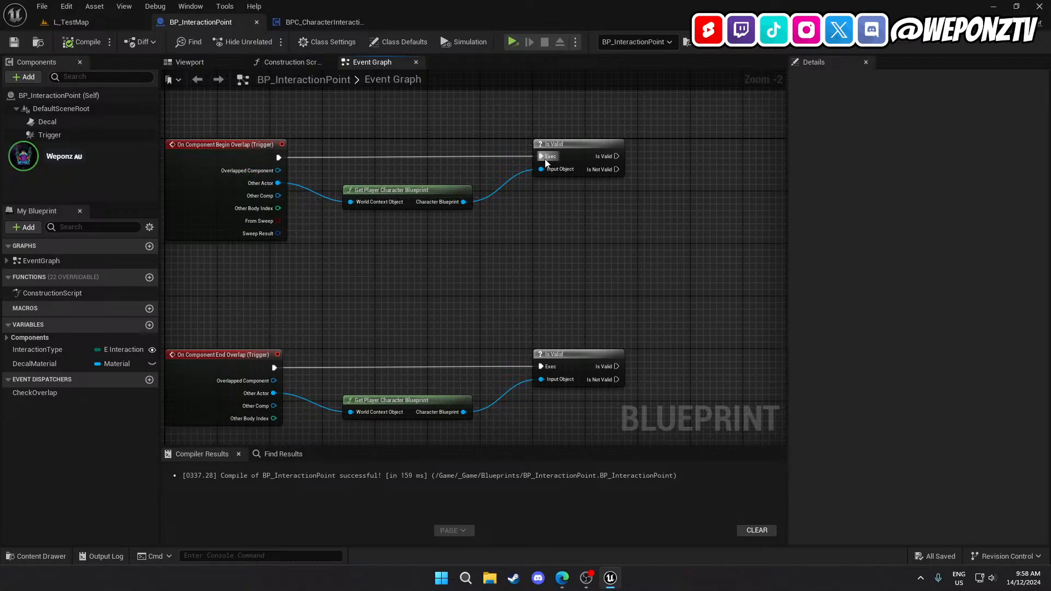
{"action": "right_click_drag", "start_coordinate": [546, 163], "coordinate": [447, 167]}
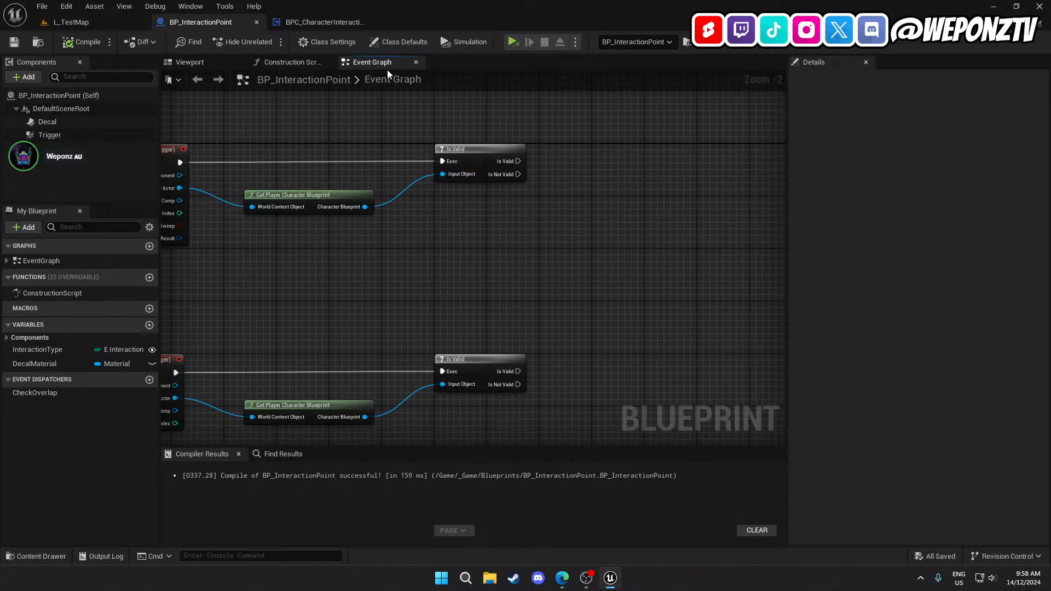
Create a function named InteractWithPoint in BPC_CharacterInteractions
{"action": "left_click", "coordinate": [315, 29]}
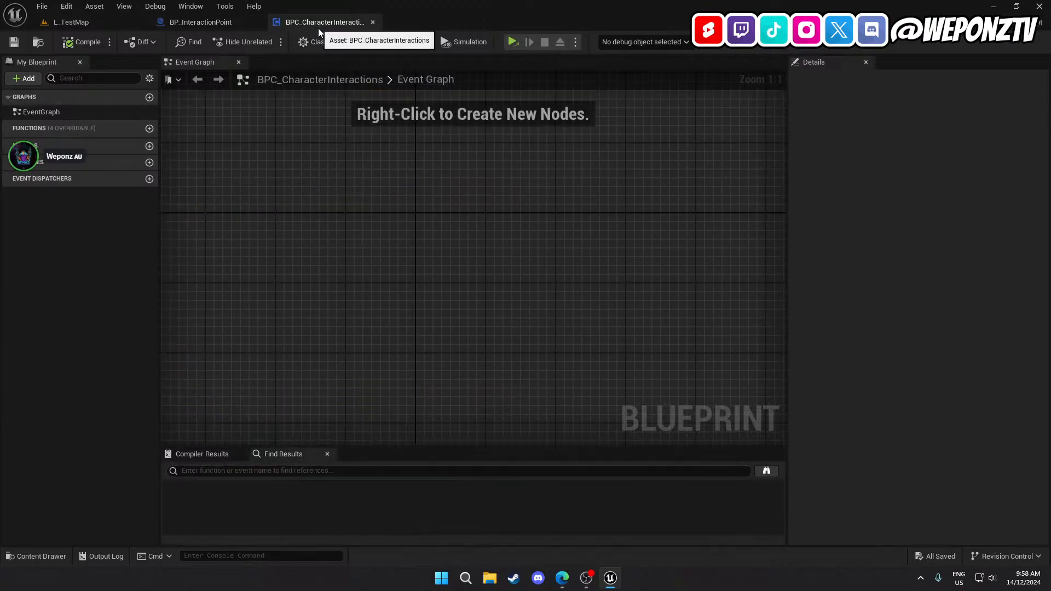
{"action": "left_click", "coordinate": [148, 130]}
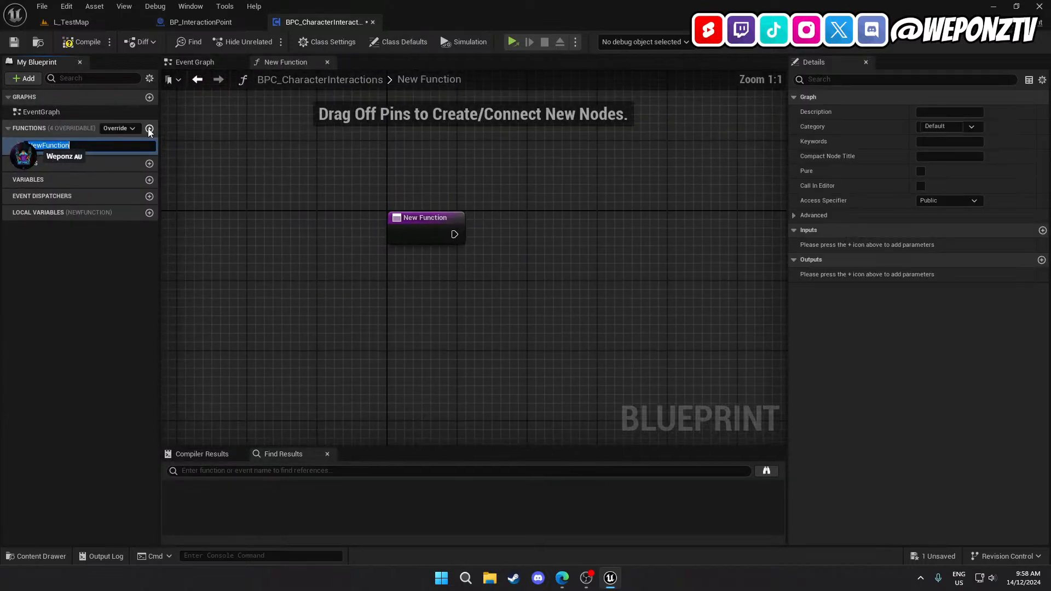
{"action": "type", "text": "Interac"}
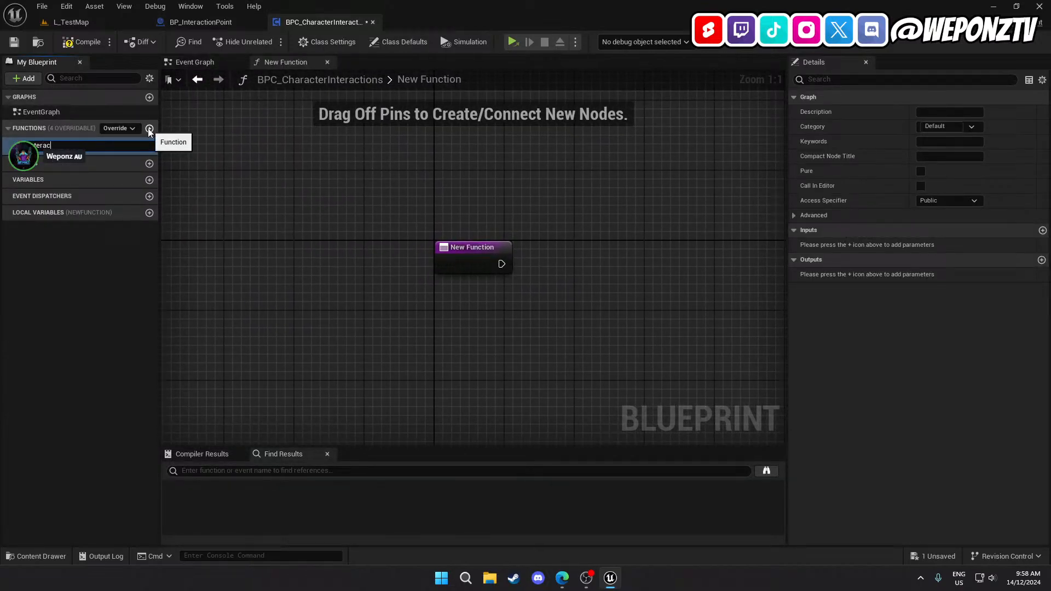
{"action": "type", "text": "tWithPoint"}
{"action": "key", "text": "Return"}
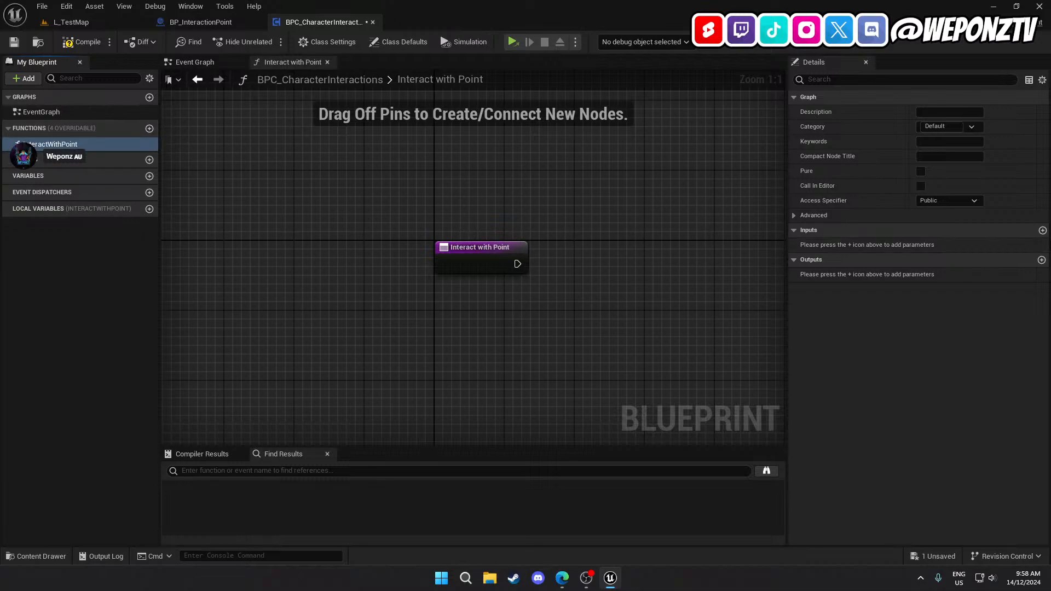
Give InteractWithPoint an input named InteractionType of the E Interaction Types enum, and save and compile the component
{"action": "left_click", "coordinate": [1043, 231]}
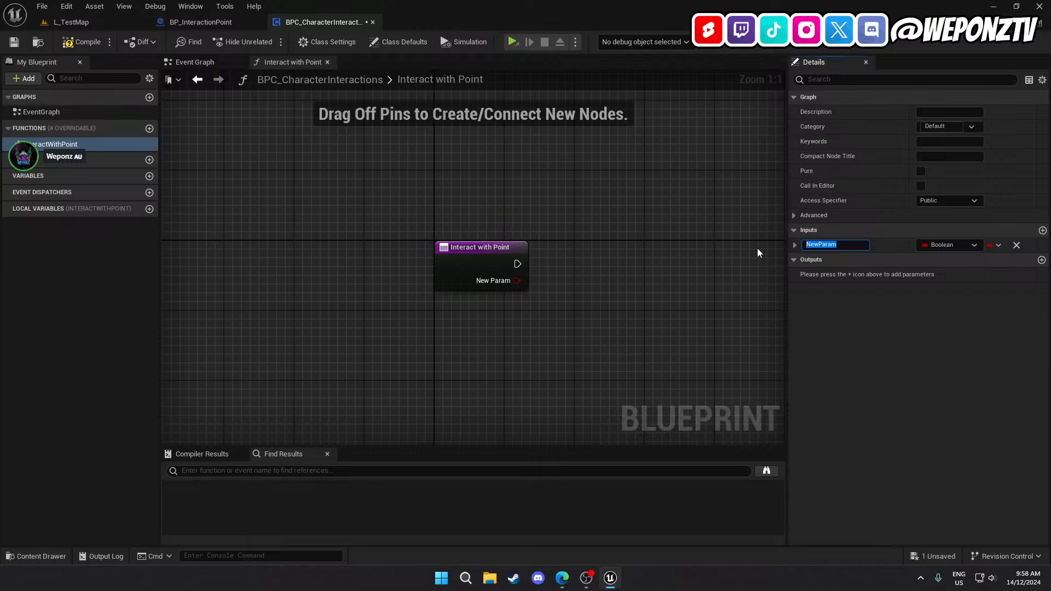
{"action": "type", "text": "InteractionType"}
{"action": "key", "text": "Return"}
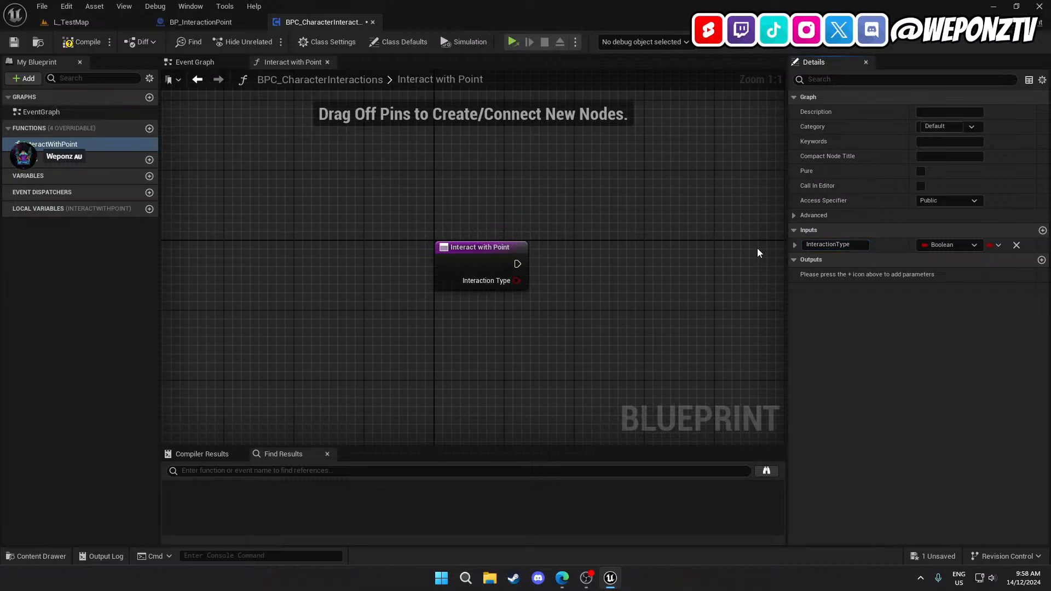
{"action": "left_click", "coordinate": [924, 247]}
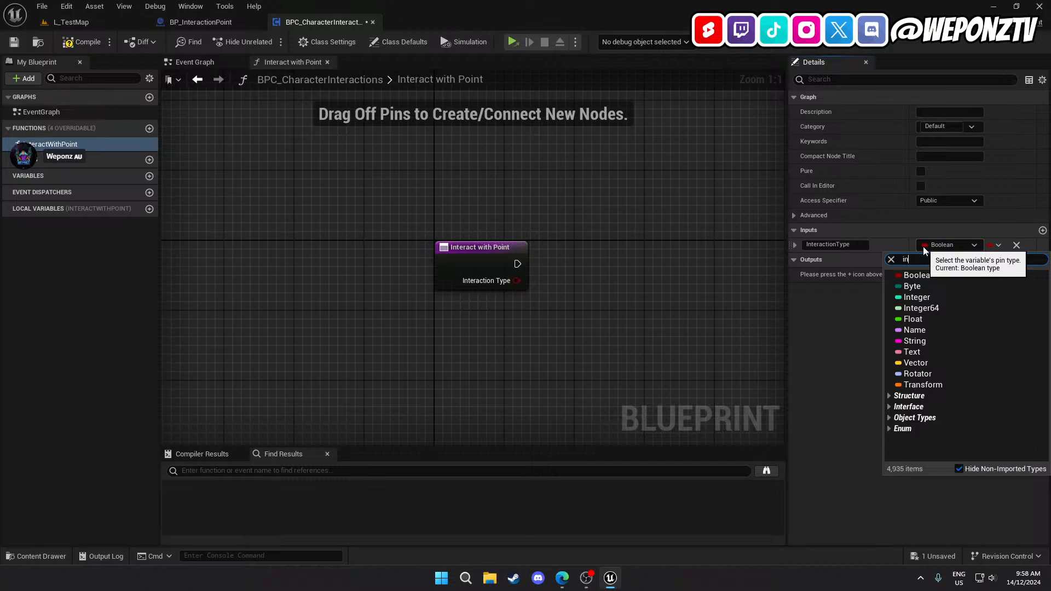
{"action": "type", "text": "interaction"}
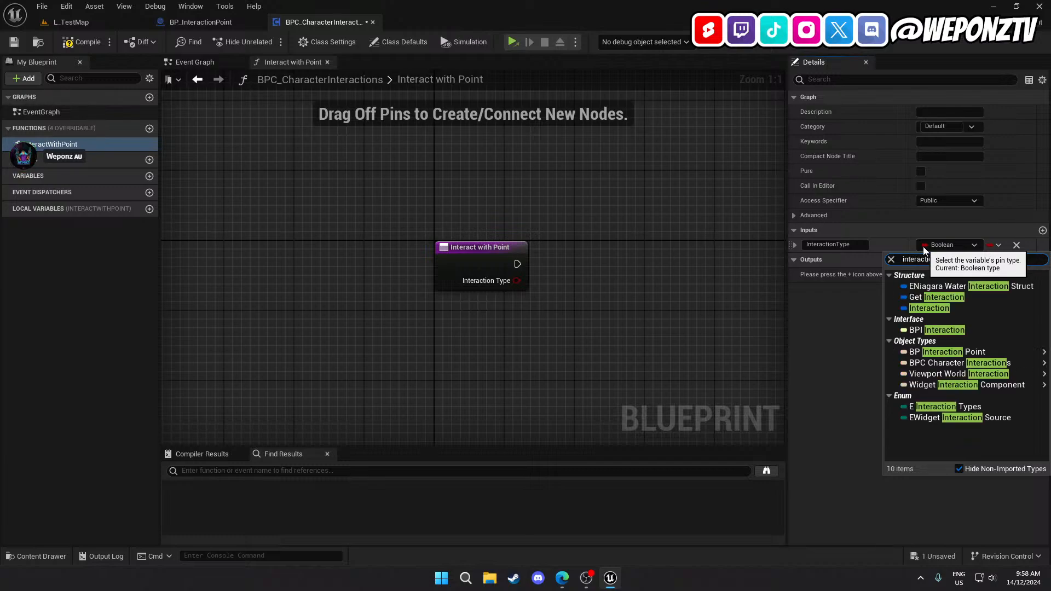
{"action": "left_click", "coordinate": [963, 405]}
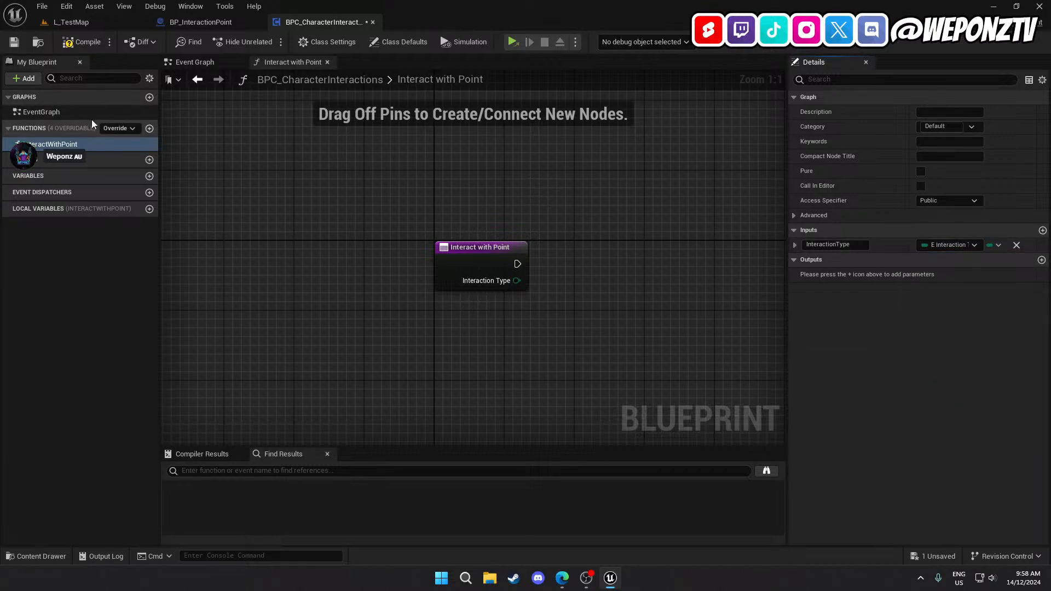
{"action": "left_click", "coordinate": [14, 42]}
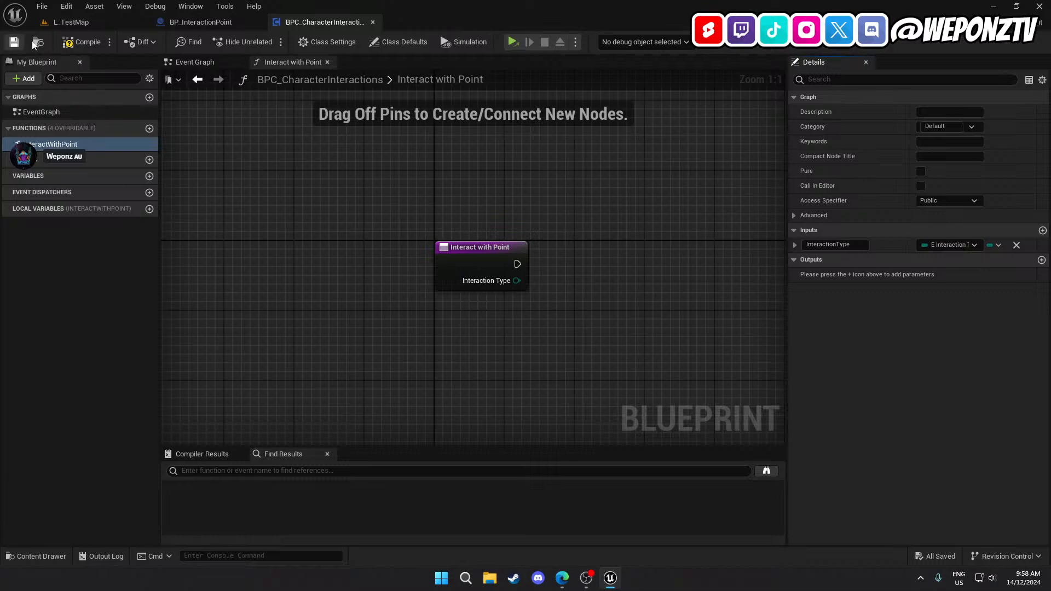
{"action": "left_click", "coordinate": [81, 43]}
Add a Switch on E_InteractionTypes node fed by the Interaction Type input and place it beside the function entry
{"action": "left_click_drag", "start_coordinate": [366, 235], "coordinate": [447, 231]}
{"action": "type", "text": "sw"}
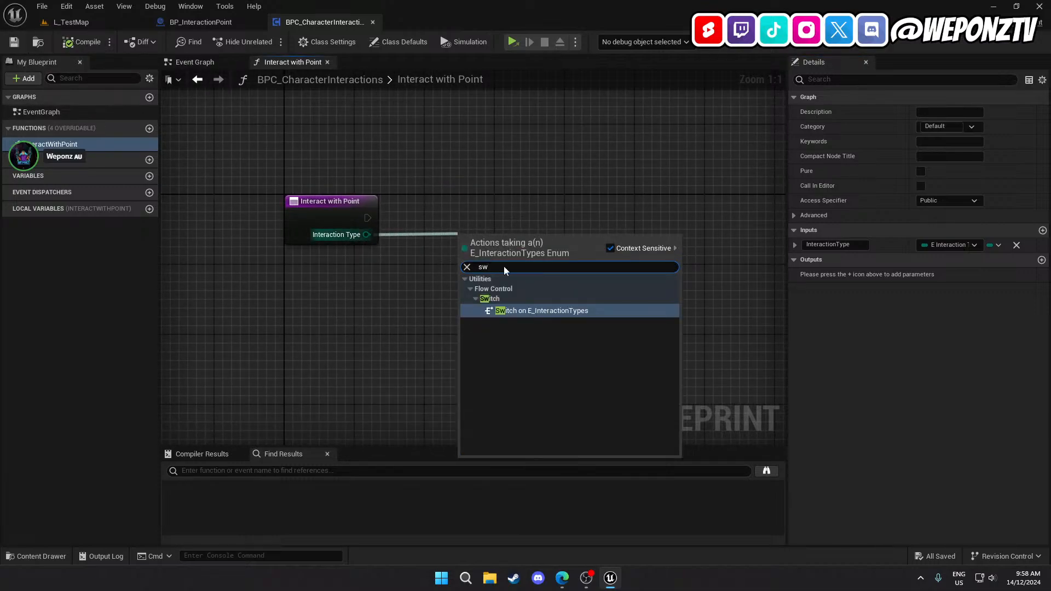
{"action": "key", "text": "Return"}
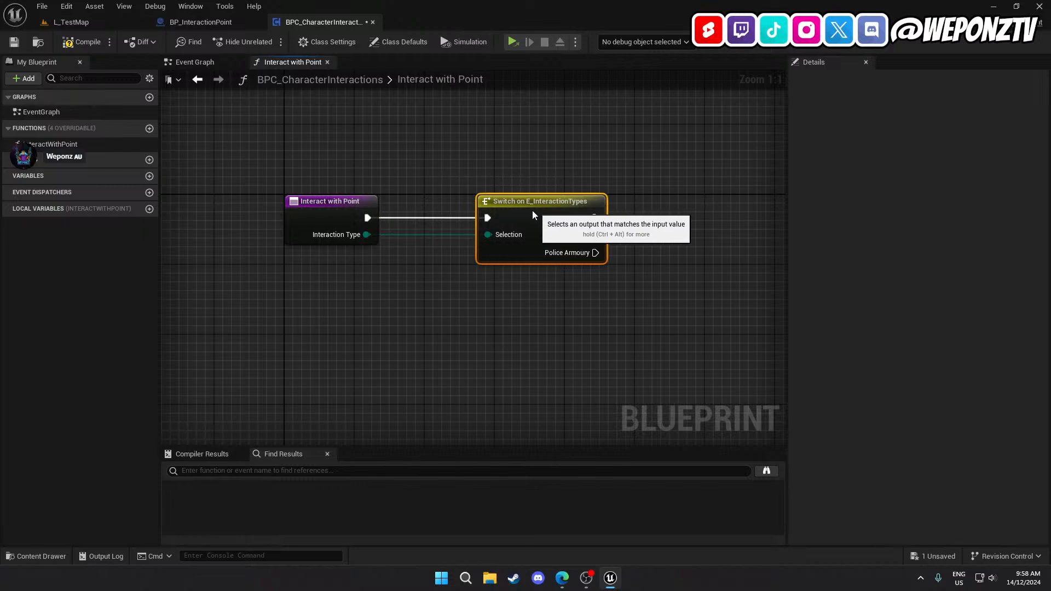
{"action": "left_click_drag", "start_coordinate": [538, 215], "coordinate": [479, 215]}
{"action": "left_click", "coordinate": [432, 293]}
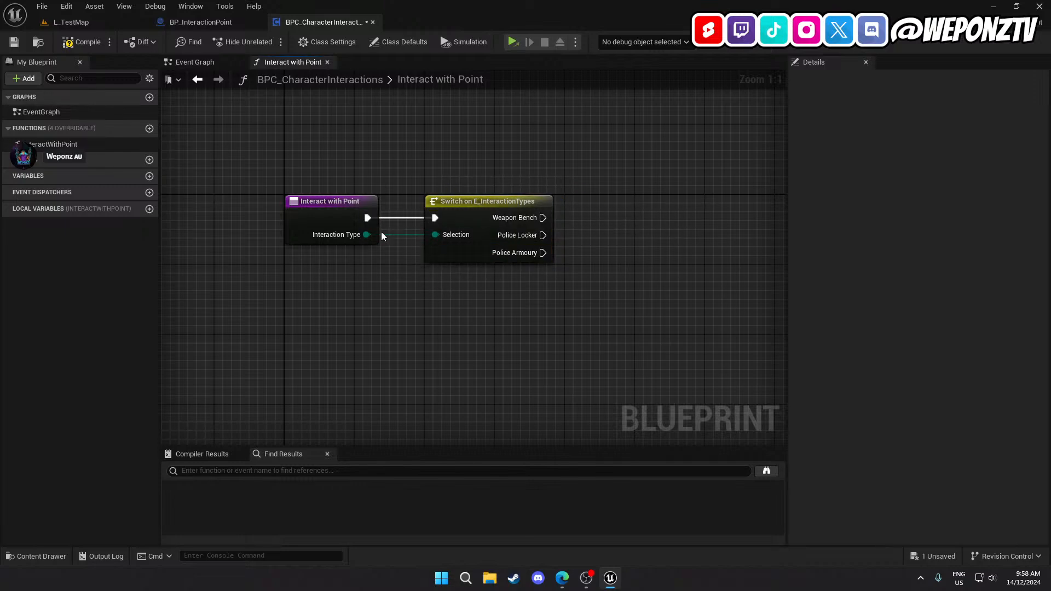
{"action": "right_click_drag", "start_coordinate": [381, 223], "coordinate": [308, 212]}
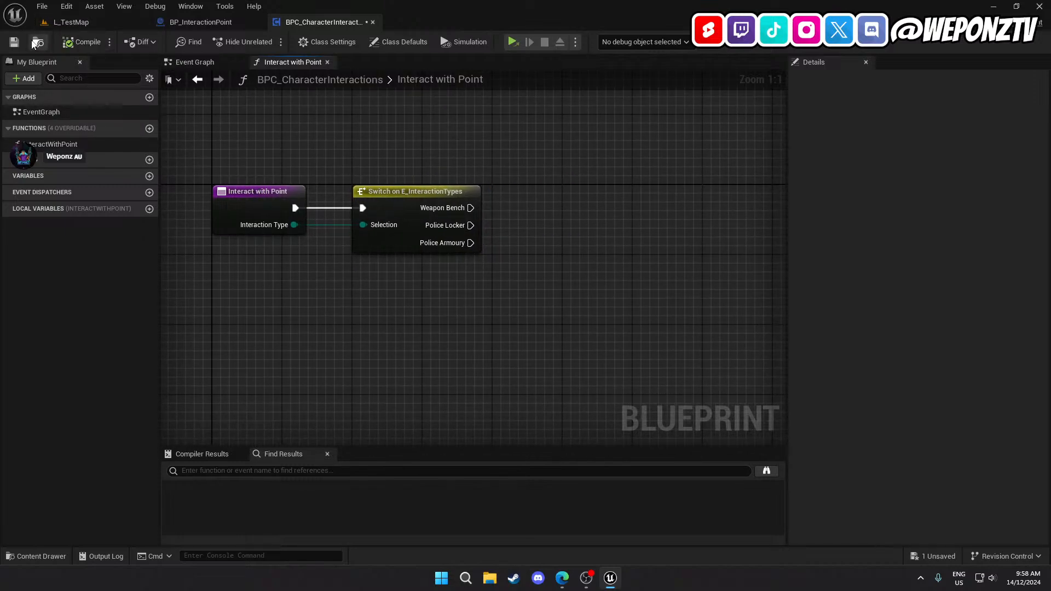
{"action": "mouse_move", "coordinate": [434, 310]}
{"action": "right_mouse_down"}
{"action": "mouse_move", "coordinate": [394, 297]}
{"action": "mouse_move", "coordinate": [429, 326]}
{"action": "right_mouse_up"}
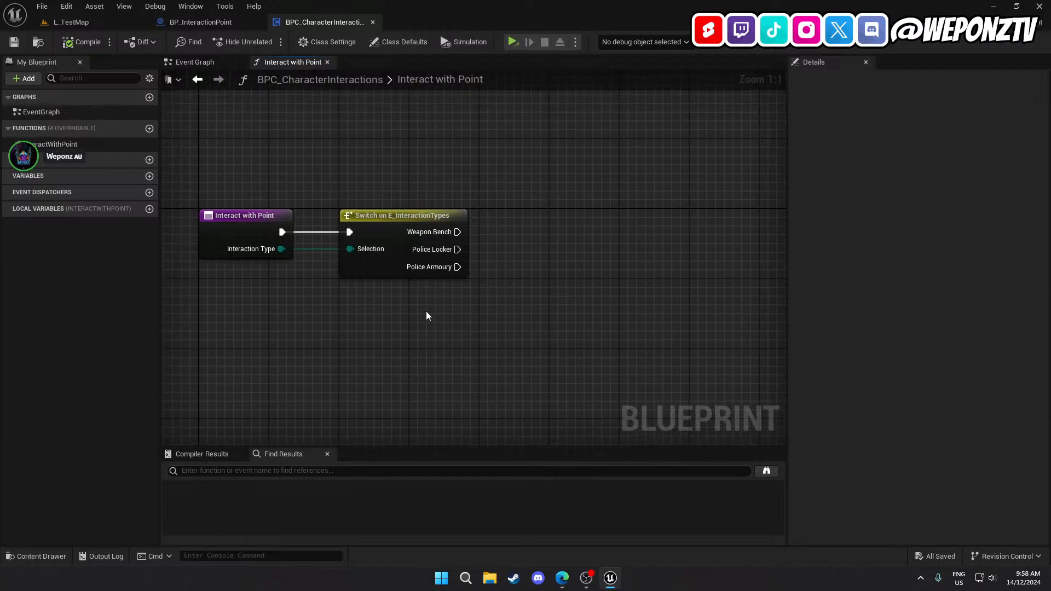
{"action": "right_click_drag", "start_coordinate": [511, 358], "coordinate": [484, 344]}
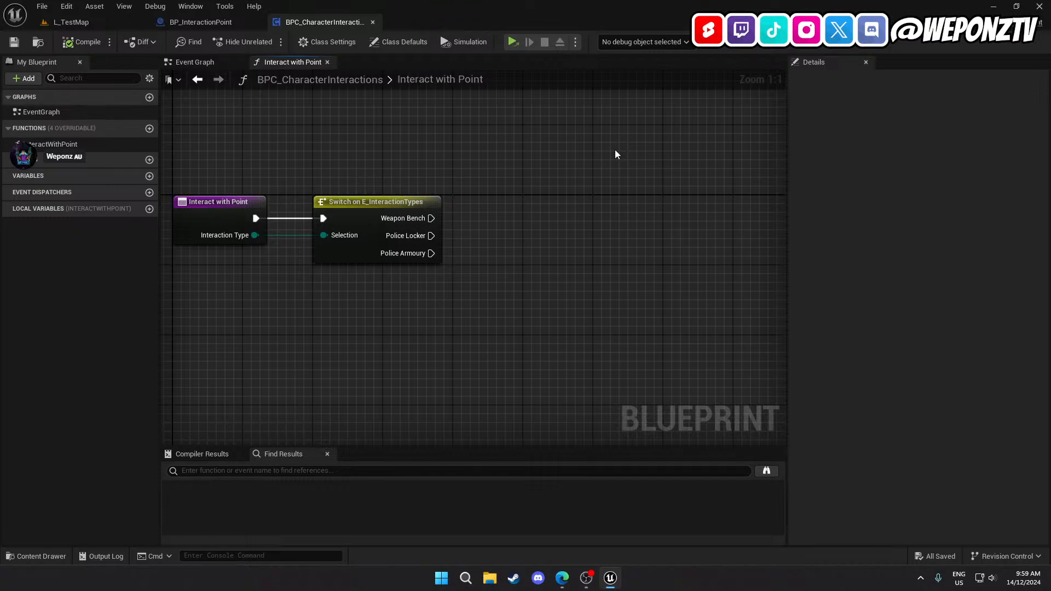
{"action": "right_click_drag", "start_coordinate": [542, 226], "coordinate": [529, 213]}
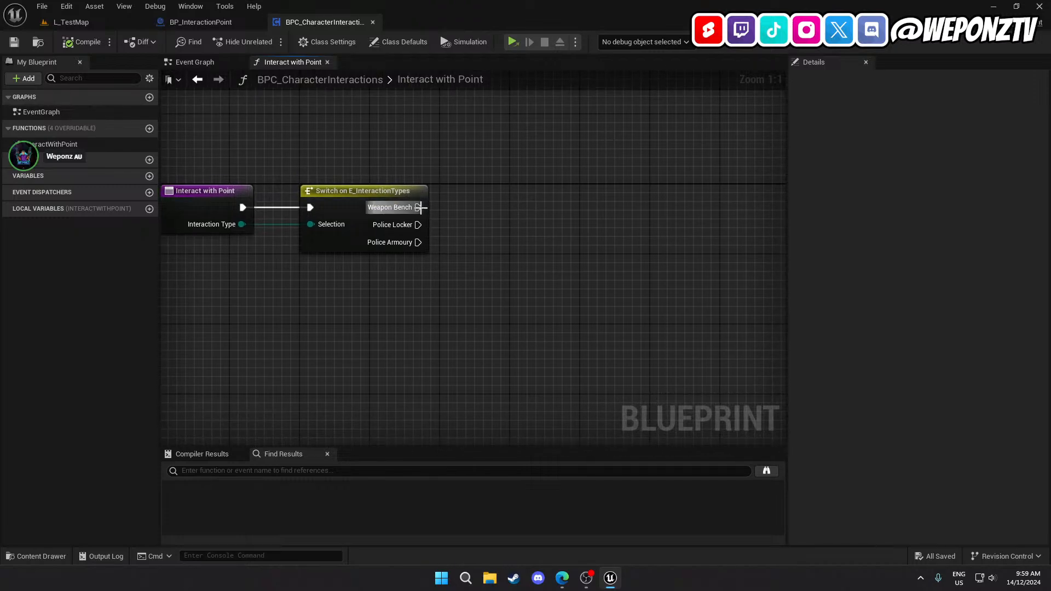
{"action": "right_click_drag", "start_coordinate": [420, 207], "coordinate": [460, 216]}
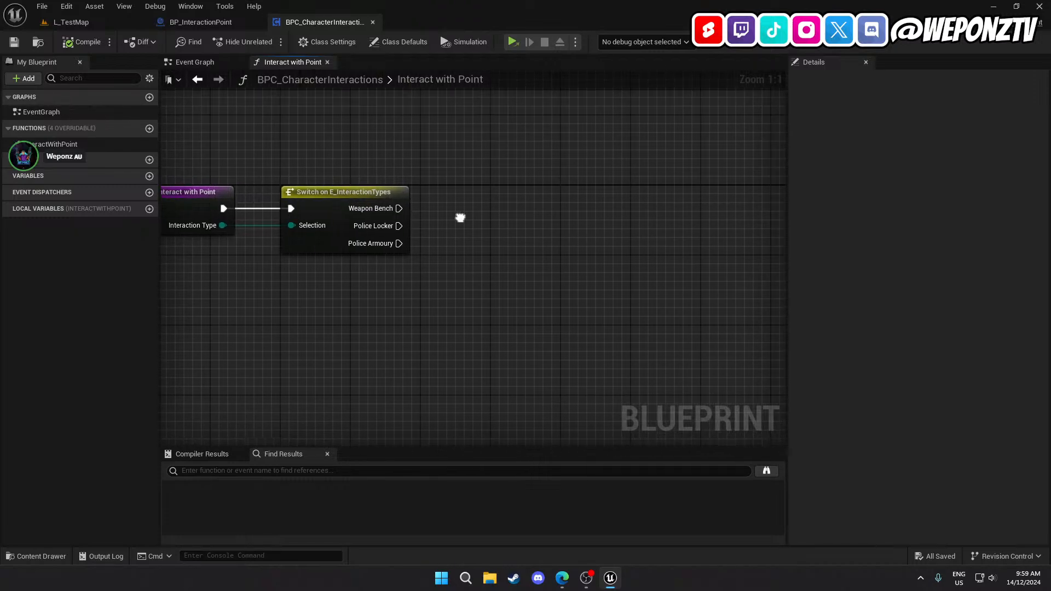
Add an Event Begin Play node to the event graph of BPC_CharacterInteractions
{"action": "left_click", "coordinate": [196, 63]}
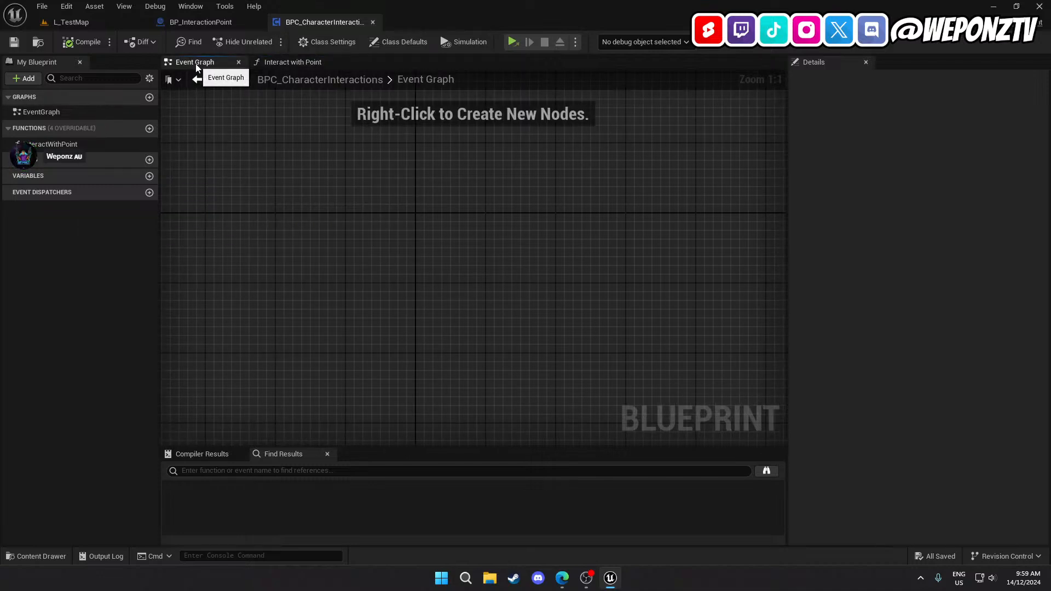
{"action": "right_click", "coordinate": [303, 228]}
{"action": "type", "text": "event"}
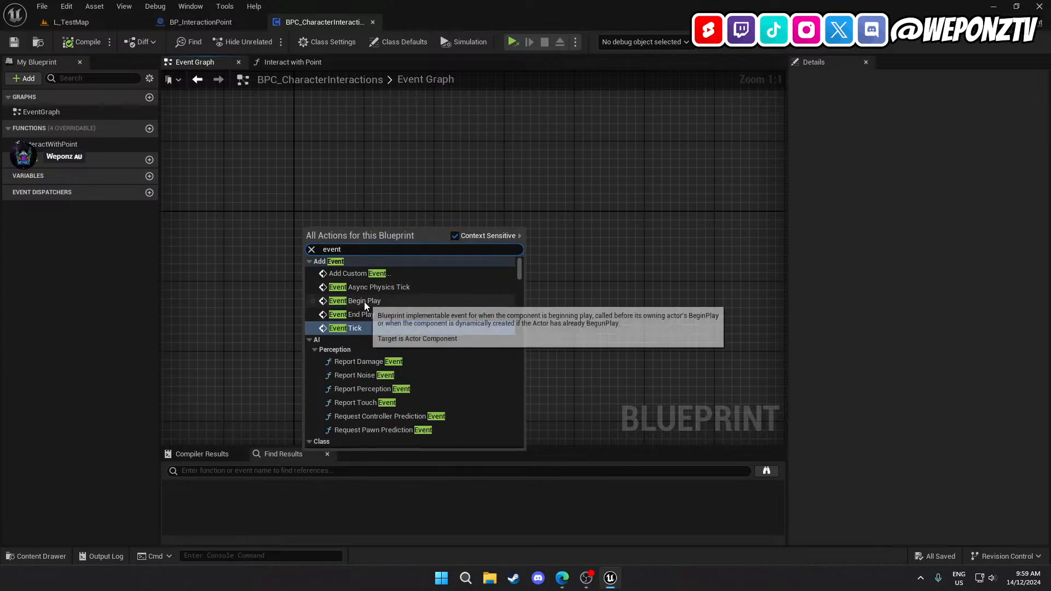
{"action": "left_click", "coordinate": [364, 302]}
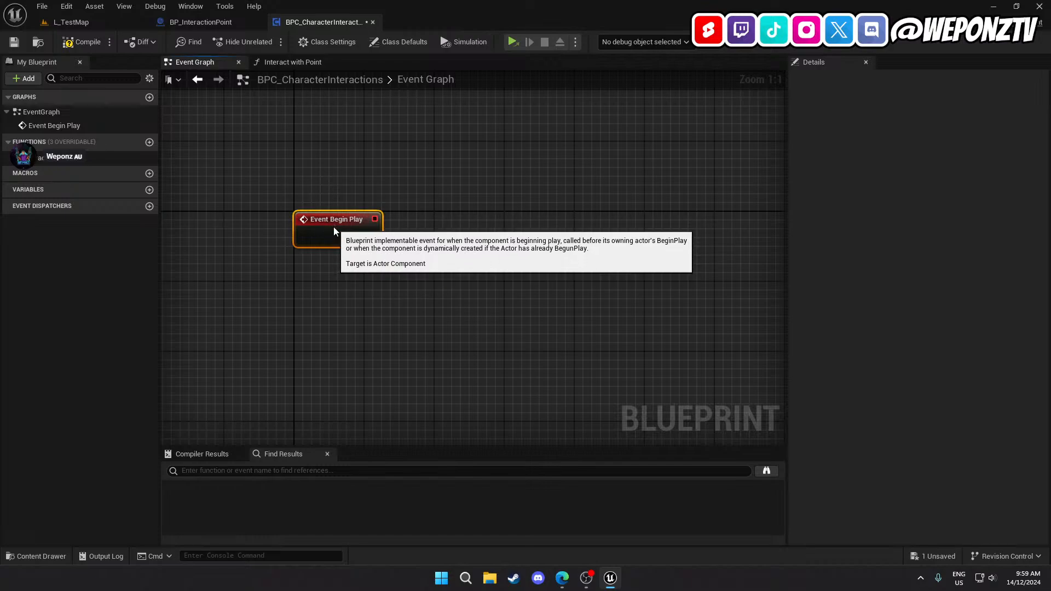
{"action": "right_click_drag", "start_coordinate": [369, 237], "coordinate": [313, 231]}
{"action": "left_click_drag", "start_coordinate": [313, 231], "coordinate": [371, 220]}
Add a Get Player Character Blueprint node with the component's Get Owner feeding its World Context Object, placing Get Owner above it
{"action": "left_click", "coordinate": [426, 167]}
{"action": "right_click", "coordinate": [426, 179]}
{"action": "type", "text": "chara"}
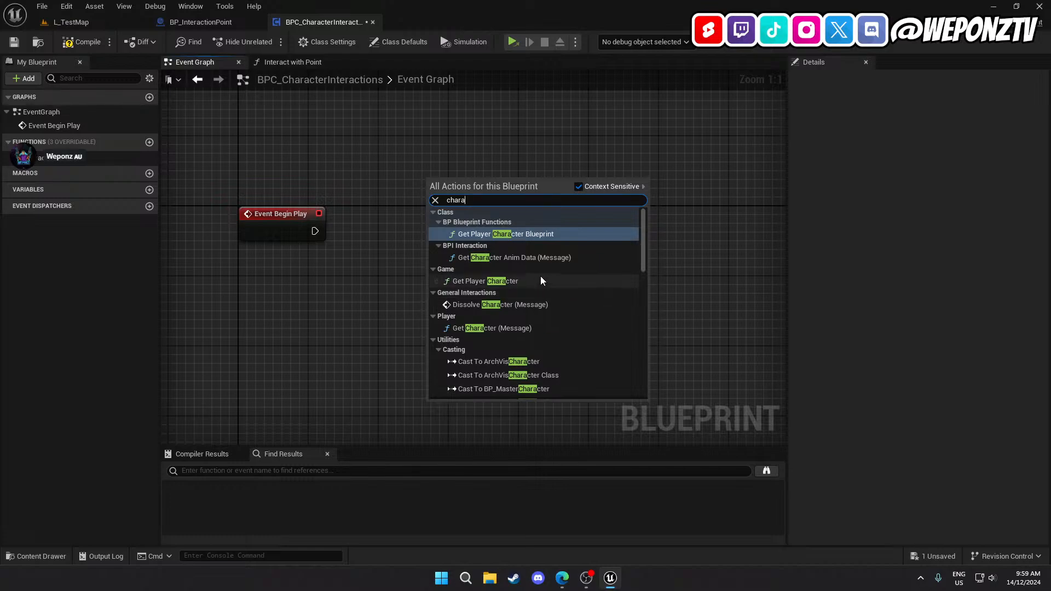
{"action": "left_click", "coordinate": [531, 235]}
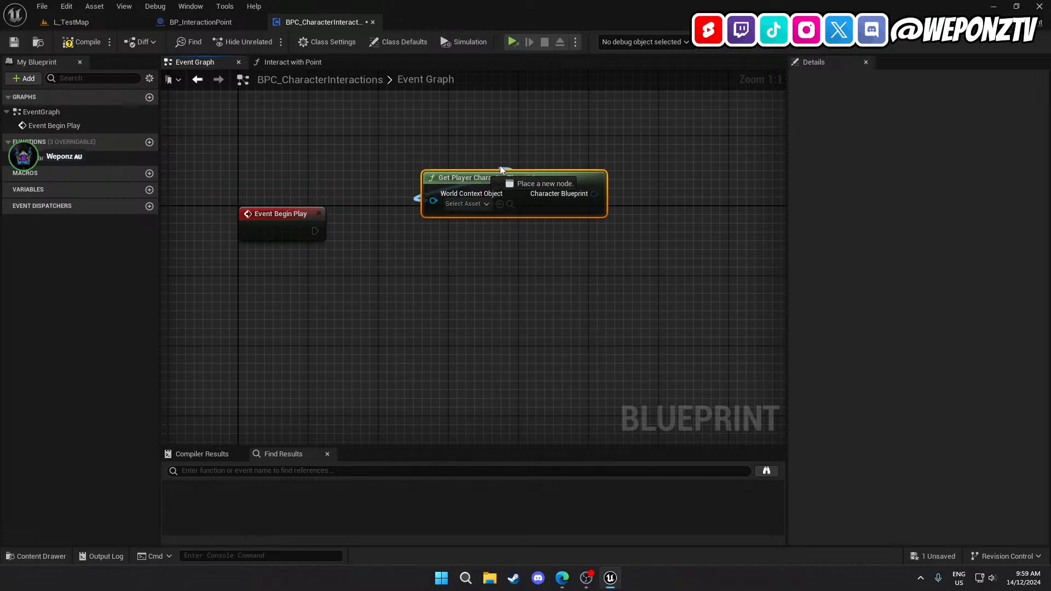
{"action": "left_click_drag", "start_coordinate": [594, 193], "coordinate": [508, 159]}
{"action": "type", "text": "getow"}
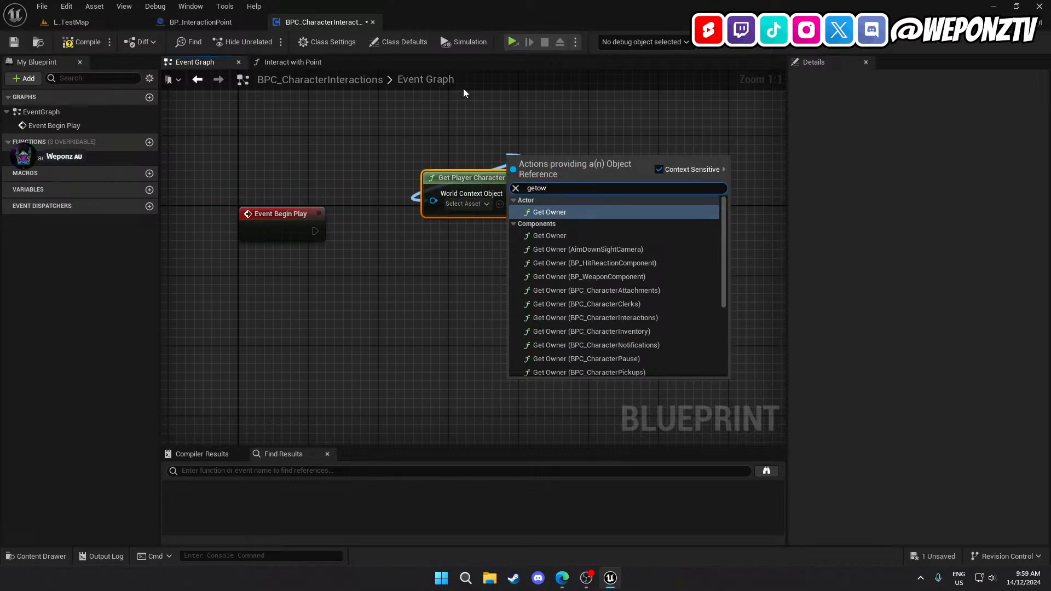
{"action": "left_click", "coordinate": [542, 235]}
{"action": "left_click_drag", "start_coordinate": [554, 159], "coordinate": [482, 118]}
Promote the Character Blueprint output to a variable named CharacterReference and set it from Event Begin Play
{"action": "right_click", "coordinate": [584, 194]}
{"action": "left_click", "coordinate": [612, 229]}
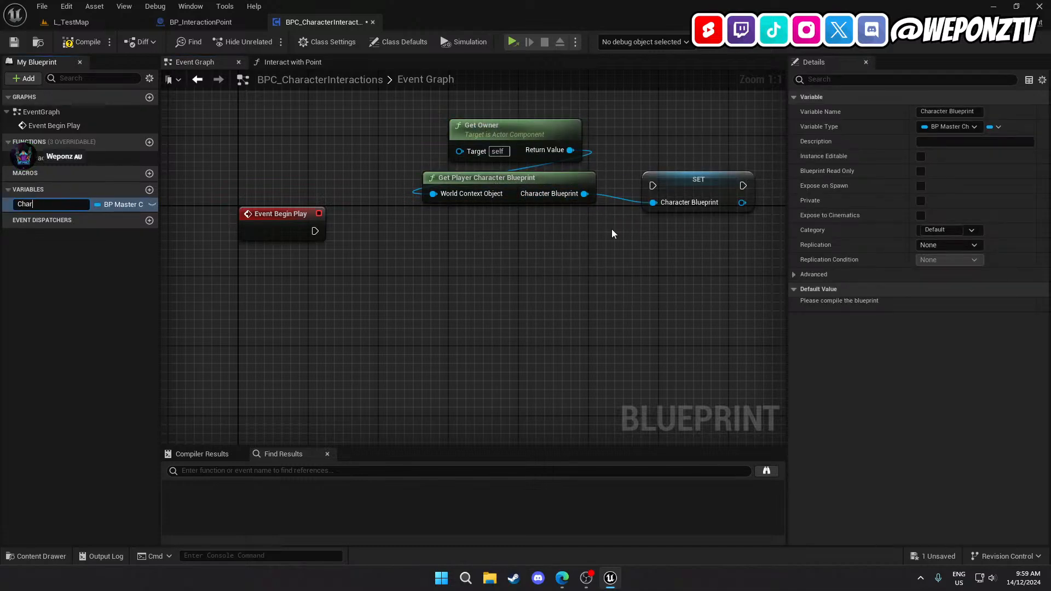
{"action": "type", "text": "CharacterReference"}
{"action": "key", "text": "Return"}
{"action": "left_click_drag", "start_coordinate": [693, 187], "coordinate": [316, 234]}
{"action": "left_click", "coordinate": [408, 280]}
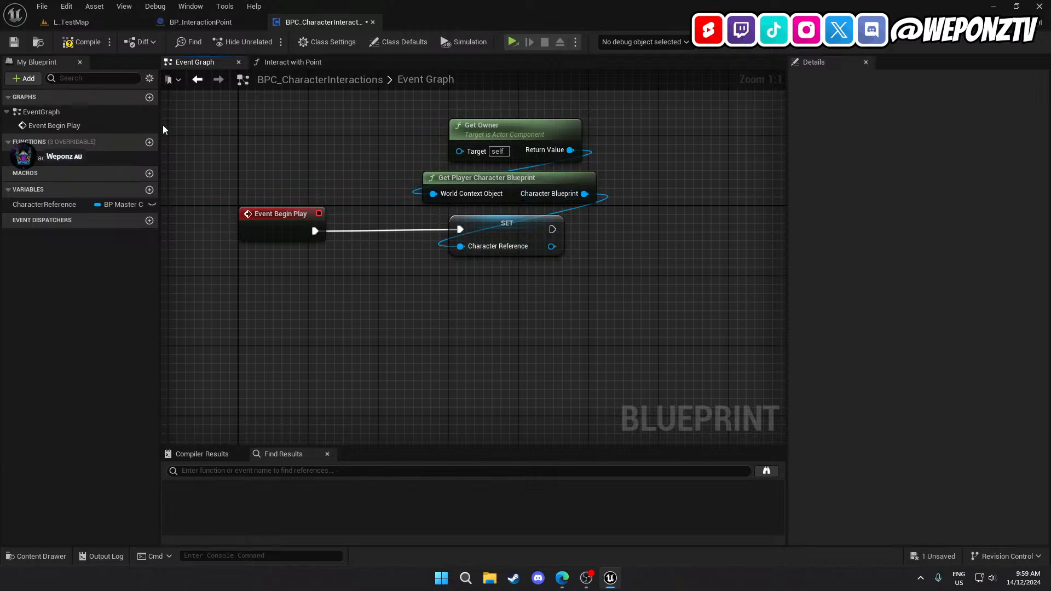
Save the BPC_CharacterInteractions blueprint
{"action": "left_click", "coordinate": [14, 42]}
{"action": "right_click_drag", "start_coordinate": [341, 356], "coordinate": [397, 267]}
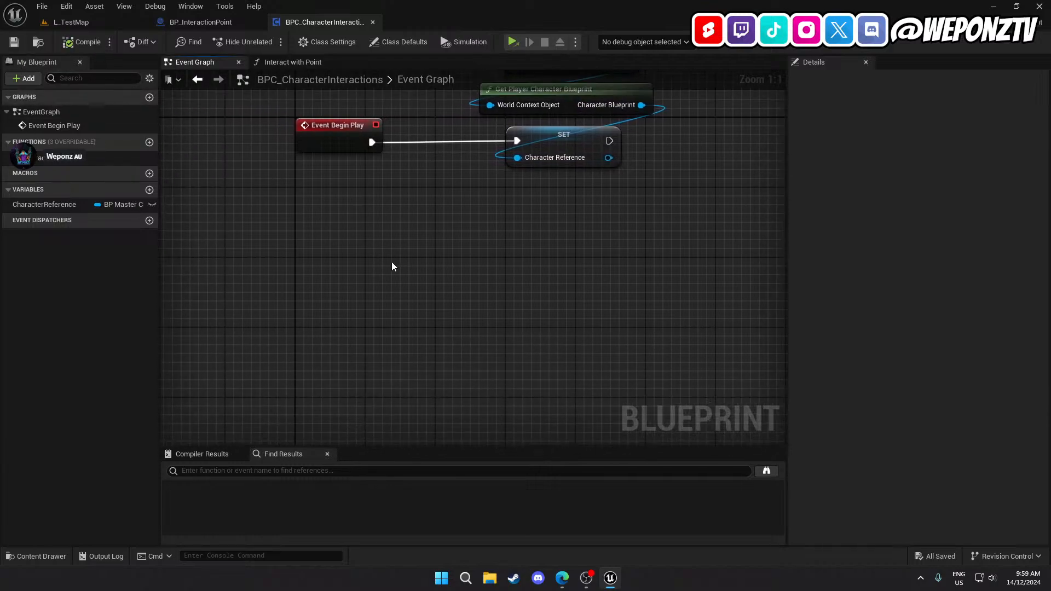
{"action": "right_click", "coordinate": [332, 287]}
{"action": "type", "text": "custom"}
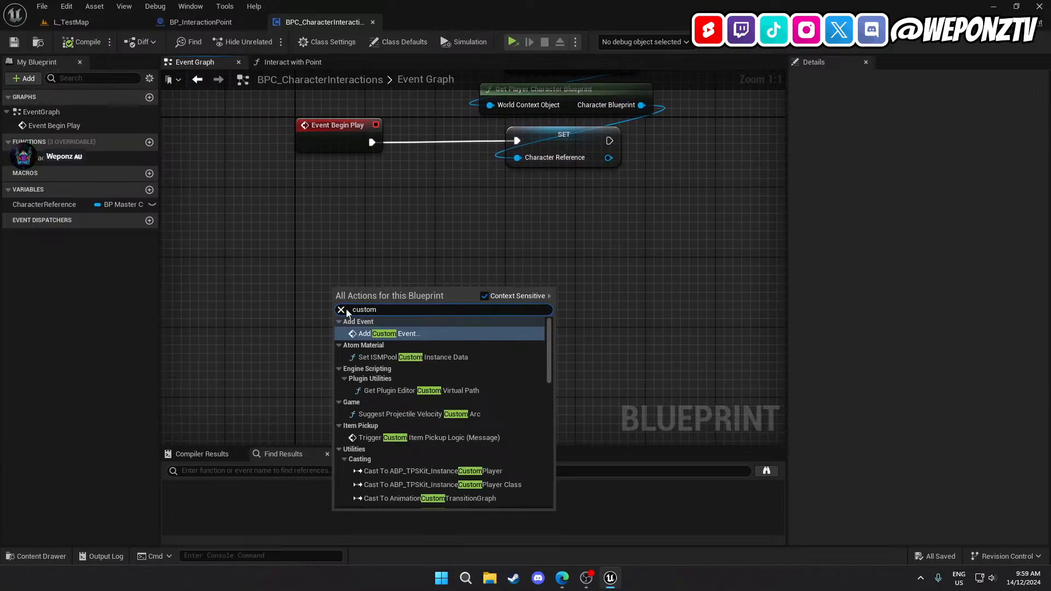
{"action": "left_click", "coordinate": [383, 333]}
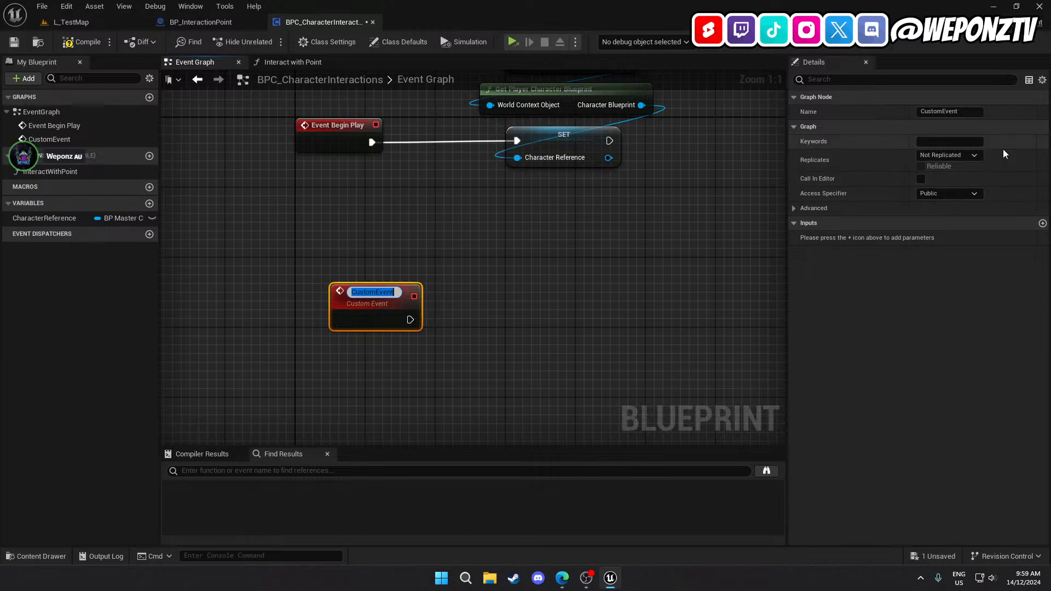
{"action": "type", "text": "OC_ToggleInter"}
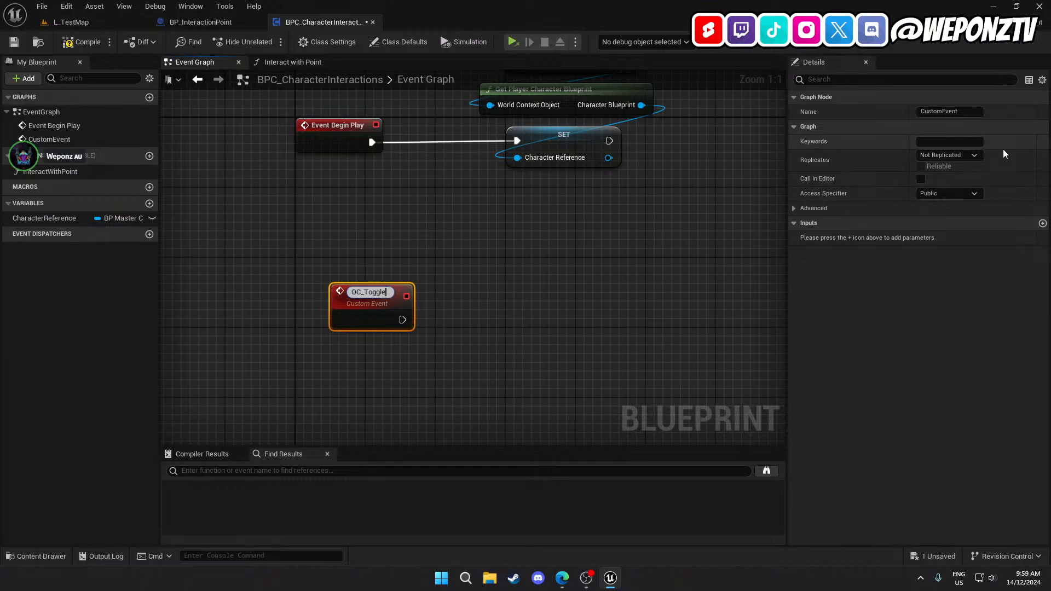
{"action": "key", "text": "BackSpace"}
{"action": "key", "text": "BackSpace"}
{"action": "key", "text": "BackSpace"}
{"action": "key", "text": "BackSpace"}
{"action": "key", "text": "BackSpace"}
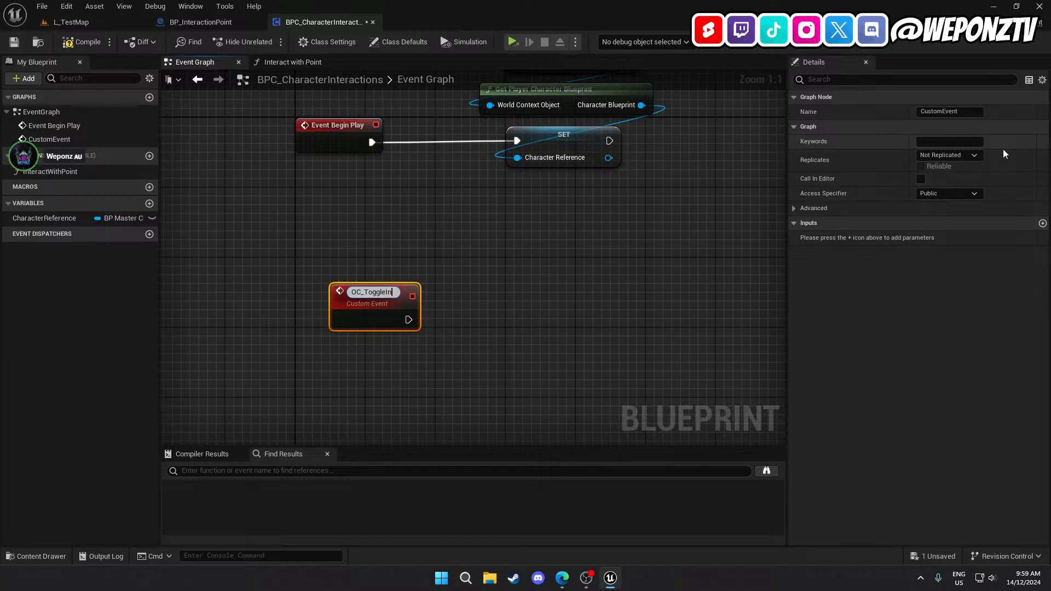
{"action": "type", "text": "ButtonTip"}
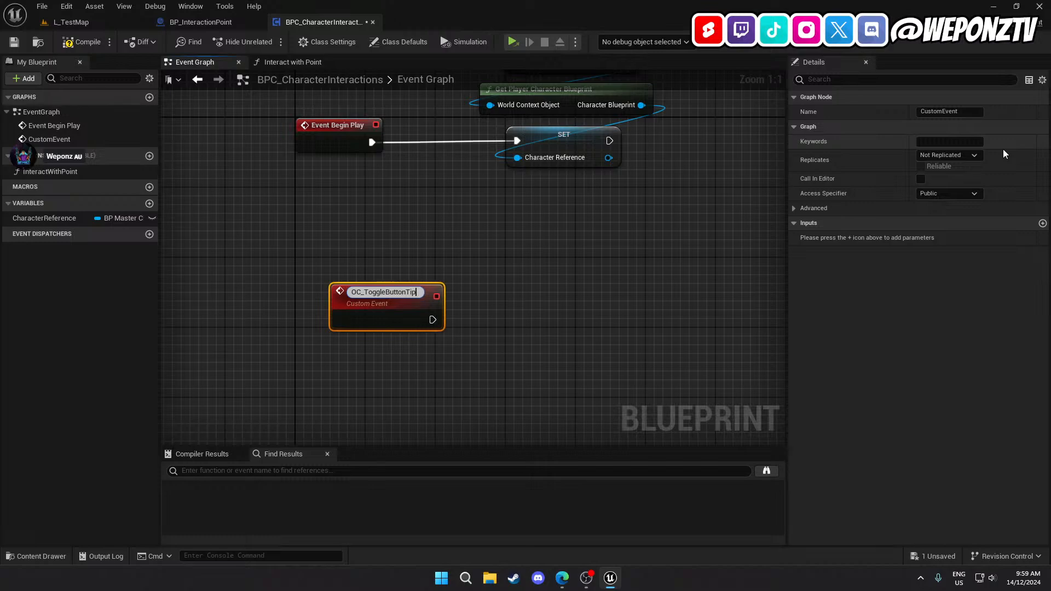
{"action": "key", "text": "Return"}
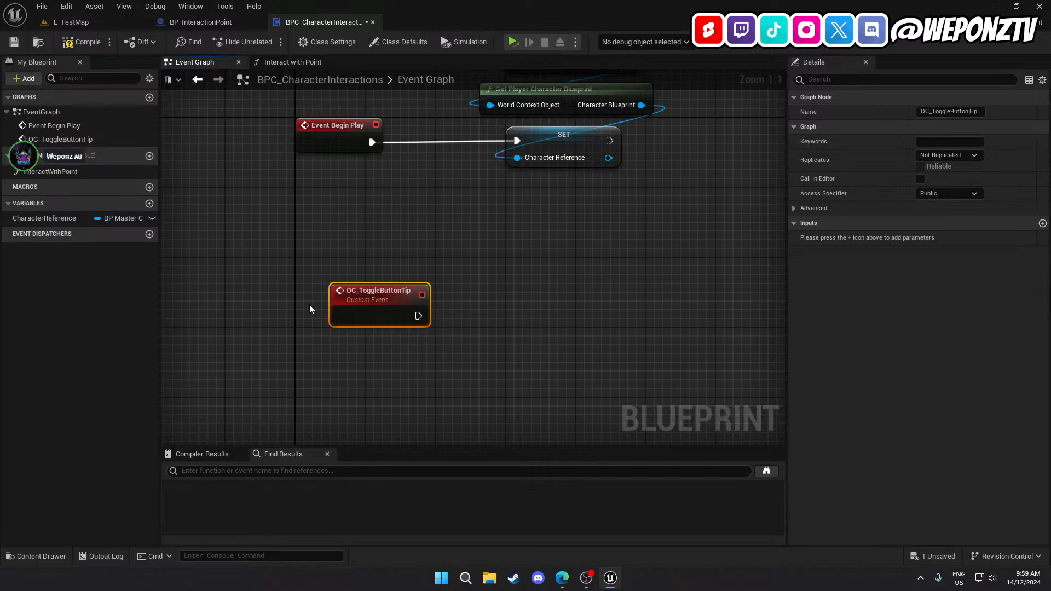
{"action": "key", "text": "Delete"}
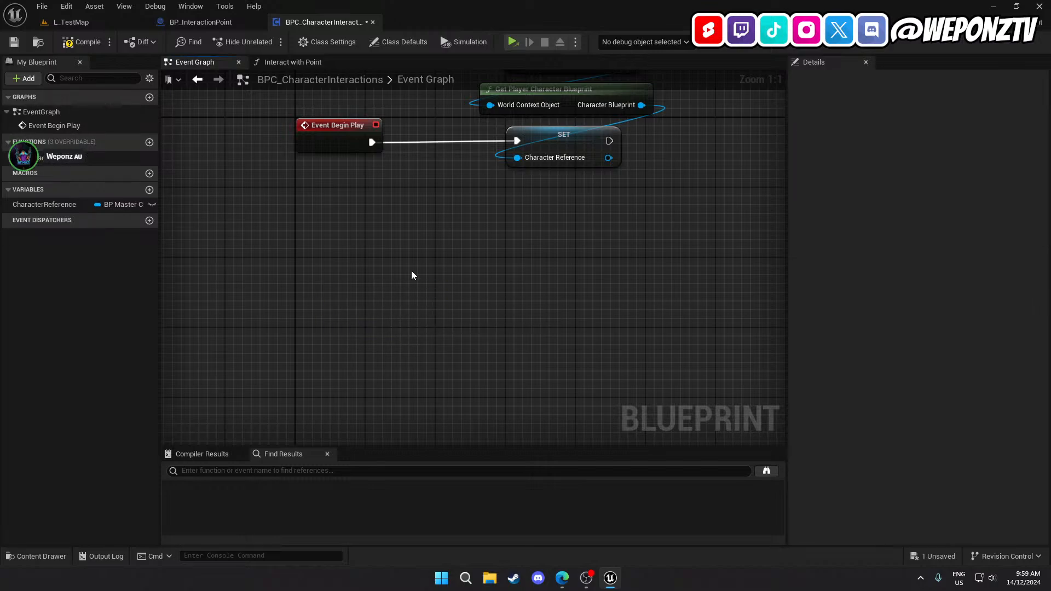
Compile and save BPC_CharacterInteractions and open the BPC_CharacterNotifications blueprint from the _Game/Components folder
{"action": "right_click_drag", "start_coordinate": [411, 275], "coordinate": [410, 314]}
{"action": "left_click", "coordinate": [77, 43]}
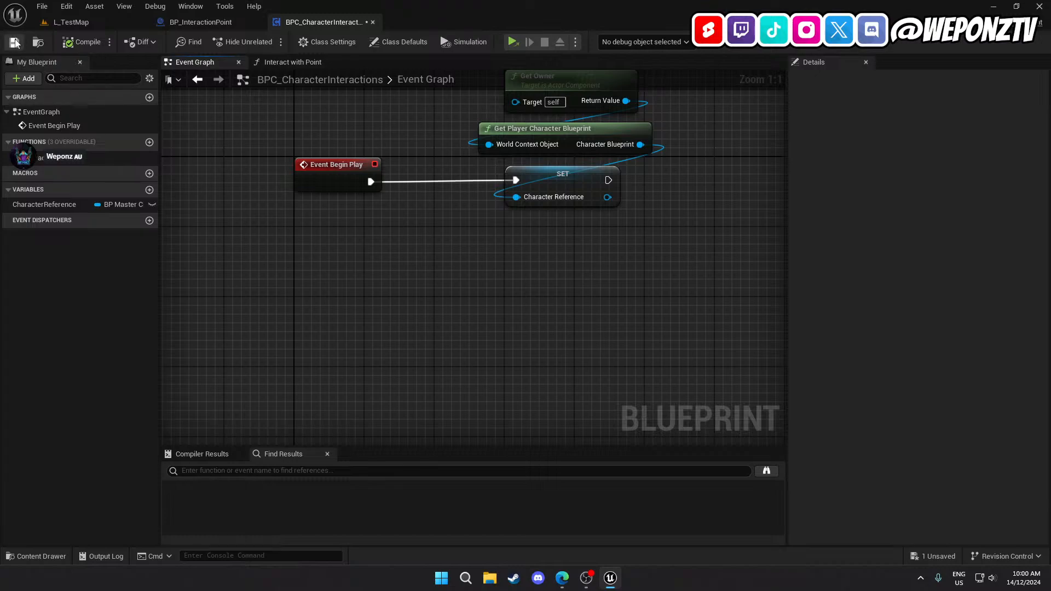
{"action": "left_click", "coordinate": [86, 25]}
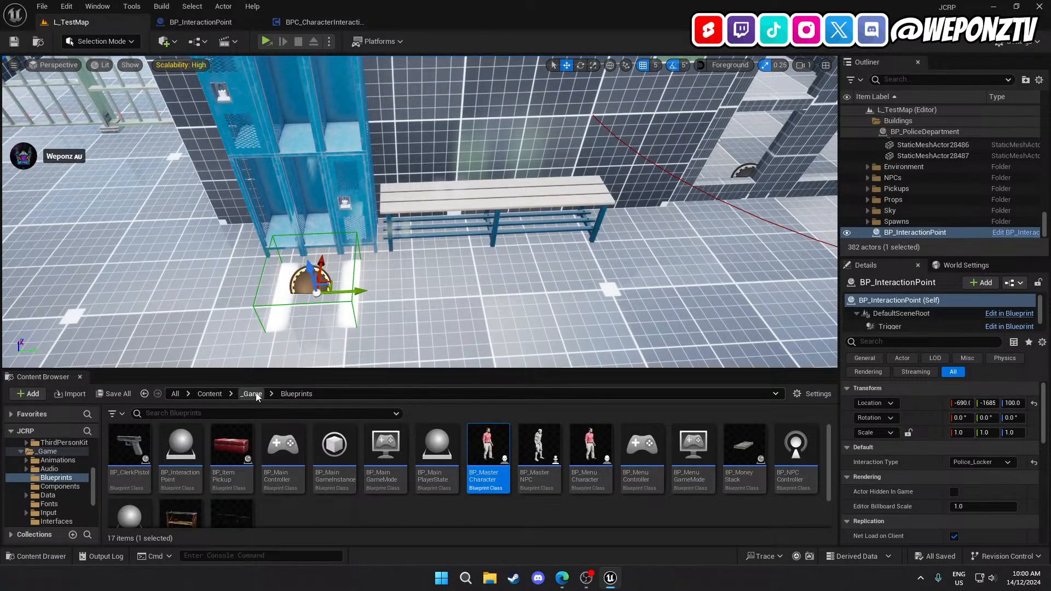
{"action": "double_click", "coordinate": [284, 444]}
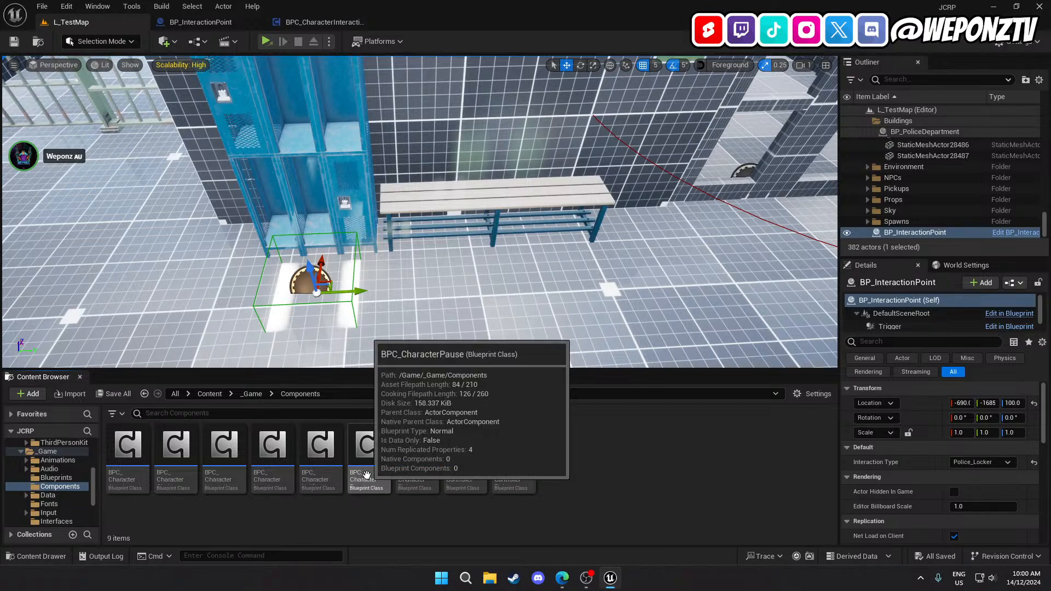
{"action": "double_click", "coordinate": [319, 475]}
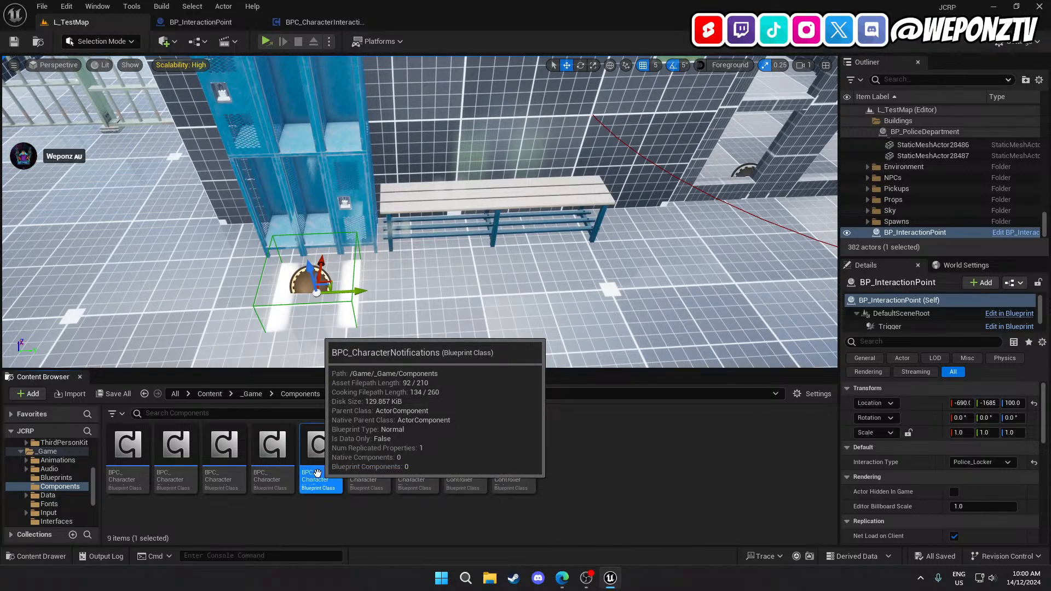
Add a custom event named OC_SendButtonTup in empty graph space below the notification logic, and save the blueprint
{"action": "mouse_move", "coordinate": [238, 192]}
{"action": "right_mouse_down"}
{"action": "mouse_move", "coordinate": [331, 441]}
{"action": "mouse_move", "coordinate": [418, 425]}
{"action": "mouse_move", "coordinate": [556, 298]}
{"action": "right_mouse_up"}
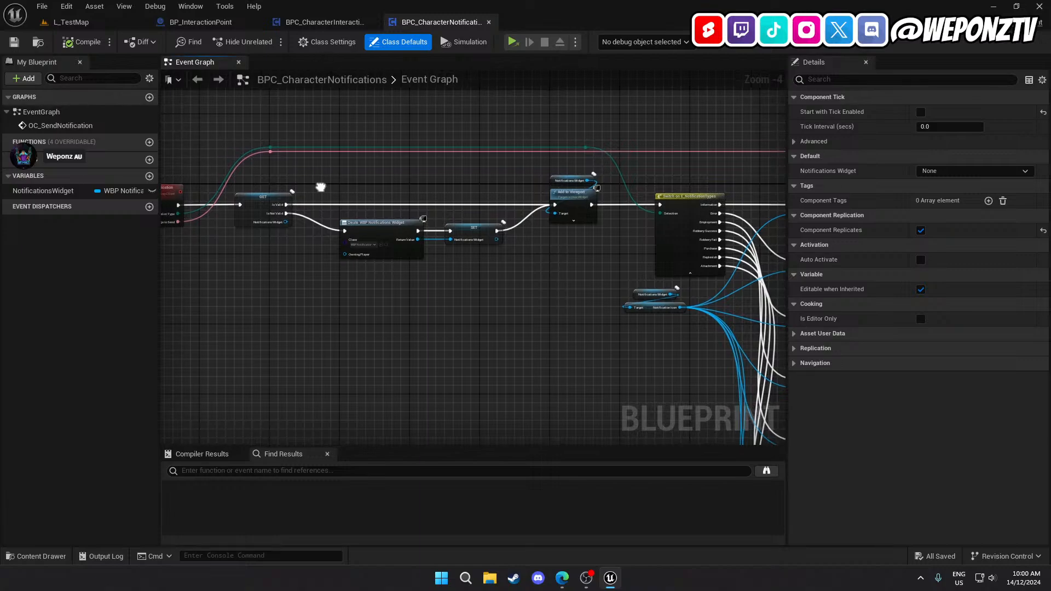
{"action": "right_click_drag", "start_coordinate": [314, 188], "coordinate": [487, 247]}
{"action": "scroll", "coordinate": [487, 246], "scroll_direction": "down", "scroll_amount": 5}
{"action": "right_click_drag", "start_coordinate": [455, 291], "coordinate": [404, 160]}
{"action": "right_click_drag", "start_coordinate": [375, 301], "coordinate": [399, 277]}
{"action": "scroll", "coordinate": [399, 288], "scroll_direction": "up", "scroll_amount": 1}
{"action": "scroll", "coordinate": [391, 266], "scroll_direction": "up", "scroll_amount": 1}
{"action": "right_click", "coordinate": [383, 251]}
{"action": "type", "text": "custom"}
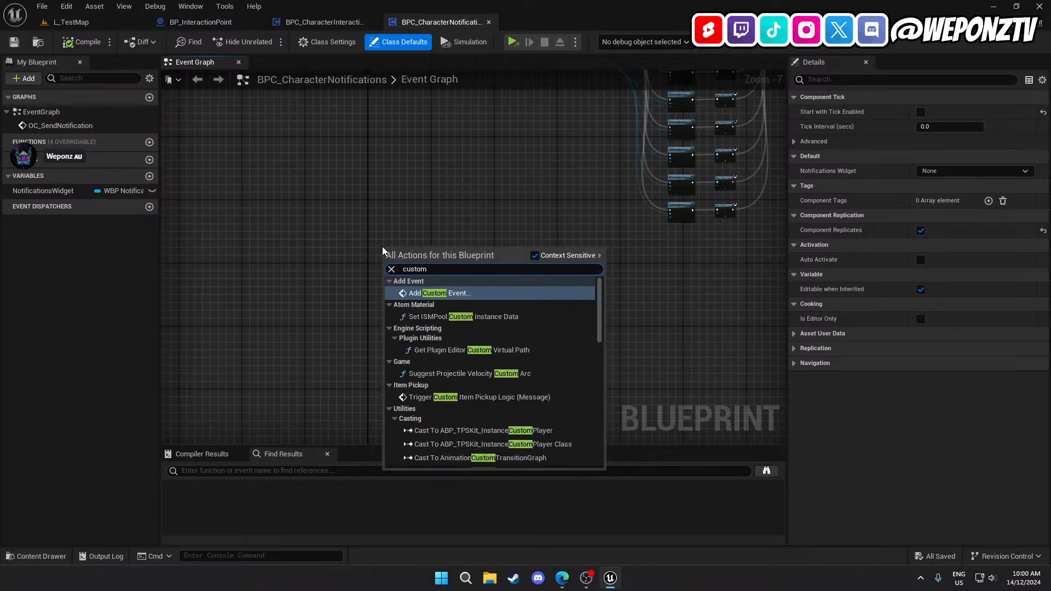
{"action": "left_click", "coordinate": [421, 296]}
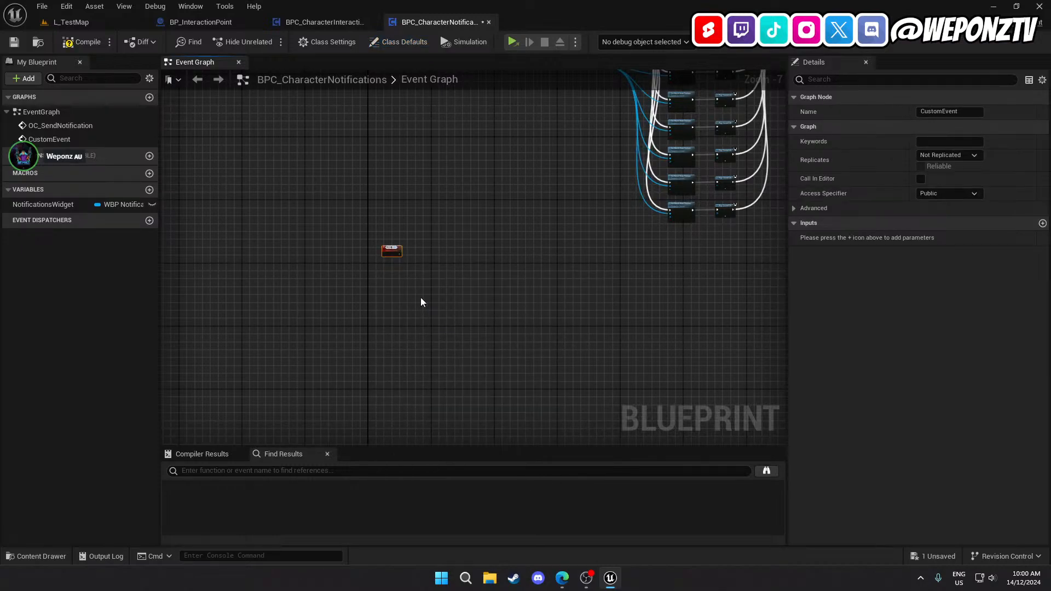
{"action": "type", "text": "OC_SendButtonUp"}
{"action": "key", "text": "Return"}
{"action": "scroll", "coordinate": [416, 279], "scroll_direction": "up", "scroll_amount": 4}
{"action": "left_click_drag", "start_coordinate": [360, 198], "coordinate": [317, 206]}
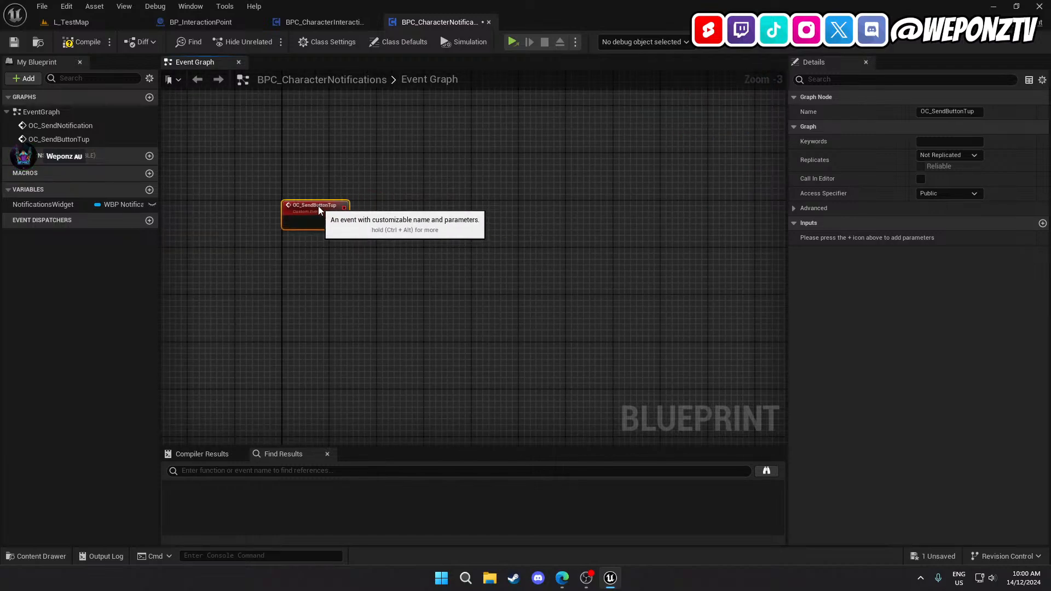
{"action": "left_click", "coordinate": [330, 250]}
{"action": "right_click_drag", "start_coordinate": [330, 250], "coordinate": [423, 270]}
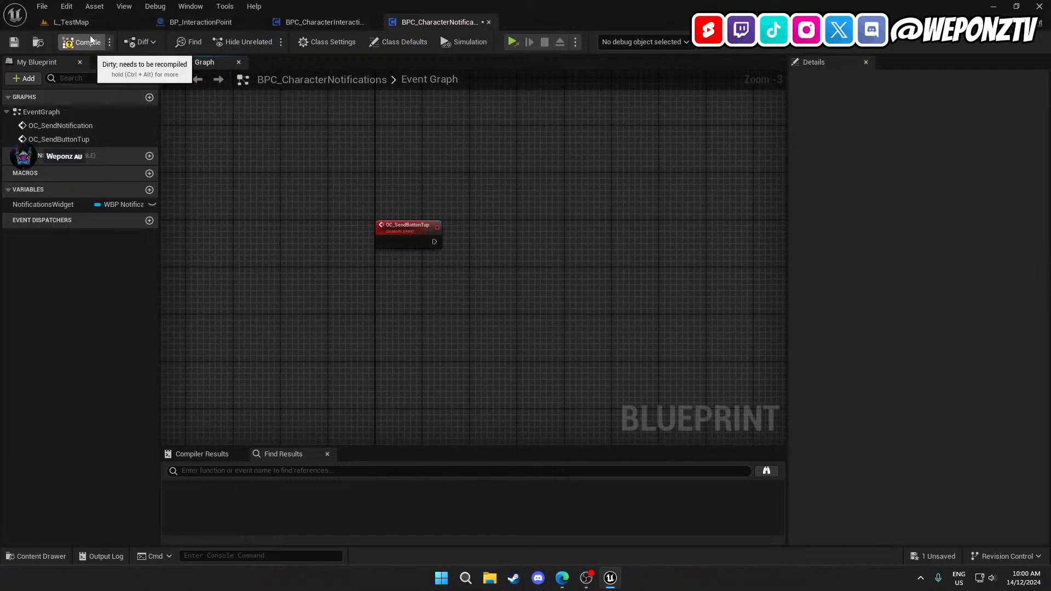
{"action": "left_click", "coordinate": [14, 42]}
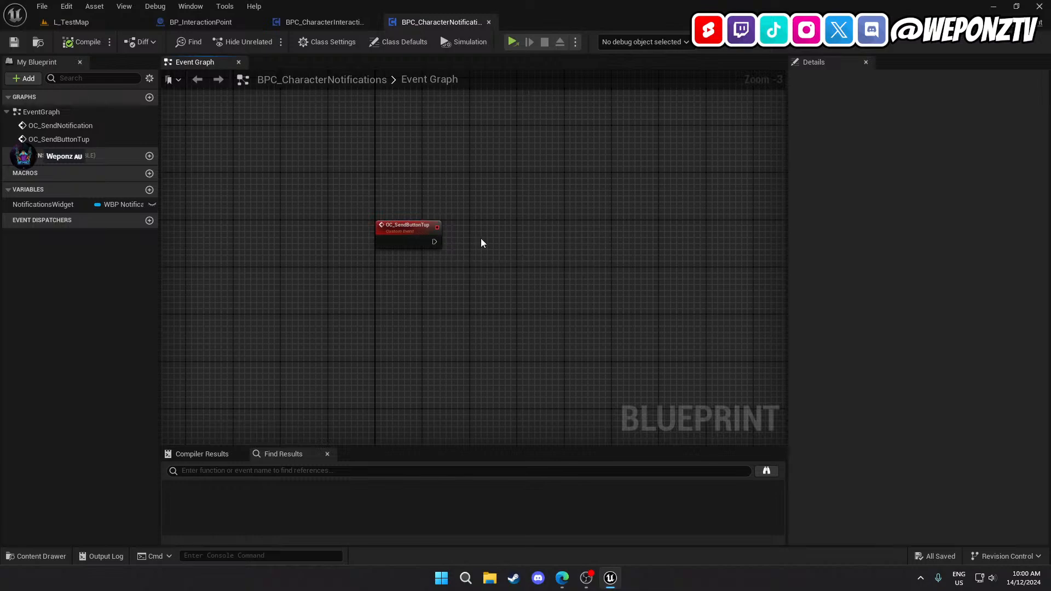
Add an input named InteractionType of type E Interaction Types to the OC_SendButtonTup event
{"action": "right_click_drag", "start_coordinate": [481, 239], "coordinate": [438, 236]}
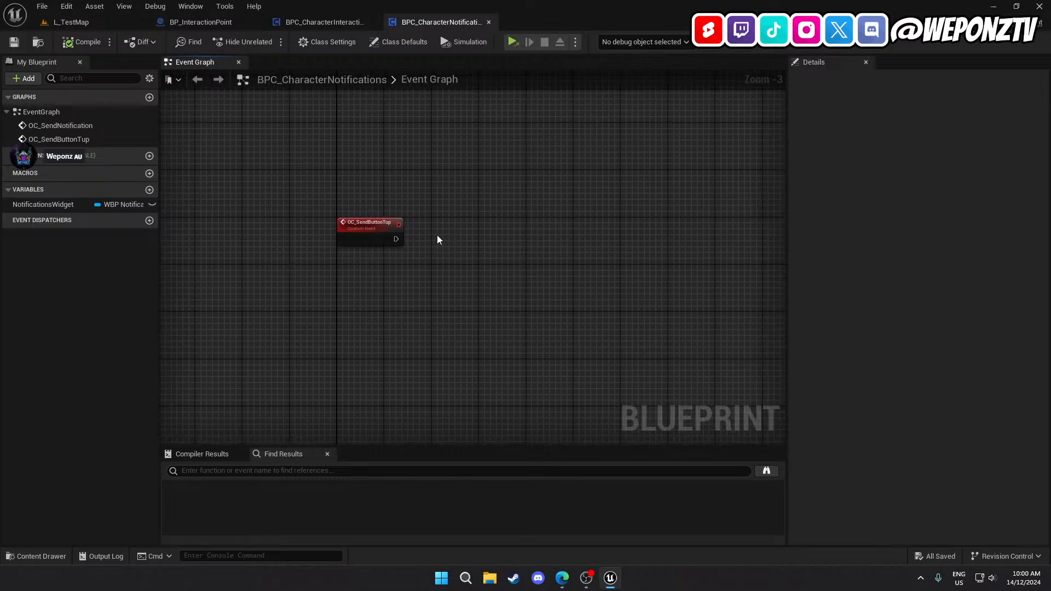
{"action": "left_click", "coordinate": [392, 236]}
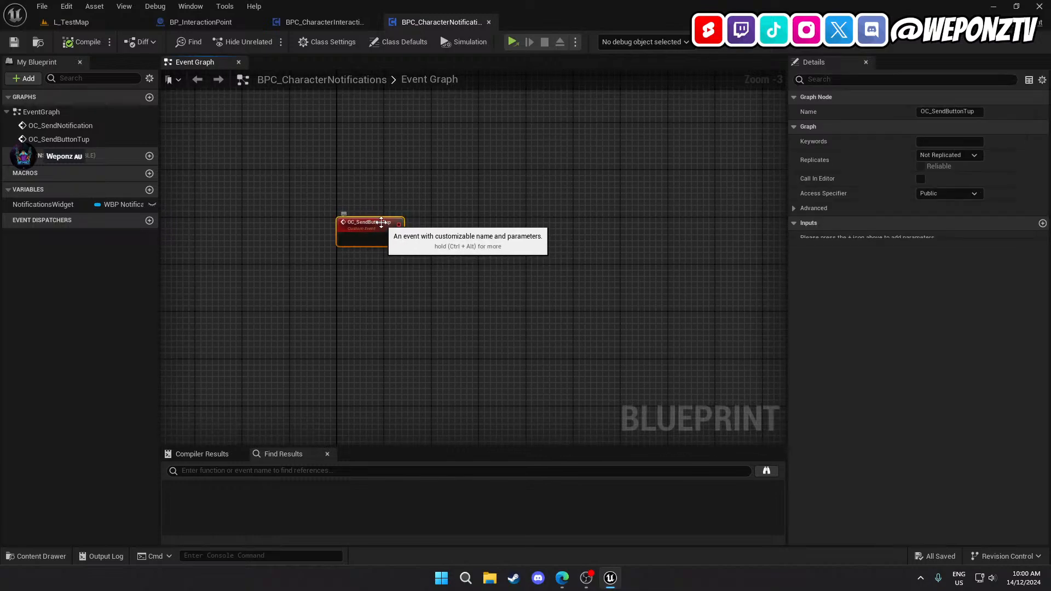
{"action": "left_click", "coordinate": [1042, 223]}
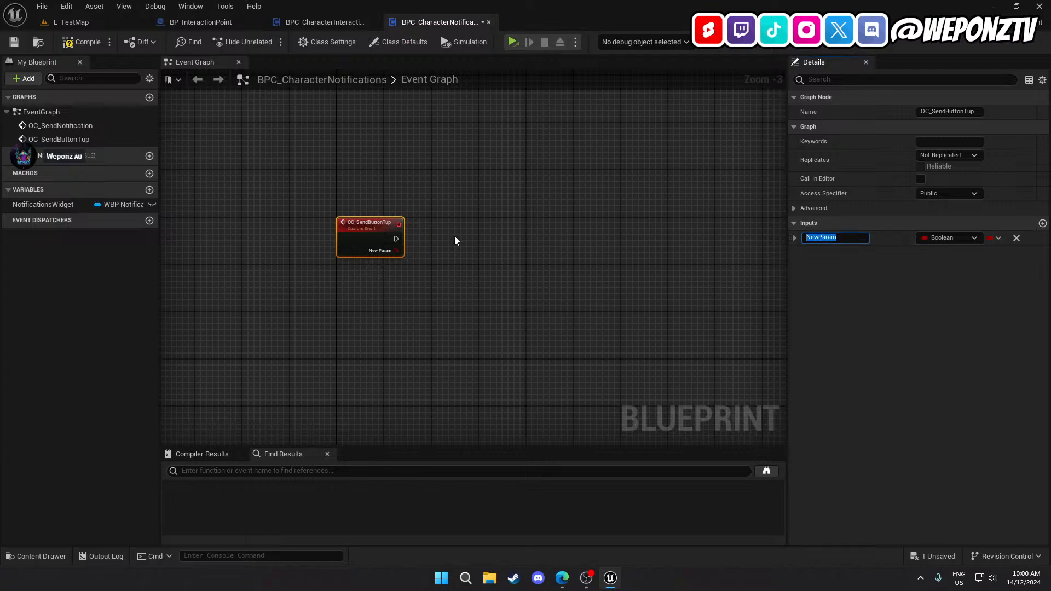
{"action": "type", "text": "InteractionType"}
{"action": "key", "text": "Return"}
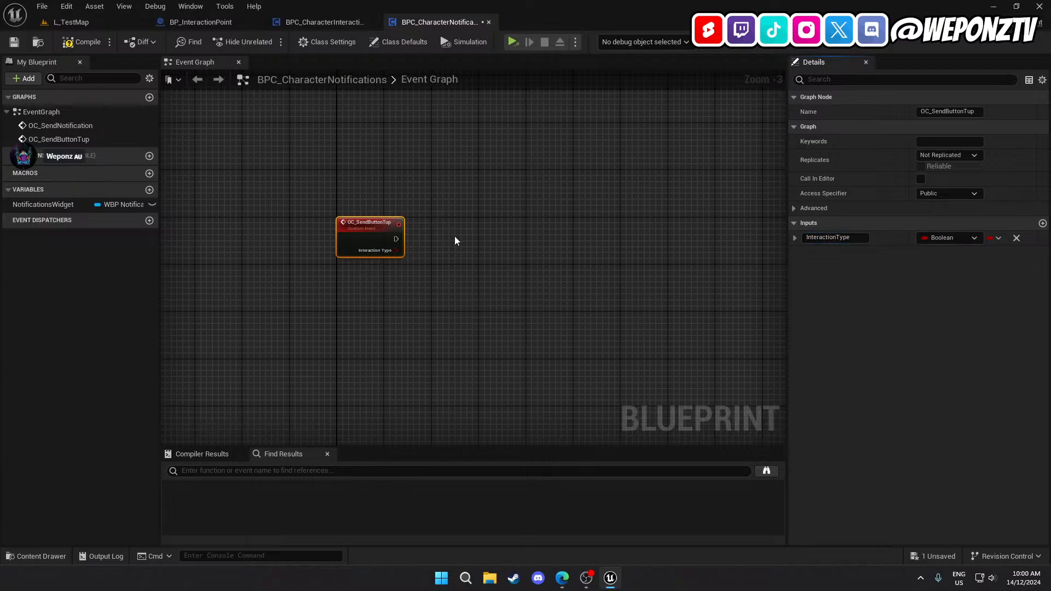
{"action": "left_click", "coordinate": [946, 238]}
{"action": "type", "text": "interac"}
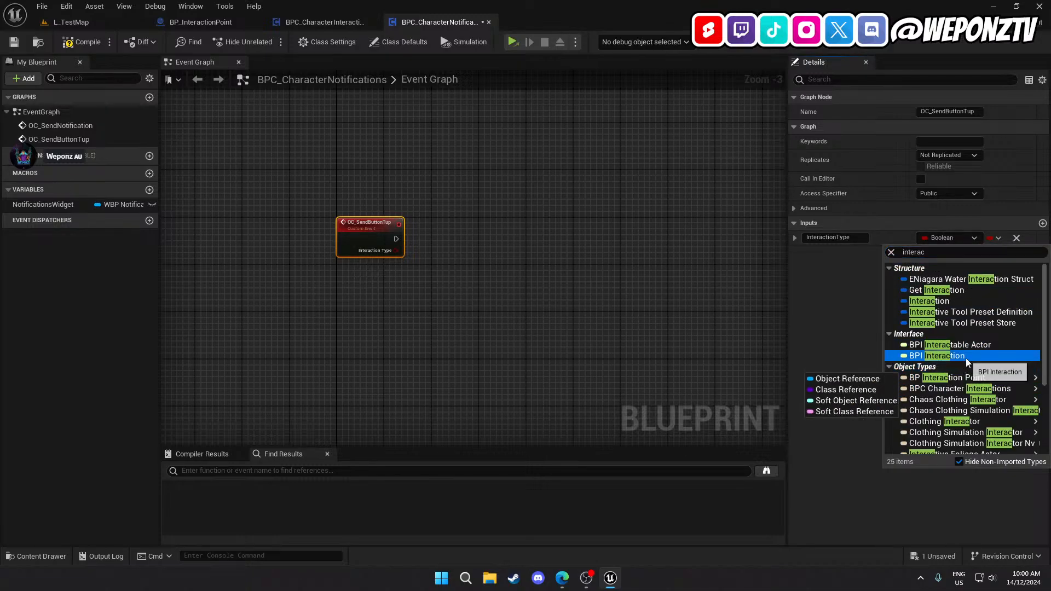
{"action": "scroll", "coordinate": [959, 408], "scroll_direction": "down", "scroll_amount": 4}
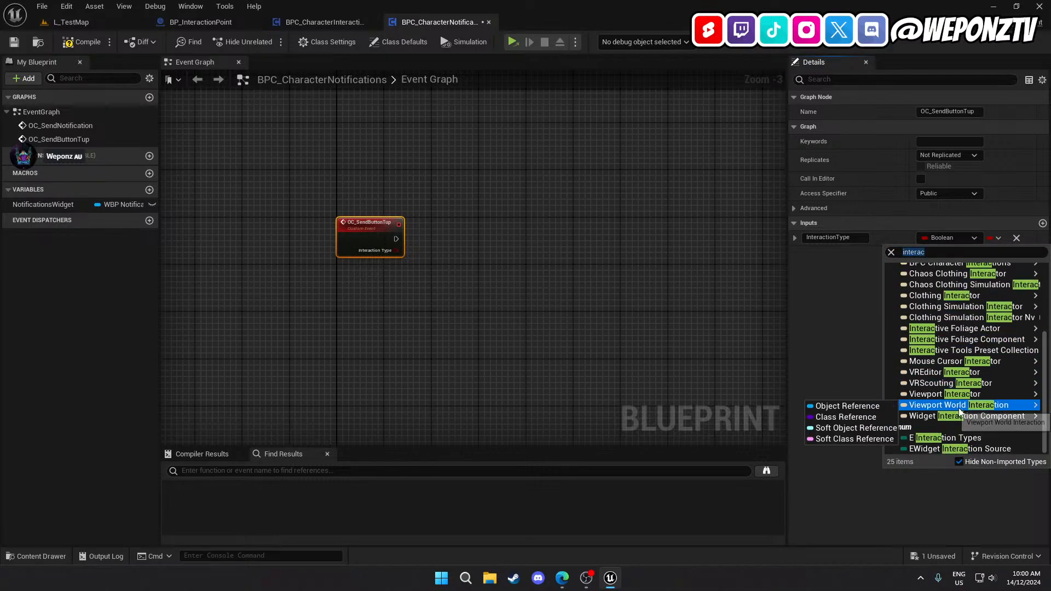
{"action": "left_click", "coordinate": [949, 438]}
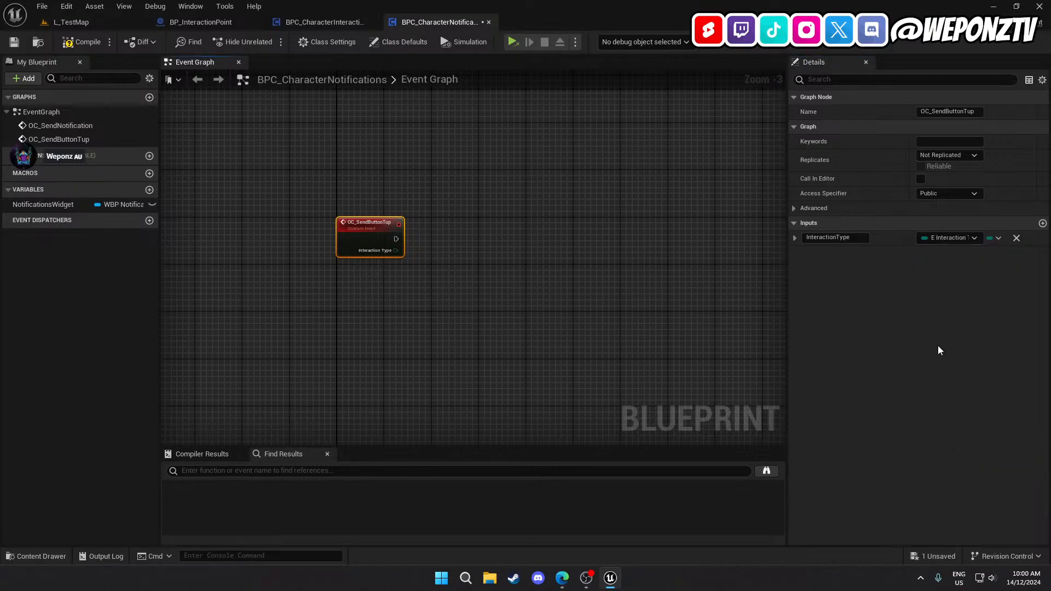
Set OC_SendButtonTup to replicate as Run on owning Client with Reliable enabled, and compile and save the blueprint
{"action": "left_click", "coordinate": [930, 155]}
{"action": "left_click", "coordinate": [956, 209]}
{"action": "left_click", "coordinate": [922, 166]}
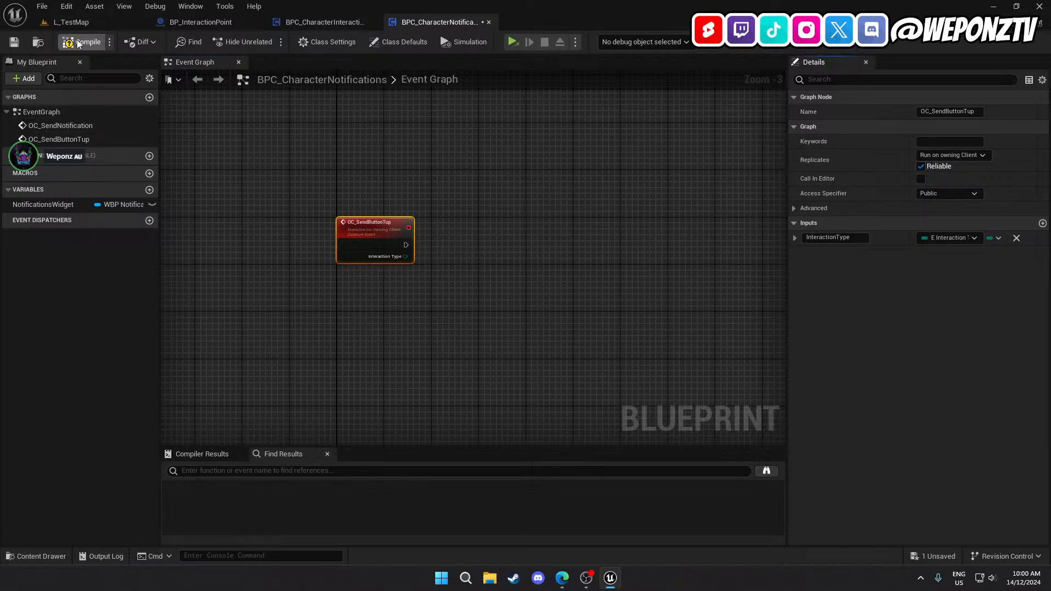
{"action": "key", "text": "ctrl+s"}
{"action": "scroll", "coordinate": [546, 176], "scroll_direction": "down", "scroll_amount": 3}
{"action": "scroll", "coordinate": [546, 176], "scroll_direction": "up", "scroll_amount": 4}
{"action": "right_click_drag", "start_coordinate": [491, 432], "coordinate": [522, 371]}
{"action": "scroll", "coordinate": [522, 370], "scroll_direction": "down", "scroll_amount": 2}
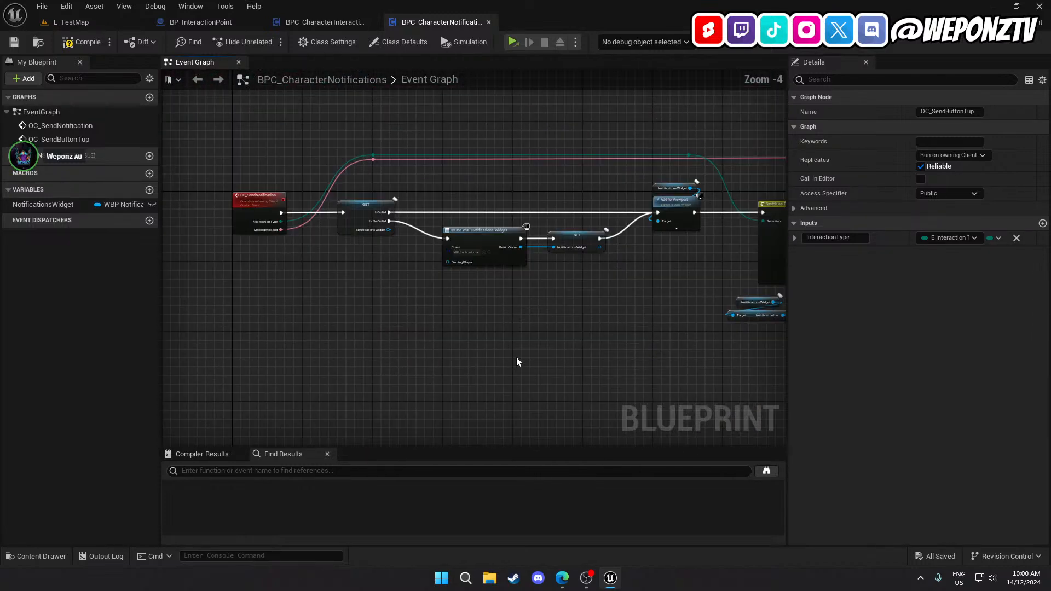
{"action": "left_click_drag", "start_coordinate": [667, 305], "coordinate": [379, 182]}
{"action": "right_click_drag", "start_coordinate": [355, 341], "coordinate": [406, 76]}
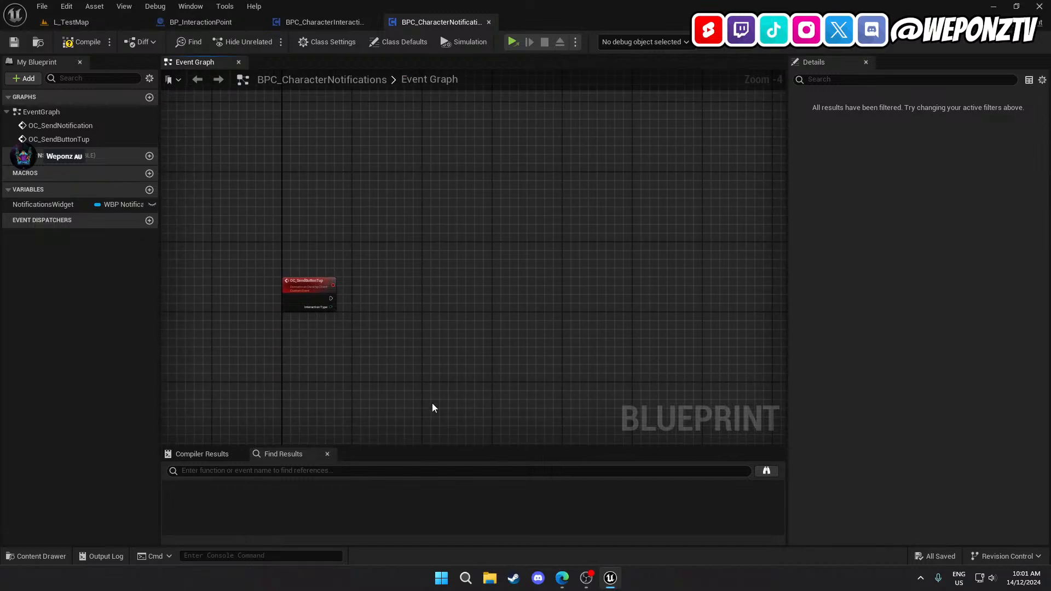
{"action": "scroll", "coordinate": [432, 403], "scroll_direction": "up", "scroll_amount": 2}
{"action": "key", "text": "ctrl+v"}
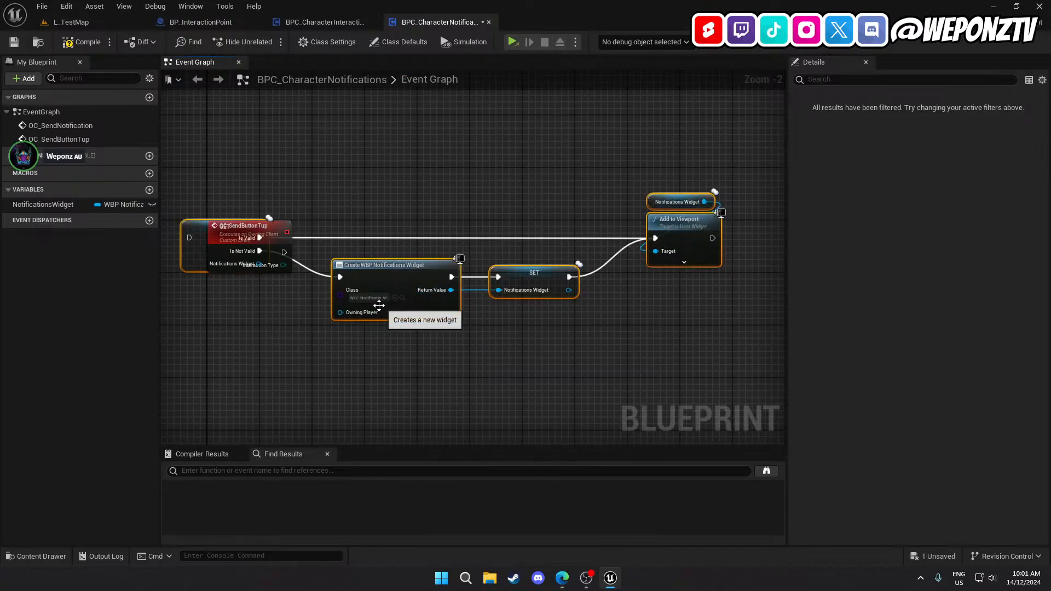
{"action": "left_click_drag", "start_coordinate": [689, 378], "coordinate": [398, 136]}
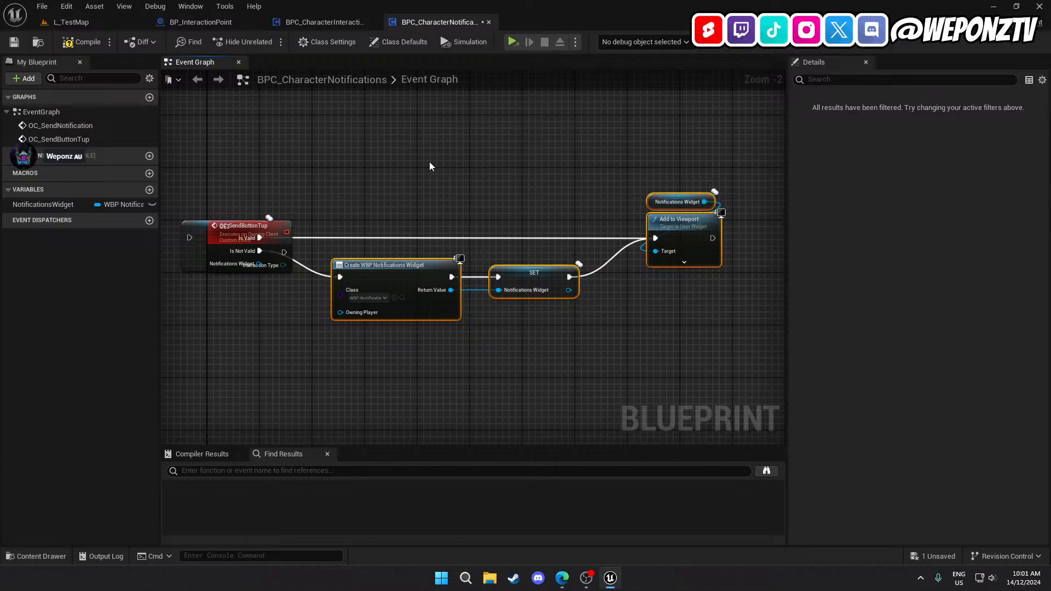
{"action": "key", "text": "Delete"}
{"action": "left_click", "coordinate": [191, 261]}
{"action": "key", "text": "Delete"}
Move the existing notification nodes lower in the event graph to free space above them
{"action": "scroll", "coordinate": [455, 168], "scroll_direction": "down", "scroll_amount": 3}
{"action": "right_click_drag", "start_coordinate": [455, 169], "coordinate": [428, 425]}
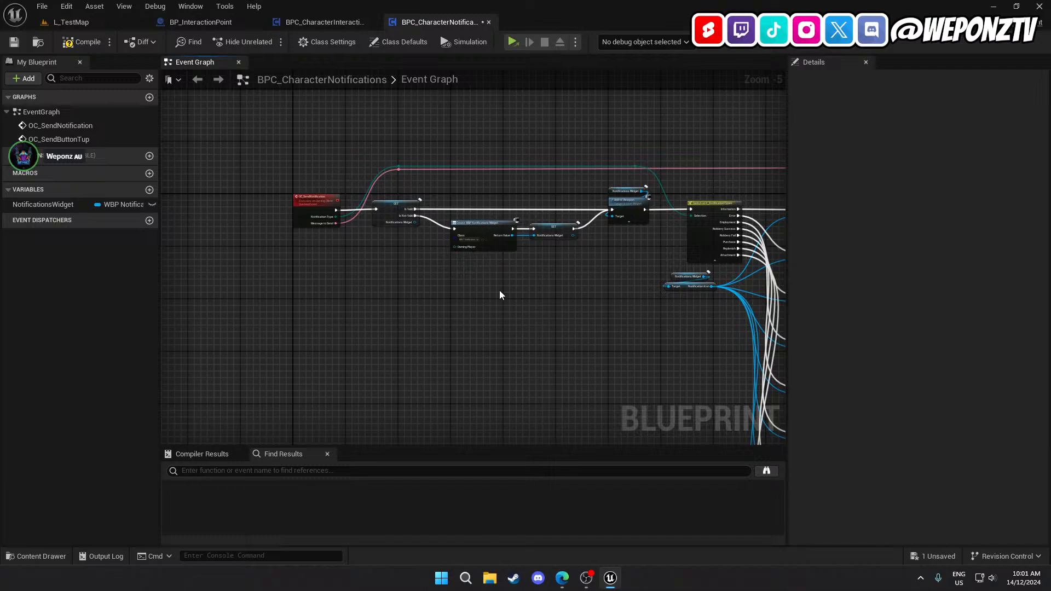
{"action": "scroll", "coordinate": [493, 230], "scroll_direction": "down", "scroll_amount": 2}
{"action": "scroll", "coordinate": [481, 188], "scroll_direction": "down", "scroll_amount": 3}
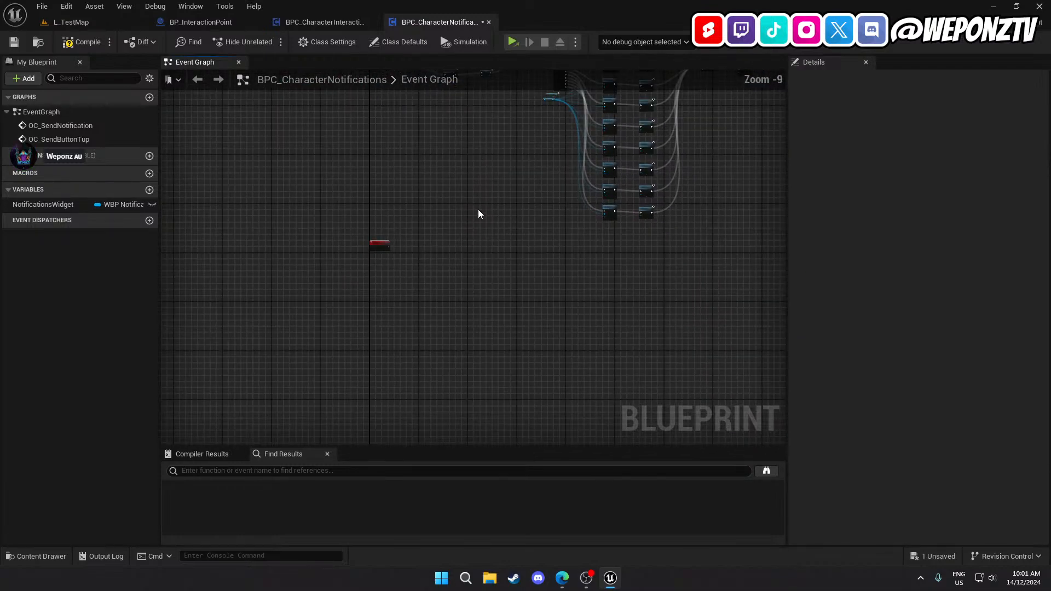
{"action": "right_click_drag", "start_coordinate": [535, 244], "coordinate": [534, 314]}
{"action": "left_click_drag", "start_coordinate": [713, 343], "coordinate": [347, 301]}
{"action": "scroll", "coordinate": [335, 125], "scroll_direction": "up", "scroll_amount": 7}
{"action": "right_click_drag", "start_coordinate": [369, 229], "coordinate": [385, 96]}
Add an Event Begin Play node above the notification logic and place it at the graph's origin
{"action": "right_click_drag", "start_coordinate": [360, 185], "coordinate": [409, 337]}
{"action": "right_click", "coordinate": [418, 190]}
{"action": "type", "text": "eventb"}
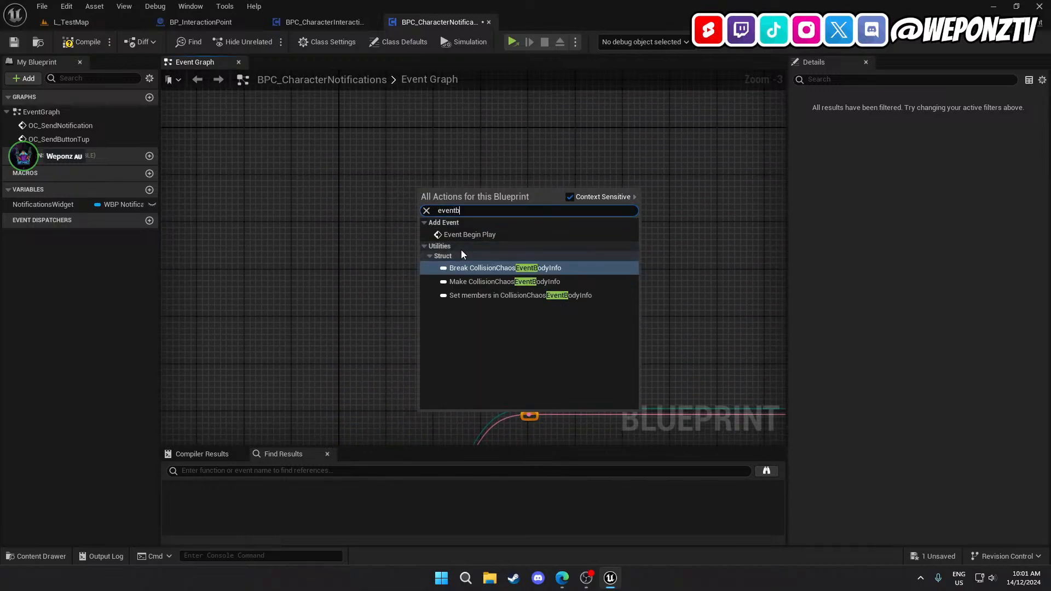
{"action": "left_click", "coordinate": [471, 234]}
{"action": "left_click_drag", "start_coordinate": [438, 190], "coordinate": [360, 136]}
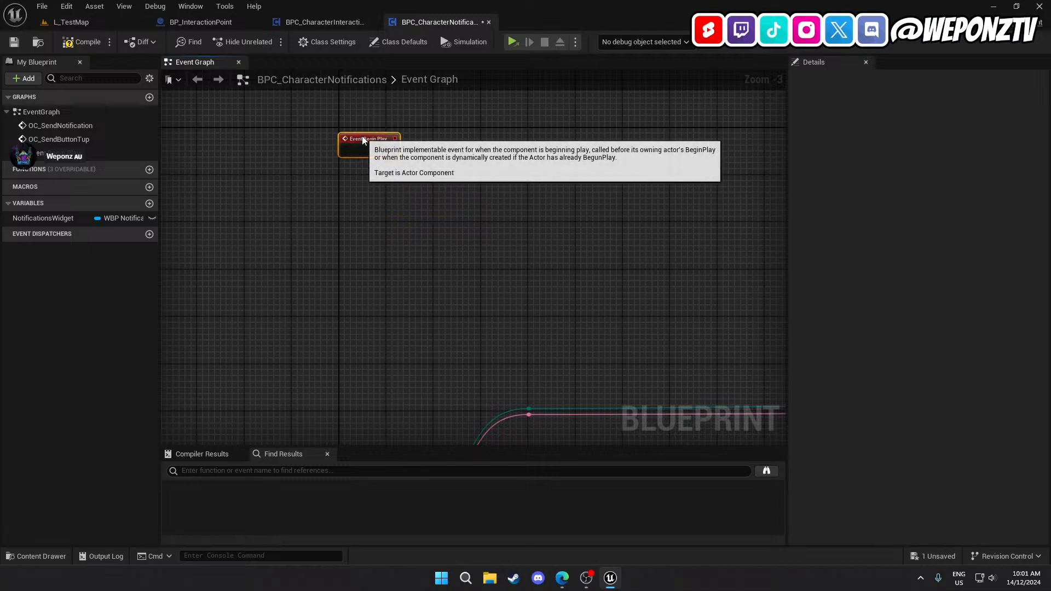
Move the Create WBP Notifications Widget and SET Notifications Widget nodes beside Event Begin Play and connect Event Begin Play's execution to them
{"action": "left_click", "coordinate": [373, 246]}
{"action": "right_click_drag", "start_coordinate": [373, 246], "coordinate": [346, 56]}
{"action": "mouse_move", "coordinate": [534, 284]}
{"action": "right_mouse_down"}
{"action": "mouse_move", "coordinate": [343, 287]}
{"action": "mouse_move", "coordinate": [284, 191]}
{"action": "mouse_move", "coordinate": [170, 110]}
{"action": "mouse_move", "coordinate": [415, 202]}
{"action": "mouse_move", "coordinate": [453, 338]}
{"action": "mouse_move", "coordinate": [451, 240]}
{"action": "mouse_move", "coordinate": [335, 74]}
{"action": "right_mouse_up"}
{"action": "left_click_drag", "start_coordinate": [724, 419], "coordinate": [588, 337]}
{"action": "right_click_drag", "start_coordinate": [484, 149], "coordinate": [562, 346]}
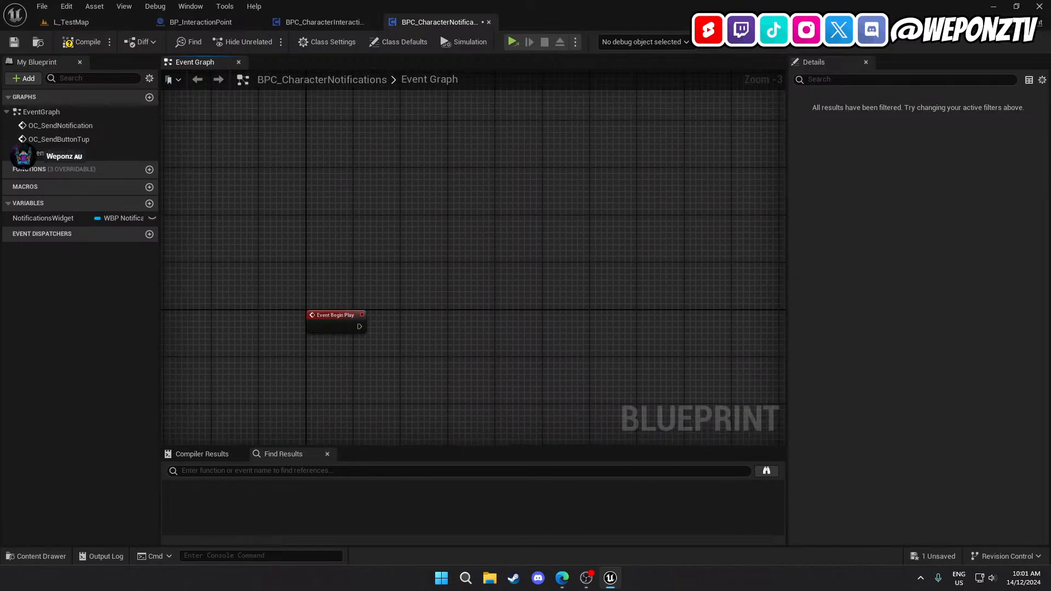
{"action": "right_click_drag", "start_coordinate": [469, 290], "coordinate": [459, 264]}
{"action": "key", "text": "ctrl+v"}
{"action": "left_click_drag", "start_coordinate": [447, 297], "coordinate": [465, 287]}
{"action": "scroll", "coordinate": [434, 293], "scroll_direction": "up", "scroll_amount": 3}
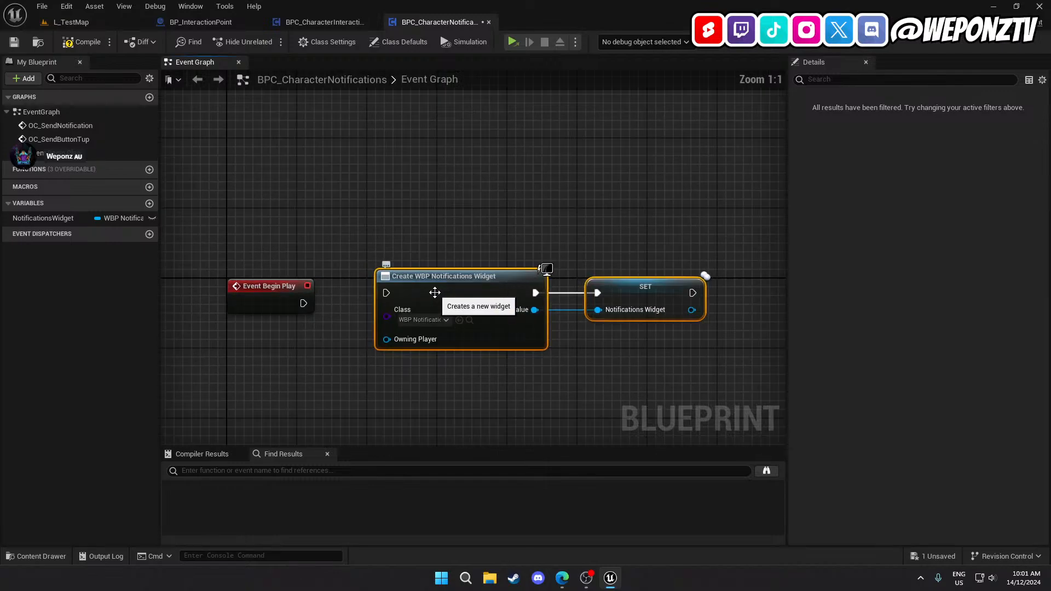
{"action": "left_click_drag", "start_coordinate": [387, 292], "coordinate": [303, 303]}
{"action": "left_click_drag", "start_coordinate": [465, 290], "coordinate": [456, 298]}
Shift the Create WBP Notifications Widget and SET nodes farther from Event Begin Play, and compile and save the blueprint
{"action": "left_click", "coordinate": [434, 413]}
{"action": "right_click_drag", "start_coordinate": [434, 413], "coordinate": [537, 317]}
{"action": "left_click_drag", "start_coordinate": [538, 317], "coordinate": [326, 219]}
{"action": "left_click_drag", "start_coordinate": [387, 246], "coordinate": [533, 248]}
{"action": "left_click", "coordinate": [336, 166]}
{"action": "left_click", "coordinate": [81, 42]}
{"action": "left_click", "coordinate": [14, 41]}
Switch to the L_TestMap level and open the BP_MasterCharacter blueprint from the _Game Blueprints folder
{"action": "left_click", "coordinate": [67, 23]}
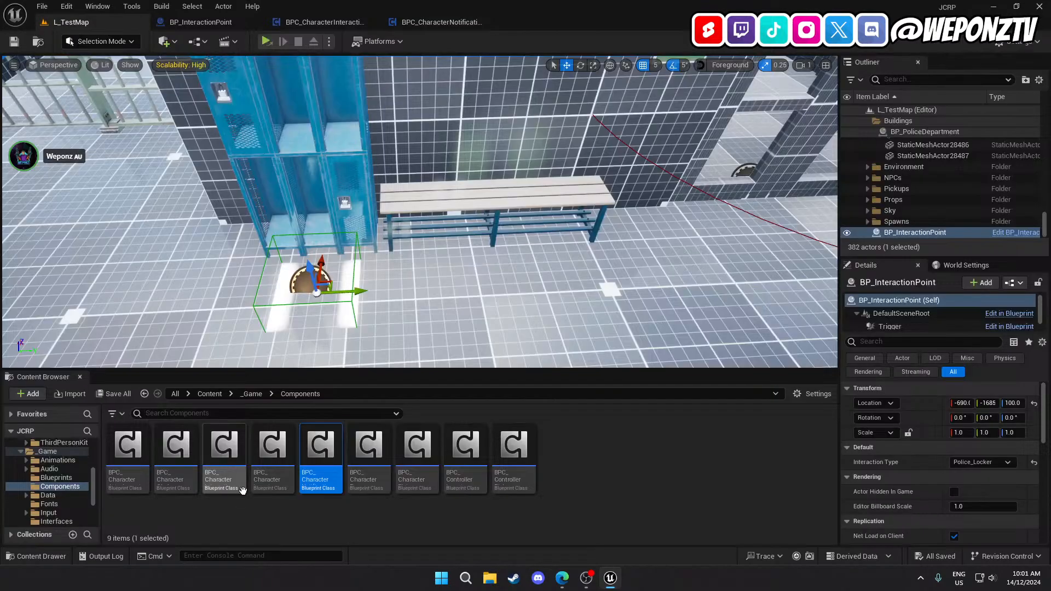
{"action": "left_click", "coordinate": [252, 394]}
{"action": "double_click", "coordinate": [224, 446]}
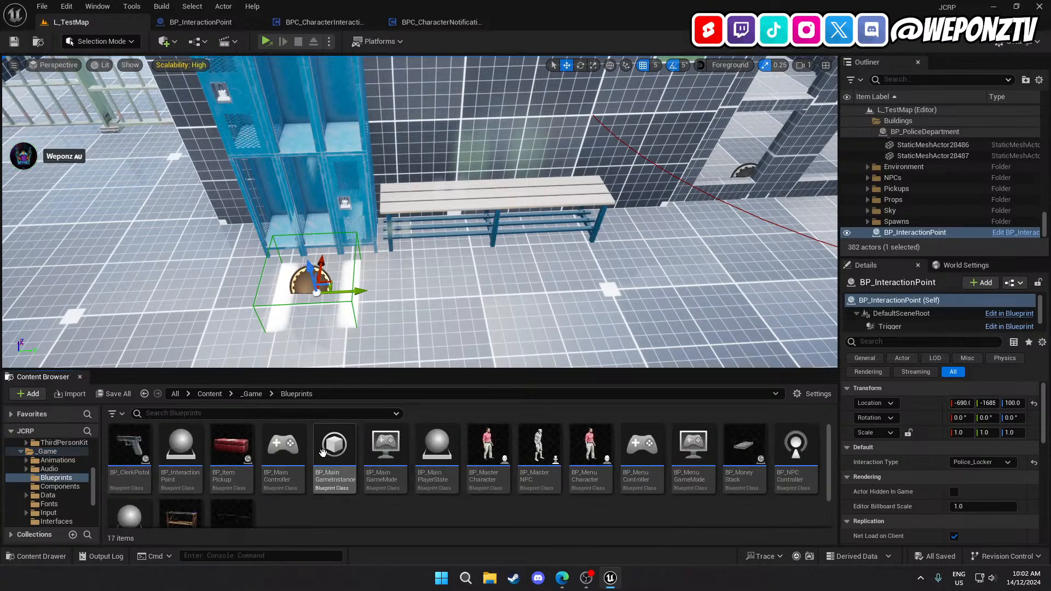
{"action": "double_click", "coordinate": [488, 446]}
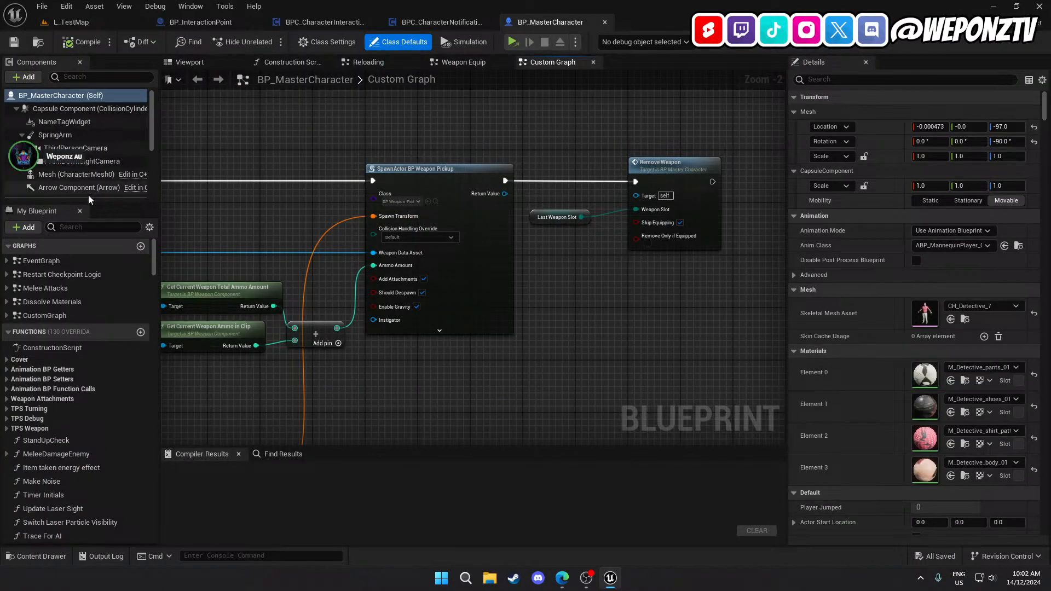
Find the SetCustomReferences event in the Custom Graph and examine the end of its chain after SET Game Instance
{"action": "left_click", "coordinate": [61, 320]}
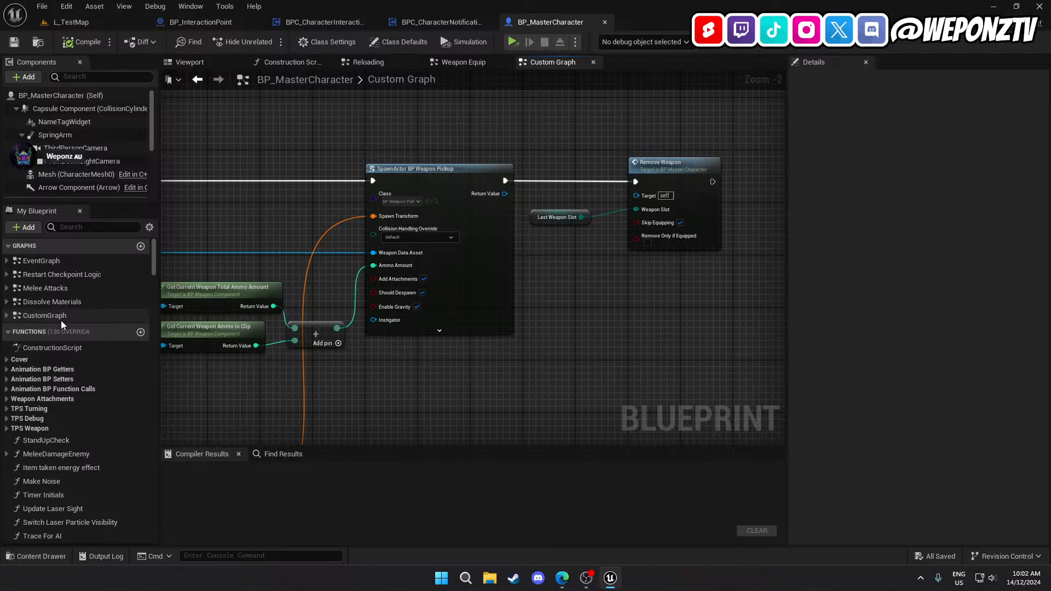
{"action": "left_click", "coordinate": [435, 344]}
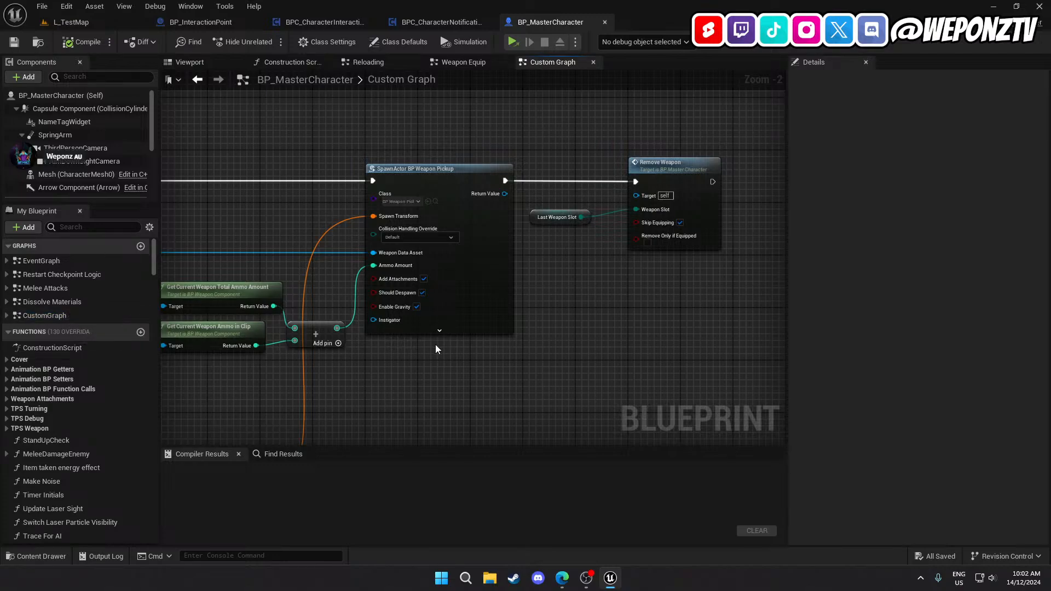
{"action": "right_click_drag", "start_coordinate": [436, 344], "coordinate": [783, 339]}
{"action": "scroll", "coordinate": [262, 316], "scroll_direction": "down", "scroll_amount": 2}
{"action": "right_click_drag", "start_coordinate": [262, 316], "coordinate": [416, 463]}
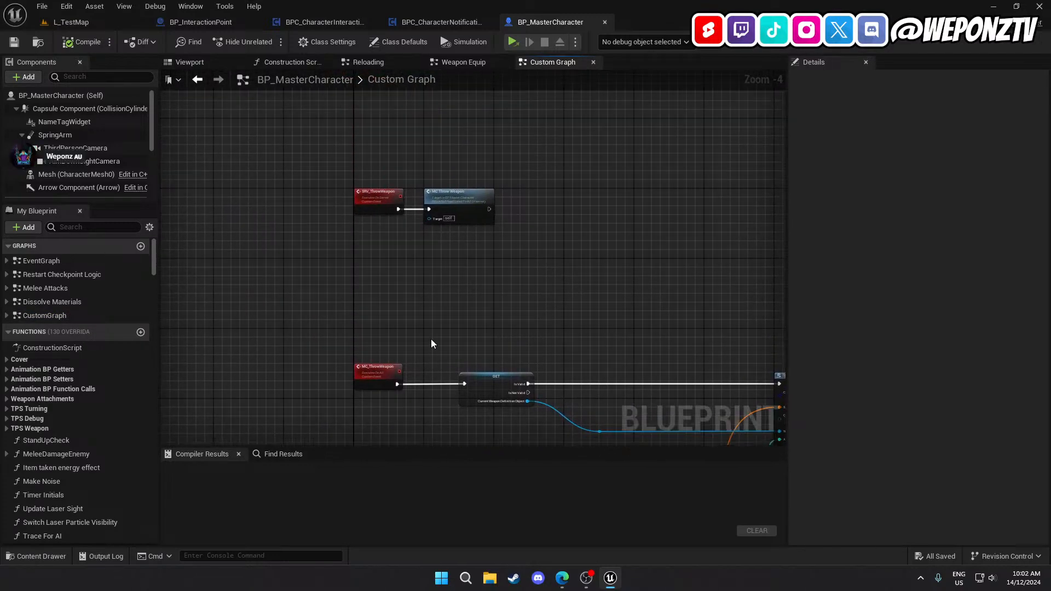
{"action": "right_click_drag", "start_coordinate": [405, 203], "coordinate": [0, 41]}
{"action": "right_click_drag", "start_coordinate": [212, 117], "coordinate": [789, 525]}
{"action": "scroll", "coordinate": [430, 404], "scroll_direction": "up", "scroll_amount": 3}
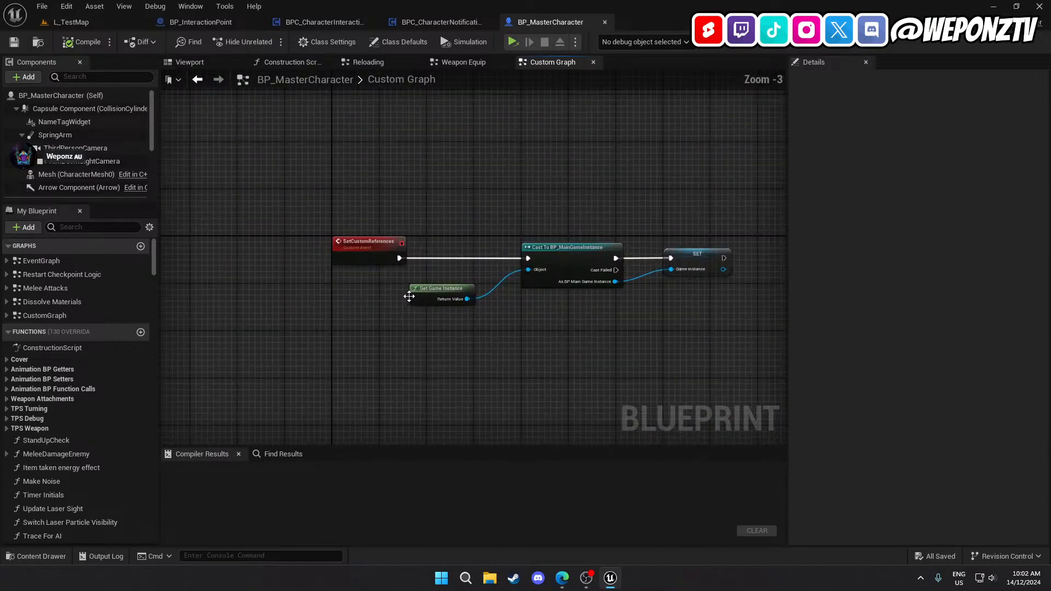
{"action": "right_click_drag", "start_coordinate": [526, 407], "coordinate": [364, 404]}
{"action": "right_click_drag", "start_coordinate": [615, 307], "coordinate": [491, 323]}
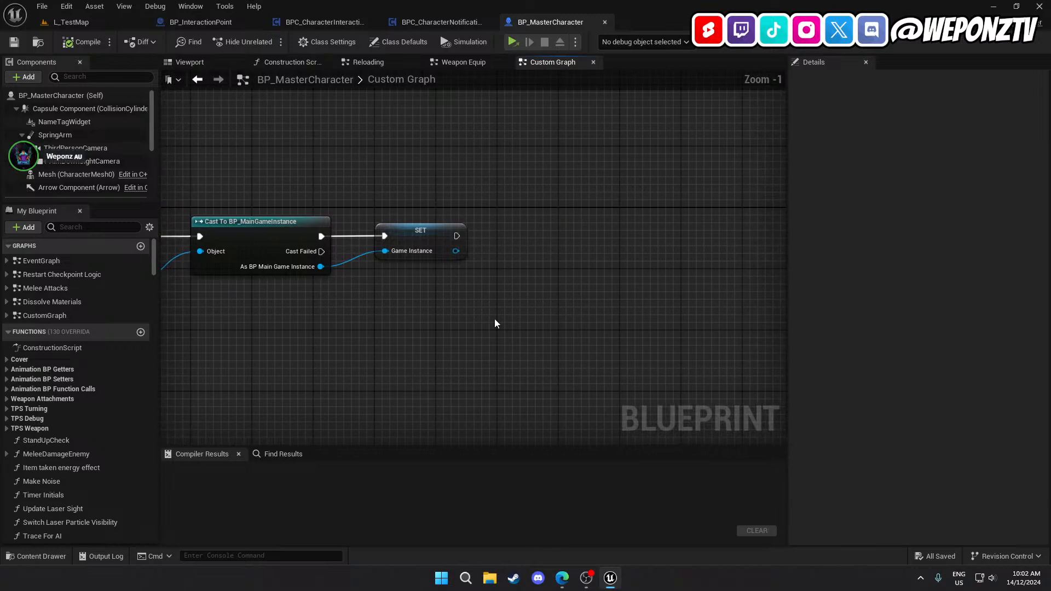
{"action": "right_click_drag", "start_coordinate": [513, 174], "coordinate": [502, 157]}
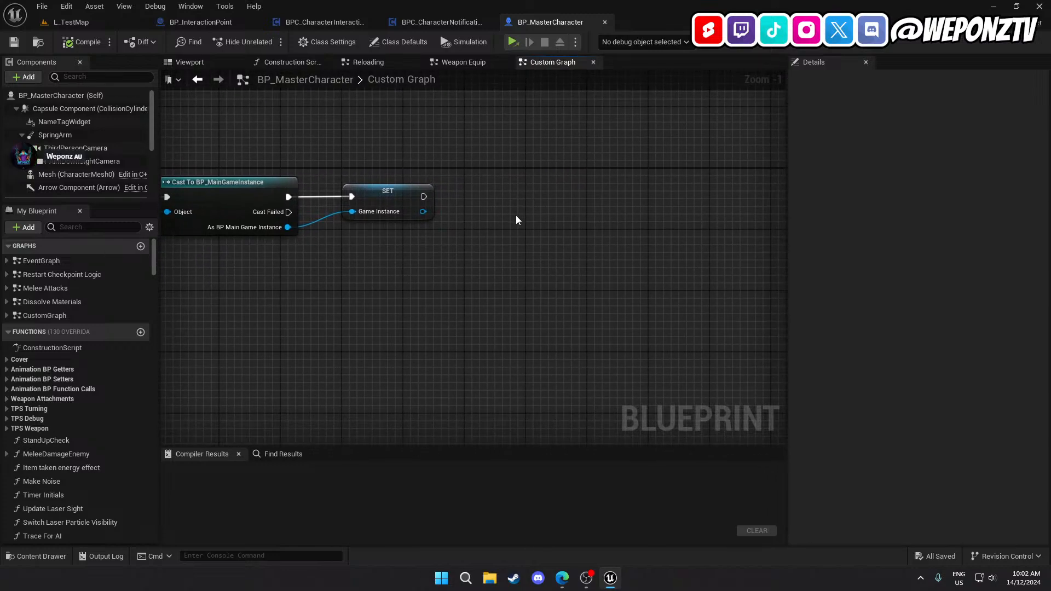
{"action": "right_click_drag", "start_coordinate": [516, 216], "coordinate": [475, 220]}
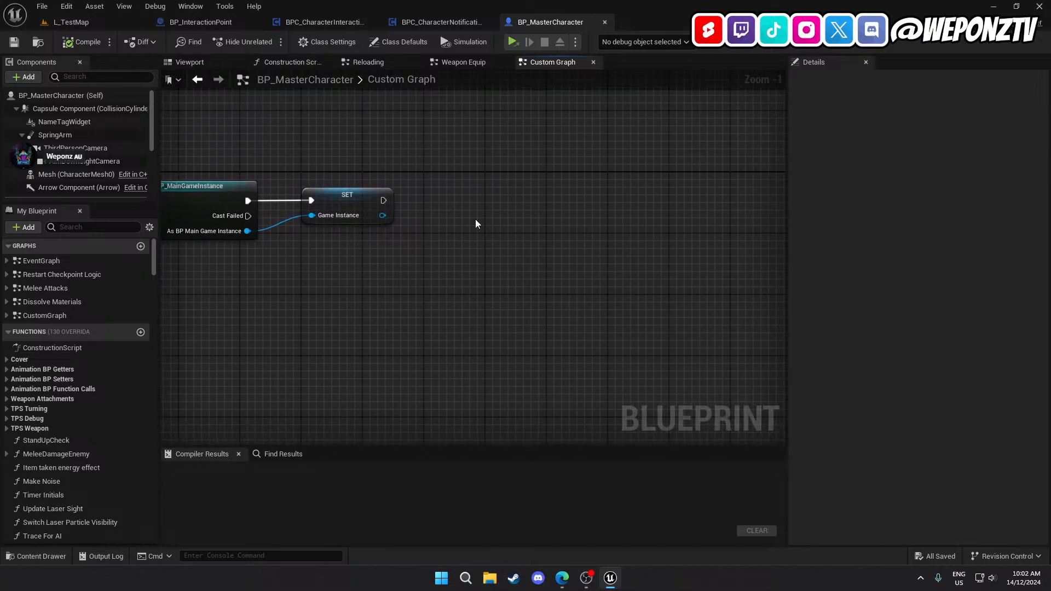
Add a Get Controller node feeding a Cast To BP_MainController, run the cast after SET Game Instance, and place Get Controller above it
{"action": "right_click", "coordinate": [475, 219]}
{"action": "type", "text": "getcon"}
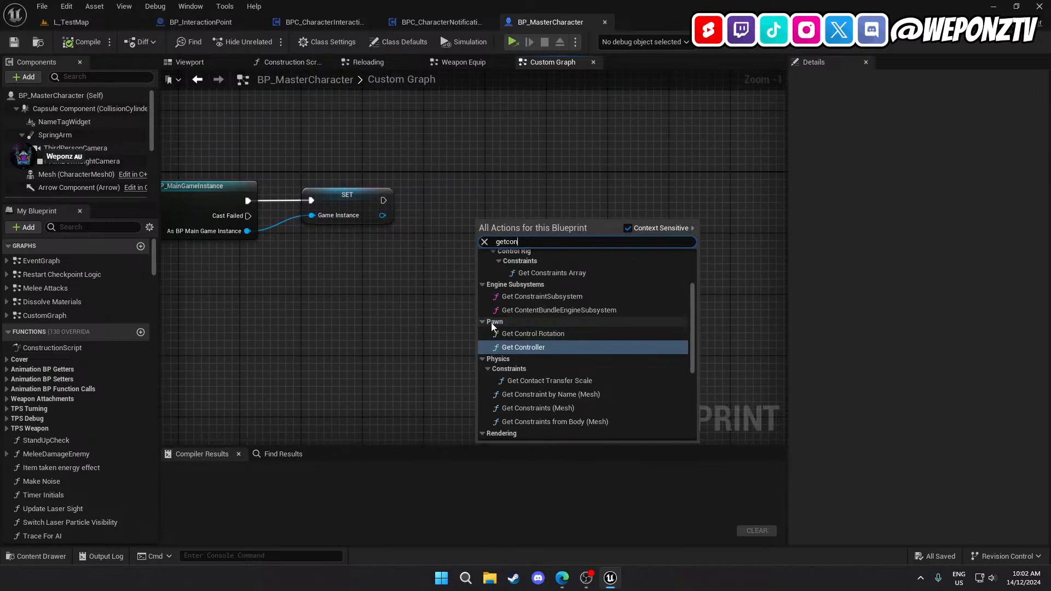
{"action": "left_click", "coordinate": [518, 346]}
{"action": "left_click_drag", "start_coordinate": [521, 226], "coordinate": [492, 198]}
{"action": "type", "text": "casttobp_"}
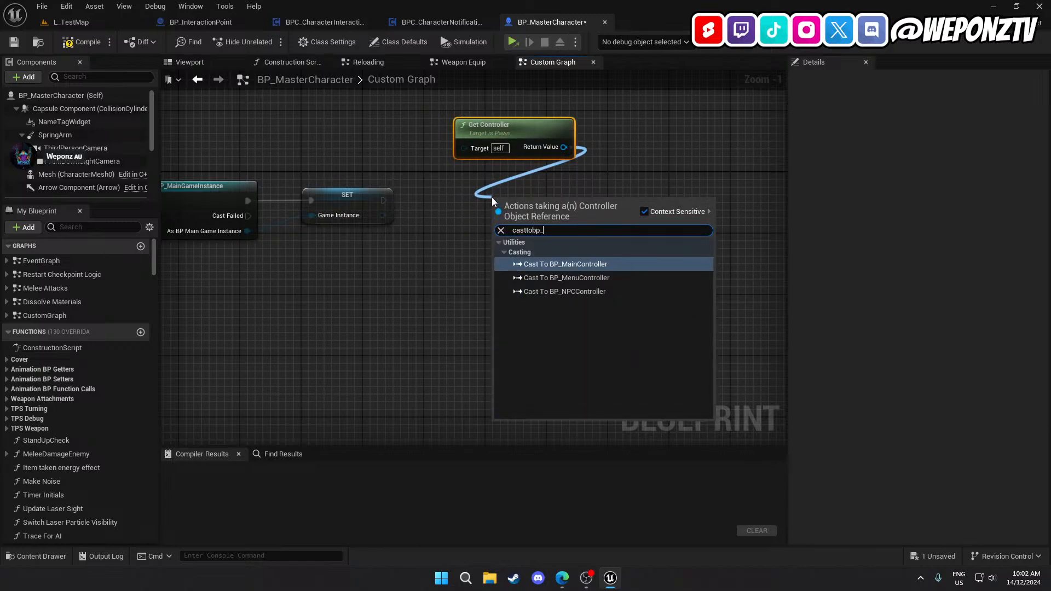
{"action": "left_click", "coordinate": [593, 266]}
{"action": "left_click_drag", "start_coordinate": [494, 215], "coordinate": [384, 200]}
{"action": "left_click_drag", "start_coordinate": [527, 209], "coordinate": [529, 194]}
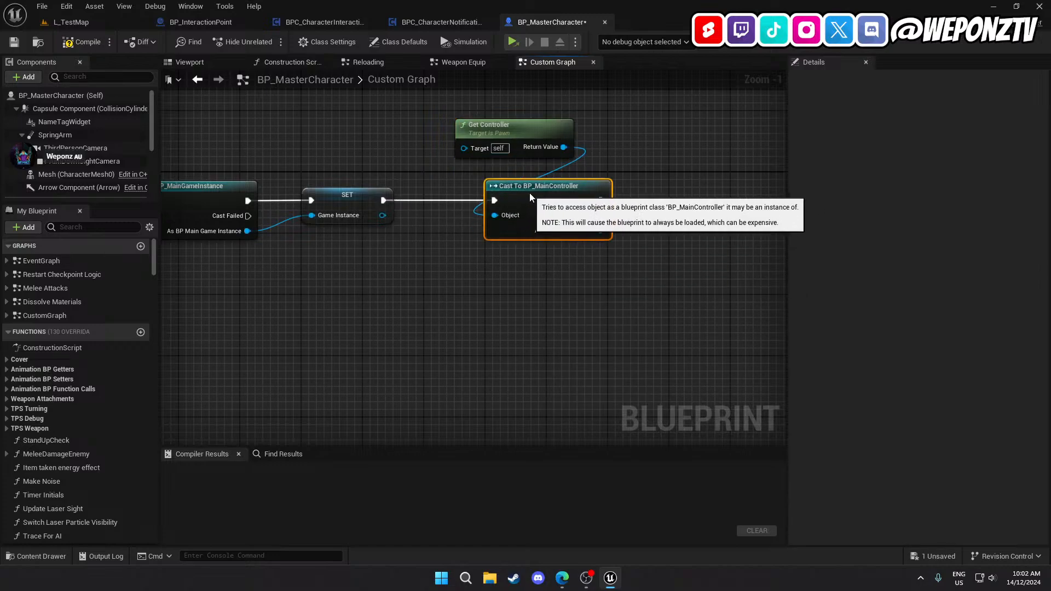
{"action": "left_click_drag", "start_coordinate": [497, 121], "coordinate": [535, 135]}
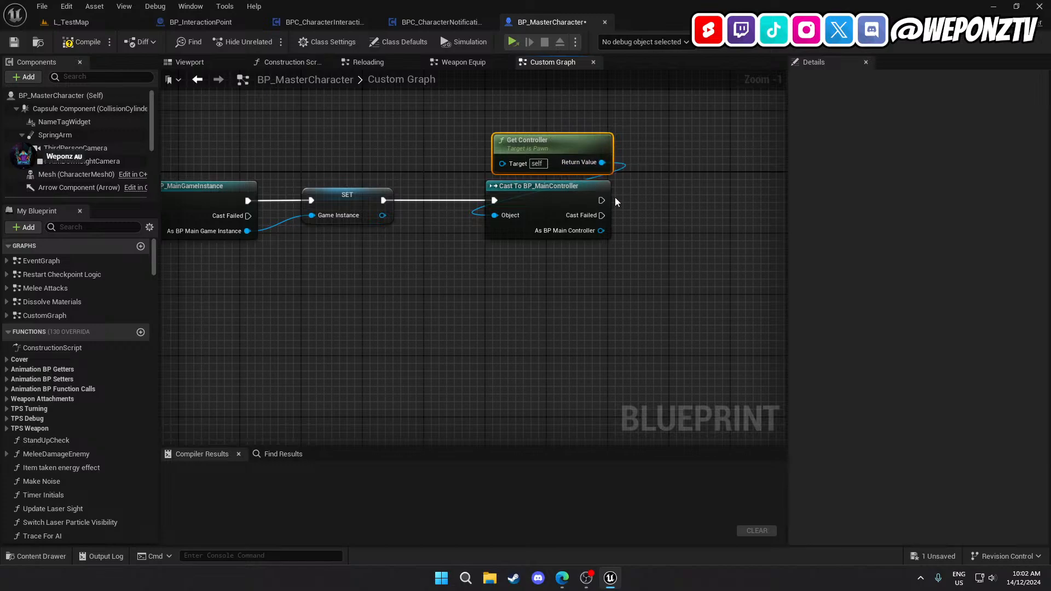
Promote the cast's As BP Main Controller output to a variable named PlayerController
{"action": "right_click", "coordinate": [601, 230]}
{"action": "left_click", "coordinate": [635, 264]}
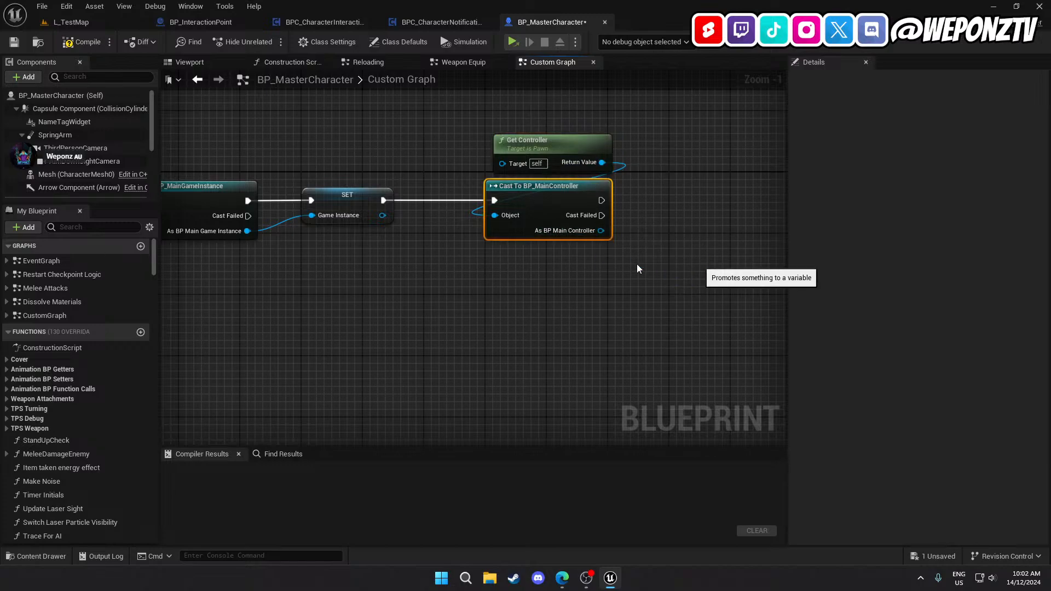
{"action": "type", "text": "PlayerContro"}
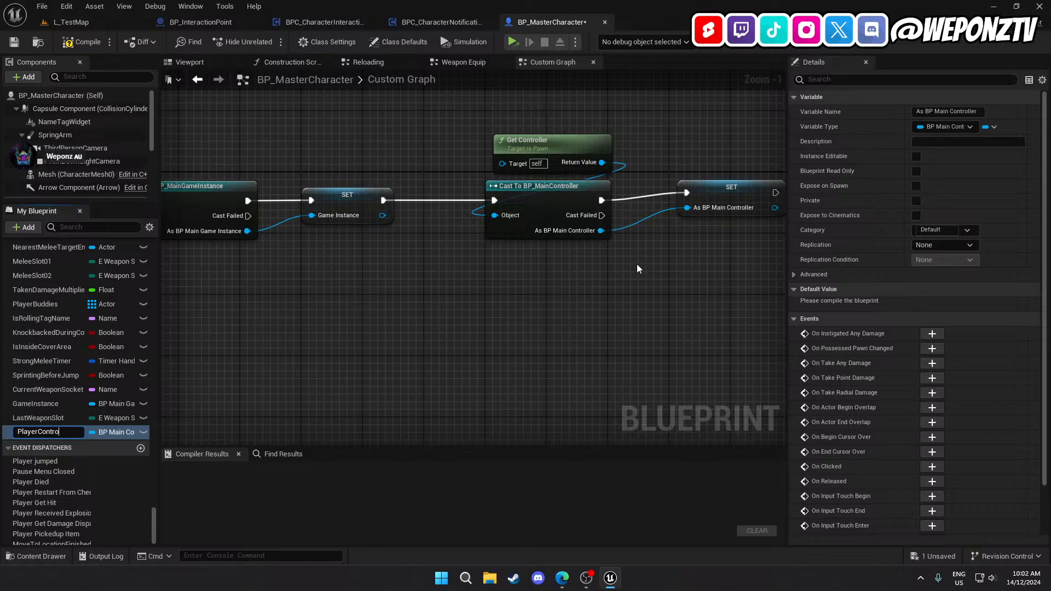
{"action": "type", "text": "ller"}
{"action": "key", "text": "Return"}
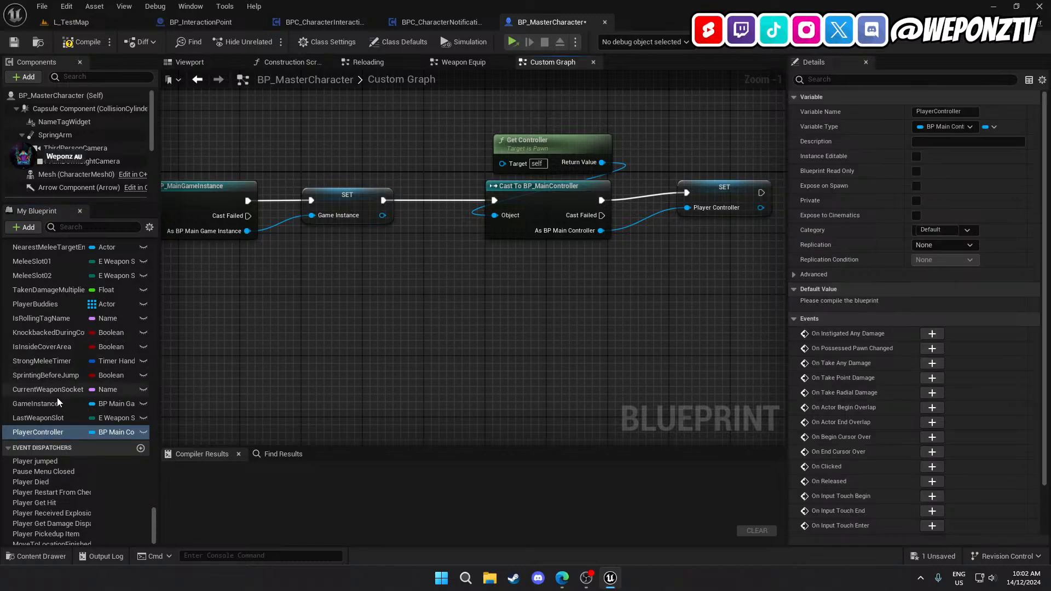
Reorder PlayerController directly below GameInstance and level its SET node with the cast, and compile and save the blueprint
{"action": "mouse_move", "coordinate": [44, 433]}
{"action": "left_mouse_down"}
{"action": "mouse_move", "coordinate": [56, 408]}
{"action": "mouse_move", "coordinate": [47, 421]}
{"action": "left_mouse_up"}
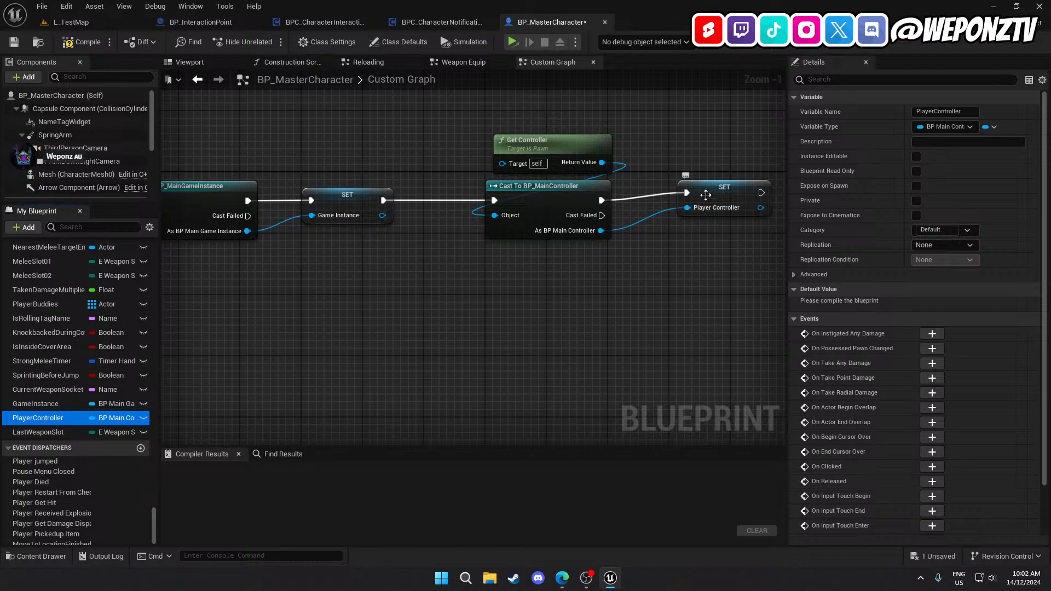
{"action": "left_click_drag", "start_coordinate": [704, 195], "coordinate": [696, 203]}
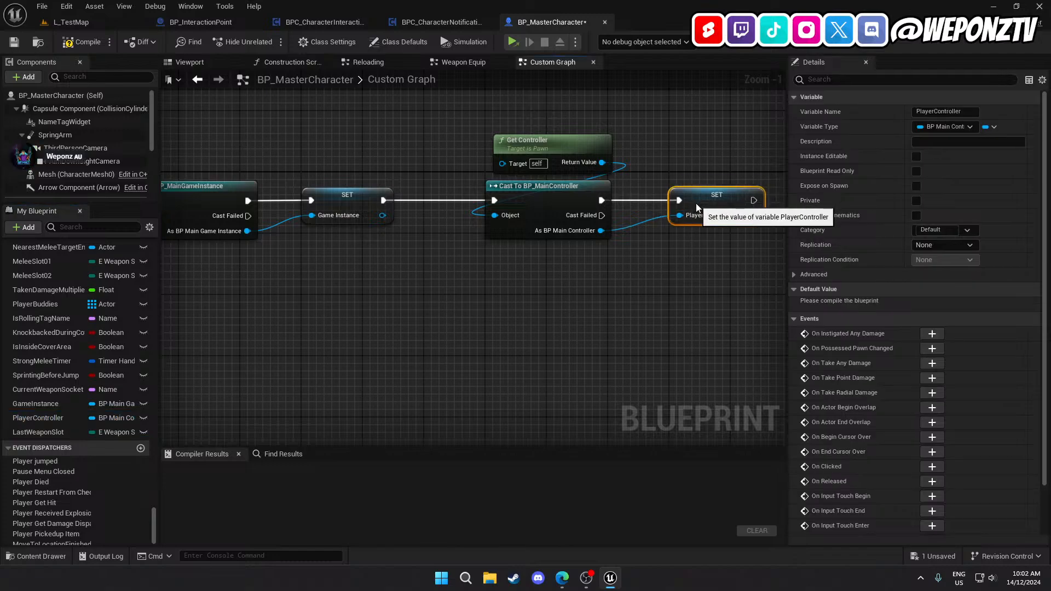
{"action": "left_click", "coordinate": [15, 43]}
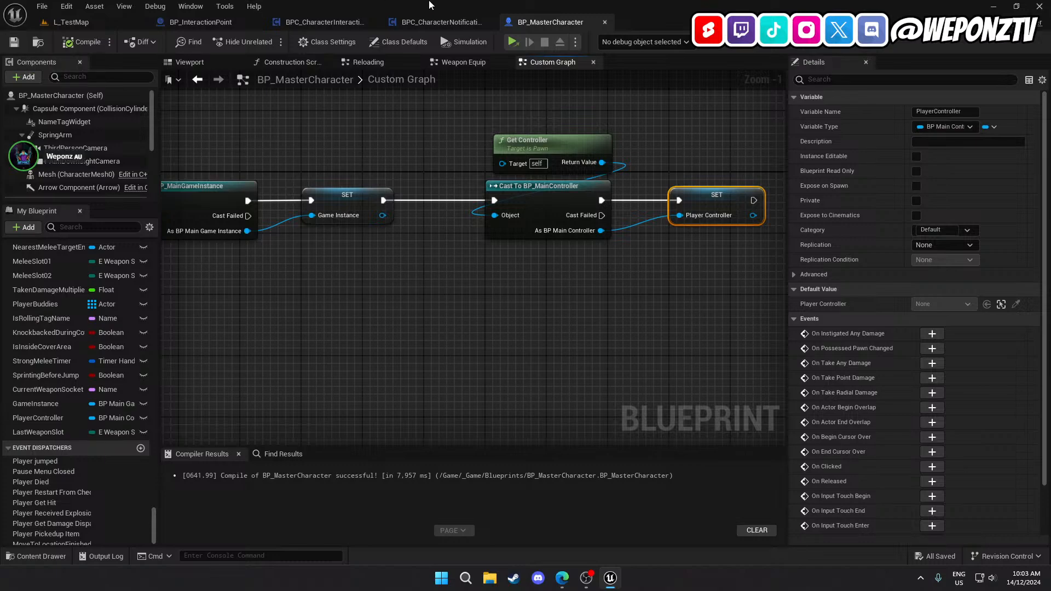
In BPC_CharacterNotifications, move the Create WBP Notifications Widget and SET nodes farther along to free space after Event Begin Play
{"action": "left_click", "coordinate": [463, 23]}
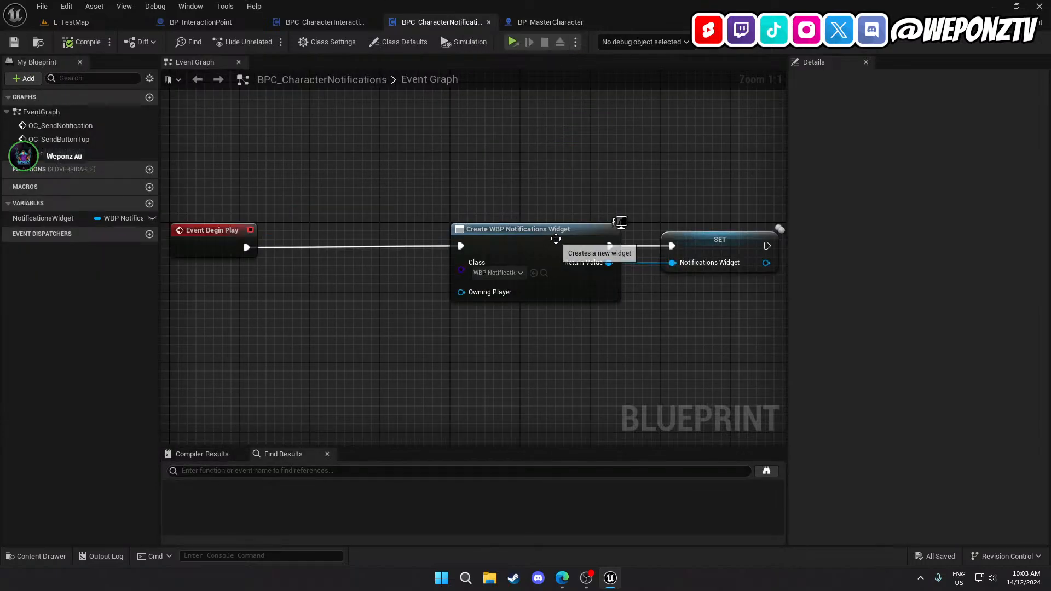
{"action": "right_click_drag", "start_coordinate": [482, 177], "coordinate": [369, 172]}
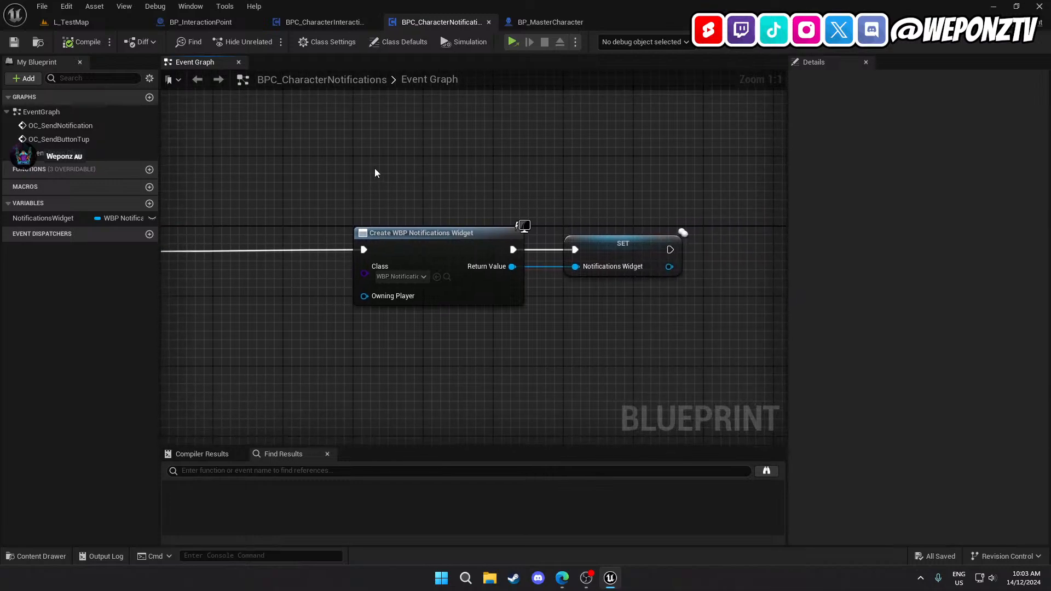
{"action": "left_click_drag", "start_coordinate": [717, 367], "coordinate": [422, 195]}
{"action": "left_click_drag", "start_coordinate": [405, 259], "coordinate": [687, 260]}
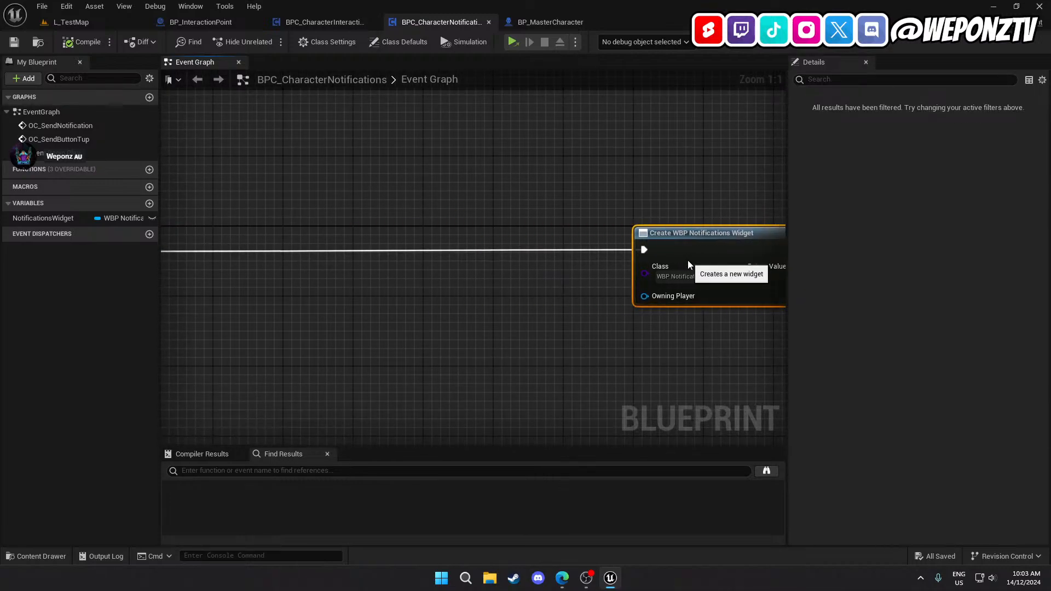
{"action": "right_click_drag", "start_coordinate": [350, 225], "coordinate": [451, 220]}
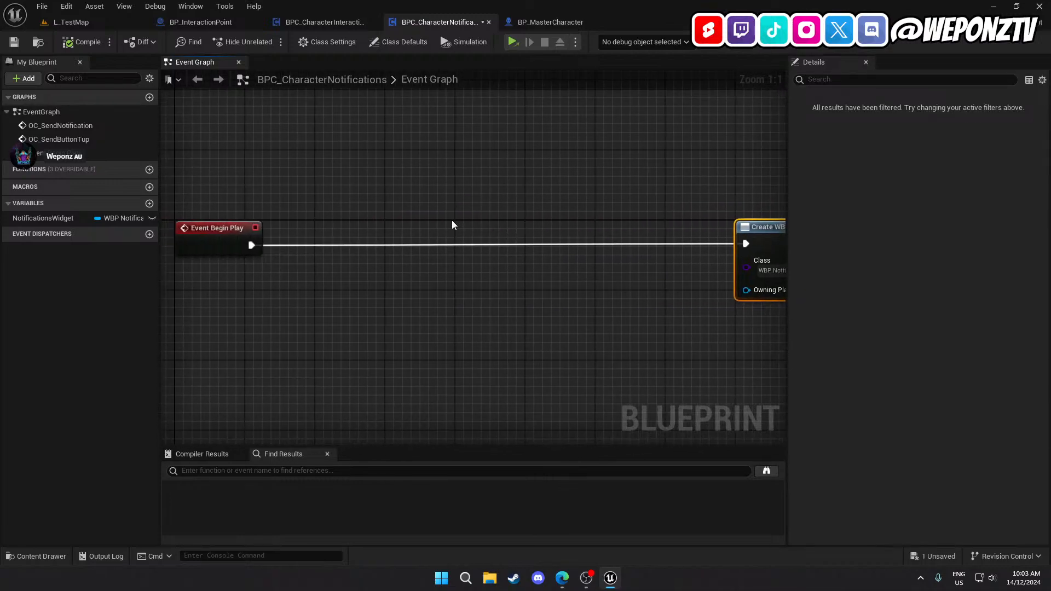
Add a Get Player Character Blueprint node and place it above the wire leaving Event Begin Play
{"action": "right_click", "coordinate": [359, 215]}
{"action": "type", "text": "getcon"}
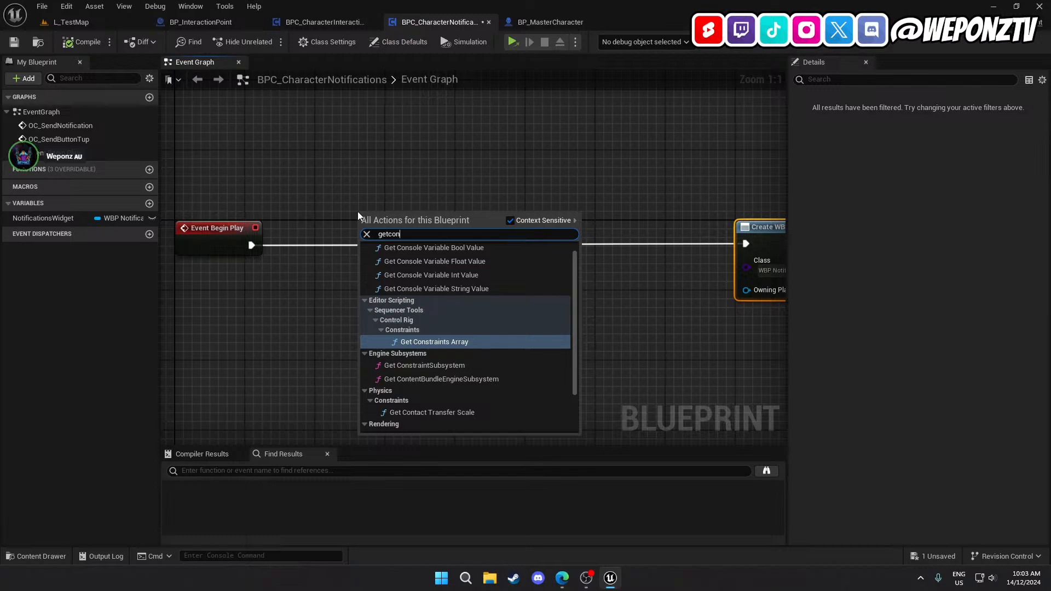
{"action": "key", "text": "BackSpace"}
{"action": "key", "text": "BackSpace"}
{"action": "key", "text": "BackSpace"}
{"action": "key", "text": "BackSpace"}
{"action": "key", "text": "BackSpace"}
{"action": "key", "text": "BackSpace"}
{"action": "type", "text": "chara"}
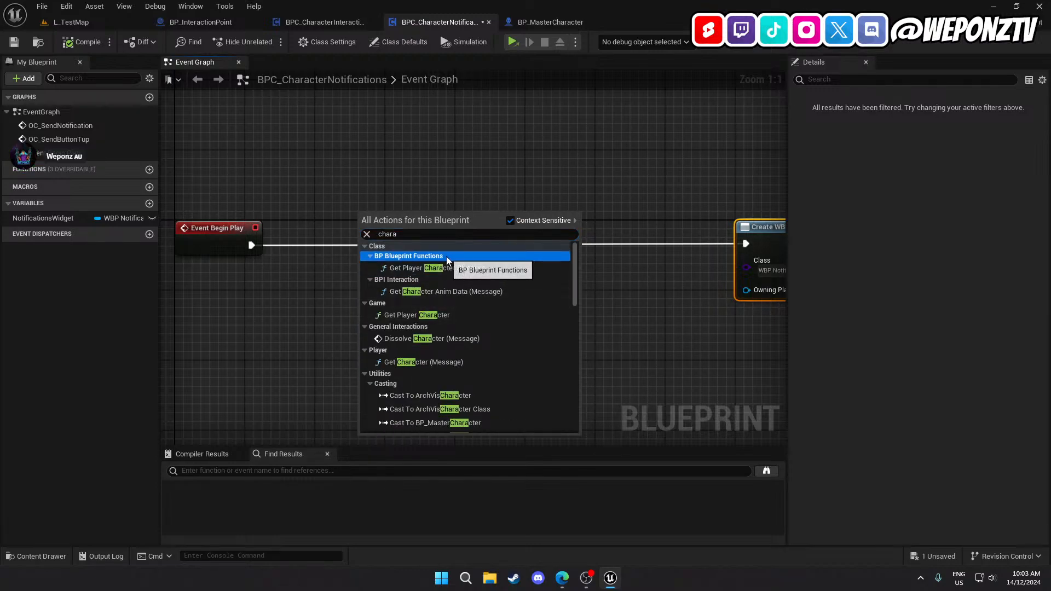
{"action": "left_click", "coordinate": [441, 268]}
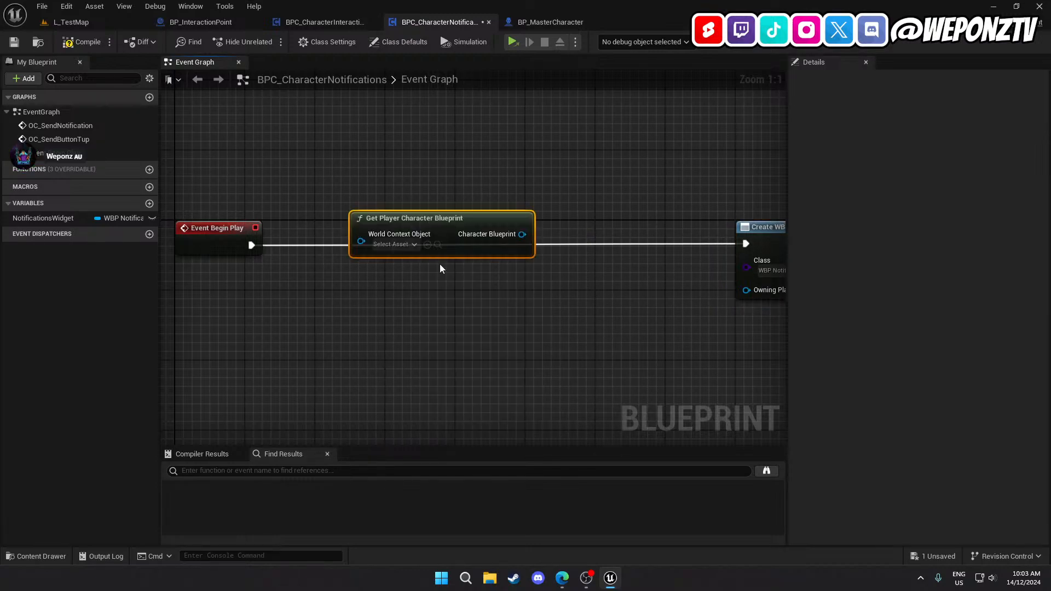
{"action": "left_click_drag", "start_coordinate": [441, 227], "coordinate": [423, 139]}
{"action": "left_click_drag", "start_coordinate": [504, 146], "coordinate": [418, 96]}
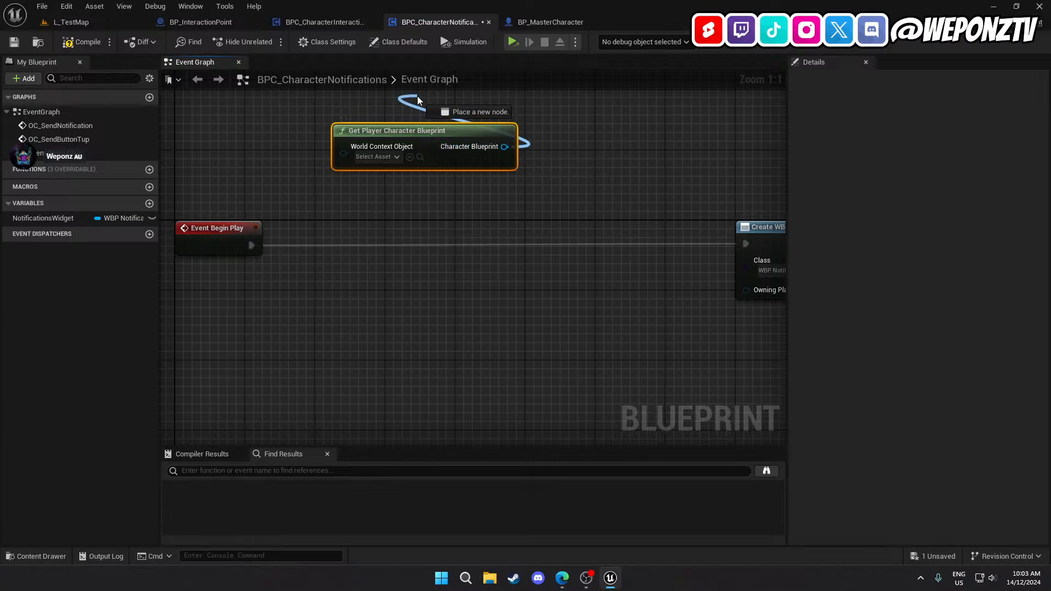
{"action": "type", "text": "getow"}
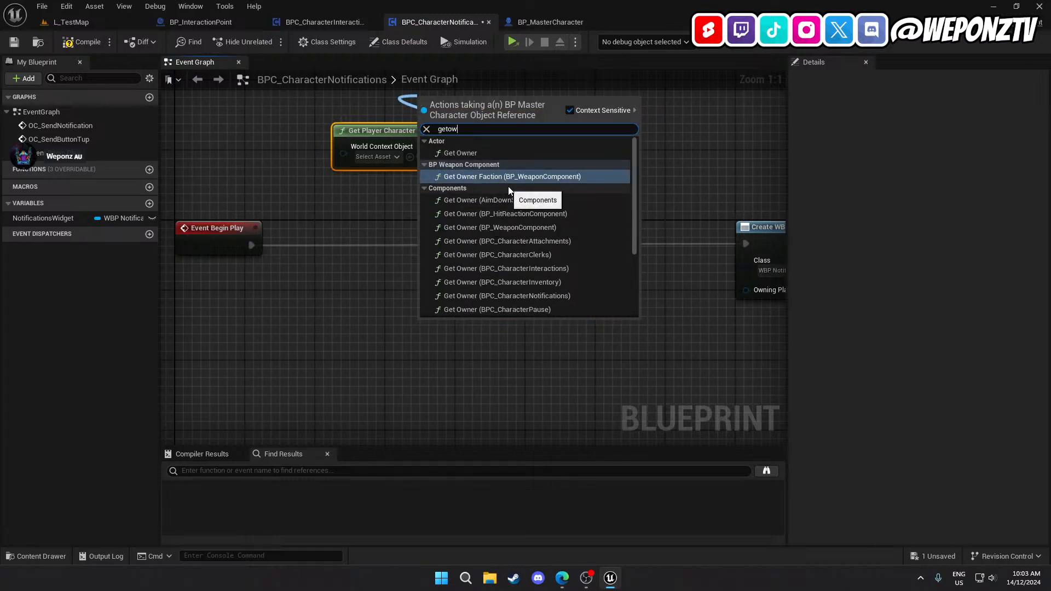
{"action": "left_click", "coordinate": [360, 215]}
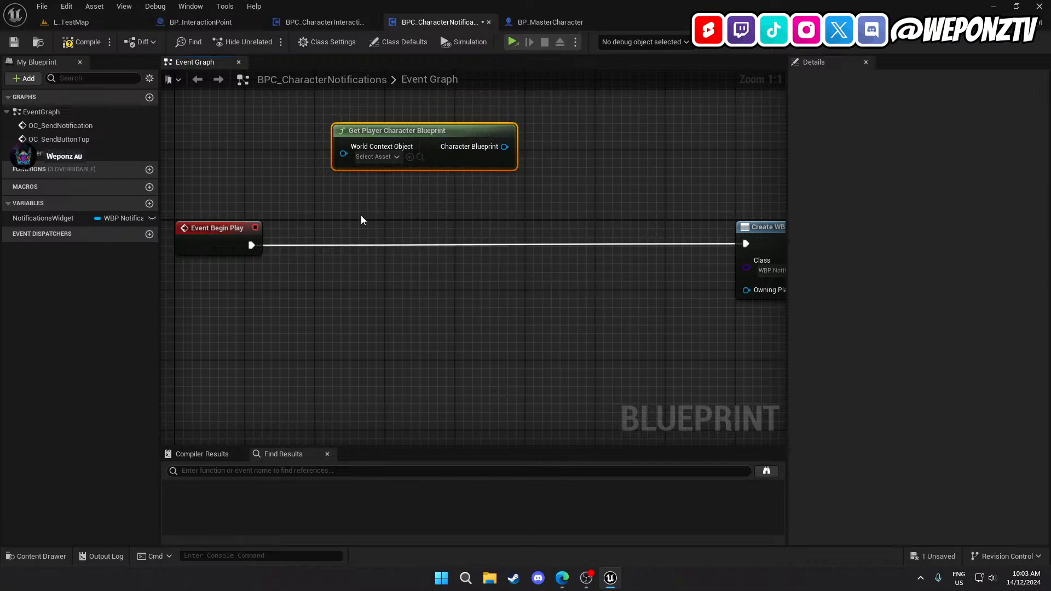
Add a Get Owner node, connect its Return Value to the World Context Object input, and place it just above Get Player Character Blueprint
{"action": "right_click_drag", "start_coordinate": [361, 220], "coordinate": [407, 352]}
{"action": "right_click", "coordinate": [411, 171]}
{"action": "type", "text": "getow"}
{"action": "left_click", "coordinate": [465, 216]}
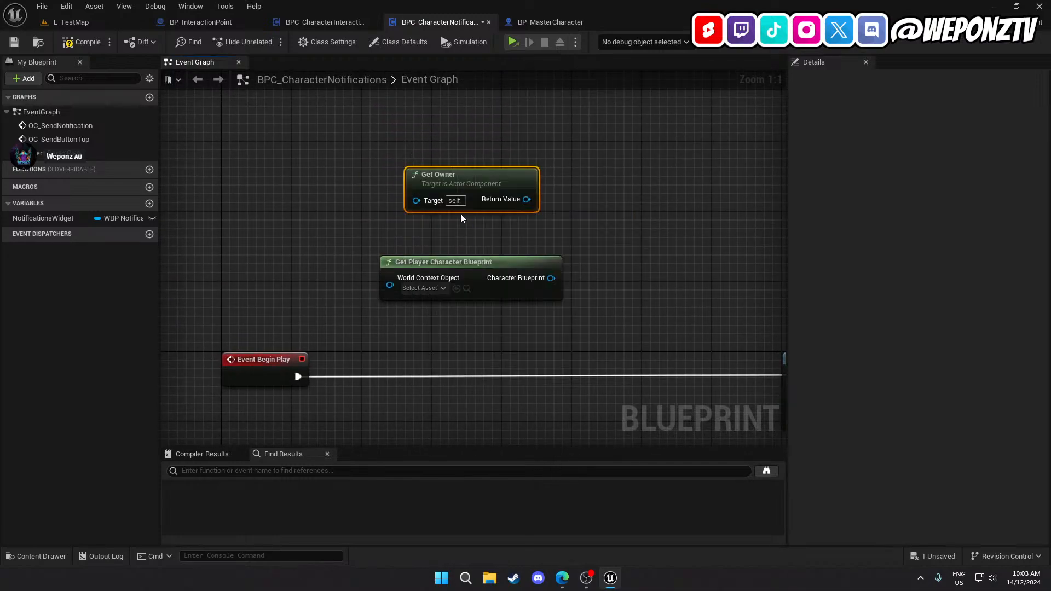
{"action": "left_click_drag", "start_coordinate": [526, 199], "coordinate": [407, 293]}
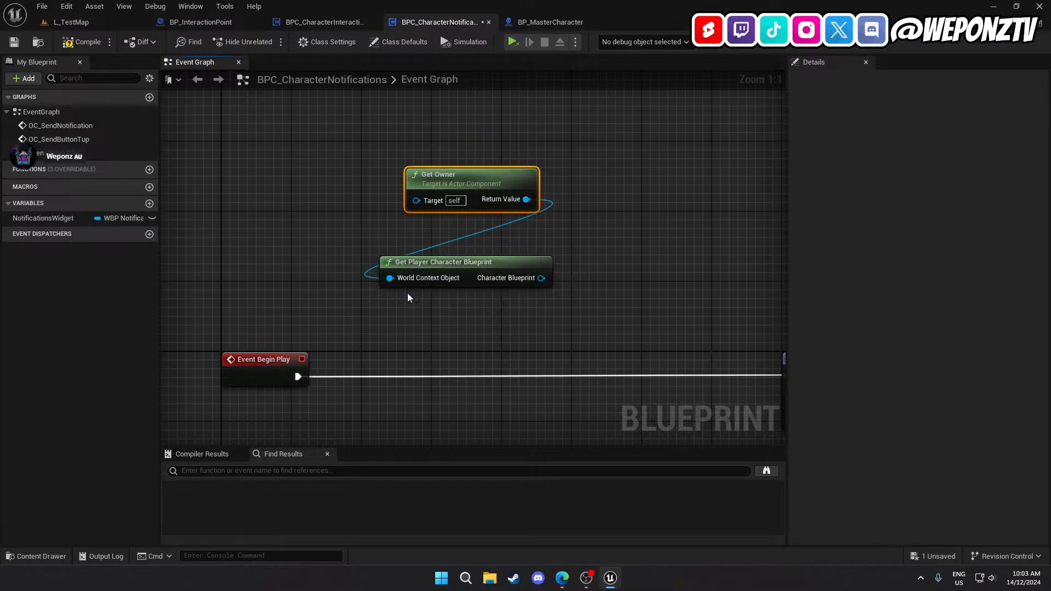
{"action": "left_click_drag", "start_coordinate": [459, 176], "coordinate": [453, 206]}
Promote the Character Blueprint output of Get Player Character Blueprint to a new variable and remove the stray comment box
{"action": "right_click", "coordinate": [542, 278]}
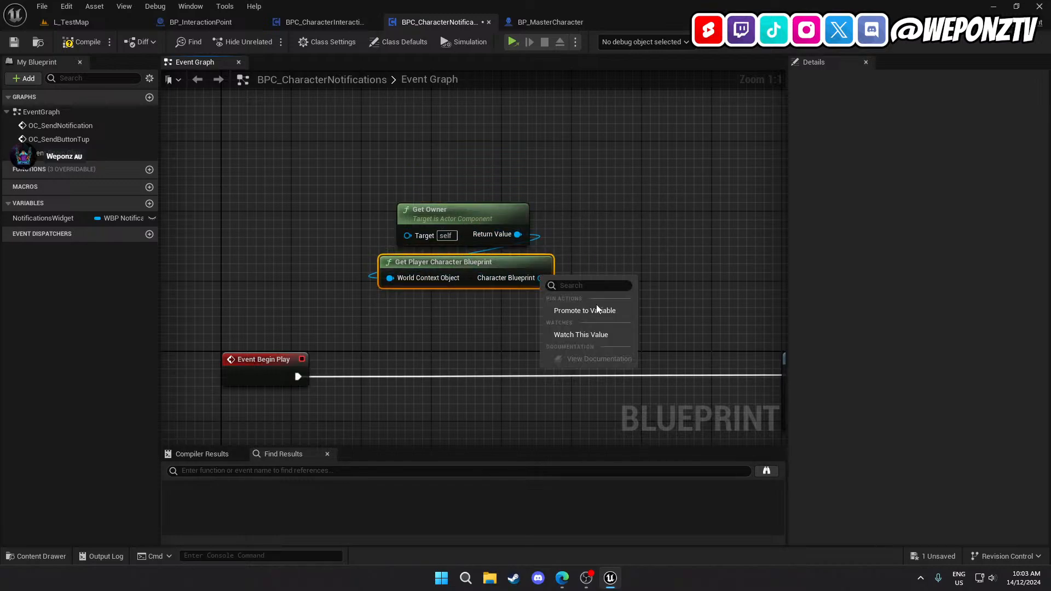
{"action": "left_click", "coordinate": [596, 307]}
{"action": "type", "text": "Ch"}
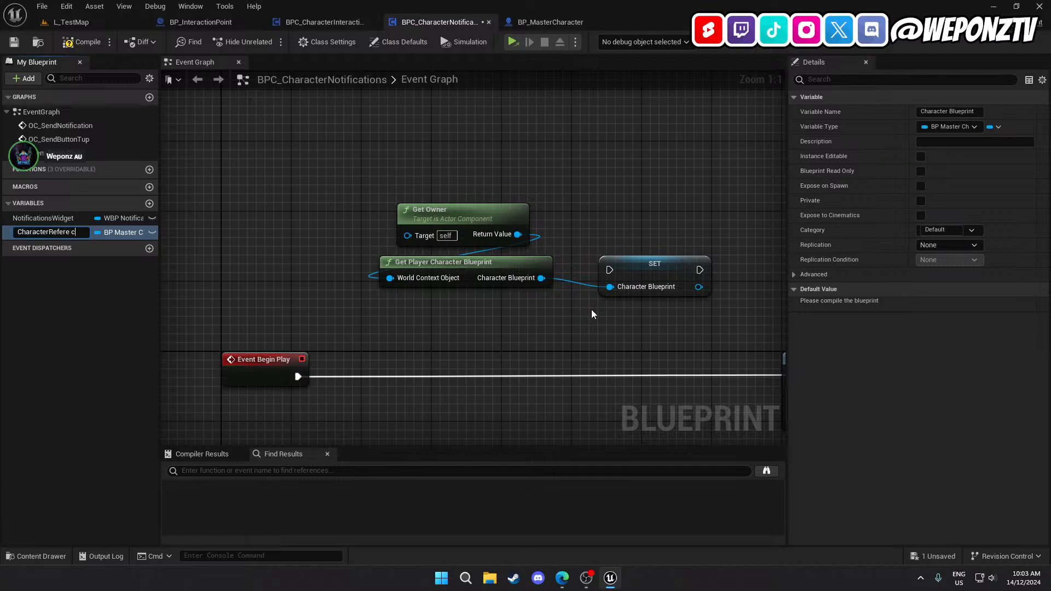
{"action": "type", "text": "aracterRefere"}
{"action": "key", "text": "Return"}
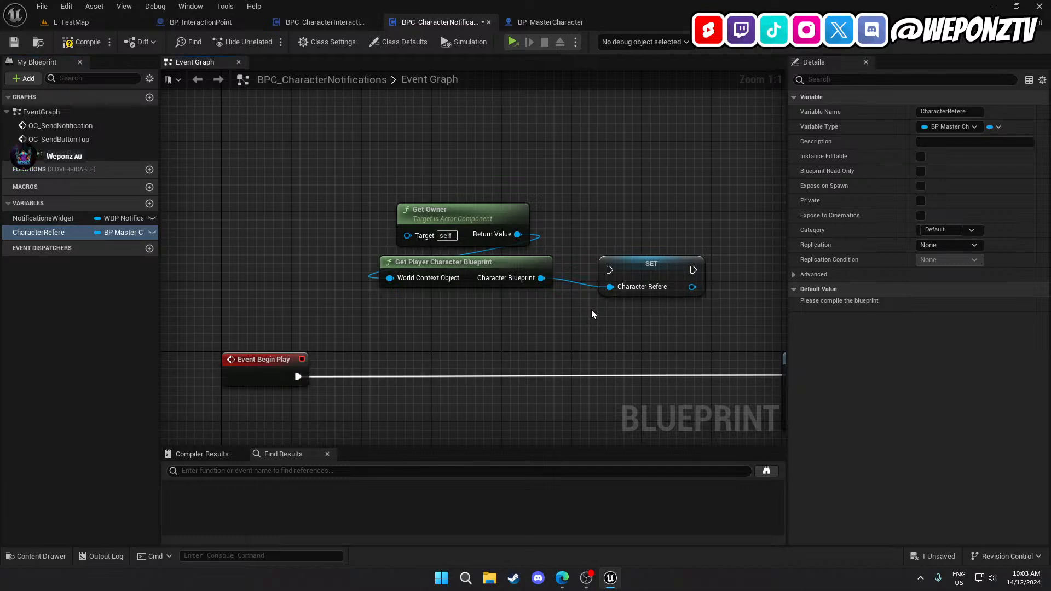
{"action": "type", "text": "ce"}
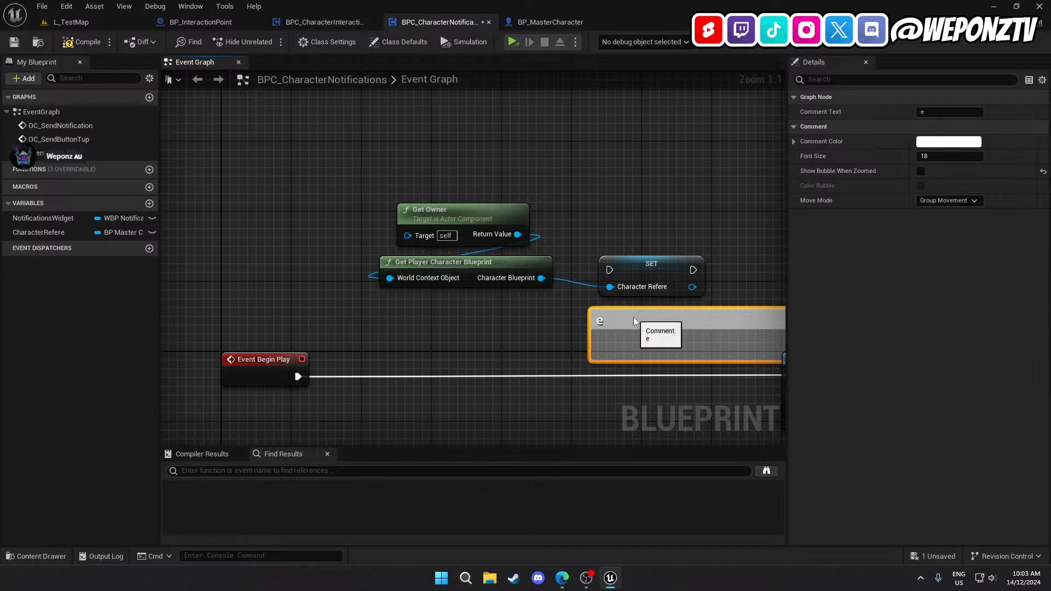
{"action": "key", "text": "Delete"}
Rename the new character variable to CharacterReference and place it above NotificationsWidget in the variable list
{"action": "left_click", "coordinate": [62, 233]}
{"action": "left_click", "coordinate": [58, 235]}
{"action": "key", "text": "End"}
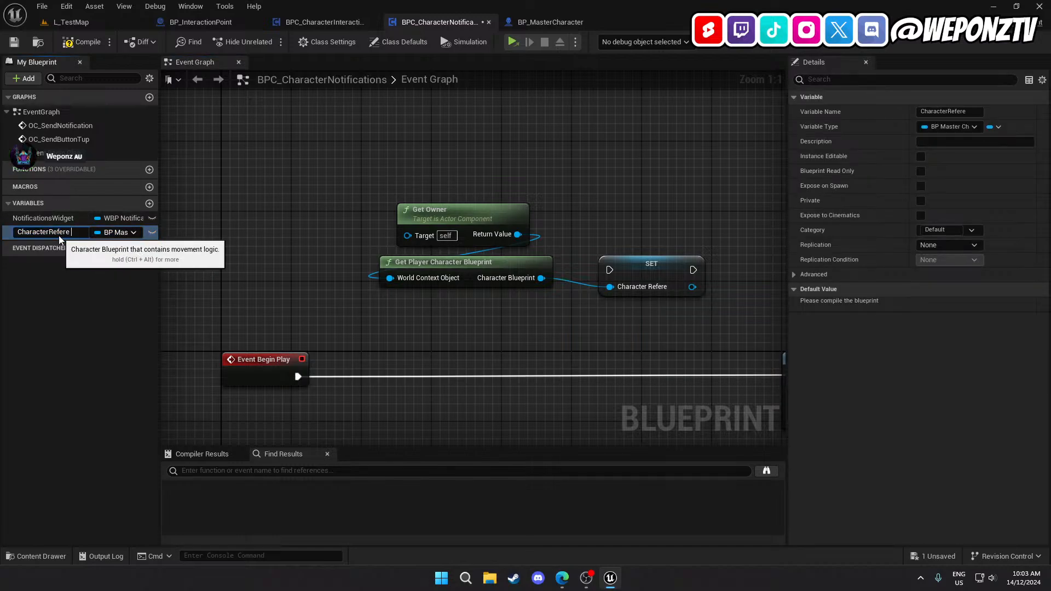
{"action": "type", "text": "nce\\"}
{"action": "key", "text": "Return"}
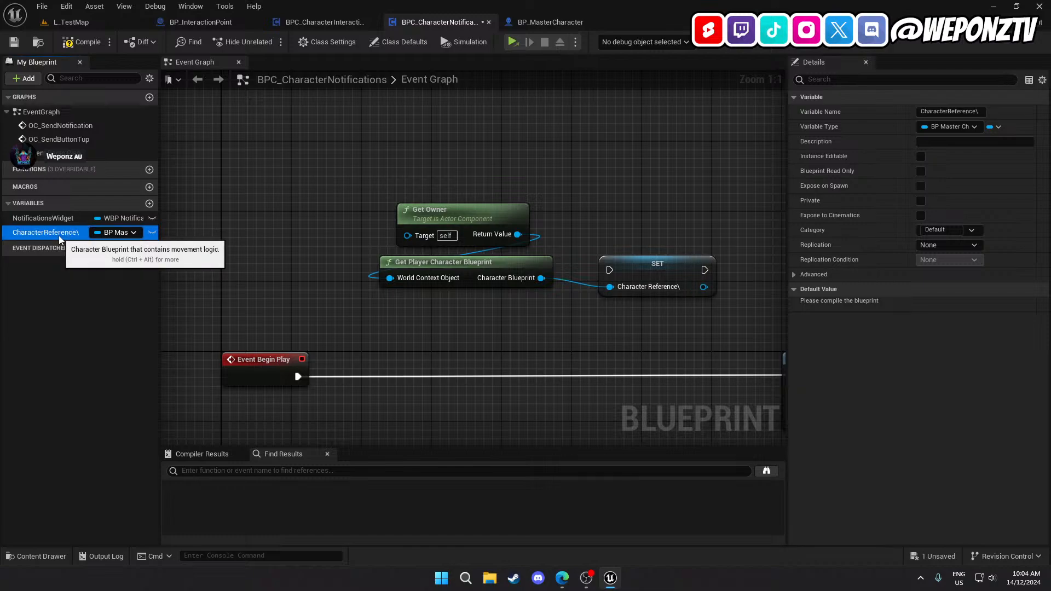
{"action": "left_click", "coordinate": [58, 235]}
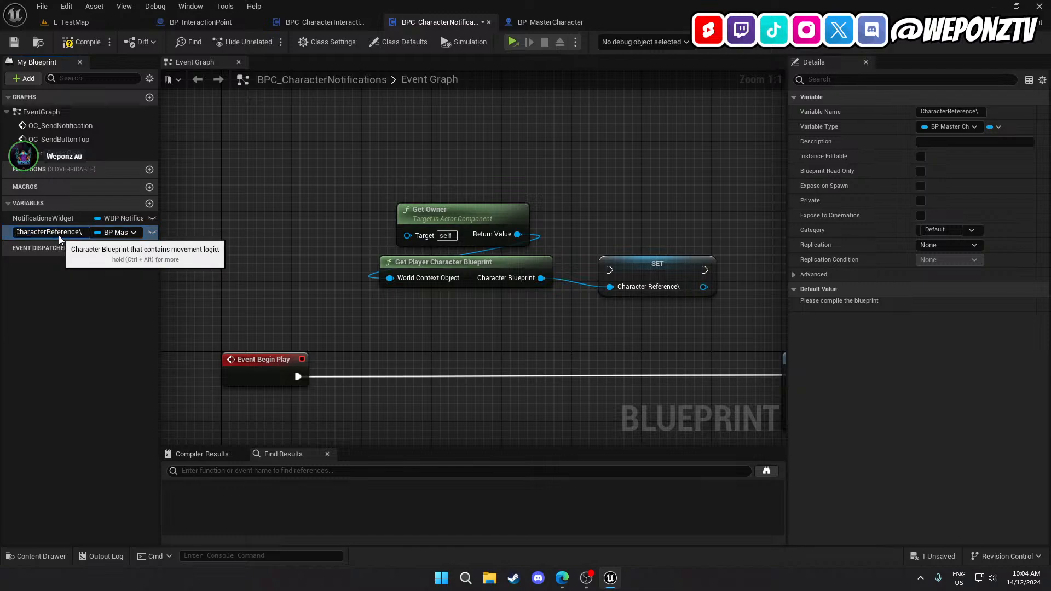
{"action": "key", "text": "BackSpace"}
{"action": "key", "text": "Return"}
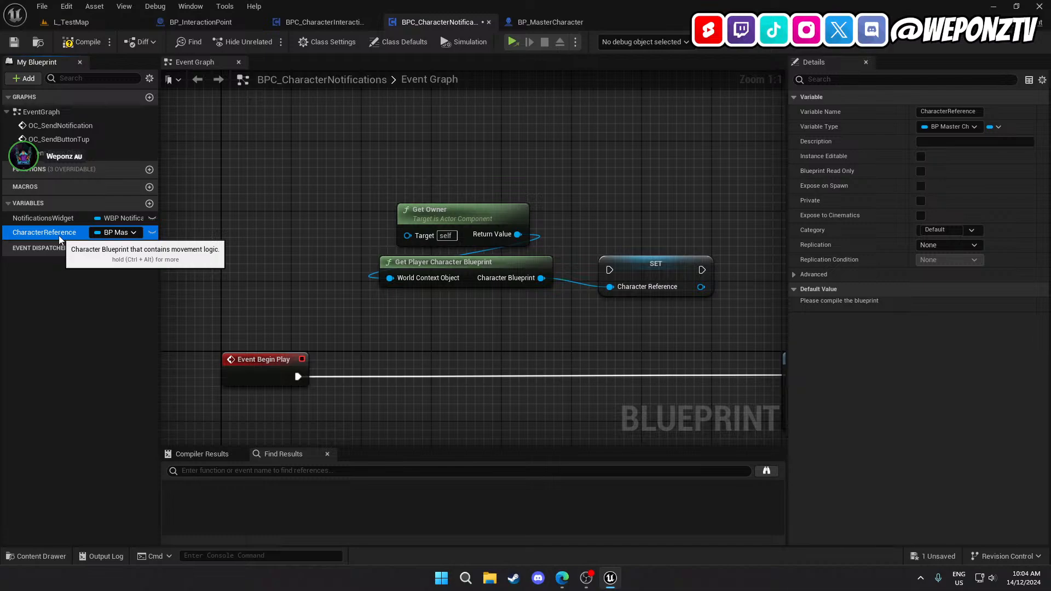
{"action": "left_click_drag", "start_coordinate": [58, 235], "coordinate": [57, 218]}
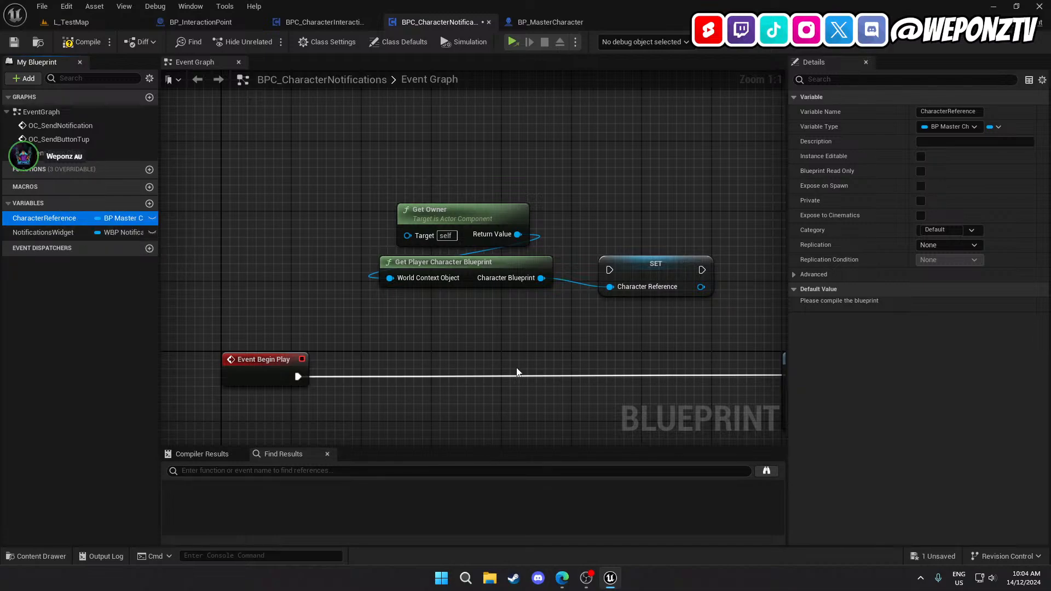
Wire the SET Character Reference node between Event Begin Play and Create WBP Notifications Widget, keeping its two source nodes close above it
{"action": "left_click_drag", "start_coordinate": [624, 286], "coordinate": [298, 376]}
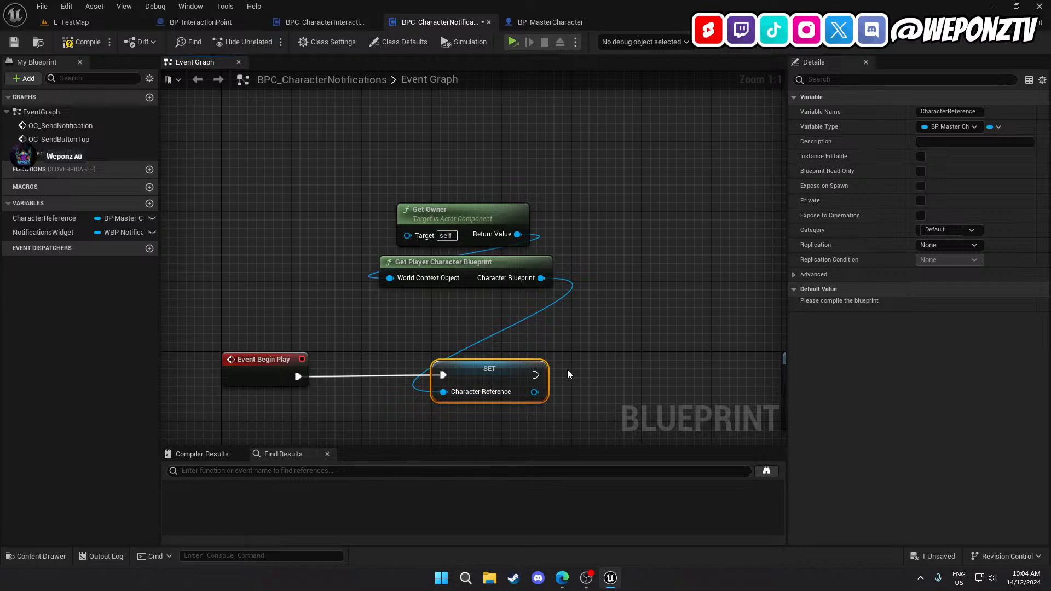
{"action": "right_click_drag", "start_coordinate": [586, 374], "coordinate": [541, 371]}
{"action": "left_click_drag", "start_coordinate": [491, 372], "coordinate": [747, 372]}
{"action": "left_click_drag", "start_coordinate": [432, 328], "coordinate": [426, 269]}
Get Player Controller from the SET node's Character Reference output, connect it to the widget's Owning Player input, and align the node
{"action": "right_click_drag", "start_coordinate": [623, 310], "coordinate": [348, 192]}
{"action": "left_click_drag", "start_coordinate": [214, 270], "coordinate": [267, 300]}
{"action": "type", "text": "getcon"}
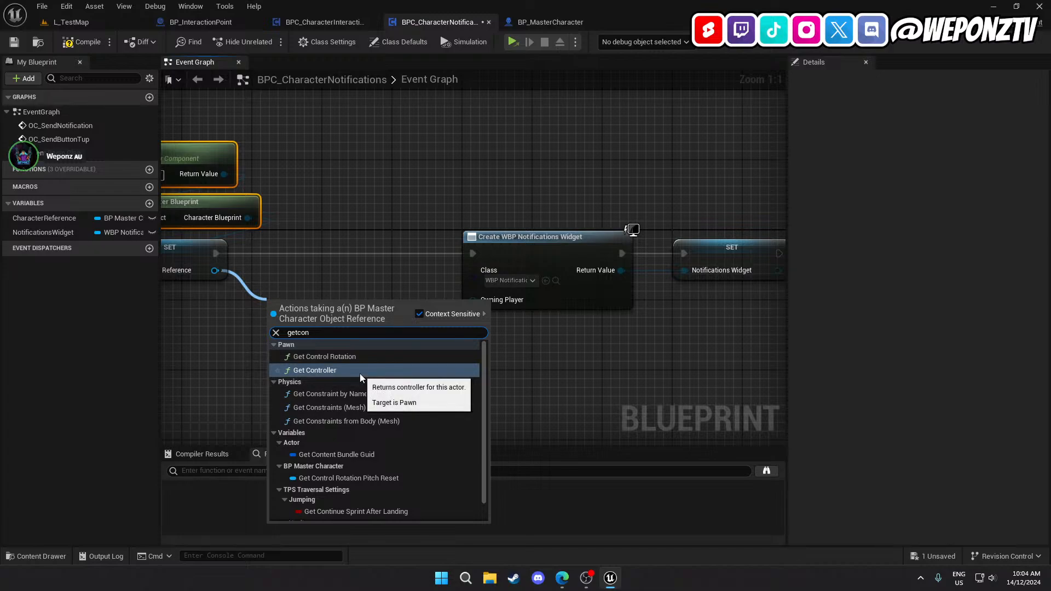
{"action": "key", "text": "BackSpace"}
{"action": "key", "text": "BackSpace"}
{"action": "key", "text": "BackSpace"}
{"action": "type", "text": "playe"}
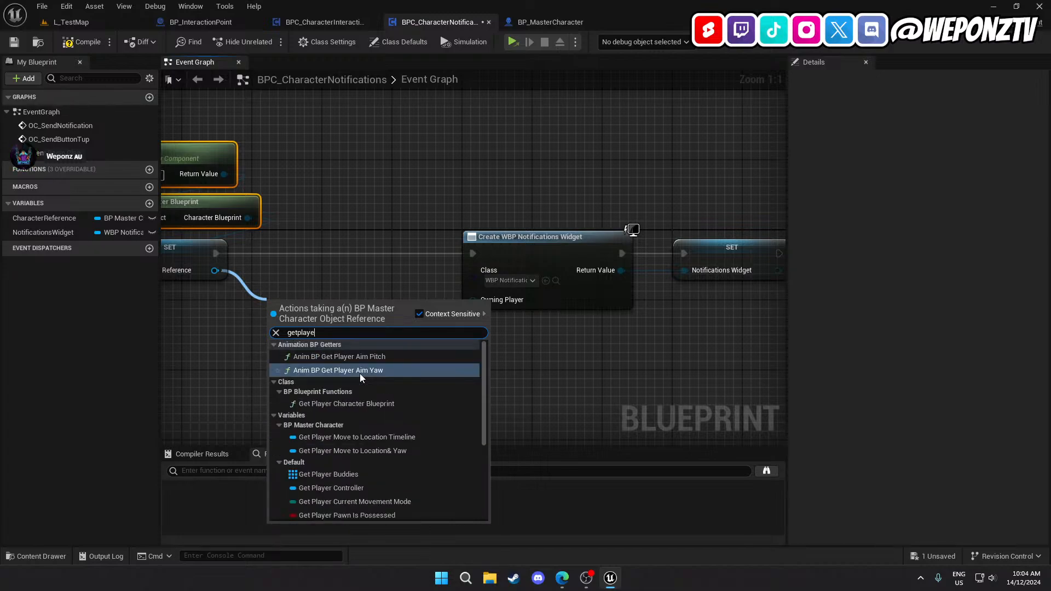
{"action": "type", "text": "rc"}
{"action": "left_click", "coordinate": [347, 403]}
{"action": "left_click_drag", "start_coordinate": [376, 301], "coordinate": [474, 301]}
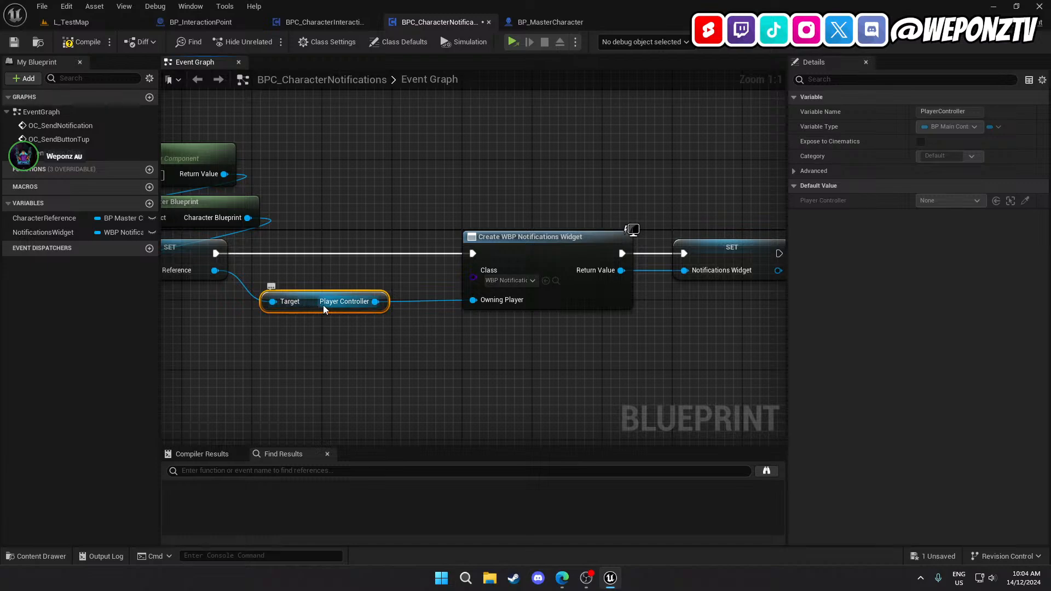
{"action": "left_click_drag", "start_coordinate": [323, 310], "coordinate": [324, 299]}
{"action": "left_click", "coordinate": [455, 377]}
Copy the Notifications Widget getter and Add to Viewport from the OC_SendNotification chain and connect the copies after Begin Play's SET Notifications Widget
{"action": "right_click_drag", "start_coordinate": [531, 365], "coordinate": [321, 339]}
{"action": "right_click_drag", "start_coordinate": [564, 279], "coordinate": [455, 307]}
{"action": "right_click_drag", "start_coordinate": [495, 362], "coordinate": [512, 215]}
{"action": "scroll", "coordinate": [512, 215], "scroll_direction": "down", "scroll_amount": 3}
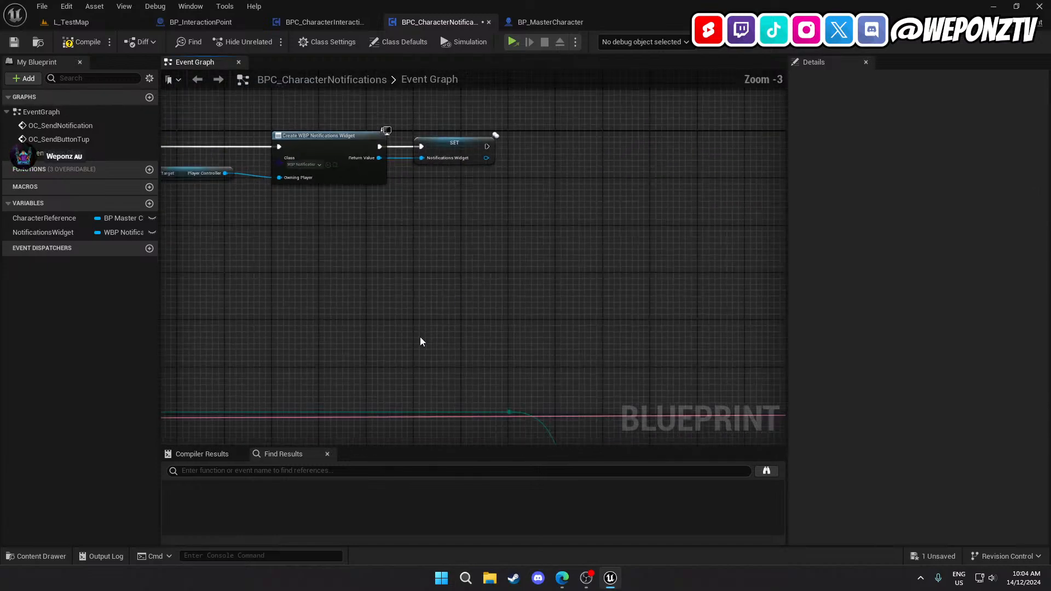
{"action": "right_click_drag", "start_coordinate": [422, 342], "coordinate": [723, 91]}
{"action": "right_click_drag", "start_coordinate": [740, 152], "coordinate": [501, 211]}
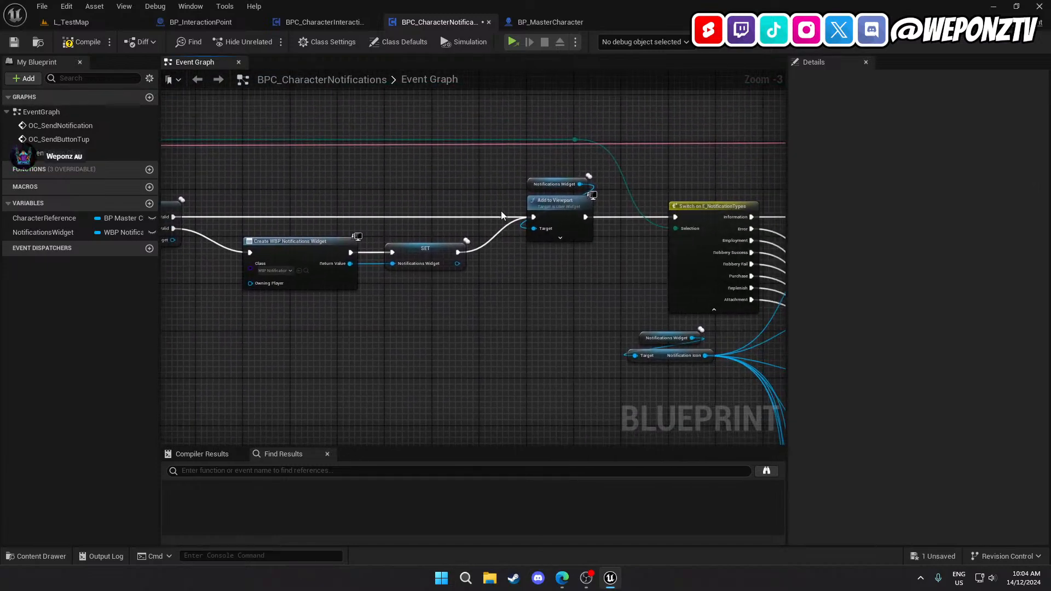
{"action": "left_click", "coordinate": [562, 186]}
{"action": "mouse_move", "coordinate": [471, 162]}
{"action": "right_mouse_down"}
{"action": "mouse_move", "coordinate": [363, 104]}
{"action": "mouse_move", "coordinate": [165, 83]}
{"action": "right_mouse_up"}
{"action": "mouse_move", "coordinate": [548, 274]}
{"action": "right_mouse_down"}
{"action": "mouse_move", "coordinate": [416, 244]}
{"action": "mouse_move", "coordinate": [657, 274]}
{"action": "mouse_move", "coordinate": [712, 82]}
{"action": "mouse_move", "coordinate": [747, 348]}
{"action": "mouse_move", "coordinate": [560, 345]}
{"action": "mouse_move", "coordinate": [548, 164]}
{"action": "right_mouse_up"}
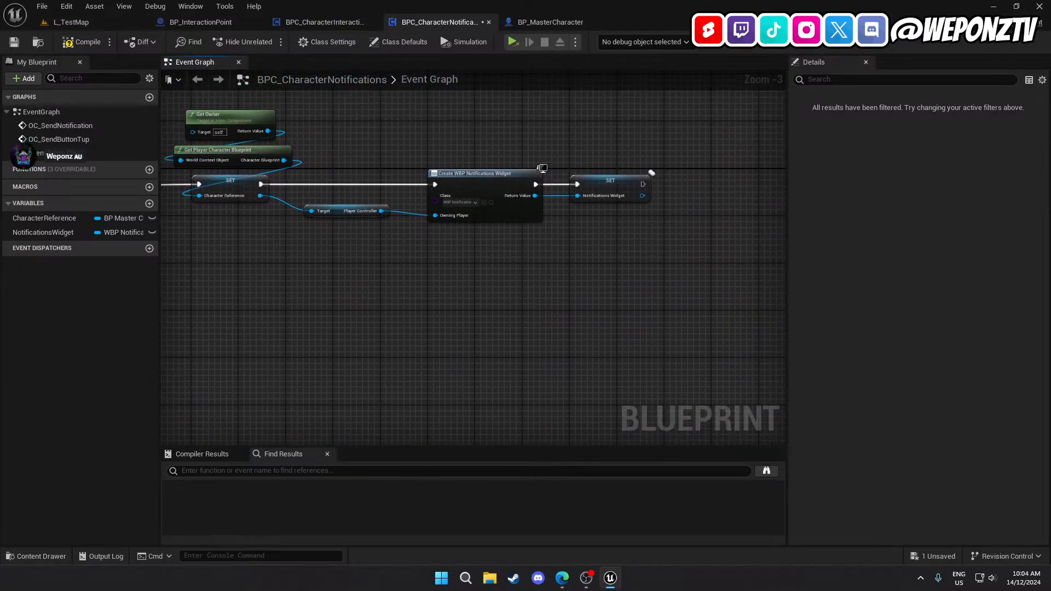
{"action": "right_click_drag", "start_coordinate": [575, 296], "coordinate": [382, 308]}
{"action": "left_click", "coordinate": [506, 200]}
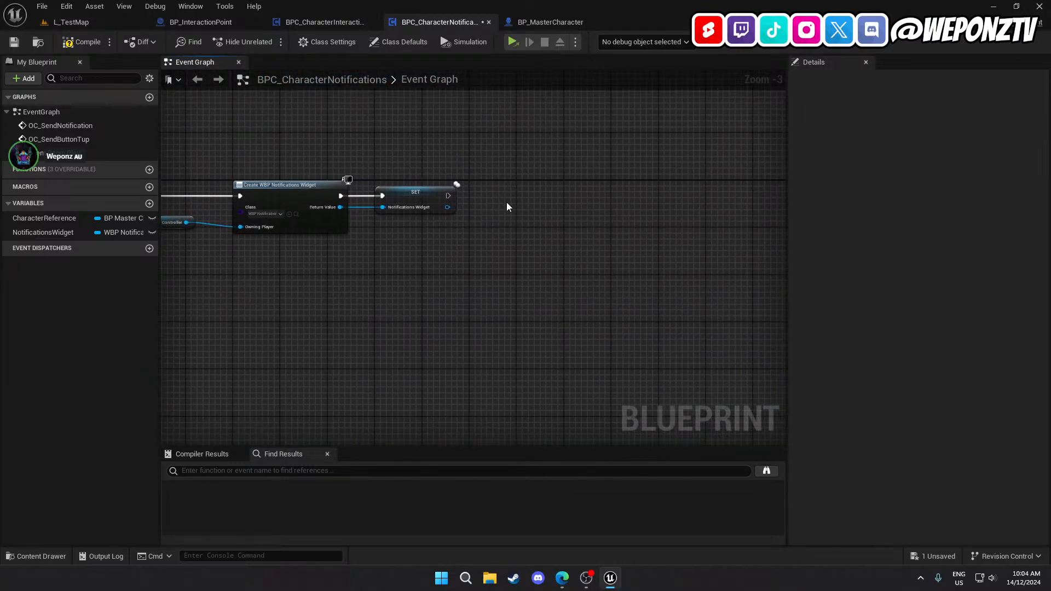
{"action": "key", "text": "ctrl+v"}
{"action": "left_click_drag", "start_coordinate": [445, 197], "coordinate": [451, 199]}
{"action": "left_click_drag", "start_coordinate": [531, 210], "coordinate": [542, 186]}
{"action": "left_click", "coordinate": [476, 253]}
Delete the validity check, widget creation, SET and Add to Viewport nodes after OC_SendNotification, plus the Notification Type wire's reroute points
{"action": "right_click_drag", "start_coordinate": [481, 256], "coordinate": [593, 75]}
{"action": "scroll", "coordinate": [598, 359], "scroll_direction": "down", "scroll_amount": 1}
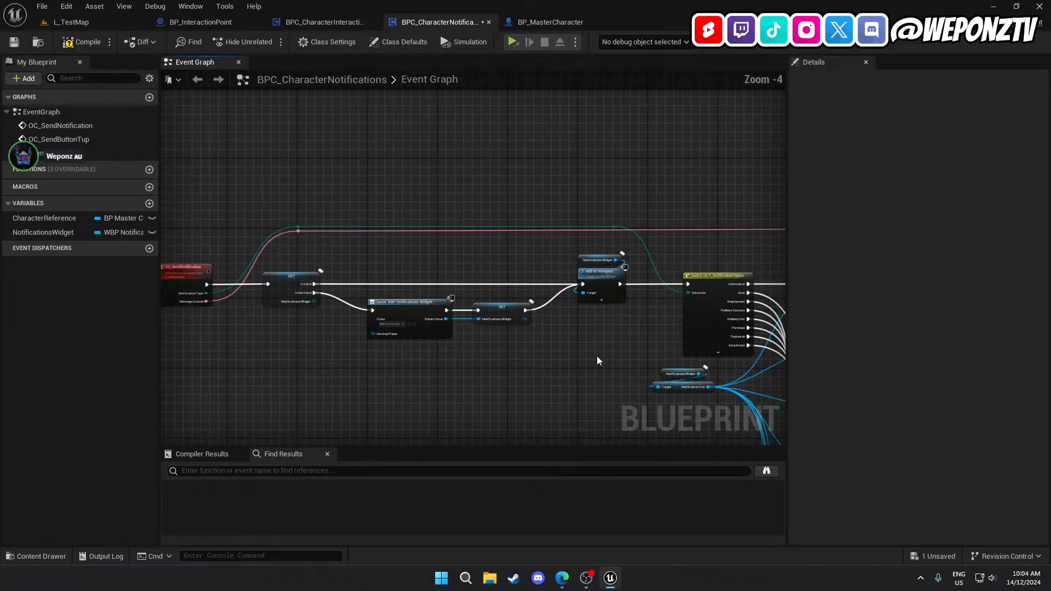
{"action": "left_click_drag", "start_coordinate": [597, 359], "coordinate": [302, 252]}
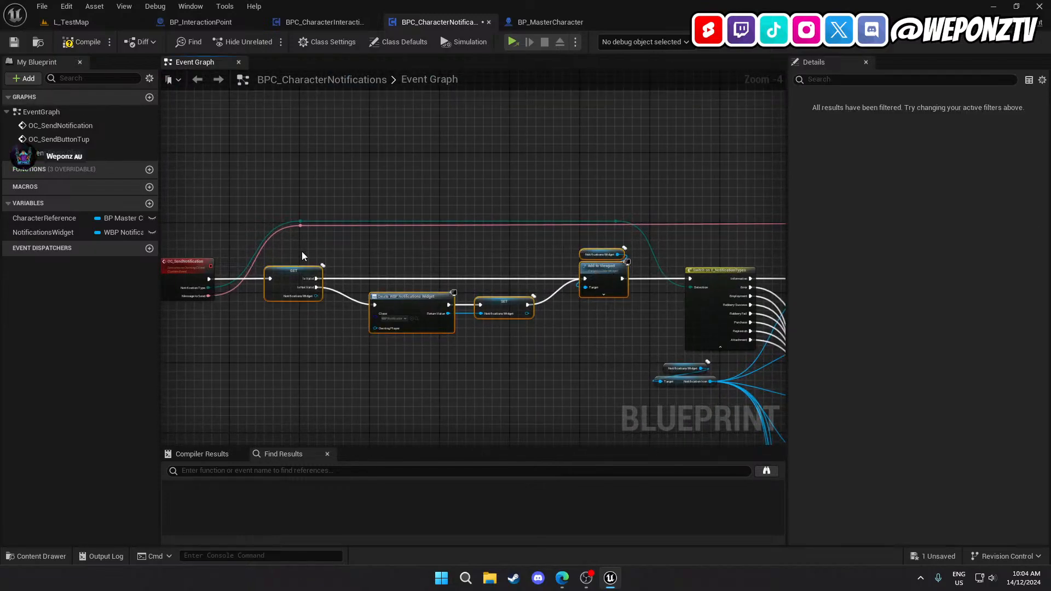
{"action": "key", "text": "Delete"}
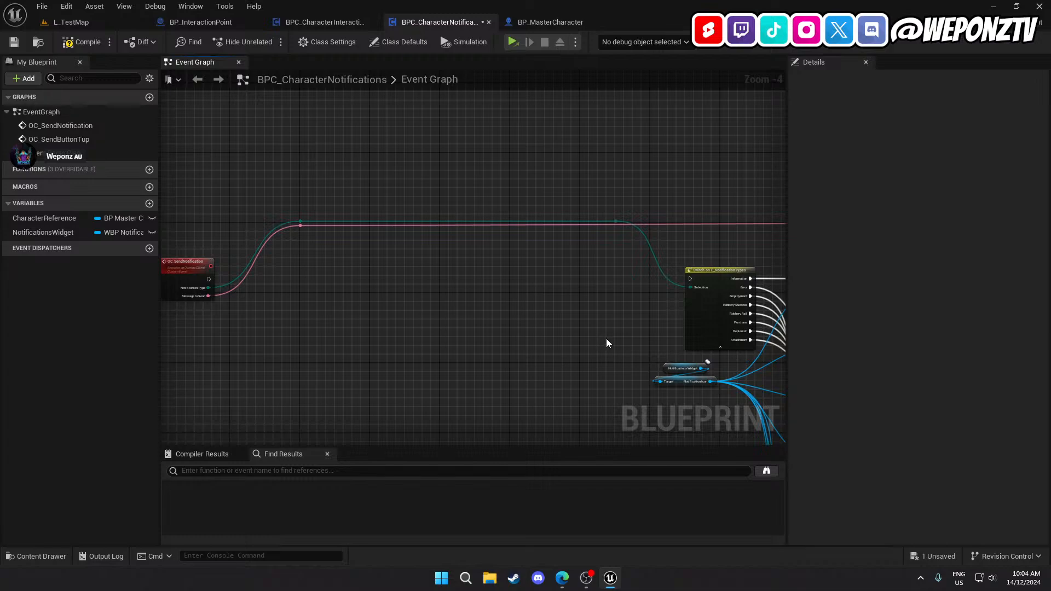
{"action": "left_click_drag", "start_coordinate": [608, 241], "coordinate": [609, 241]}
{"action": "key", "text": "Delete"}
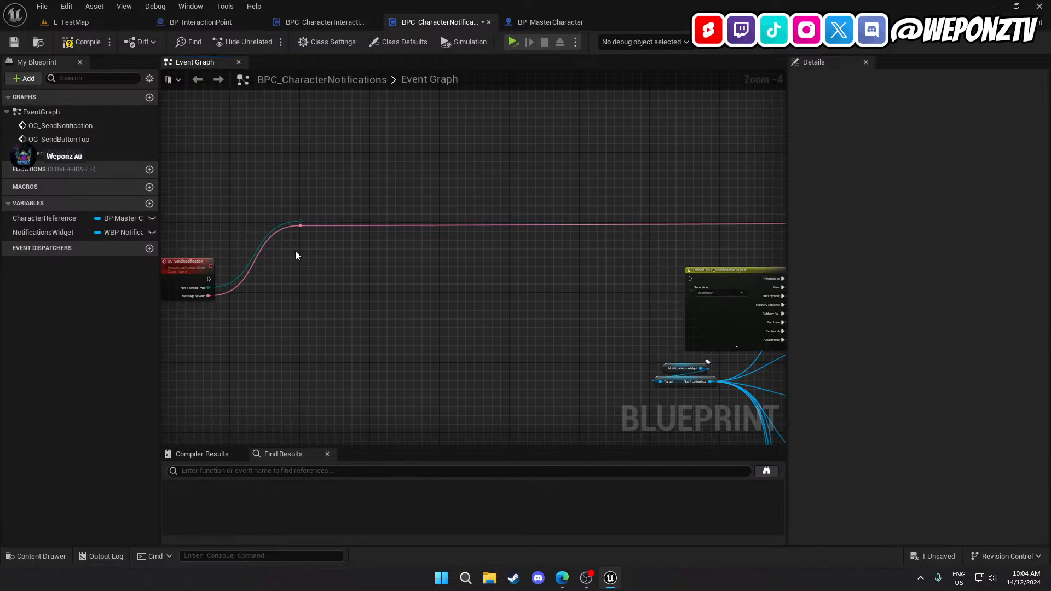
{"action": "left_click_drag", "start_coordinate": [314, 225], "coordinate": [315, 225]}
Move the Switch on E_NotificationTypes and all nodes following it closer to the OC_SendNotification event
{"action": "scroll", "coordinate": [421, 318], "scroll_direction": "down", "scroll_amount": 4}
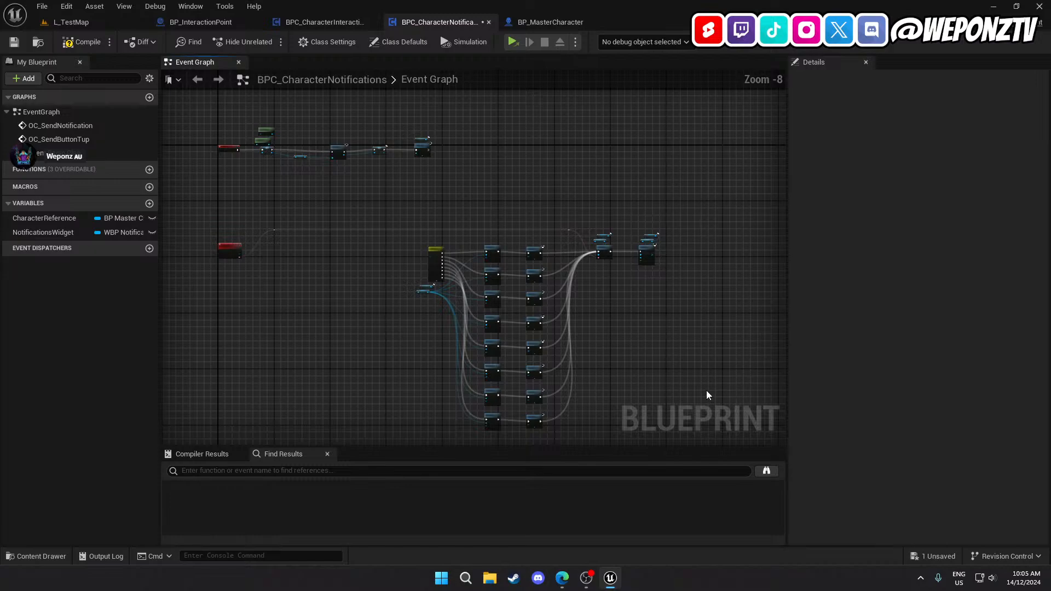
{"action": "right_click_drag", "start_coordinate": [710, 391], "coordinate": [670, 307]}
{"action": "left_click_drag", "start_coordinate": [572, 197], "coordinate": [341, 120]}
{"action": "scroll", "coordinate": [576, 146], "scroll_direction": "up", "scroll_amount": 3}
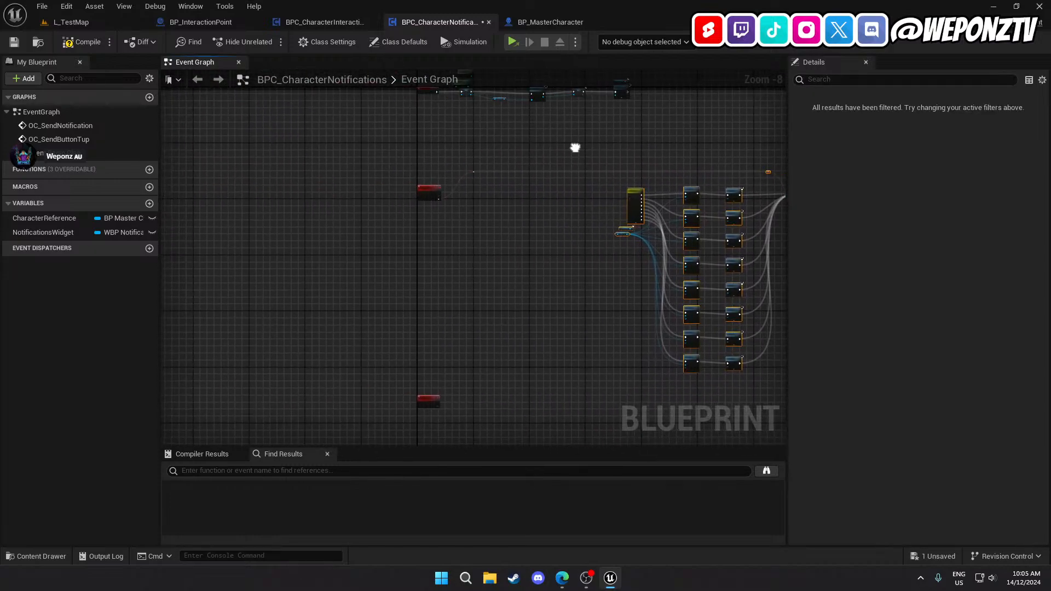
{"action": "right_click_drag", "start_coordinate": [722, 230], "coordinate": [431, 226]}
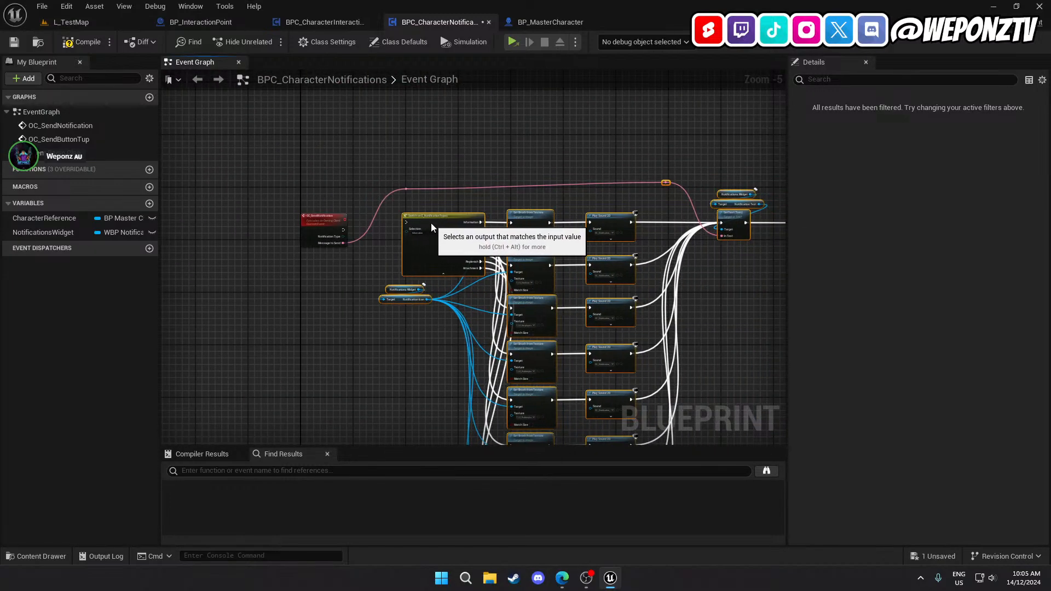
{"action": "scroll", "coordinate": [432, 227], "scroll_direction": "up", "scroll_amount": 4}
{"action": "left_click_drag", "start_coordinate": [400, 224], "coordinate": [409, 221]}
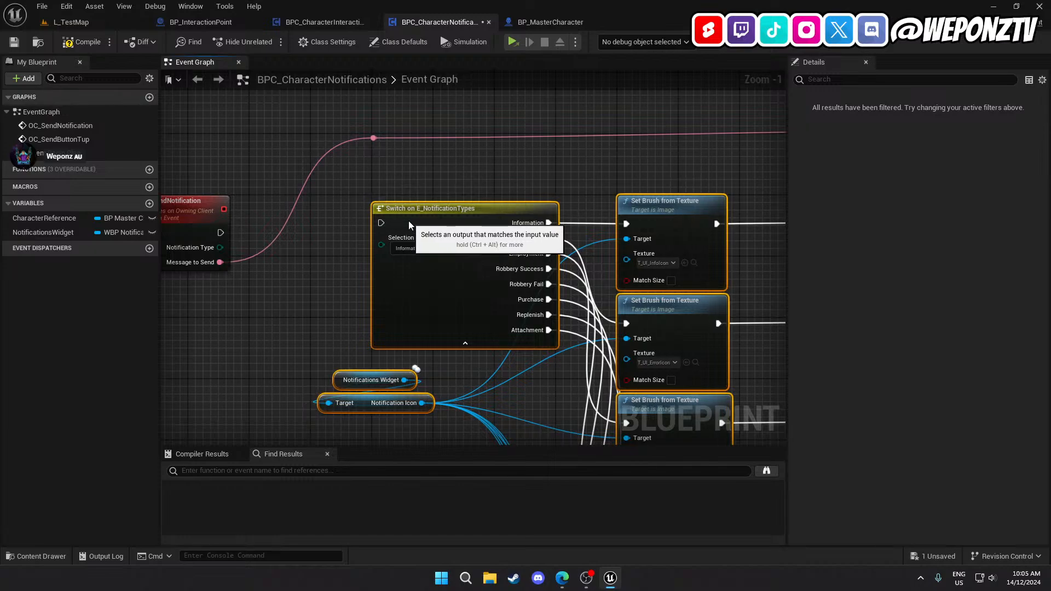
{"action": "right_click_drag", "start_coordinate": [358, 276], "coordinate": [493, 300]}
Connect OC_SendNotification's execution output to Switch on E_NotificationTypes and its Notification Type output to the Selection input
{"action": "left_click_drag", "start_coordinate": [372, 218], "coordinate": [586, 218]}
{"action": "left_click", "coordinate": [387, 265]}
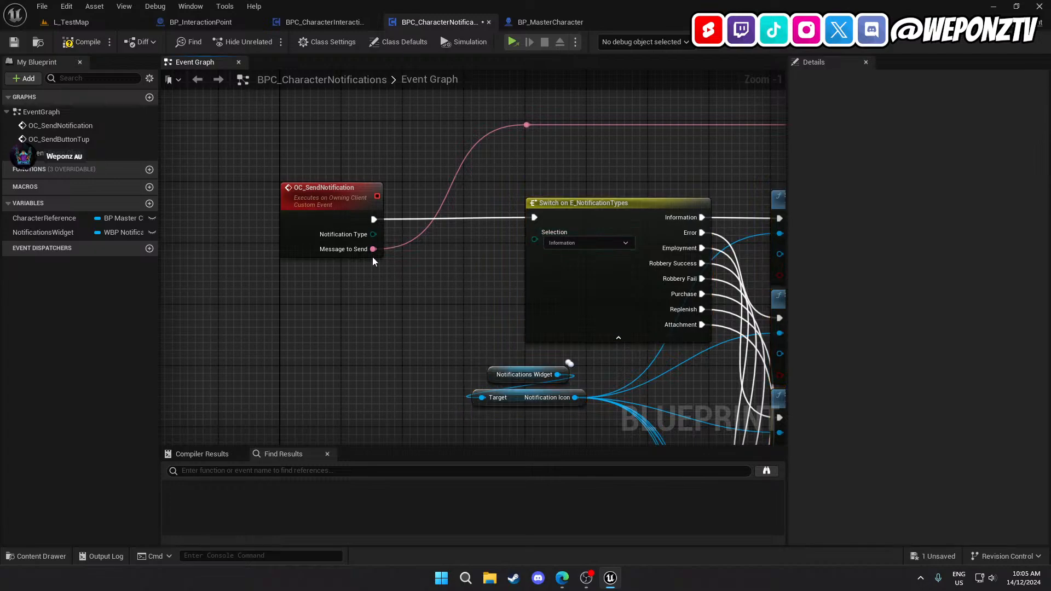
{"action": "left_click_drag", "start_coordinate": [373, 235], "coordinate": [535, 240]}
{"action": "right_click_drag", "start_coordinate": [478, 300], "coordinate": [377, 264]}
{"action": "scroll", "coordinate": [411, 219], "scroll_direction": "down", "scroll_amount": 4}
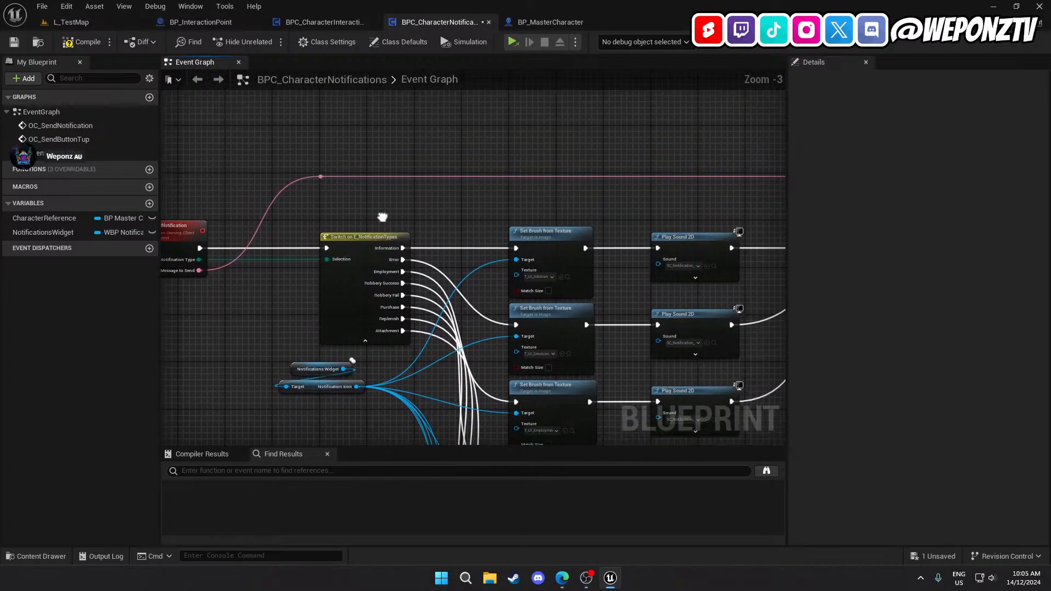
{"action": "right_click_drag", "start_coordinate": [346, 278], "coordinate": [313, 296]}
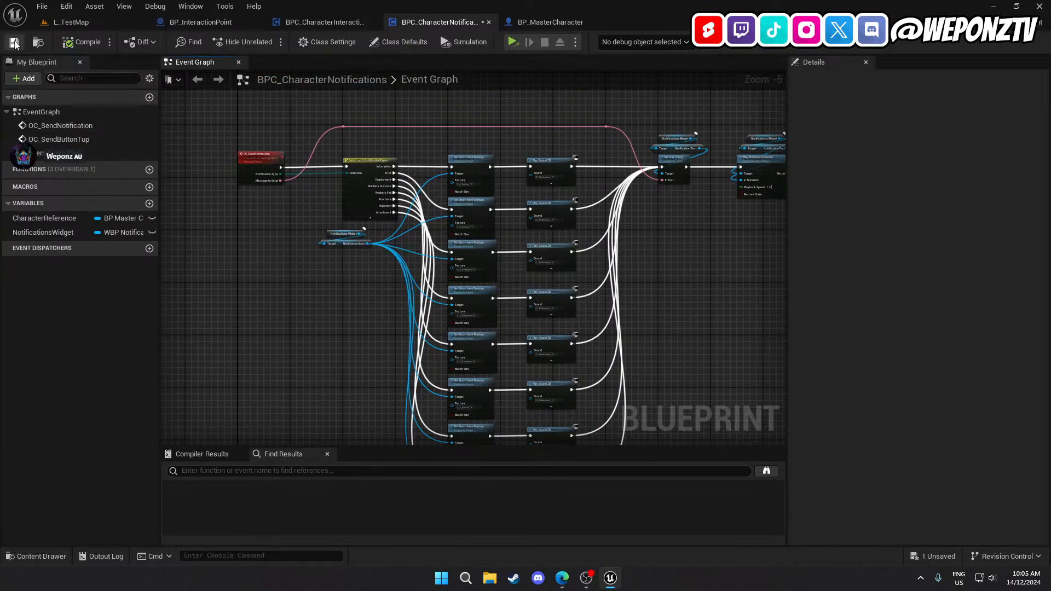
Move the OC_SendButtonTup event farther below the notification logic, and compile and save the blueprint
{"action": "right_click_drag", "start_coordinate": [300, 289], "coordinate": [318, 75]}
{"action": "right_click_drag", "start_coordinate": [262, 258], "coordinate": [317, 112]}
{"action": "scroll", "coordinate": [317, 202], "scroll_direction": "up", "scroll_amount": 2}
{"action": "left_click_drag", "start_coordinate": [336, 200], "coordinate": [336, 294]}
{"action": "left_click", "coordinate": [387, 208]}
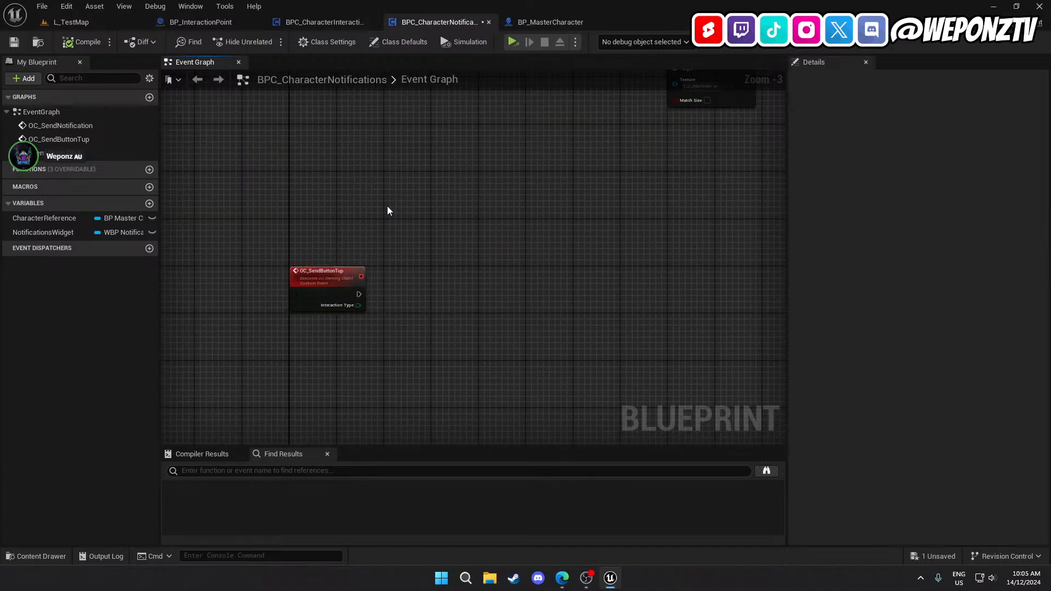
{"action": "scroll", "coordinate": [376, 241], "scroll_direction": "down", "scroll_amount": 2}
{"action": "scroll", "coordinate": [376, 241], "scroll_direction": "down", "scroll_amount": 1}
{"action": "right_click_drag", "start_coordinate": [407, 183], "coordinate": [337, 386]}
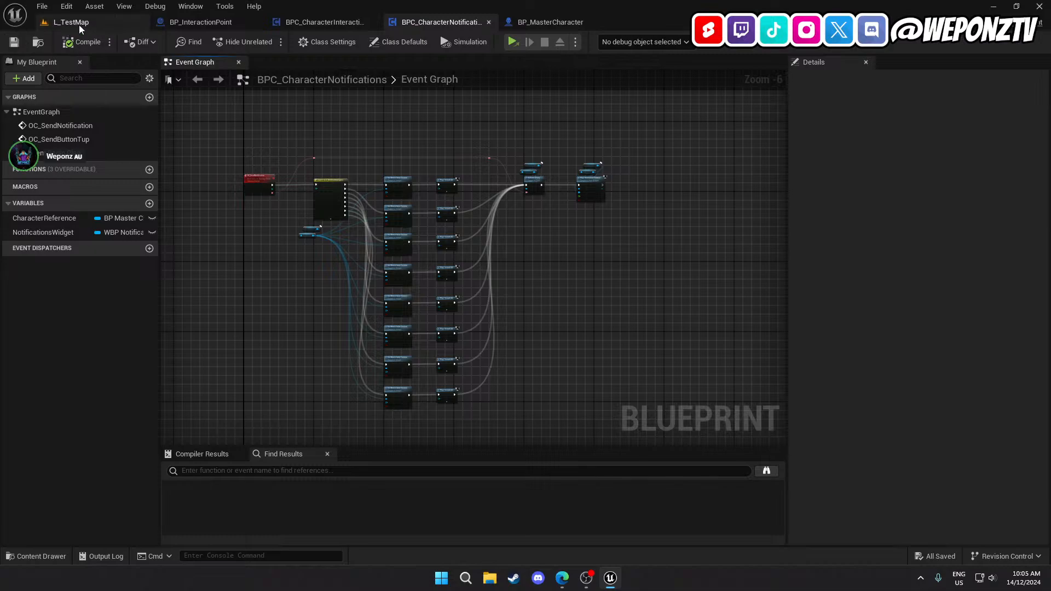
From L_TestMap, open the WBP_Notifications widget blueprint in the _Game/UI/Widgets folder
{"action": "left_click", "coordinate": [77, 23]}
{"action": "left_click", "coordinate": [250, 394]}
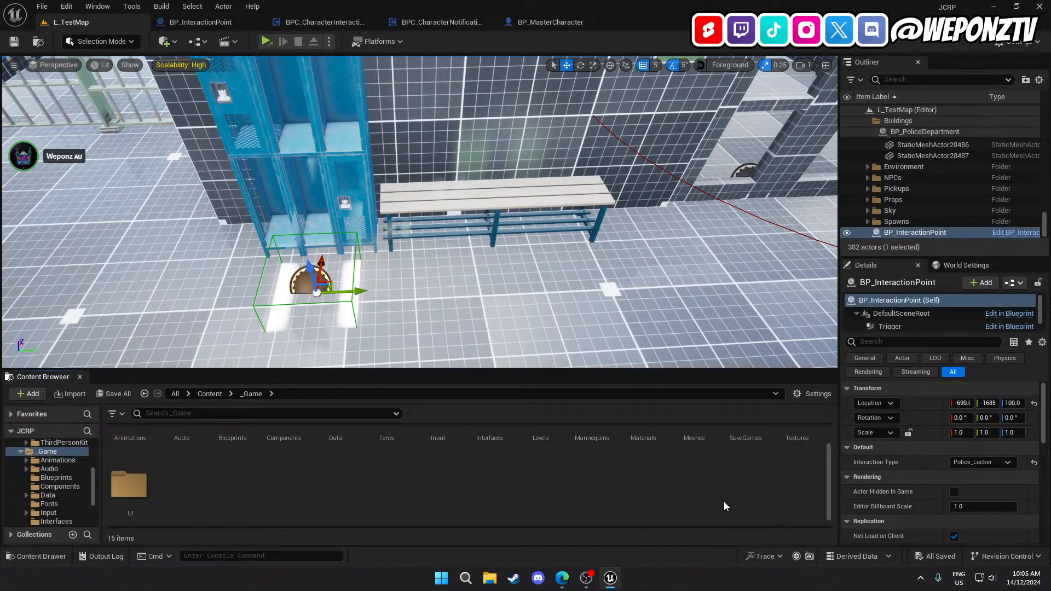
{"action": "double_click", "coordinate": [133, 503]}
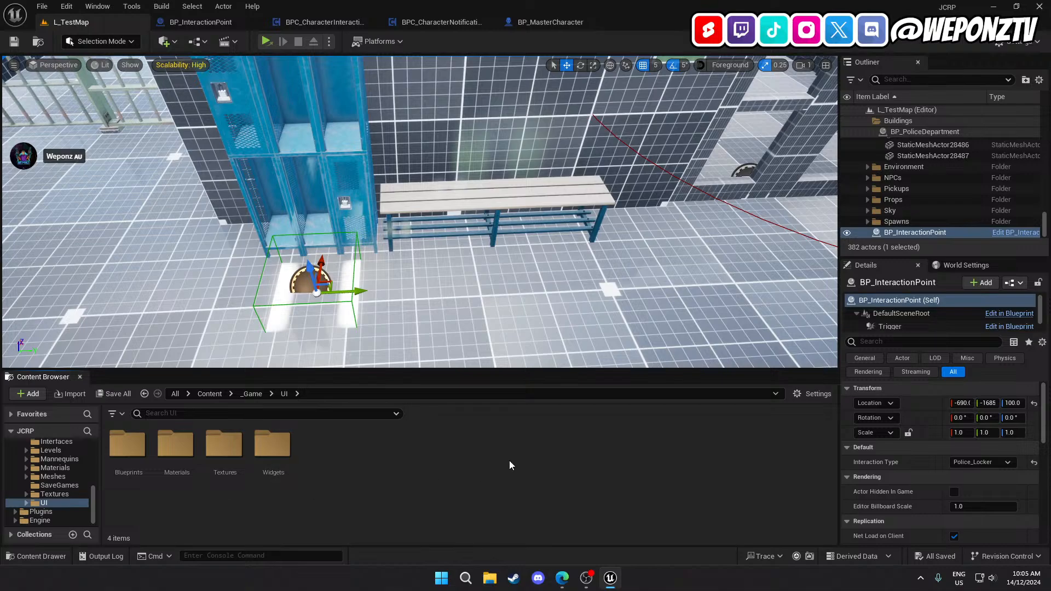
{"action": "double_click", "coordinate": [273, 447]}
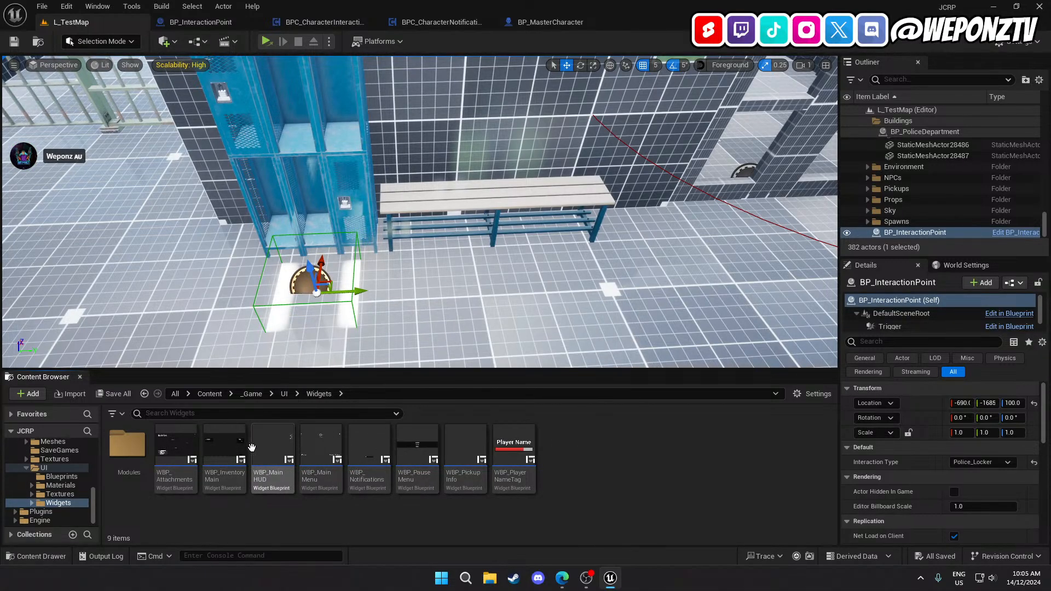
{"action": "double_click", "coordinate": [387, 463]}
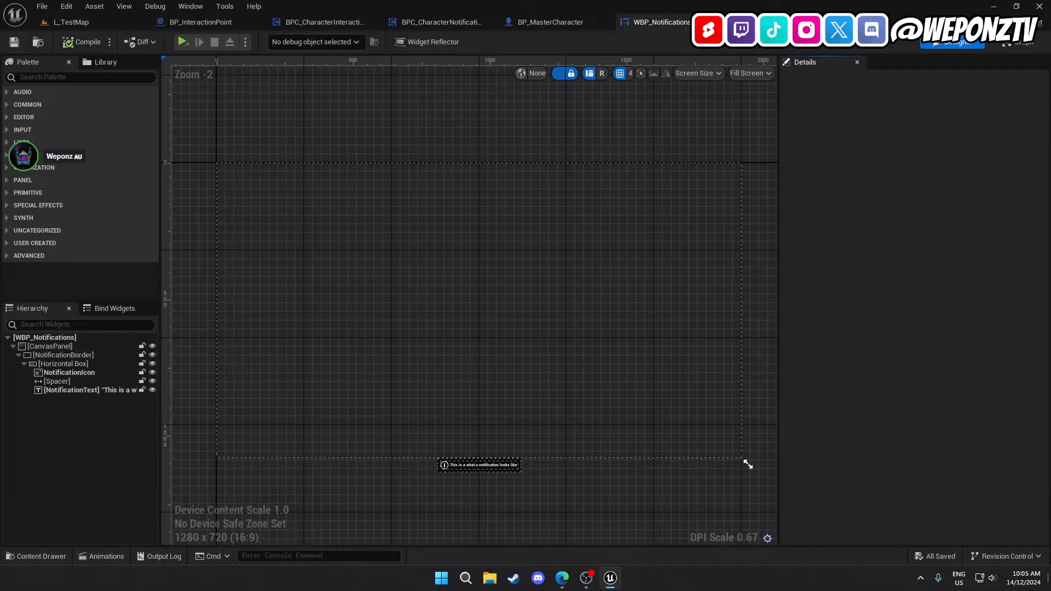
Switch to the desktop and open the Icons folder inside JCRP Files in File Explorer
{"action": "key", "text": "super+d"}
{"action": "double_click", "coordinate": [646, 76]}
{"action": "double_click", "coordinate": [373, 350]}
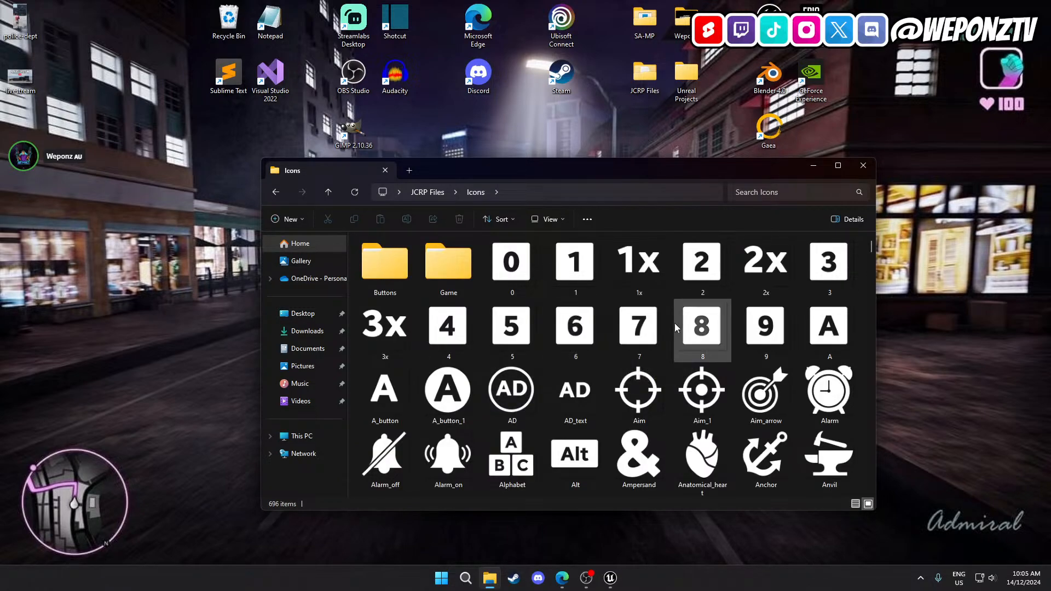
Find the white F key icon in the Icons folder and copy it onto the desktop
{"action": "scroll", "coordinate": [675, 321], "scroll_direction": "down", "scroll_amount": 5}
{"action": "scroll", "coordinate": [677, 327], "scroll_direction": "down", "scroll_amount": 12}
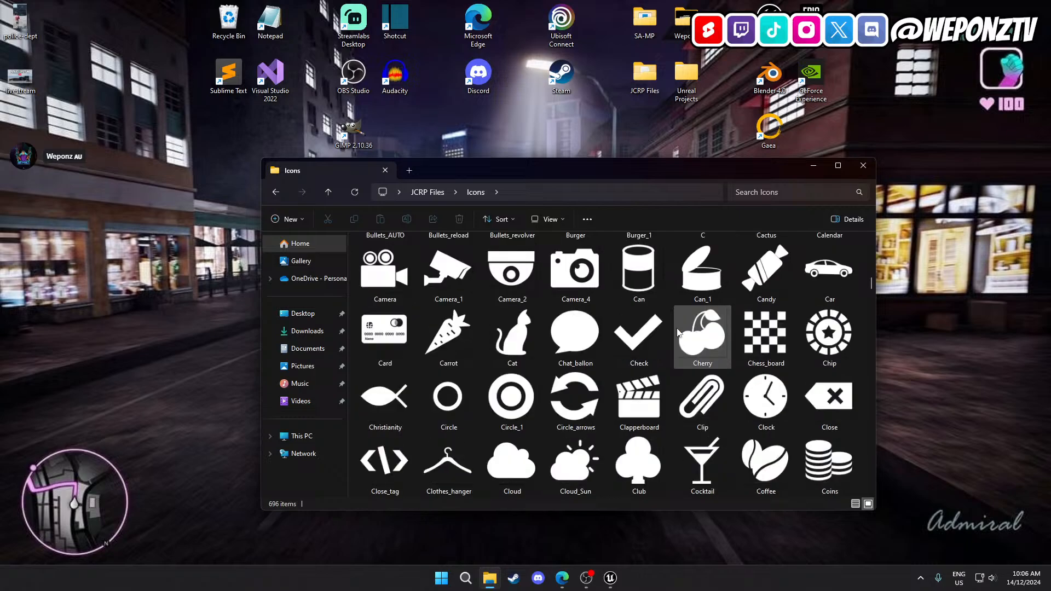
{"action": "scroll", "coordinate": [678, 332], "scroll_direction": "down", "scroll_amount": 10}
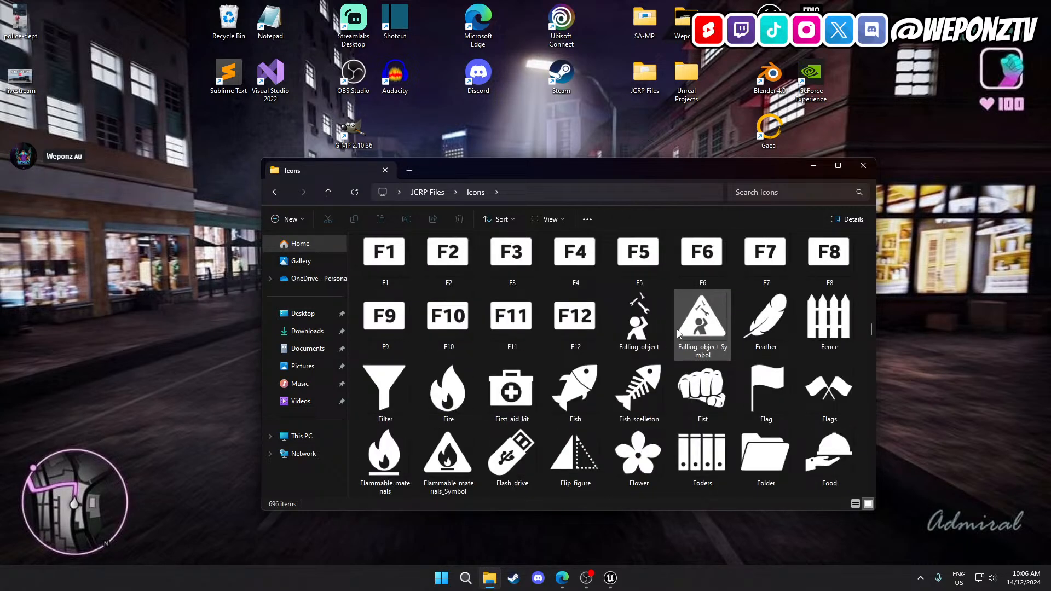
{"action": "scroll", "coordinate": [677, 332], "scroll_direction": "down", "scroll_amount": 3}
{"action": "scroll", "coordinate": [678, 331], "scroll_direction": "up", "scroll_amount": 5}
{"action": "scroll", "coordinate": [677, 332], "scroll_direction": "up", "scroll_amount": 2}
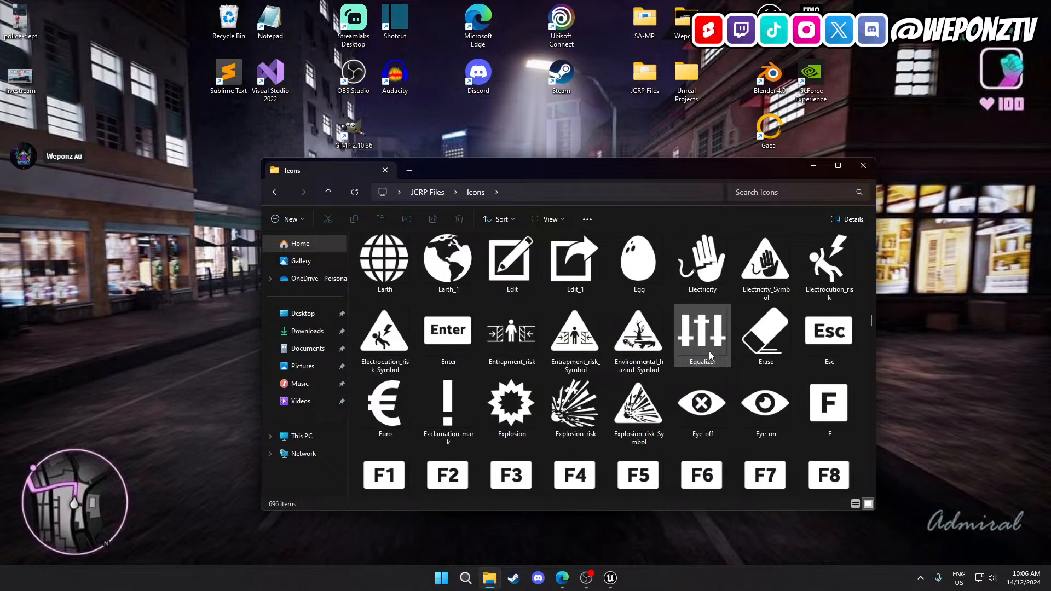
{"action": "left_click", "coordinate": [832, 402]}
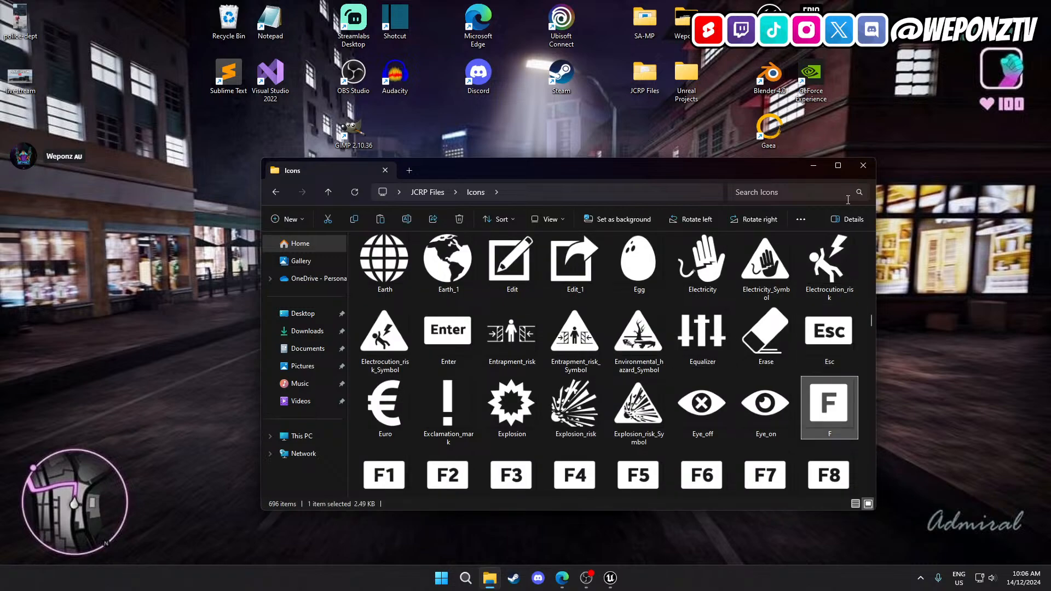
{"action": "left_click", "coordinate": [816, 166]}
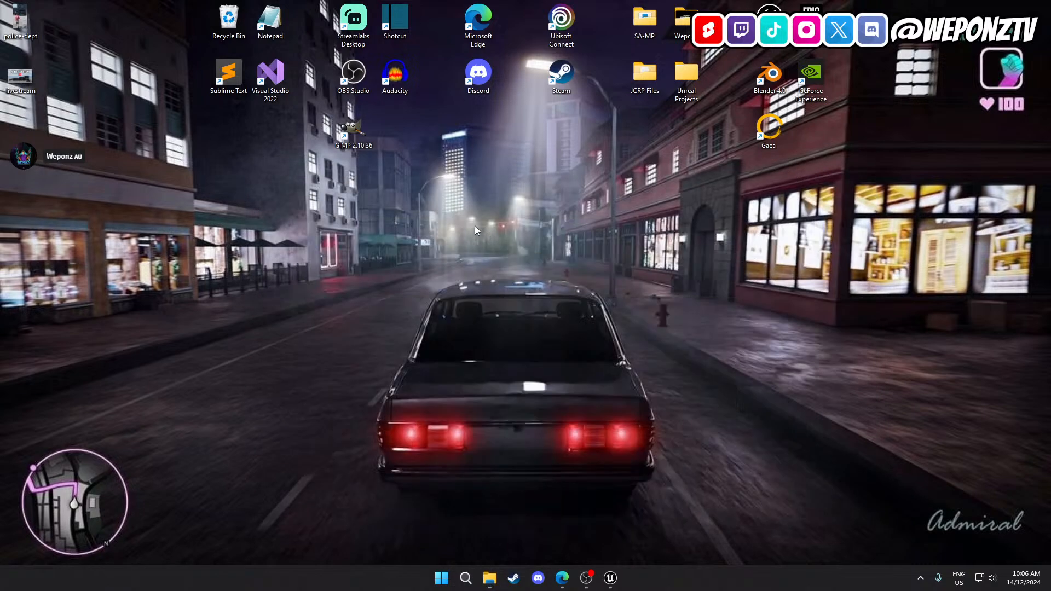
{"action": "key", "text": "ctrl+v"}
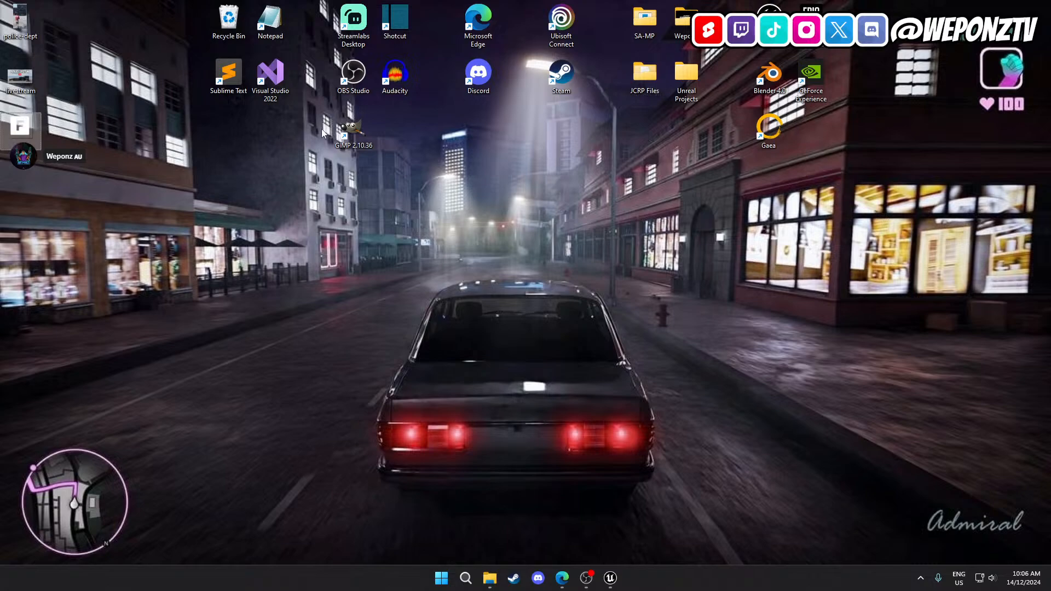
Open the desktop copy of the F key icon in GIMP
{"action": "left_click", "coordinate": [106, 179]}
{"action": "right_click", "coordinate": [16, 130]}
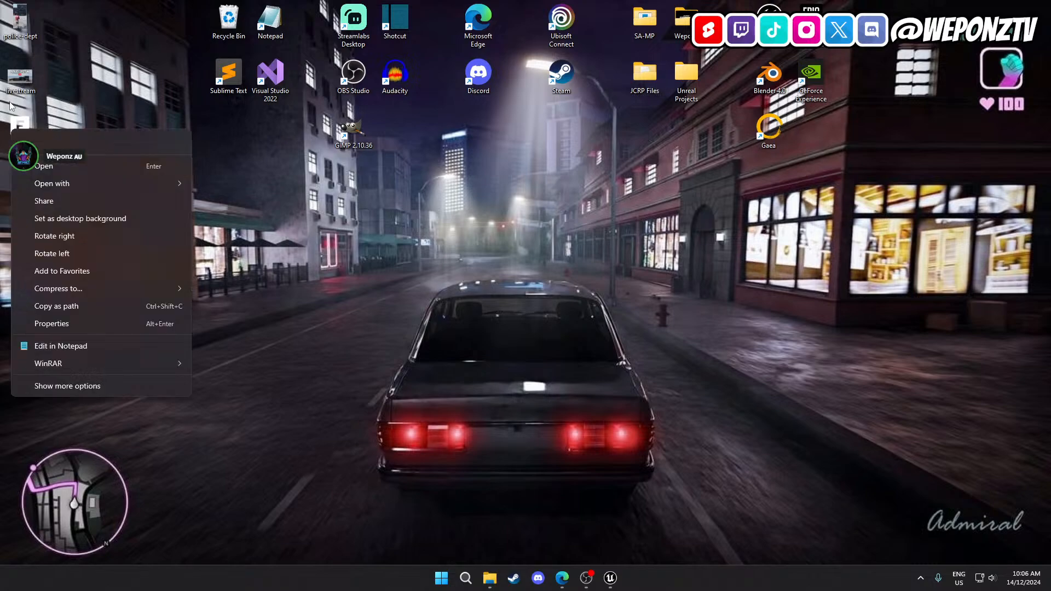
{"action": "mouse_move", "coordinate": [127, 188]}
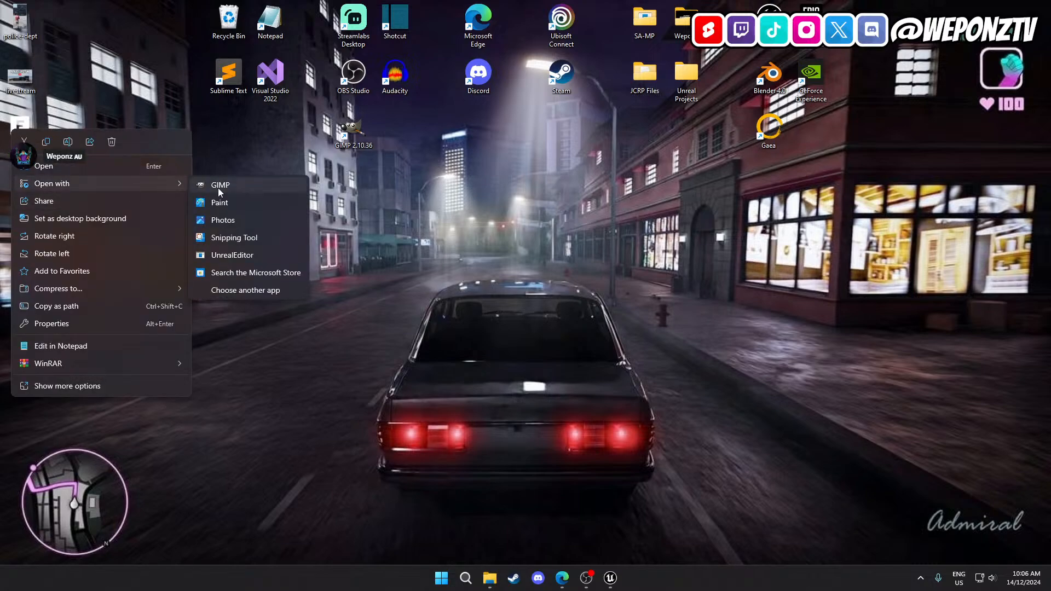
{"action": "left_click", "coordinate": [218, 187]}
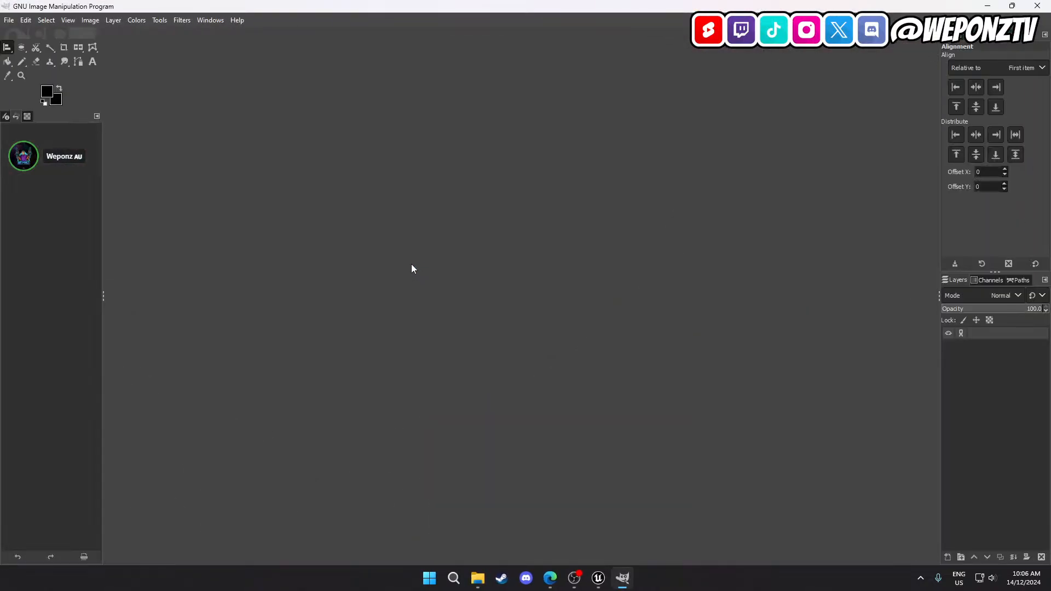
Create a selection from the F.PNG layer's alpha and grow it by 10 px
{"action": "left_click", "coordinate": [112, 20]}
{"action": "mouse_move", "coordinate": [178, 155]}
{"action": "left_click", "coordinate": [284, 230]}
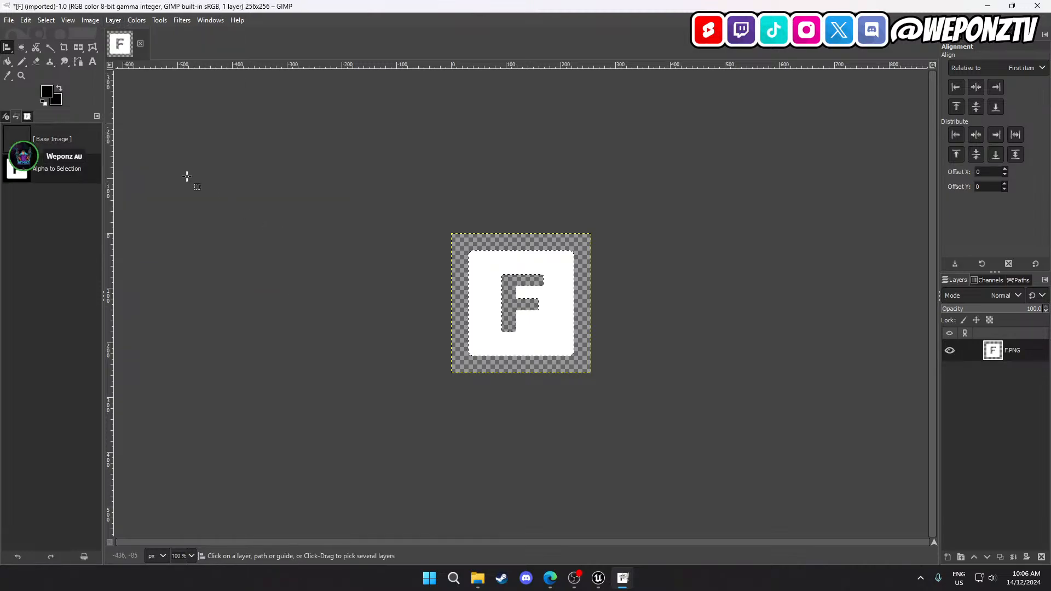
{"action": "left_click", "coordinate": [44, 20]}
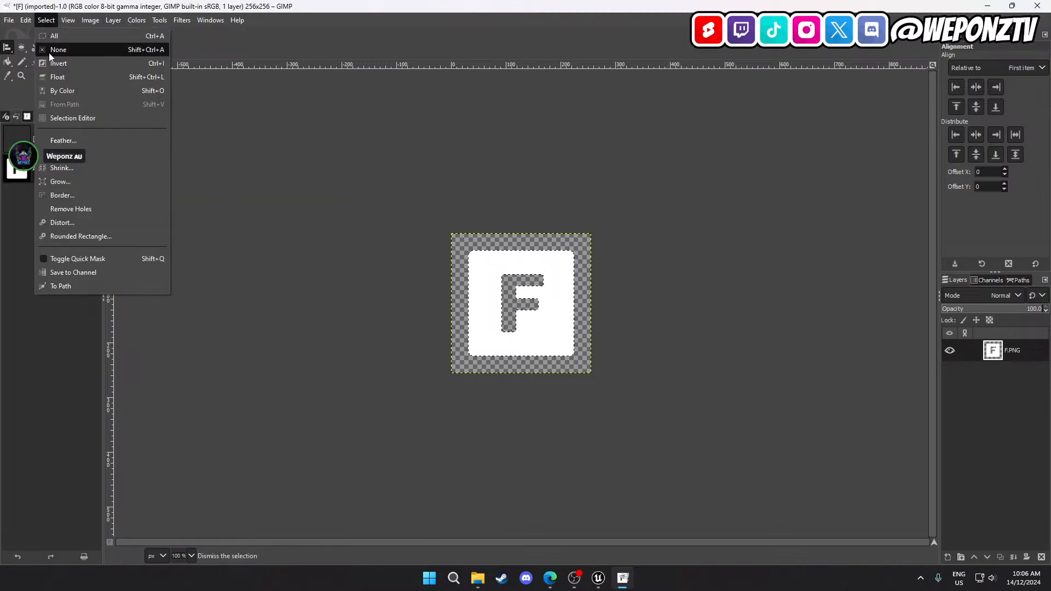
{"action": "left_click", "coordinate": [76, 182]}
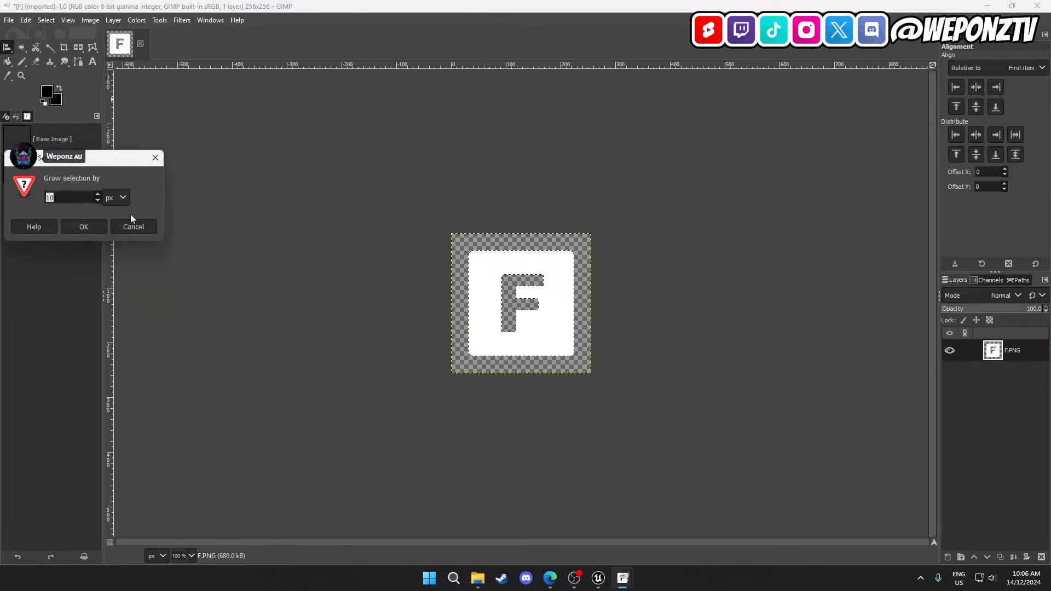
{"action": "left_click", "coordinate": [84, 227]}
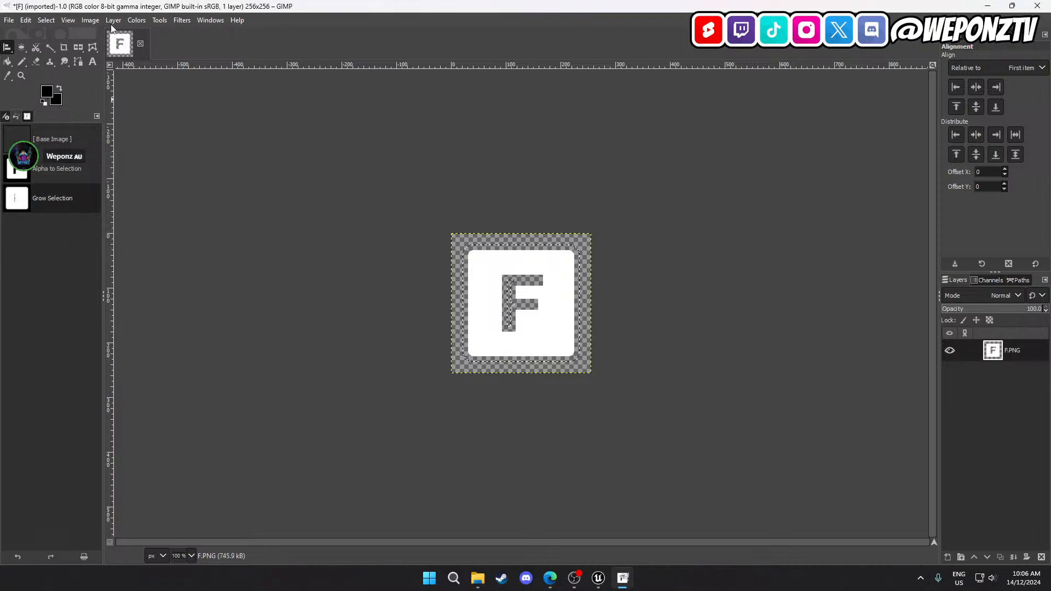
{"action": "left_click", "coordinate": [46, 20]}
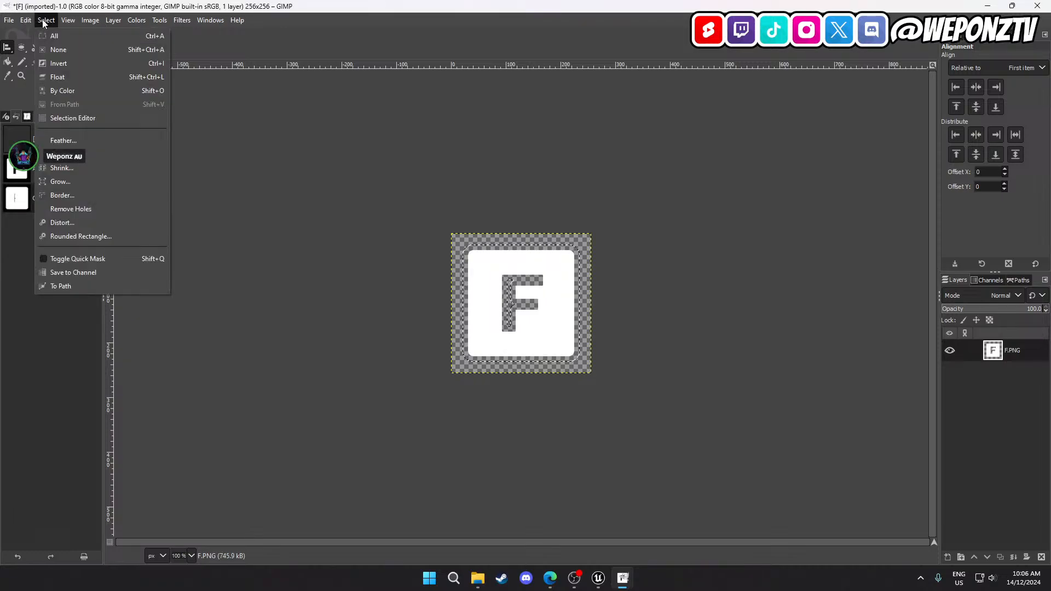
{"action": "left_click", "coordinate": [60, 182]}
{"action": "left_click", "coordinate": [151, 221]}
Add a new 256 × 256 px layer filled with transparency above the F.PNG layer
{"action": "left_click", "coordinate": [113, 21]}
{"action": "left_click", "coordinate": [135, 36]}
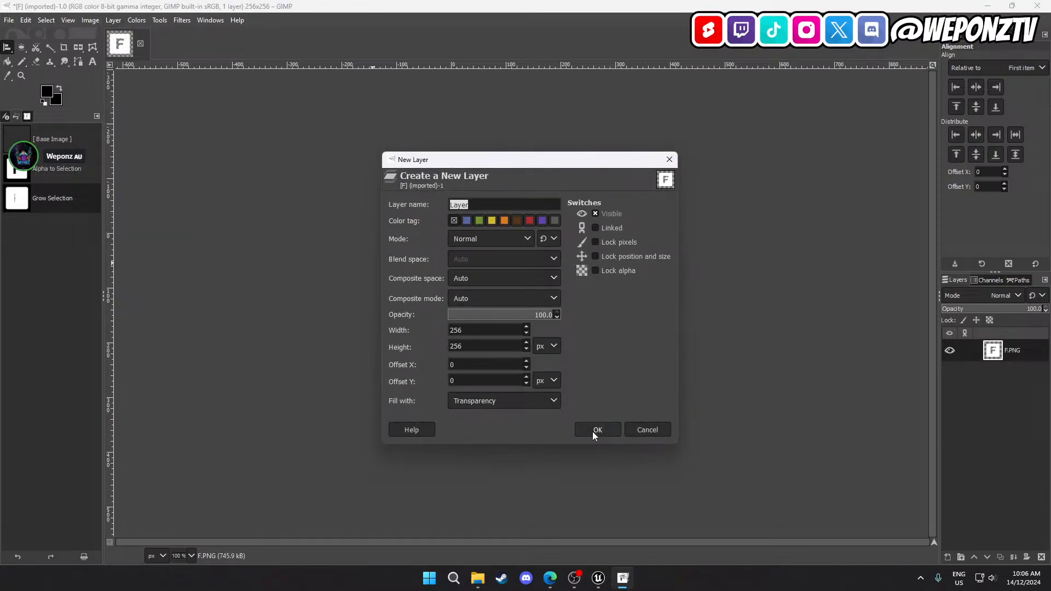
{"action": "left_click", "coordinate": [595, 436]}
Bucket-fill the grown selection on the new layer with black, HTML notation 000000
{"action": "left_click", "coordinate": [7, 61]}
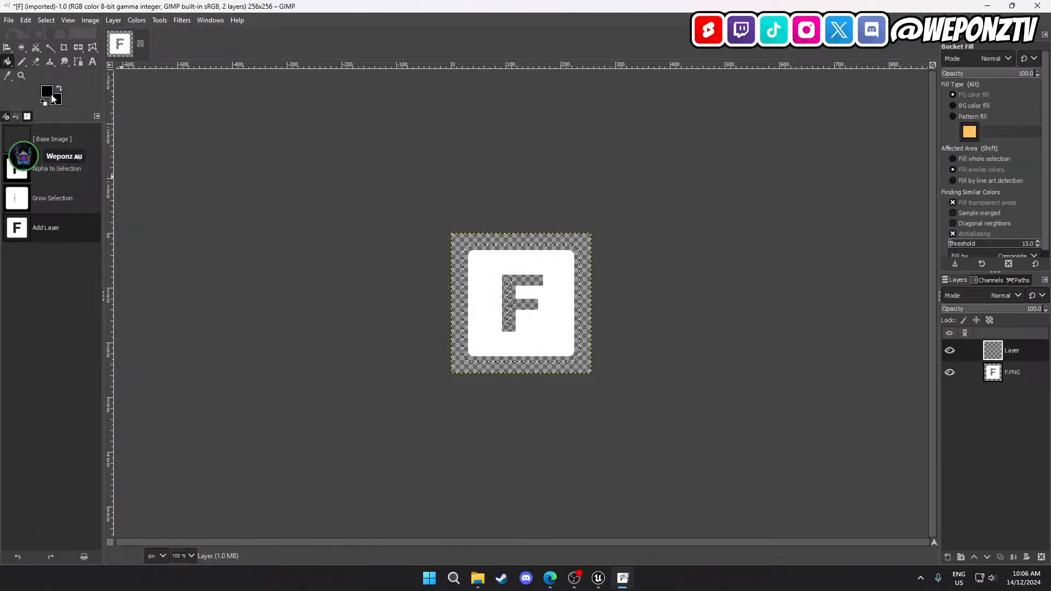
{"action": "left_click", "coordinate": [46, 91]}
{"action": "left_click", "coordinate": [146, 292]}
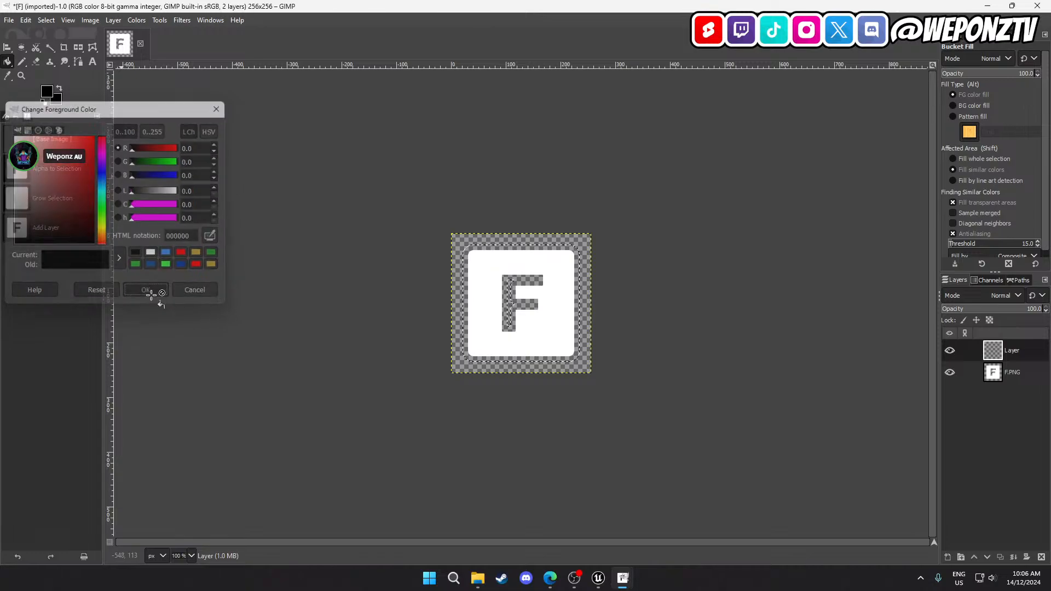
{"action": "left_click", "coordinate": [668, 300]}
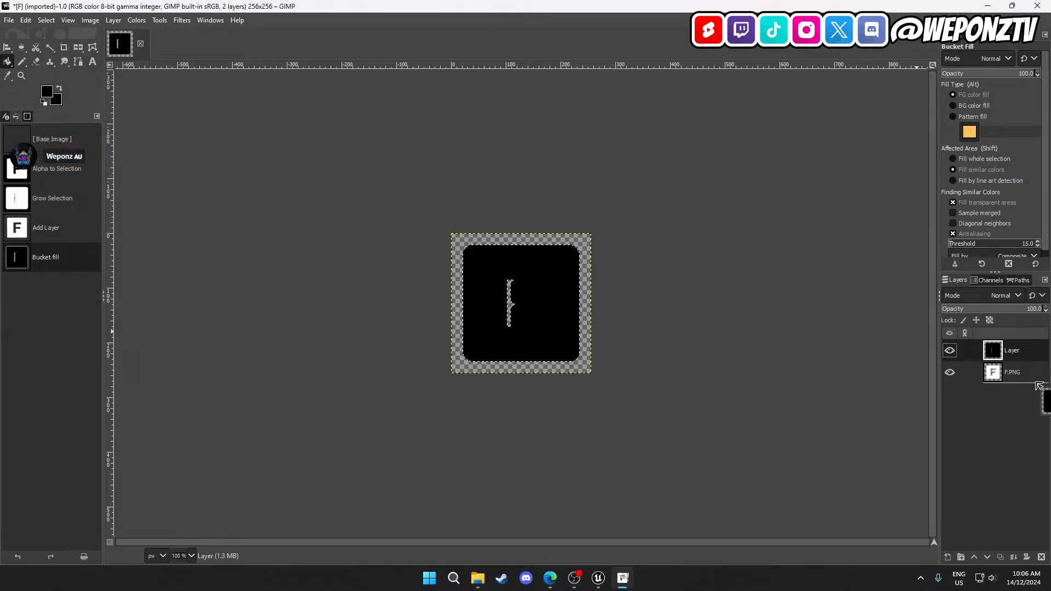
Move the black-filled layer beneath the F.PNG layer and clear the selection, with the Pencil tool active
{"action": "left_click_drag", "start_coordinate": [1039, 385], "coordinate": [1032, 384]}
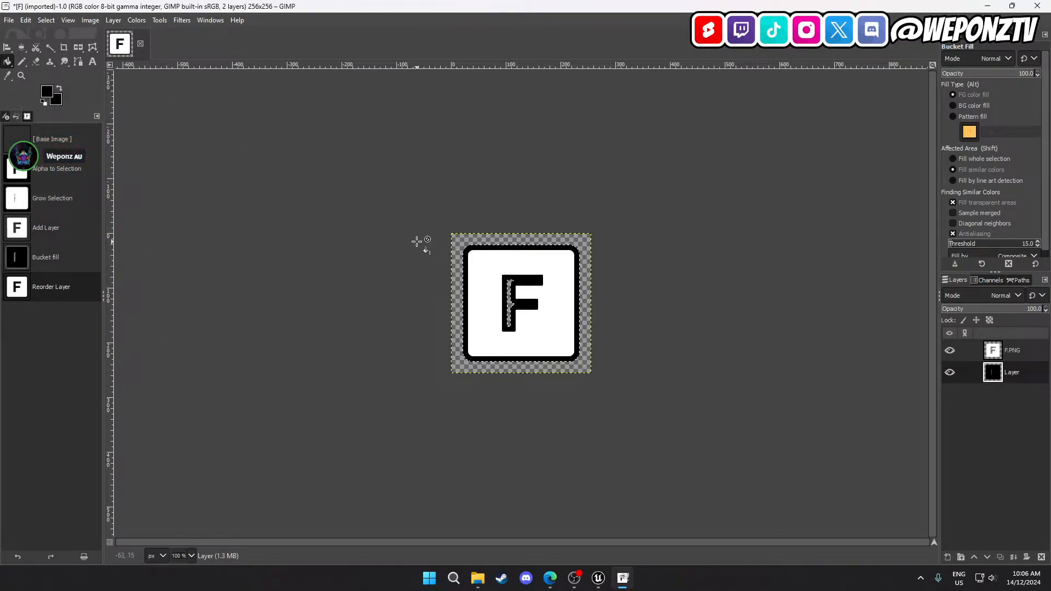
{"action": "scroll", "coordinate": [516, 268], "scroll_direction": "up", "scroll_amount": 5, "text": "ctrl"}
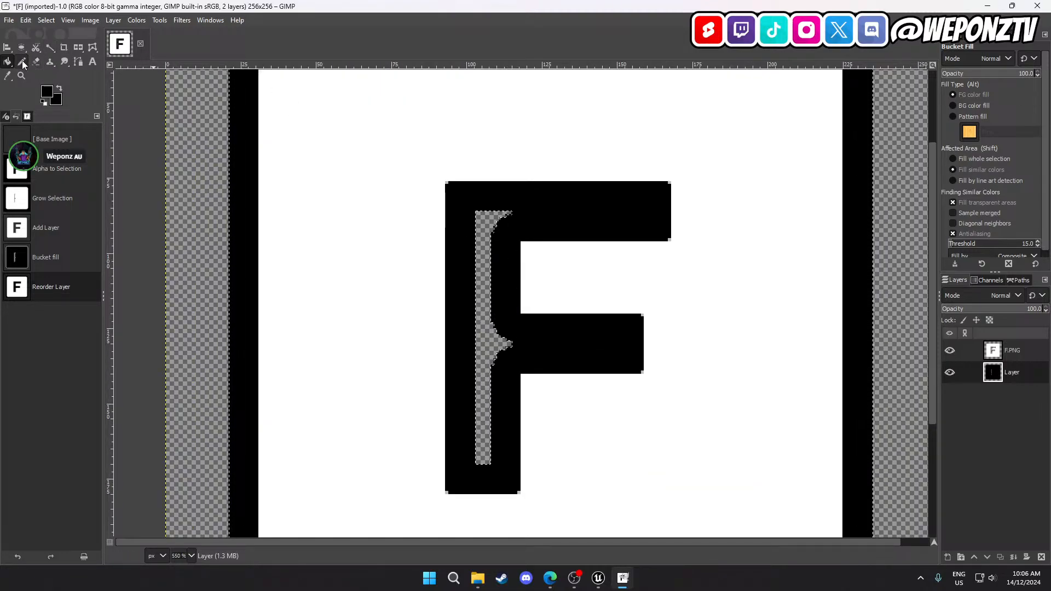
{"action": "left_click", "coordinate": [23, 61]}
{"action": "left_click", "coordinate": [46, 20]}
{"action": "left_click", "coordinate": [57, 45]}
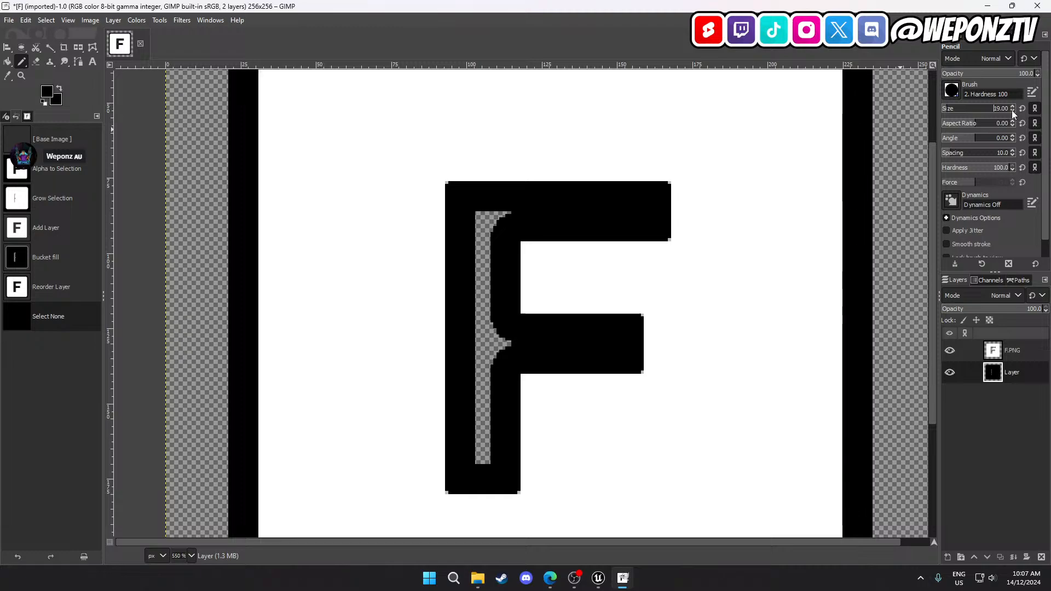
Paint over the transparent gap inside the letter F's stem in black with a size 16 pencil
{"action": "left_click_drag", "start_coordinate": [486, 228], "coordinate": [490, 225]}
{"action": "left_click", "coordinate": [498, 222]}
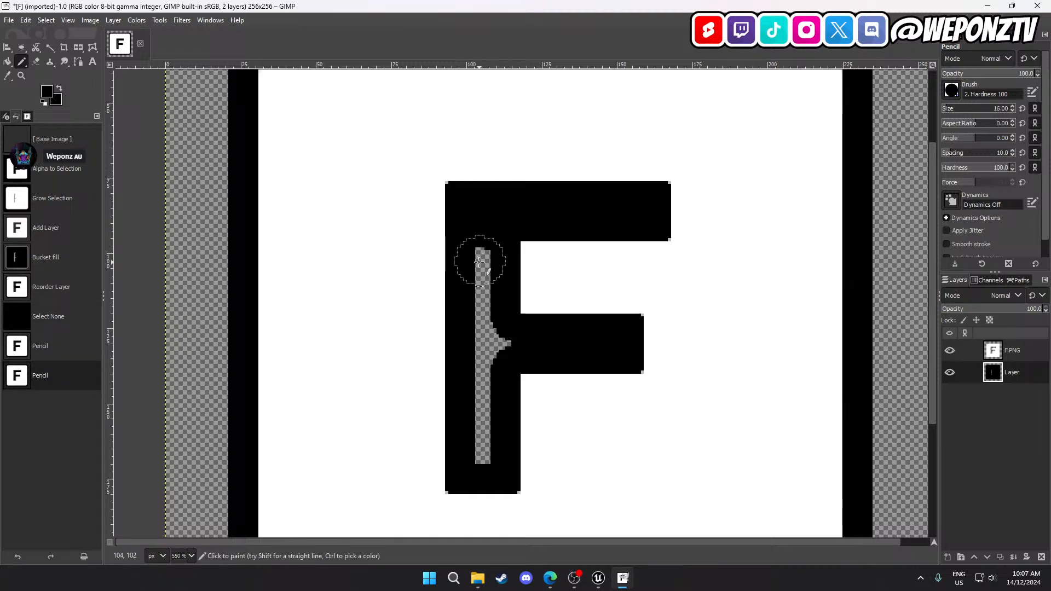
{"action": "left_click", "coordinate": [480, 260]}
{"action": "left_click", "coordinate": [477, 302]}
{"action": "left_click", "coordinate": [483, 332]}
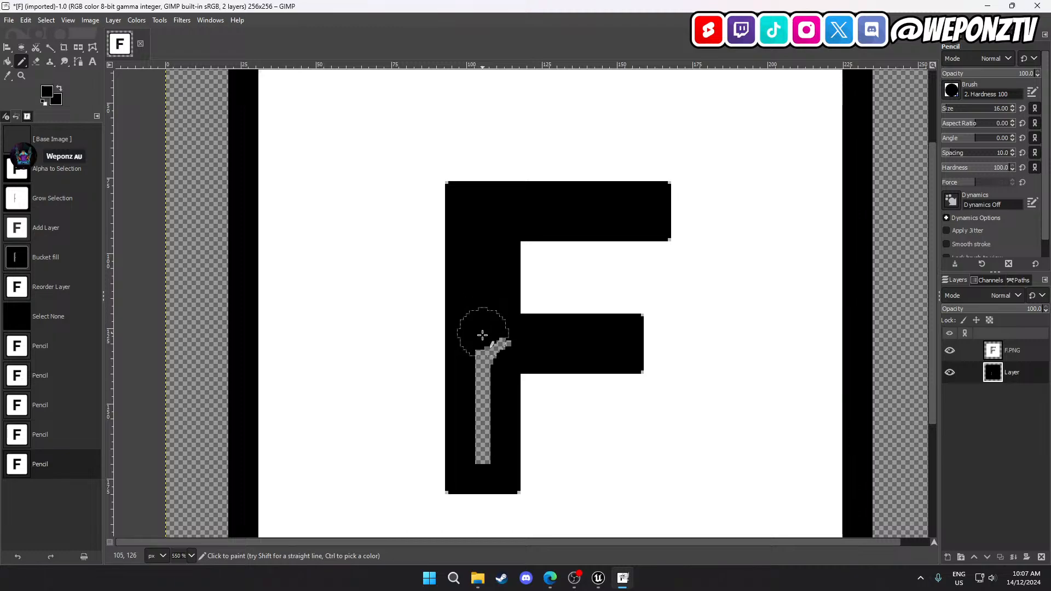
{"action": "left_click", "coordinate": [483, 353]}
{"action": "left_click_drag", "start_coordinate": [481, 362], "coordinate": [483, 423]}
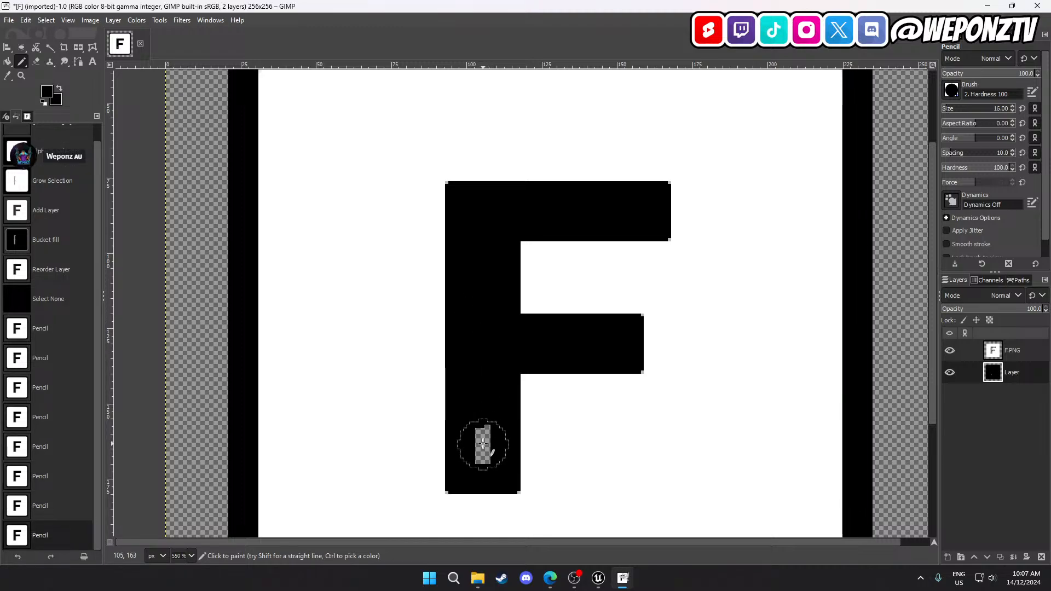
{"action": "left_click", "coordinate": [481, 442]}
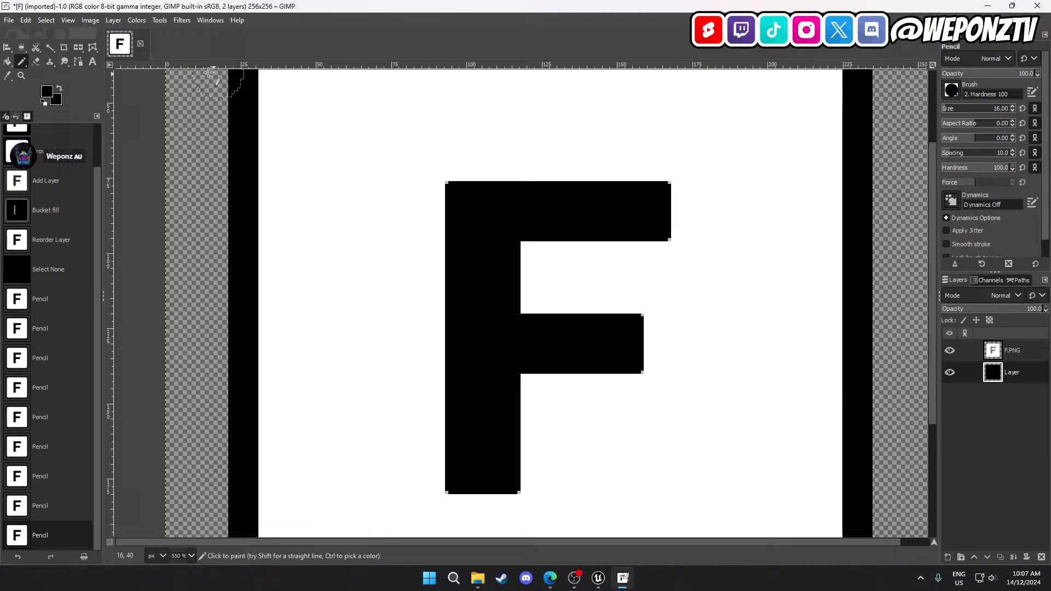
Export the image to the Desktop as T_UI_Button_F.PNG and quit GIMP, discarding the unsaved changes
{"action": "left_click", "coordinate": [9, 21]}
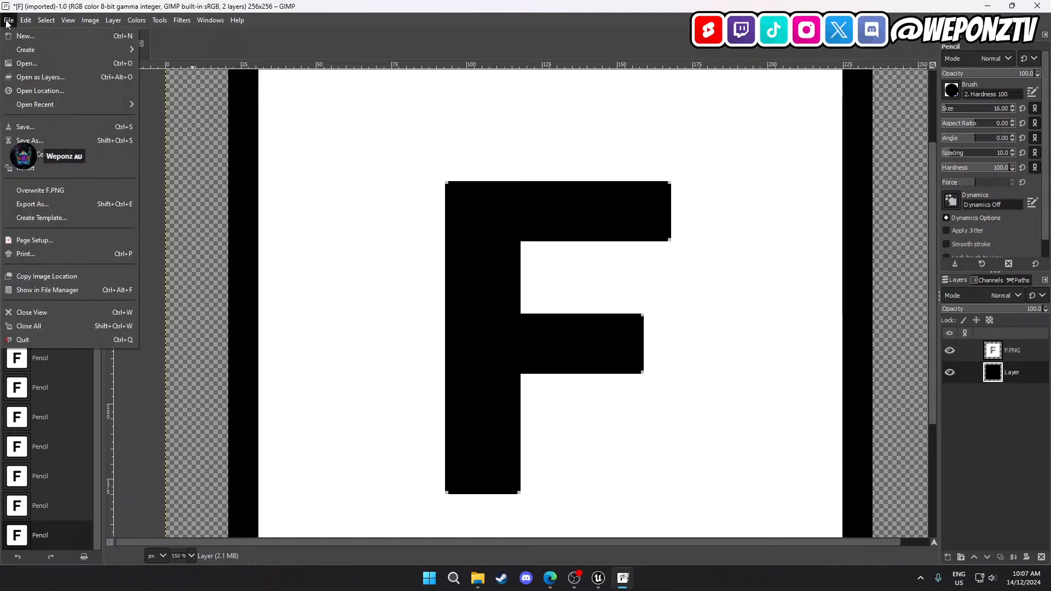
{"action": "left_click", "coordinate": [46, 204]}
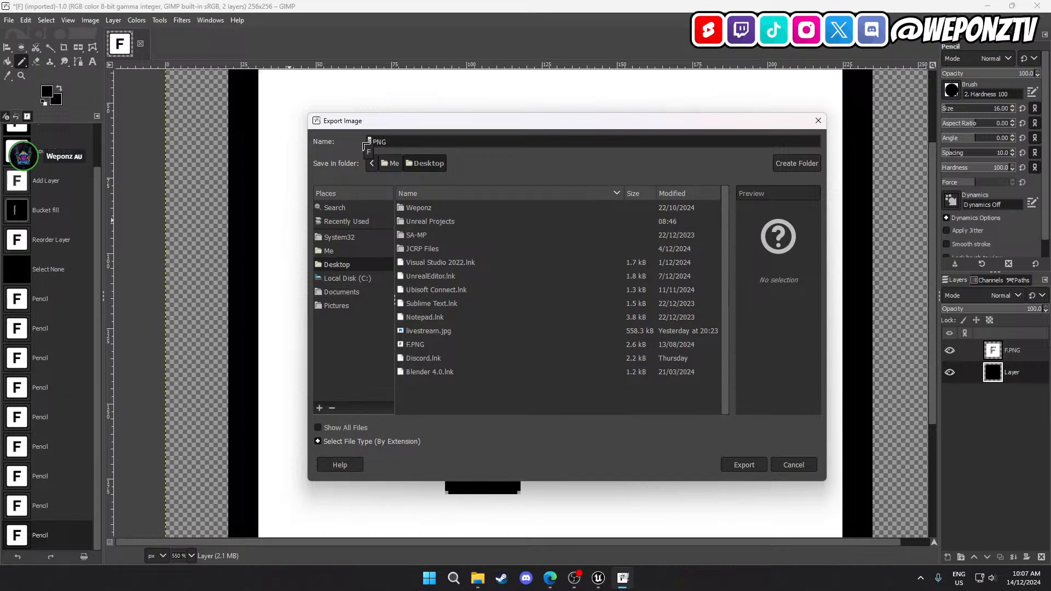
{"action": "type", "text": "T_"}
{"action": "type", "text": "UI_"}
{"action": "key", "text": "BackSpace"}
{"action": "key", "text": "BackSpace"}
{"action": "key", "text": "BackSpace"}
{"action": "type", "text": "Button_F"}
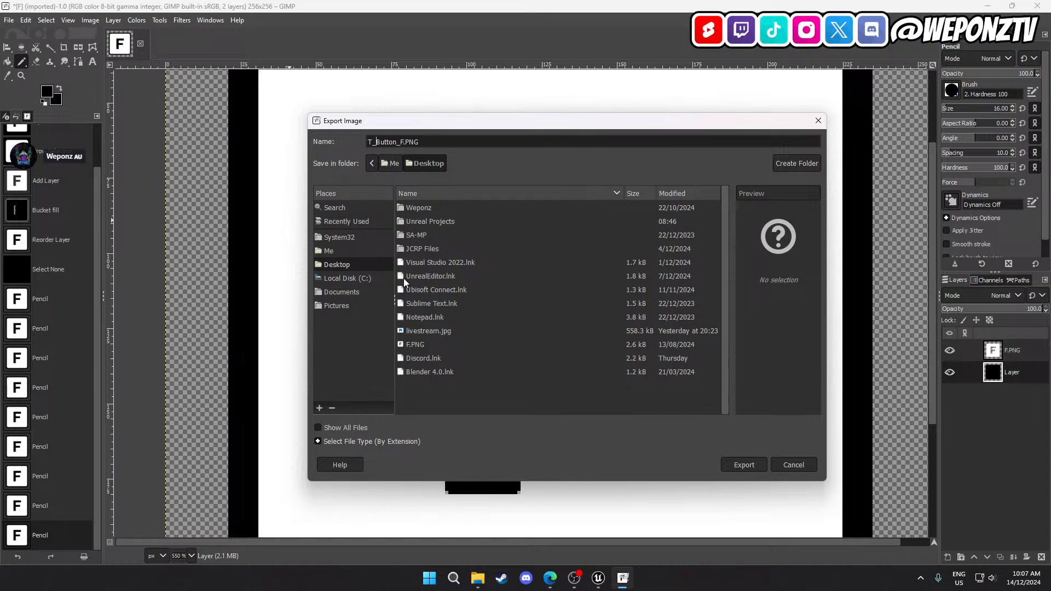
{"action": "type", "text": "UI_"}
{"action": "left_click", "coordinate": [749, 470]}
{"action": "left_click", "coordinate": [554, 428]}
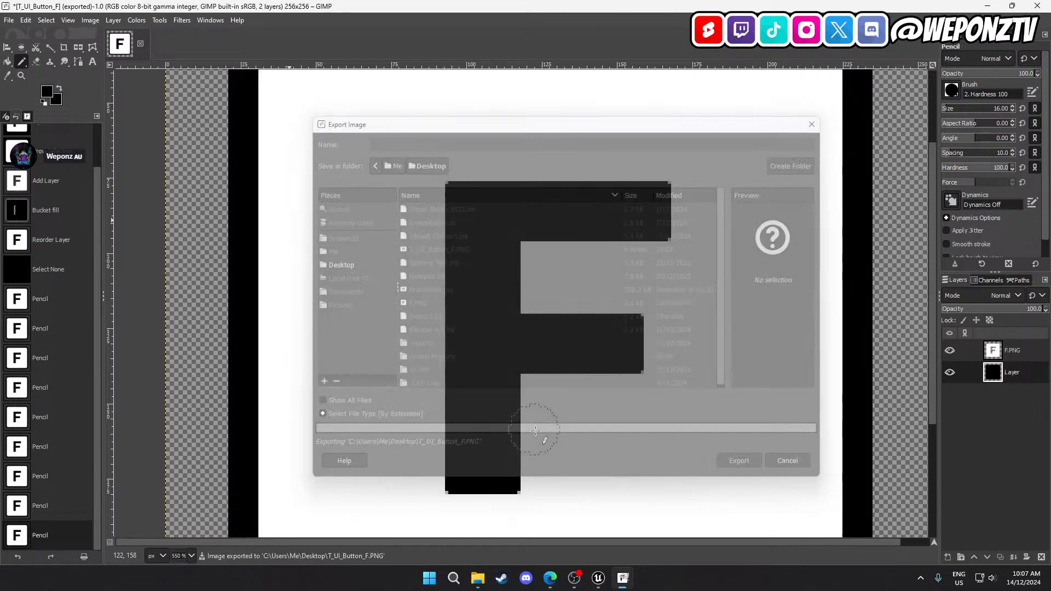
{"action": "left_click", "coordinate": [1038, 6]}
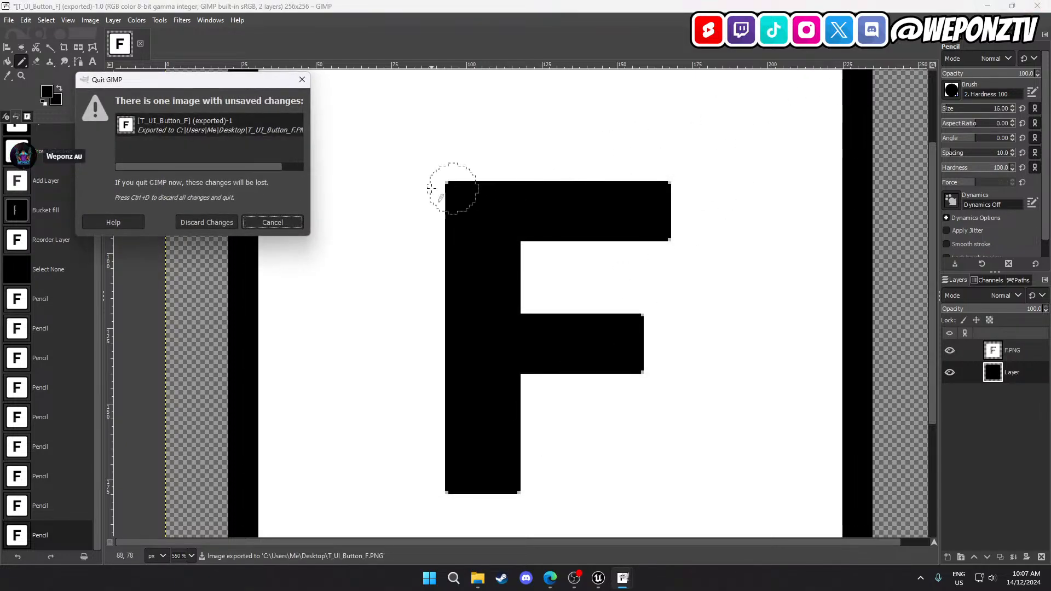
{"action": "left_click", "coordinate": [207, 220]}
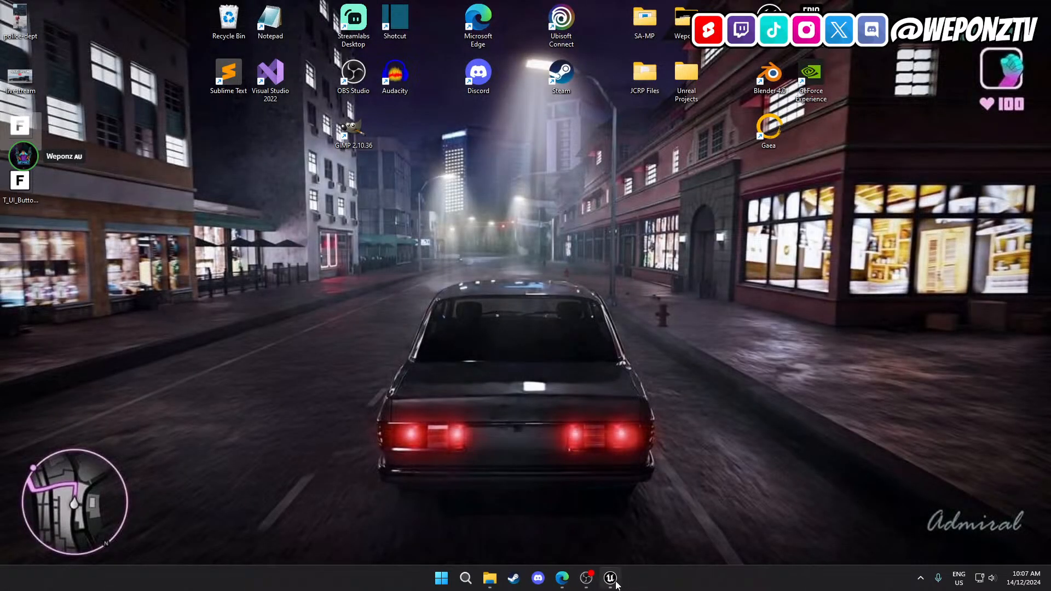
Switch to Unreal Editor and open the _Game/UI/Textures/Icons folder in the content browser
{"action": "left_click", "coordinate": [614, 581]}
{"action": "left_click", "coordinate": [107, 24]}
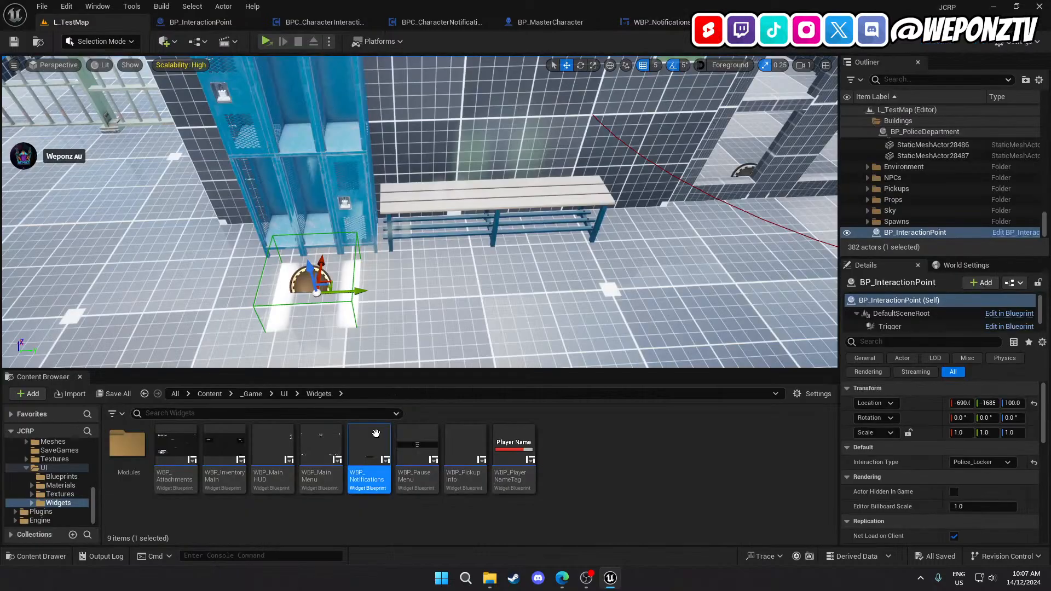
{"action": "left_click", "coordinate": [285, 394]}
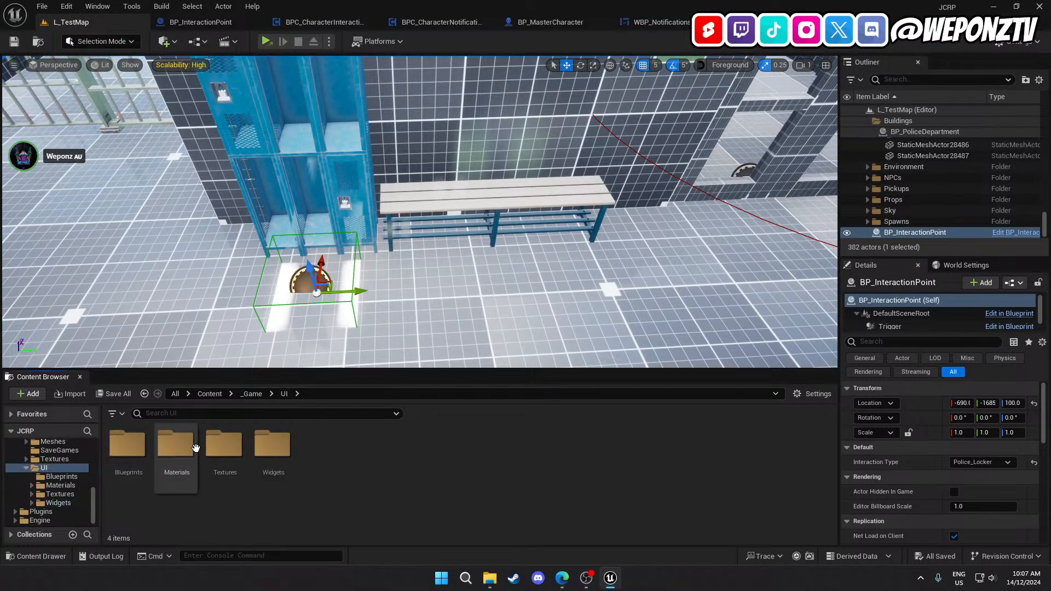
{"action": "double_click", "coordinate": [234, 454]}
{"action": "double_click", "coordinate": [128, 444]}
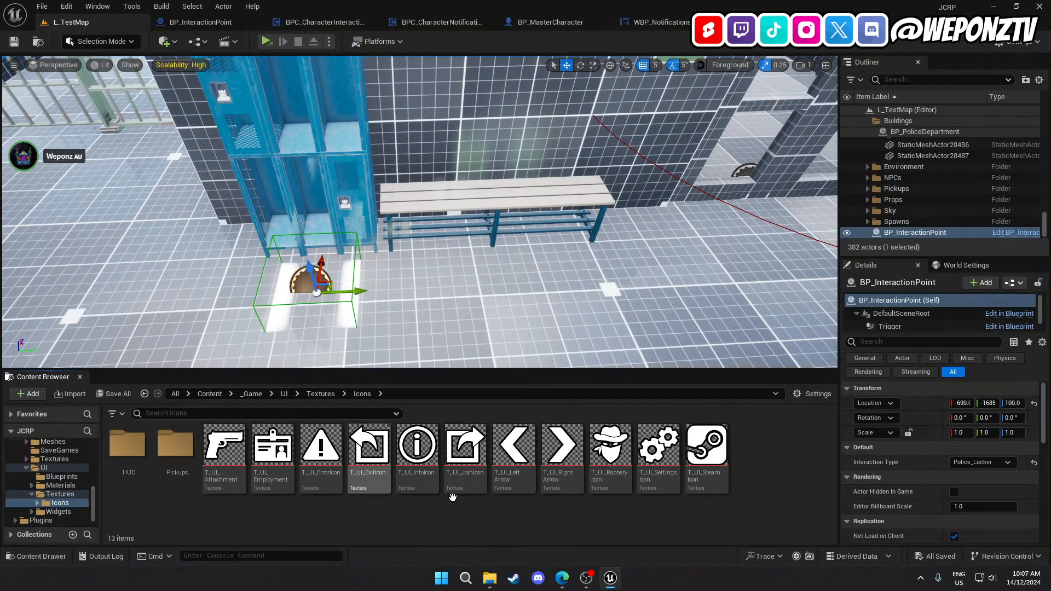
Create a new folder named Buttons inside the Icons folder
{"action": "key", "text": "super+d"}
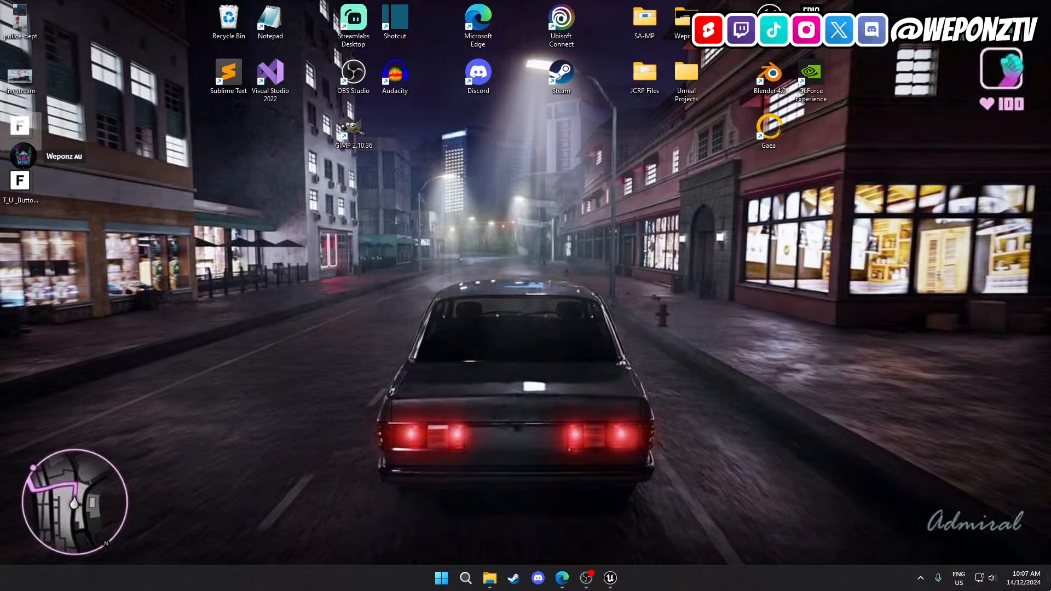
{"action": "left_click", "coordinate": [1050, 585]}
{"action": "right_click", "coordinate": [767, 475]}
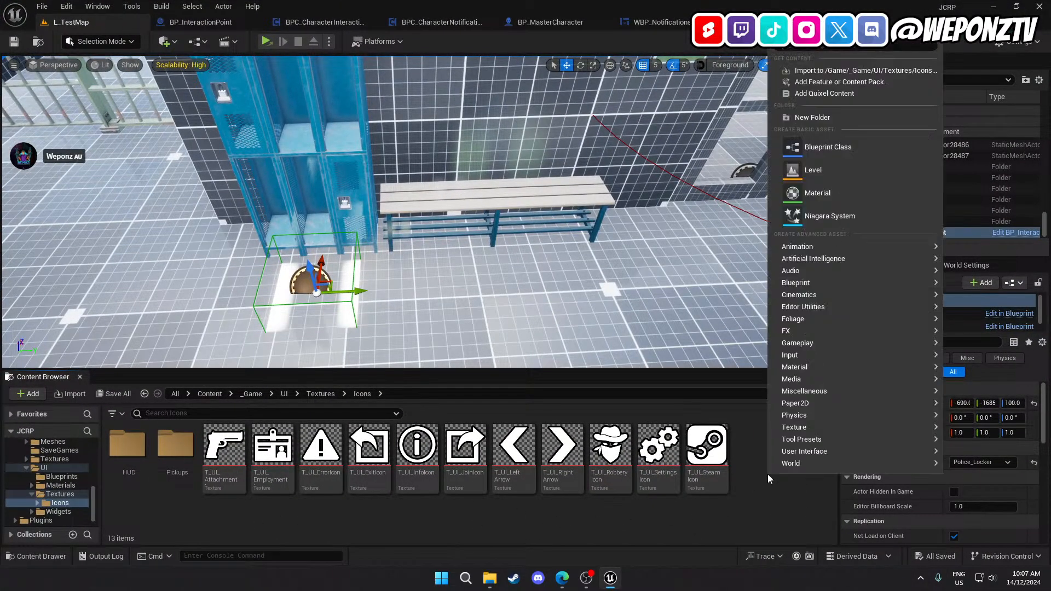
{"action": "left_click", "coordinate": [822, 121]}
{"action": "type", "text": "Buttons"}
{"action": "key", "text": "Return"}
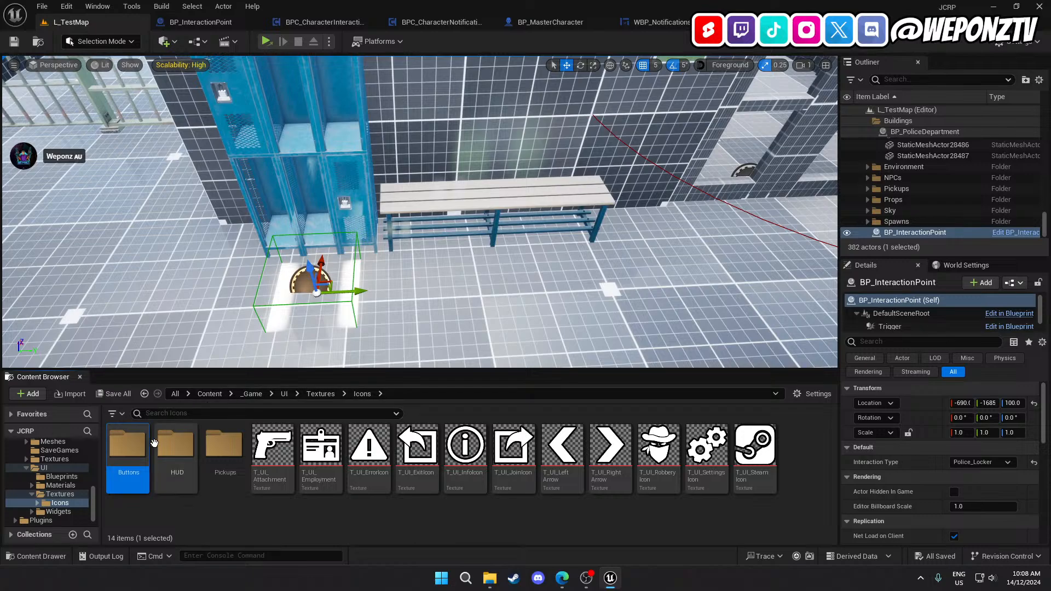
Import the T_UI_Button_F image from the desktop into the Buttons folder
{"action": "double_click", "coordinate": [128, 448]}
{"action": "key", "text": "super+d"}
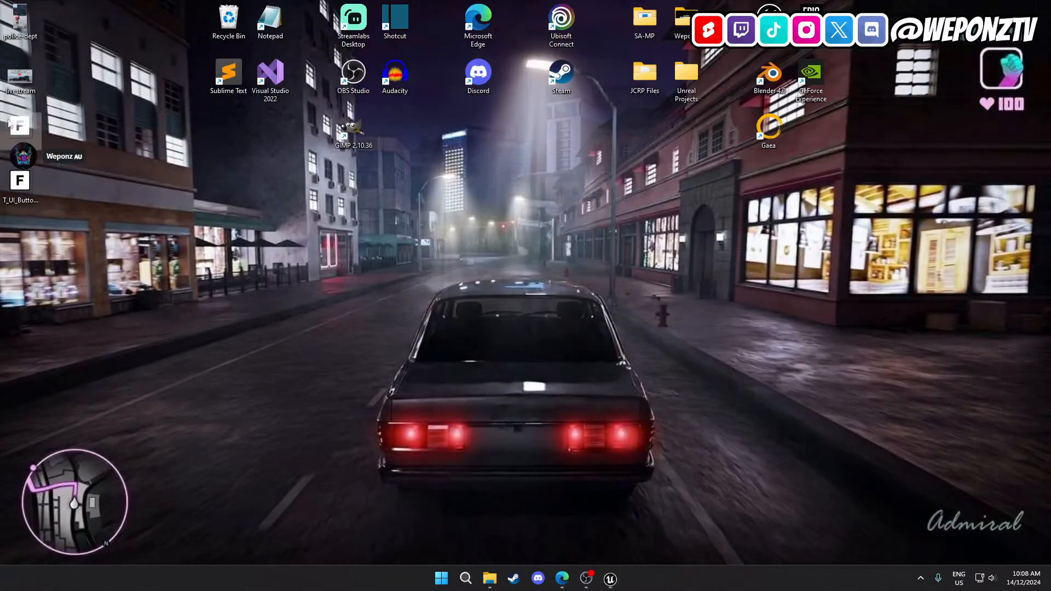
{"action": "left_click_drag", "start_coordinate": [18, 188], "coordinate": [367, 438]}
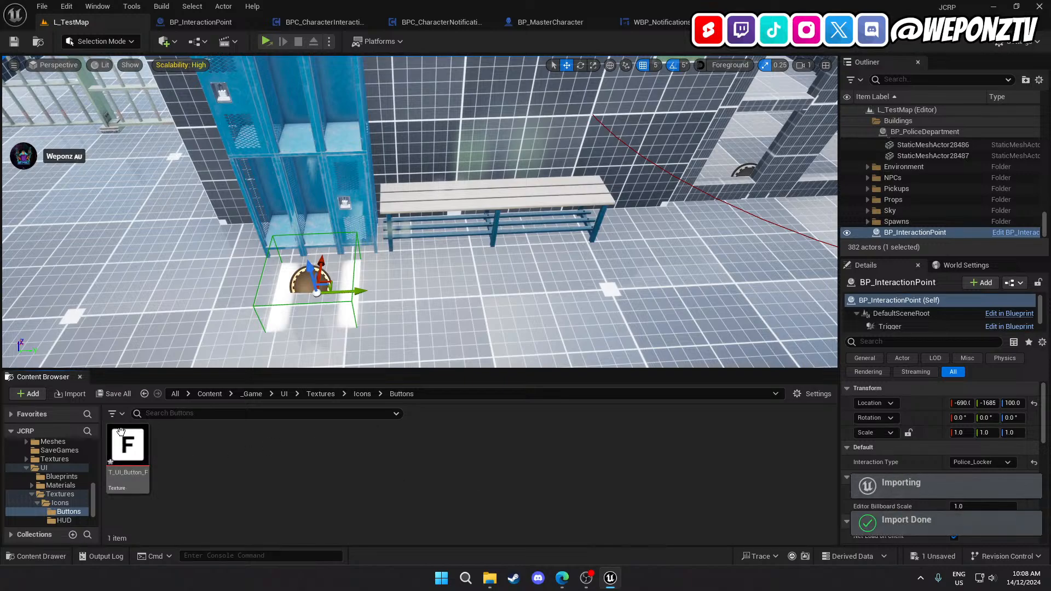
Set the Texture Group of T_UI_Button_F to UI, save all, and return to the L_TestMap level
{"action": "double_click", "coordinate": [128, 452]}
{"action": "left_click", "coordinate": [931, 236]}
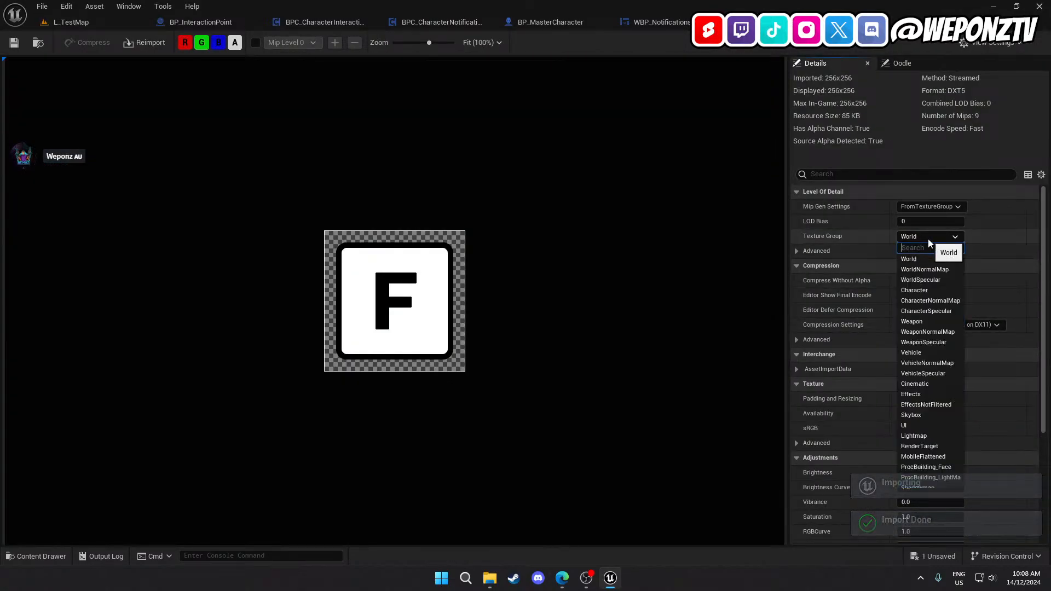
{"action": "left_click", "coordinate": [927, 414]}
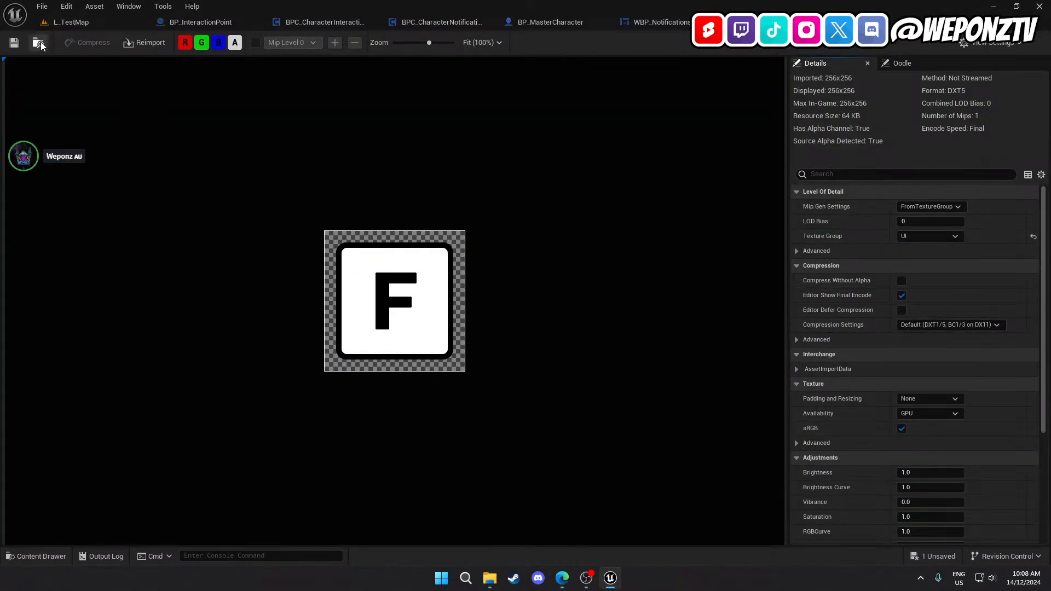
{"action": "left_click", "coordinate": [71, 22]}
{"action": "left_click", "coordinate": [163, 458]}
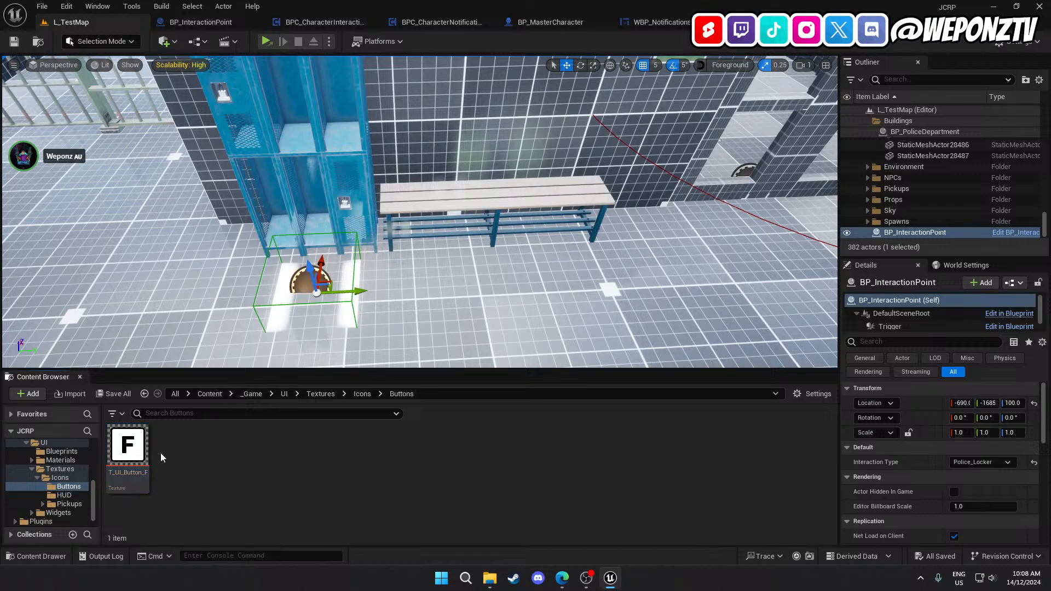
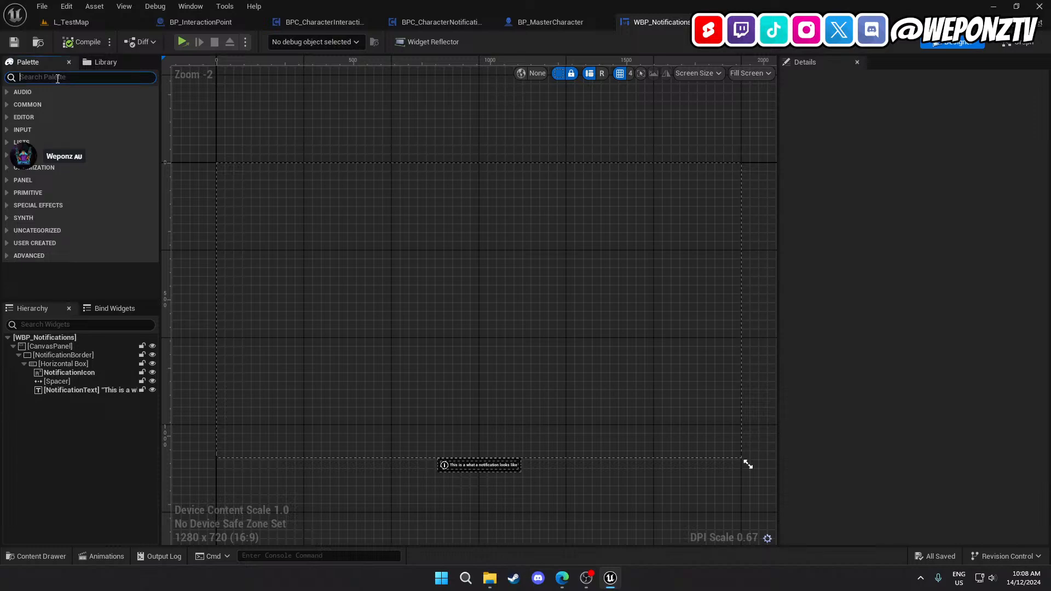
Add a Horizontal Box to the Canvas Panel of WBP_Notifications and select it
{"action": "type", "text": "or"}
{"action": "left_click_drag", "start_coordinate": [54, 103], "coordinate": [73, 348]}
{"action": "left_click", "coordinate": [57, 399]}
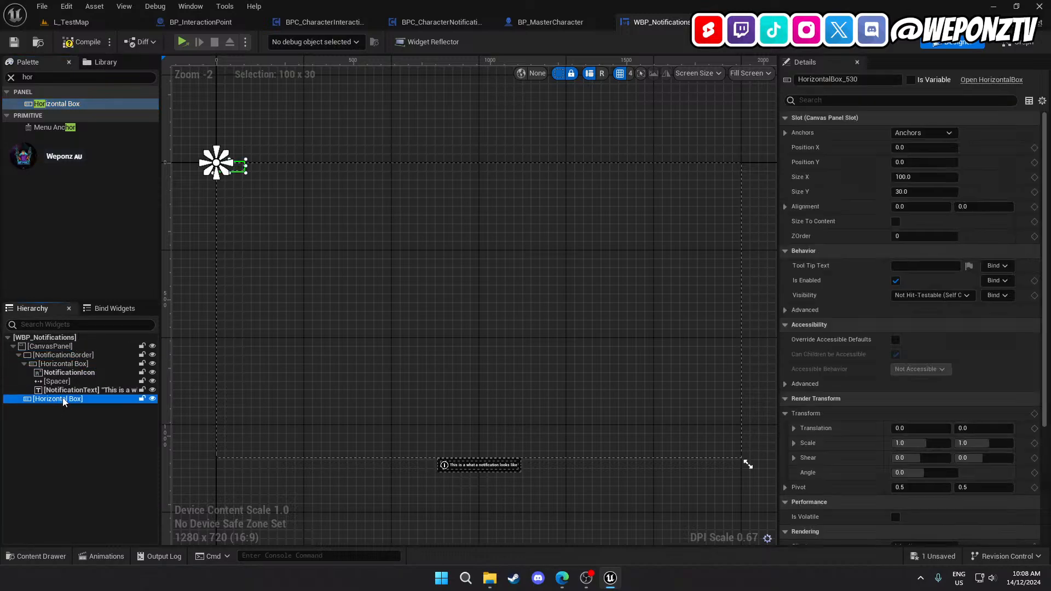
Anchor the new Horizontal Box to the canvas centre, with position 0, 0 and alignment 0.5, 0.5
{"action": "left_click", "coordinate": [926, 133]}
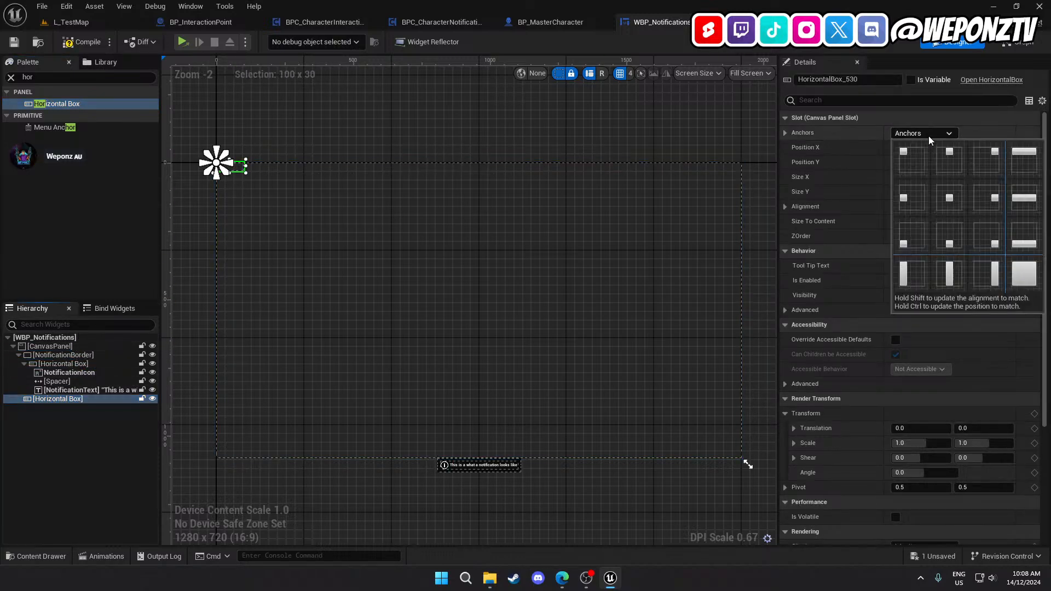
{"action": "left_click", "coordinate": [954, 203]}
{"action": "left_click", "coordinate": [1023, 162]}
{"action": "left_click", "coordinate": [1023, 147]}
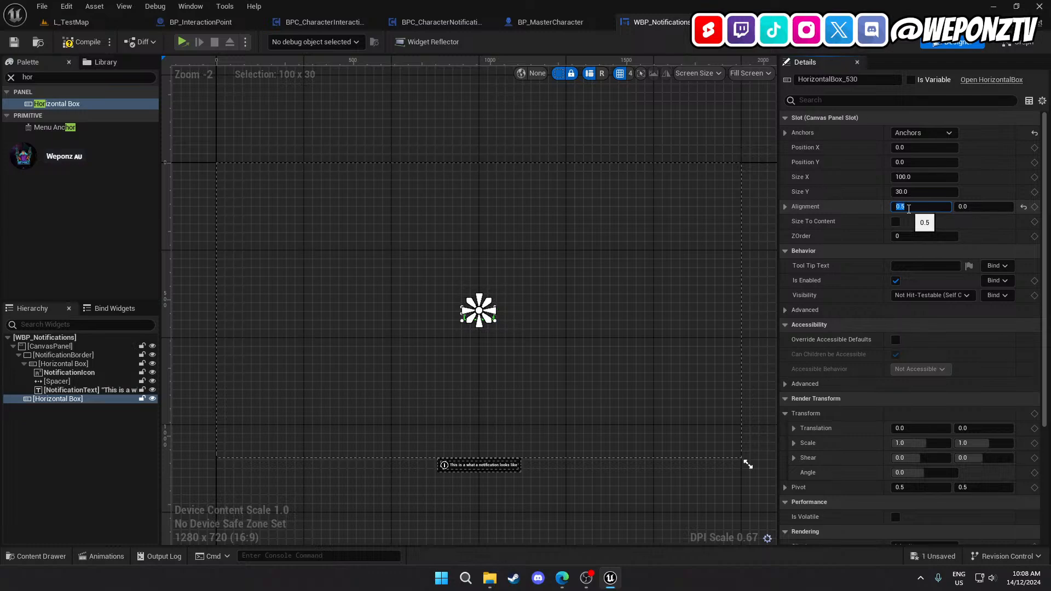
{"action": "left_click", "coordinate": [976, 208]}
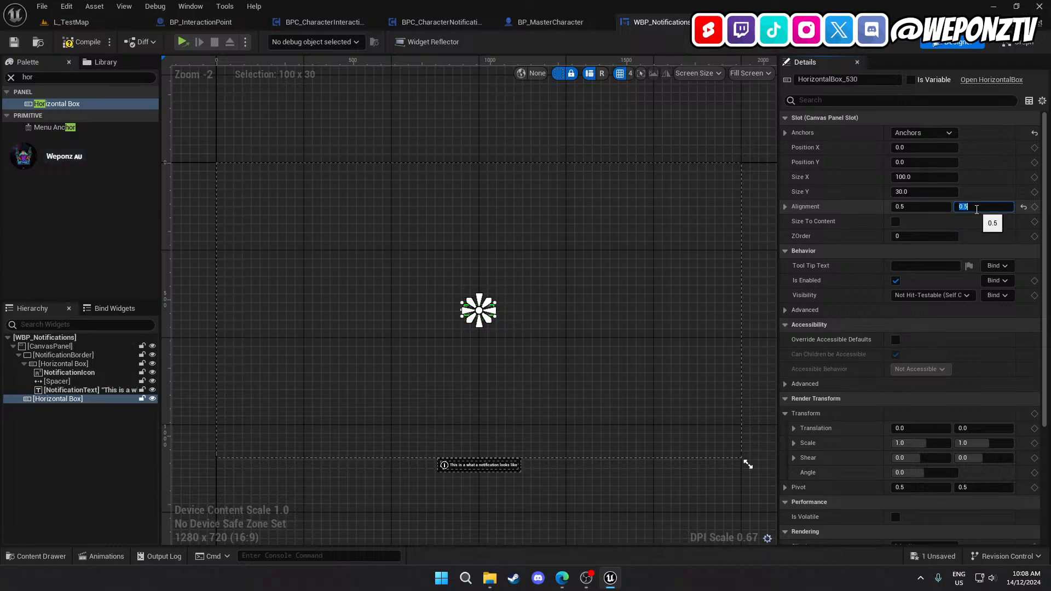
Set the Horizontal Box's size to 0 by 0, enable Size To Content, and save the widget
{"action": "left_click", "coordinate": [939, 177]}
{"action": "type", "text": "0"}
{"action": "key", "text": "Return"}
{"action": "left_click", "coordinate": [896, 222]}
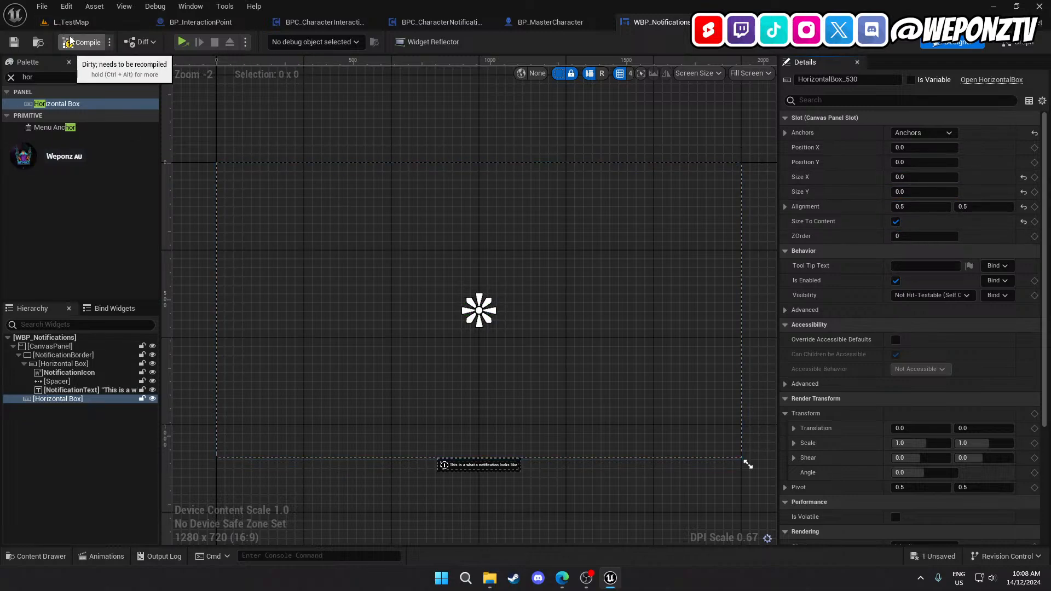
{"action": "left_click", "coordinate": [14, 43]}
Add a Text widget inside the new Horizontal Box of WBP_Notifications
{"action": "left_click", "coordinate": [71, 22]}
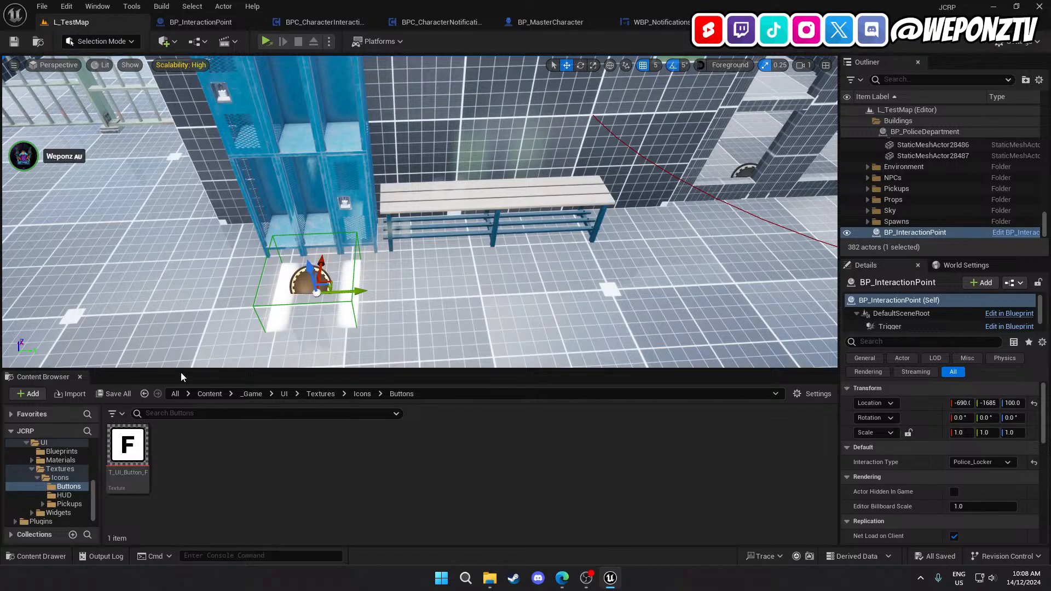
{"action": "left_click", "coordinate": [657, 22]}
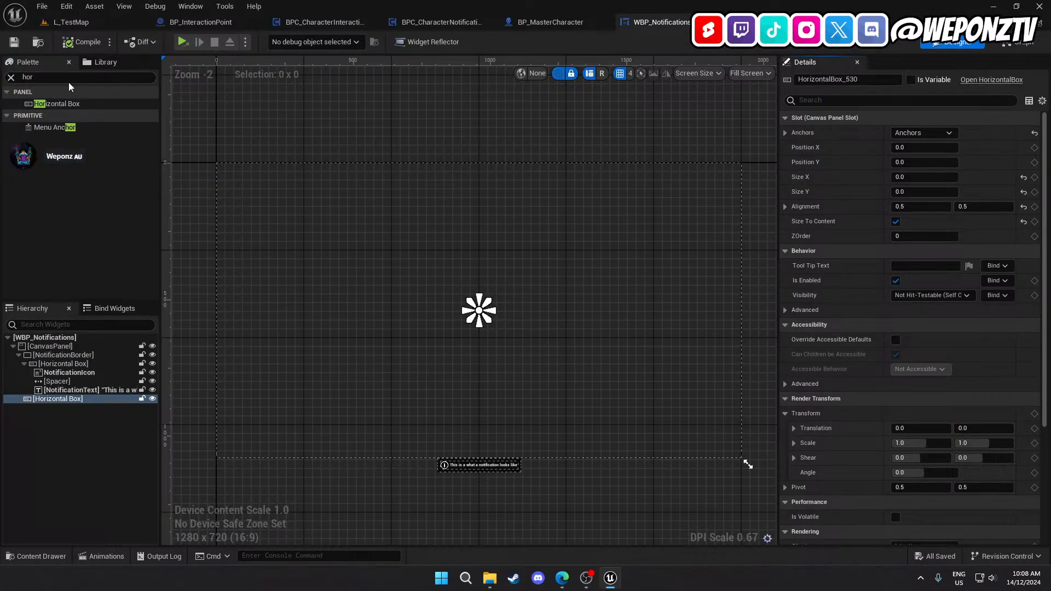
{"action": "left_click", "coordinate": [3, 77]}
{"action": "type", "text": "text"}
{"action": "left_click_drag", "start_coordinate": [43, 114], "coordinate": [77, 400]}
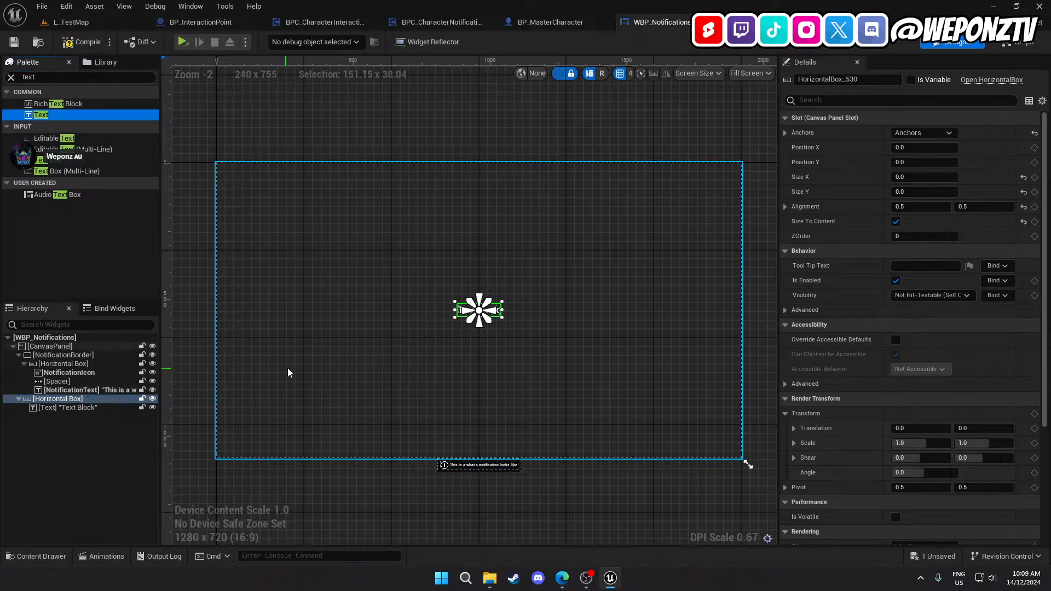
Add an Image widget to the new Horizontal Box and duplicate its Text widget
{"action": "left_click", "coordinate": [3, 77]}
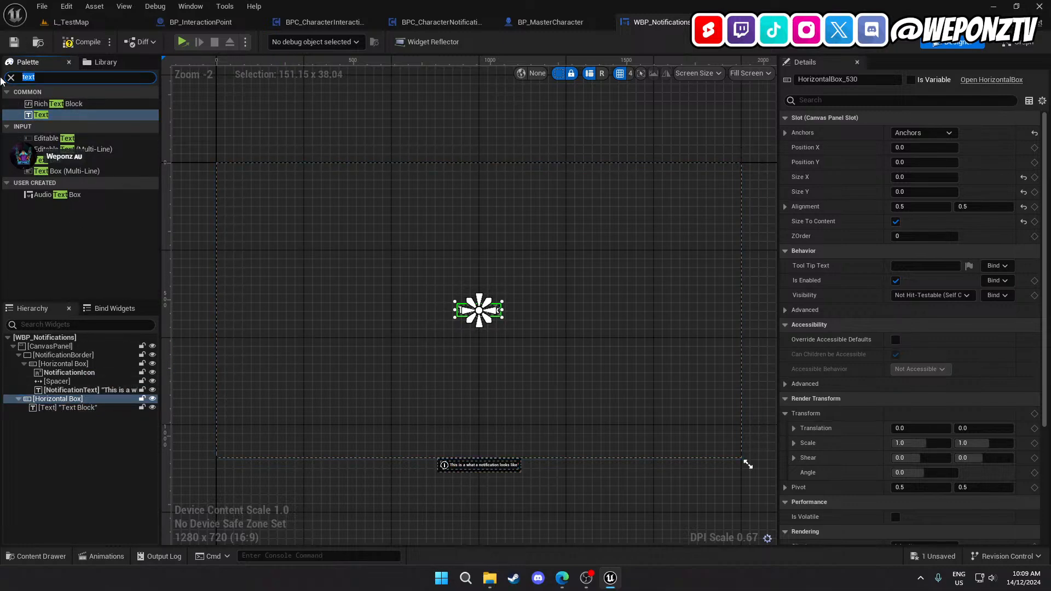
{"action": "left_click_drag", "start_coordinate": [47, 103], "coordinate": [69, 410]}
{"action": "right_click", "coordinate": [69, 409]}
{"action": "left_click", "coordinate": [93, 301]}
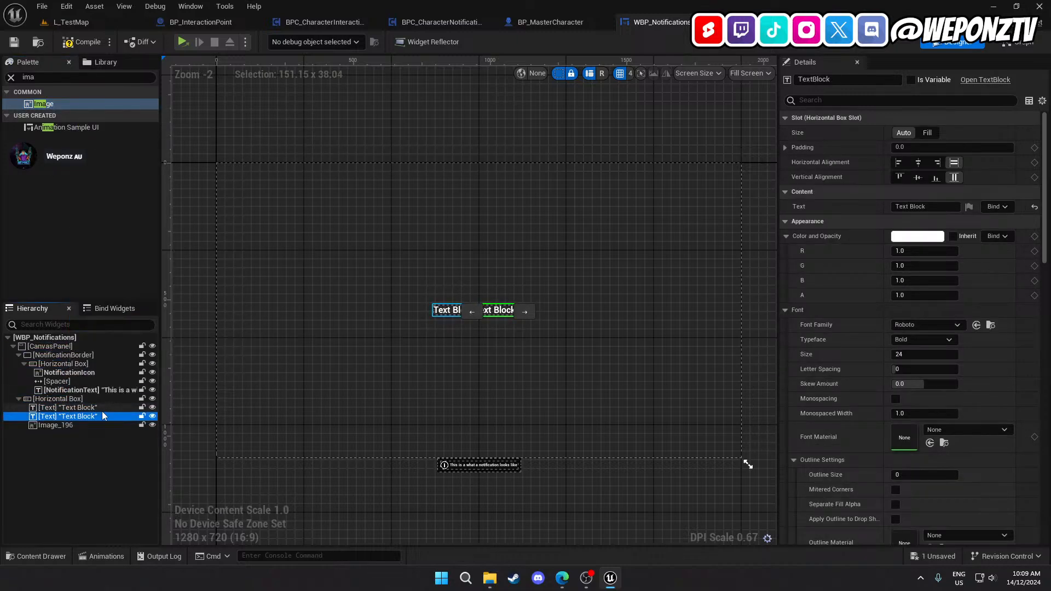
Move the duplicated Text widget after the Image in the new Horizontal Box
{"action": "left_click", "coordinate": [529, 313]}
{"action": "left_click", "coordinate": [496, 320]}
{"action": "scroll", "coordinate": [459, 329], "scroll_direction": "up", "scroll_amount": 8}
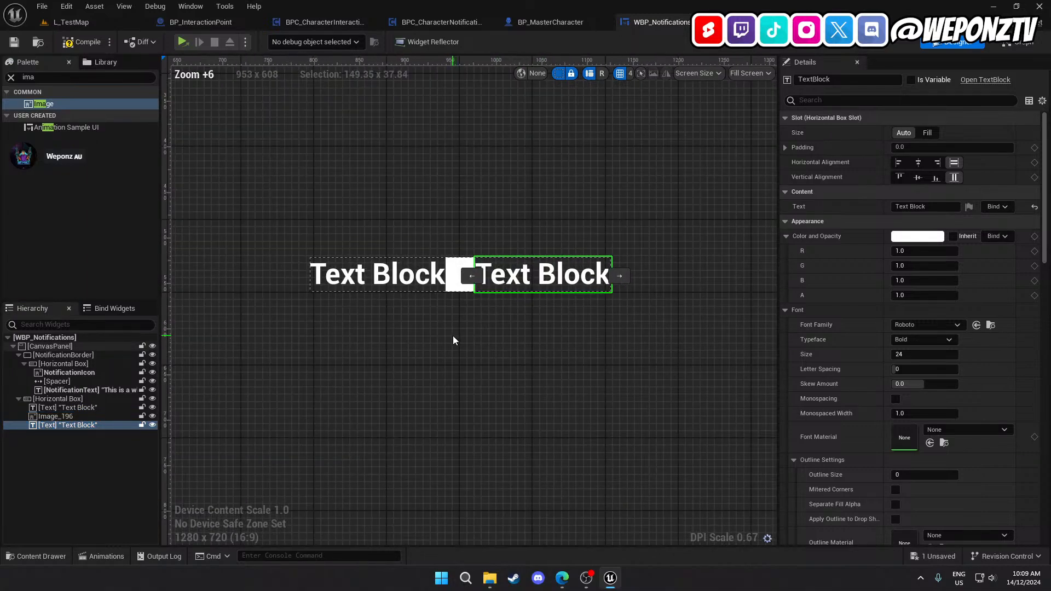
Assign the T_UI_Button_F texture to the Image between the two Text widgets
{"action": "left_click", "coordinate": [468, 270]}
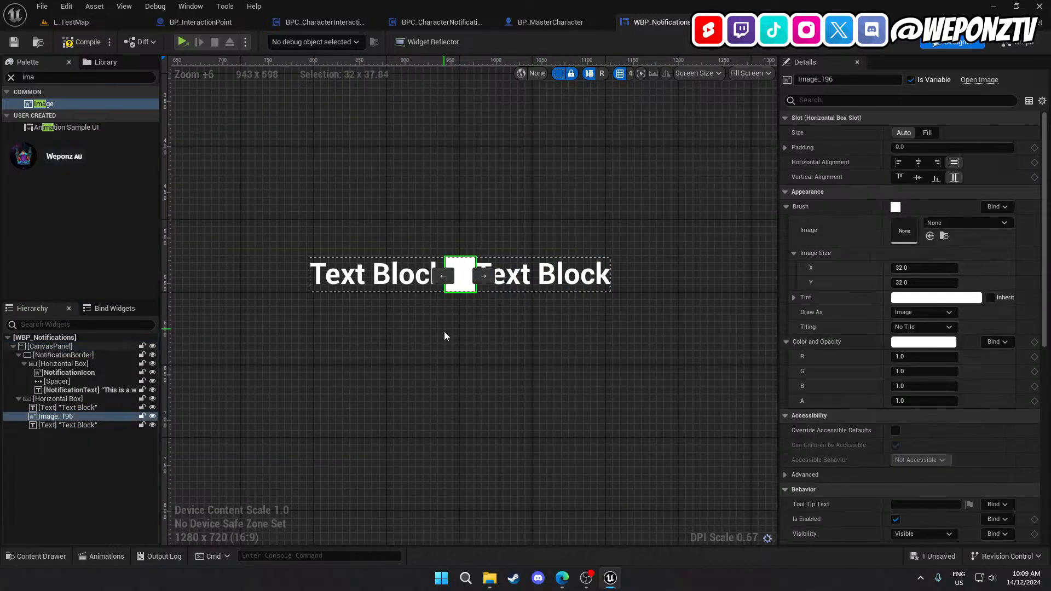
{"action": "left_click", "coordinate": [961, 222]}
{"action": "type", "text": "_f"}
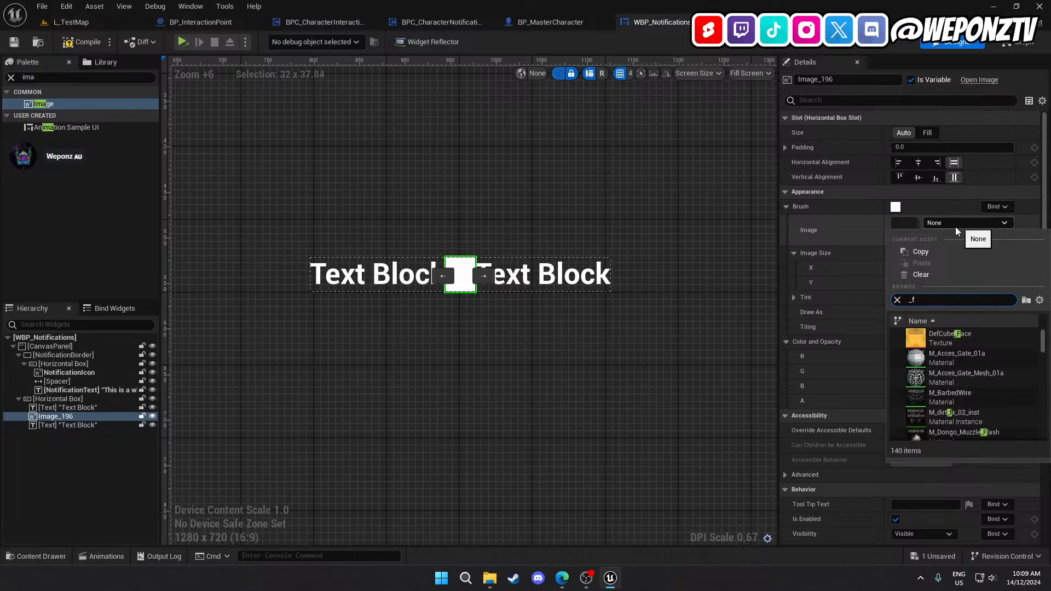
{"action": "scroll", "coordinate": [979, 359], "scroll_direction": "down", "scroll_amount": 3}
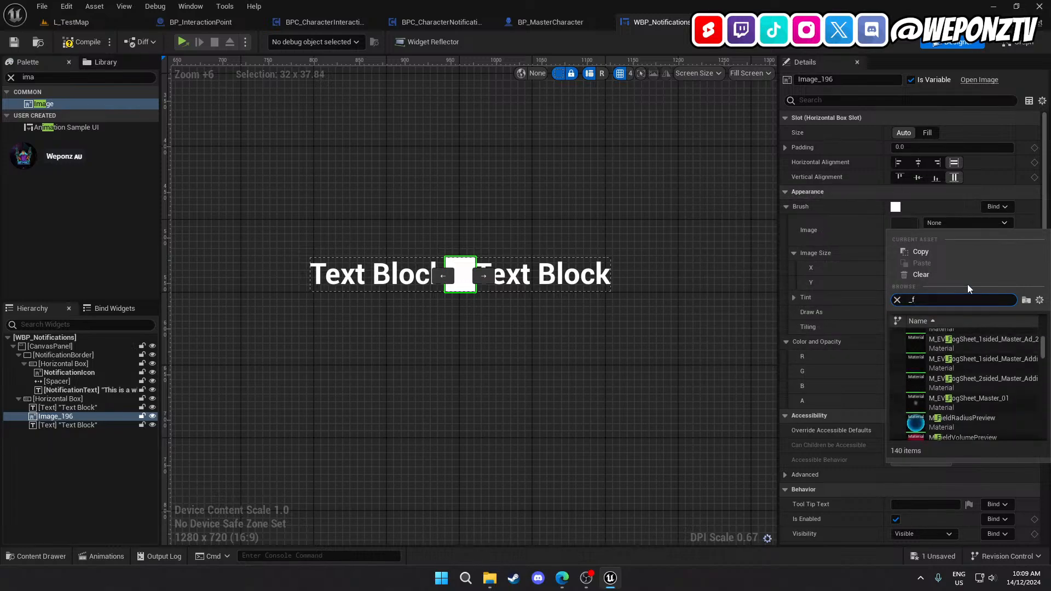
{"action": "key", "text": "ctrl+a"}
{"action": "type", "text": "button"}
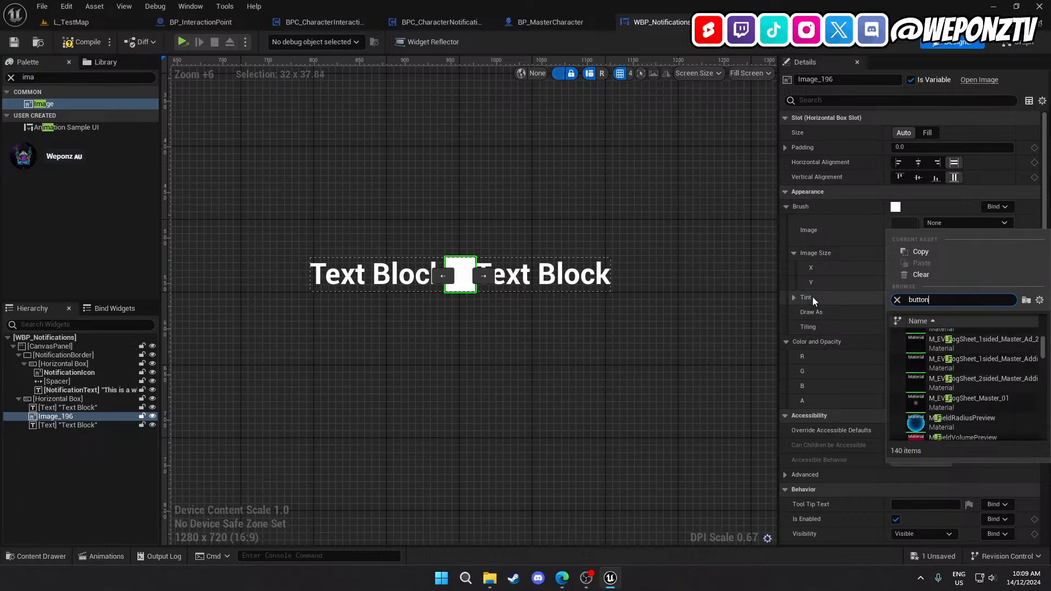
{"action": "type", "text": "_f"}
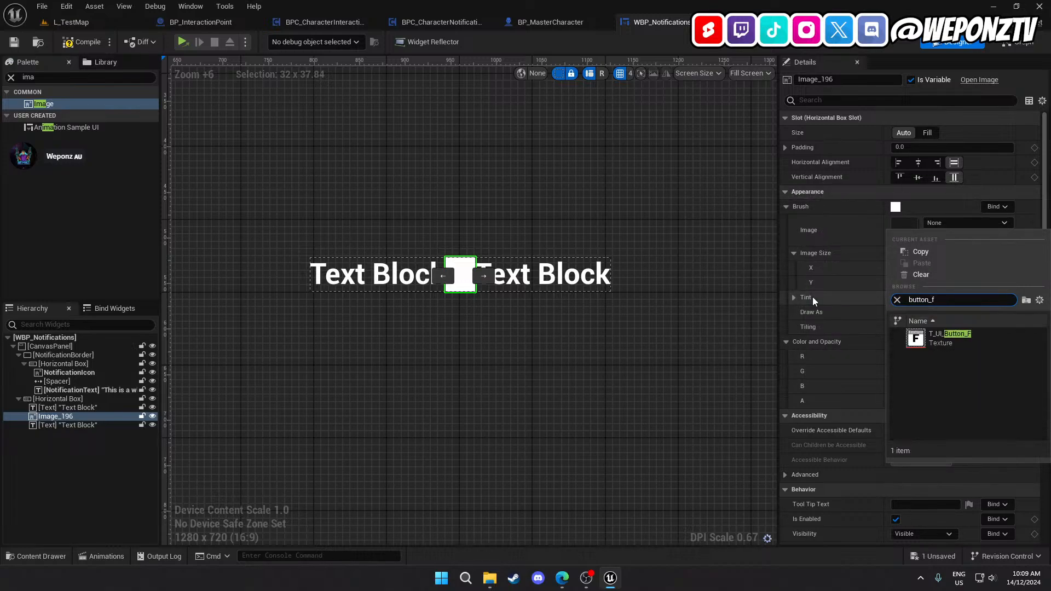
{"action": "left_click", "coordinate": [952, 336]}
Set the F key image's size to 32 by 32 and select its parent Horizontal Box
{"action": "left_click", "coordinate": [957, 268]}
{"action": "type", "text": "32"}
{"action": "key", "text": "Tab"}
{"action": "type", "text": "32"}
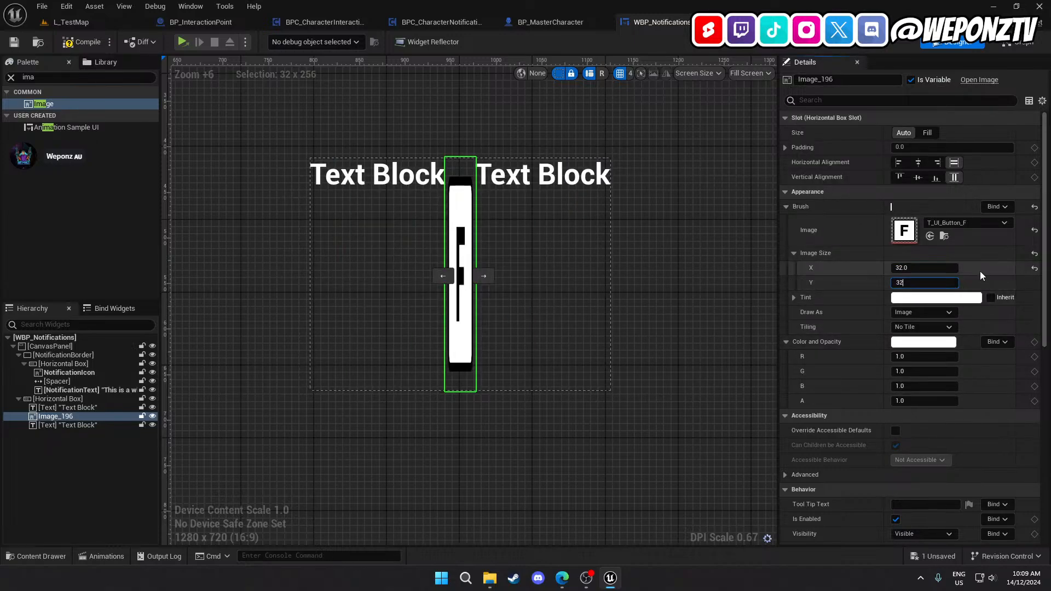
{"action": "key", "text": "Return"}
{"action": "scroll", "coordinate": [581, 353], "scroll_direction": "down", "scroll_amount": 5}
{"action": "right_click_drag", "start_coordinate": [553, 363], "coordinate": [478, 349]}
{"action": "scroll", "coordinate": [372, 169], "scroll_direction": "down", "scroll_amount": 3}
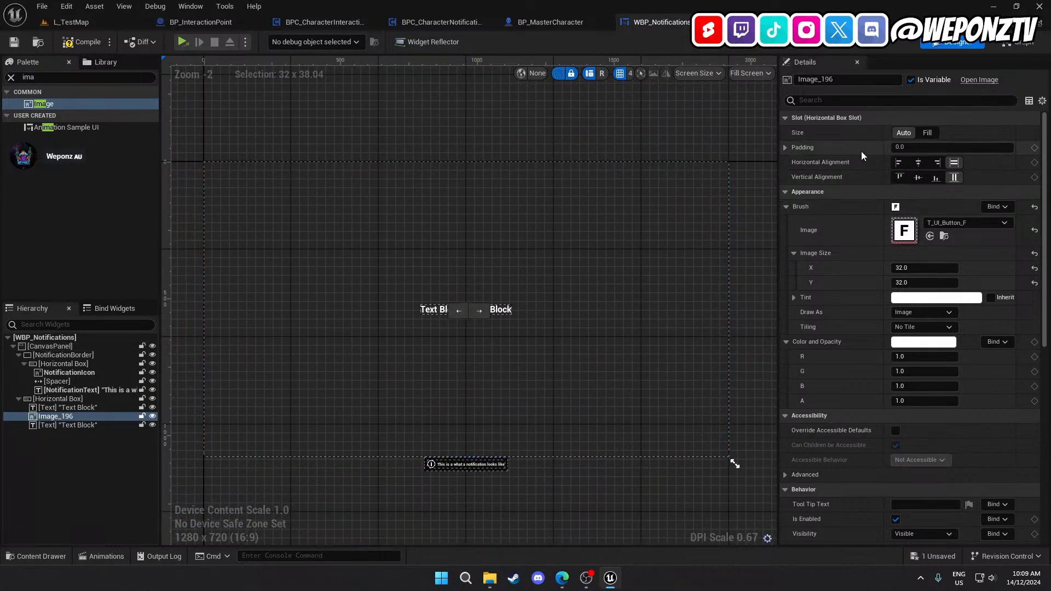
{"action": "left_click", "coordinate": [58, 399]}
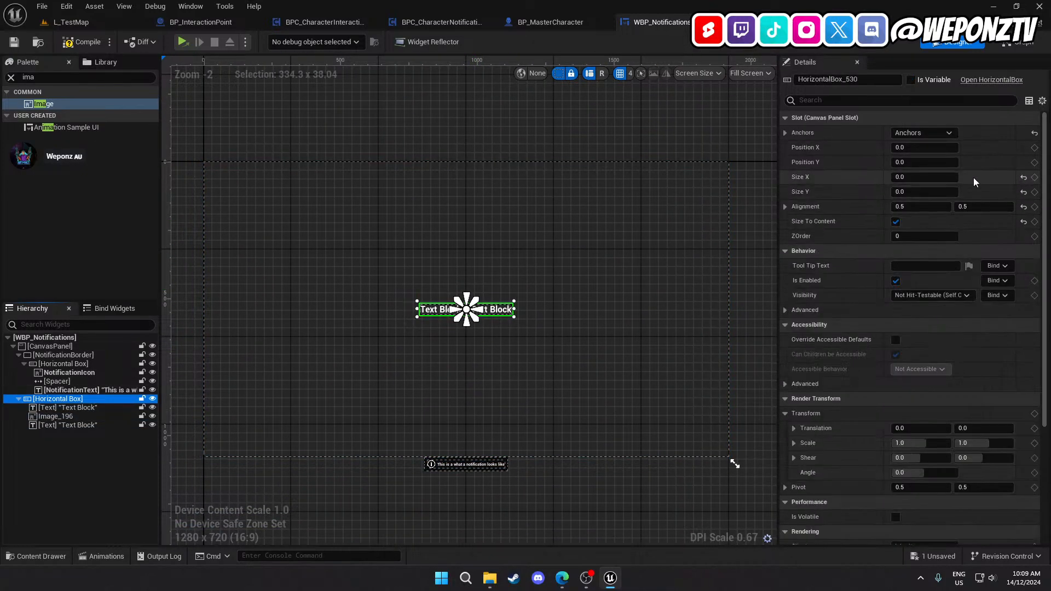
Try a Position X of 100 for the Horizontal Box and reset it to 0
{"action": "left_click", "coordinate": [910, 178]}
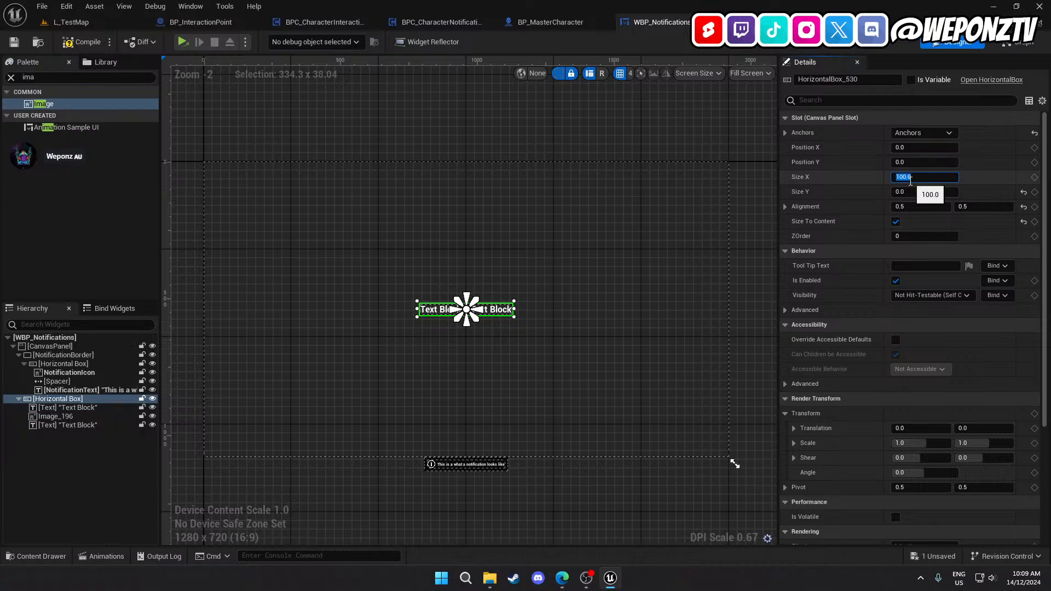
{"action": "left_click", "coordinate": [905, 149]}
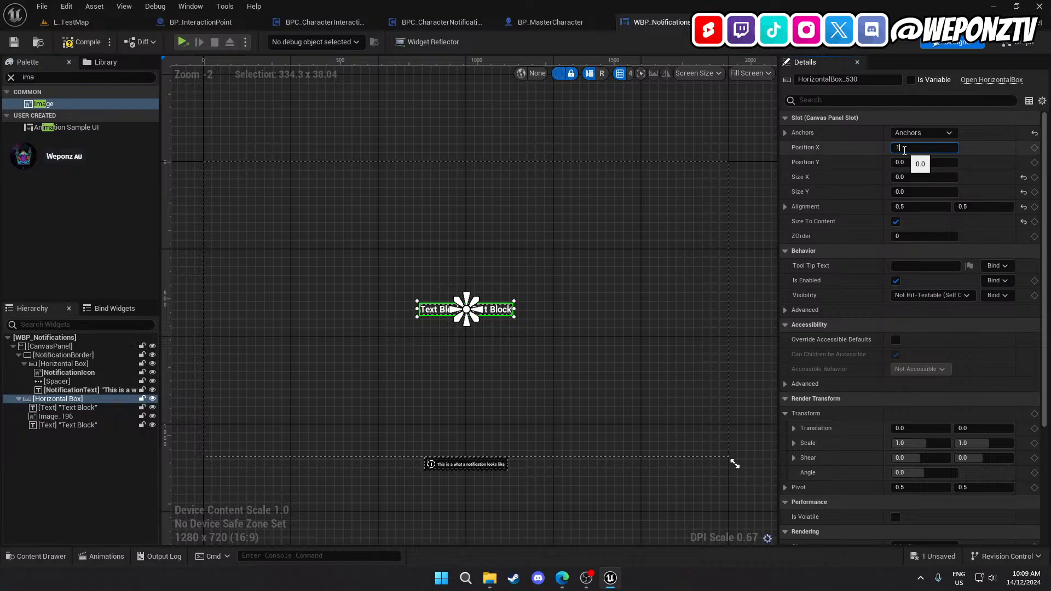
{"action": "type", "text": "100"}
{"action": "key", "text": "Return"}
{"action": "type", "text": "0"}
{"action": "key", "text": "Return"}
Place the Horizontal Box below the canvas centre by setting its Position Y to 200
{"action": "left_click", "coordinate": [904, 163]}
{"action": "type", "text": "1"}
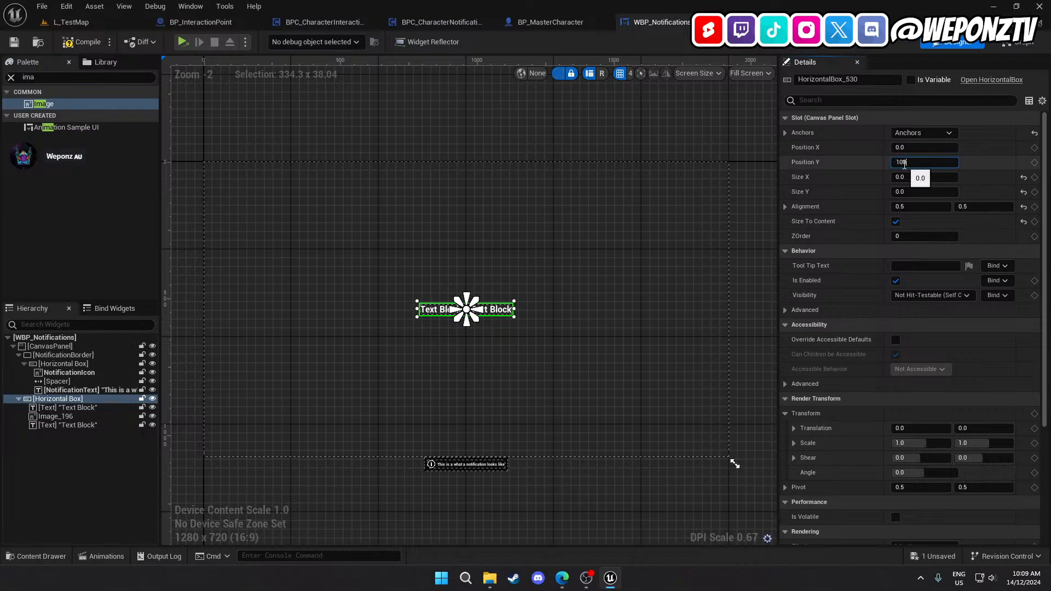
{"action": "type", "text": "00"}
{"action": "key", "text": "Return"}
{"action": "type", "text": "200"}
{"action": "key", "text": "Return"}
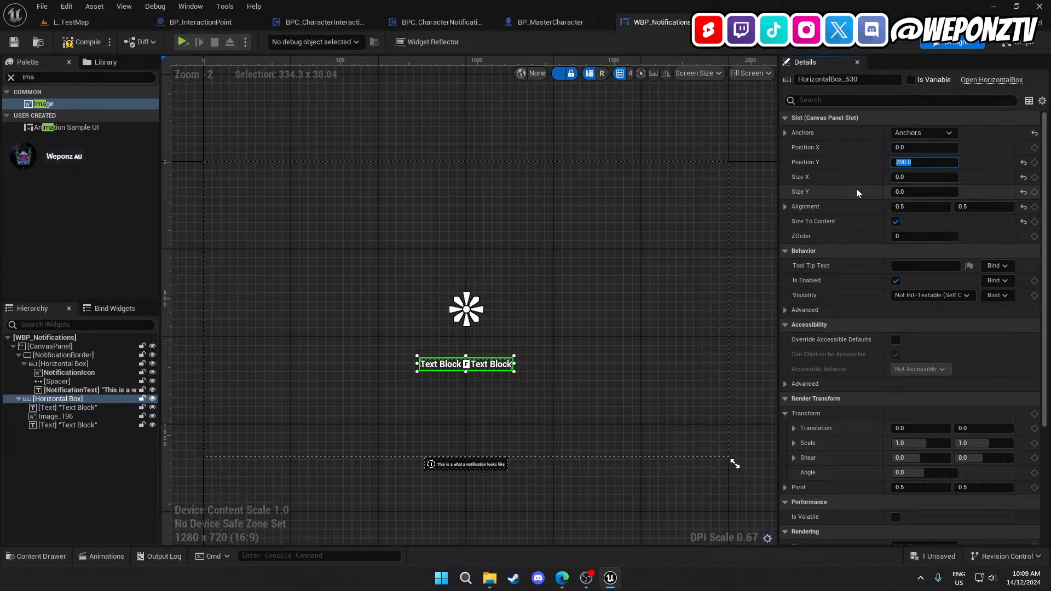
Give both Text widgets beside the F key image a font outline size of 2
{"action": "scroll", "coordinate": [406, 307], "scroll_direction": "up", "scroll_amount": 3}
{"action": "scroll", "coordinate": [442, 337], "scroll_direction": "down", "scroll_amount": 1}
{"action": "right_click_drag", "start_coordinate": [442, 337], "coordinate": [443, 264]}
{"action": "scroll", "coordinate": [444, 288], "scroll_direction": "up", "scroll_amount": 4}
{"action": "left_click", "coordinate": [430, 301]}
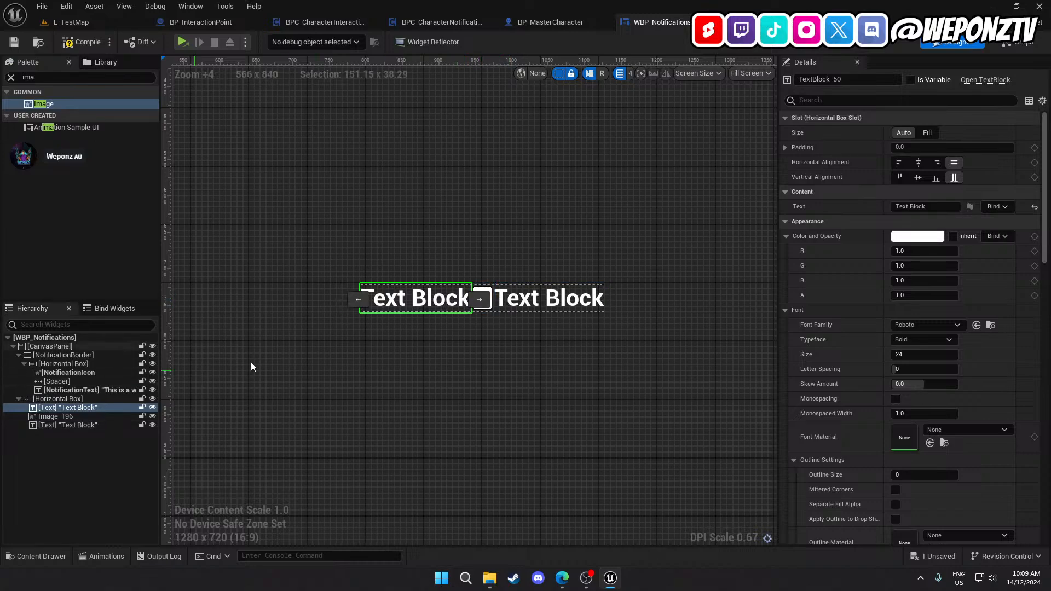
{"action": "left_click", "coordinate": [546, 302], "text": "ctrl"}
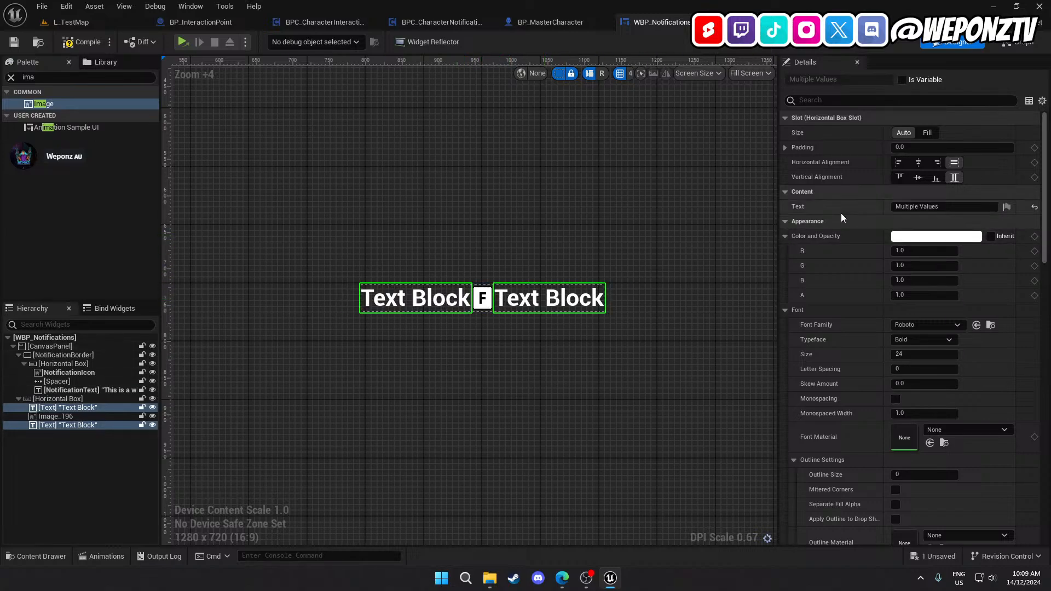
{"action": "left_click", "coordinate": [929, 324]}
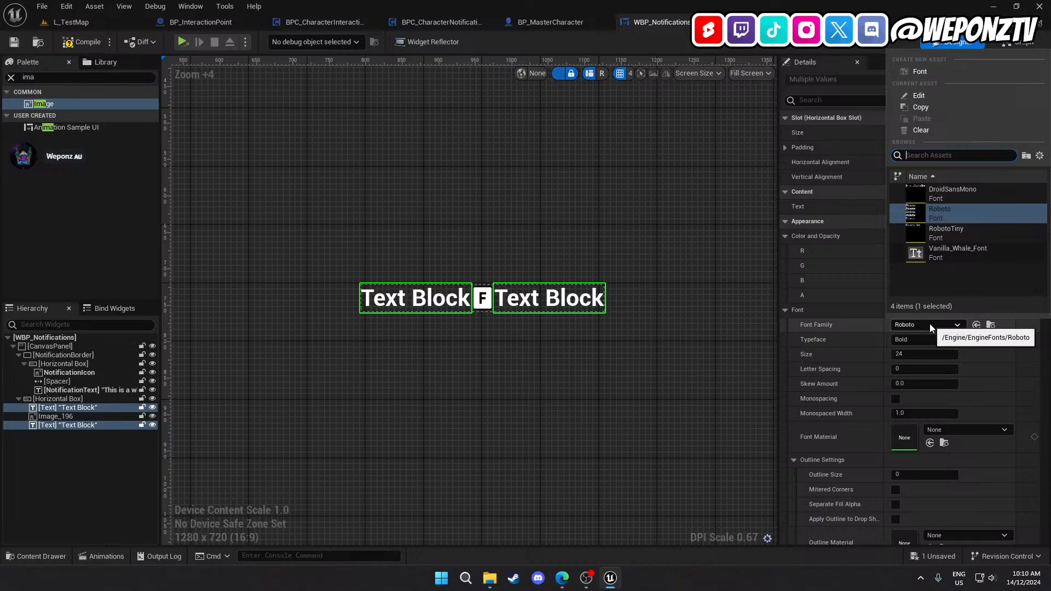
{"action": "left_click", "coordinate": [929, 325]}
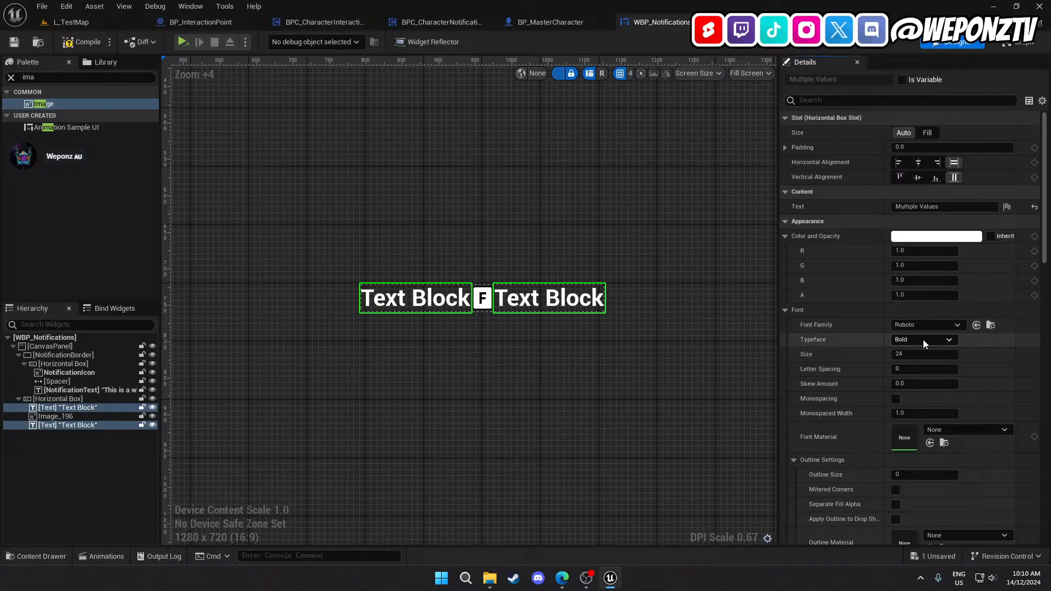
{"action": "left_click", "coordinate": [939, 474]}
{"action": "type", "text": "1"}
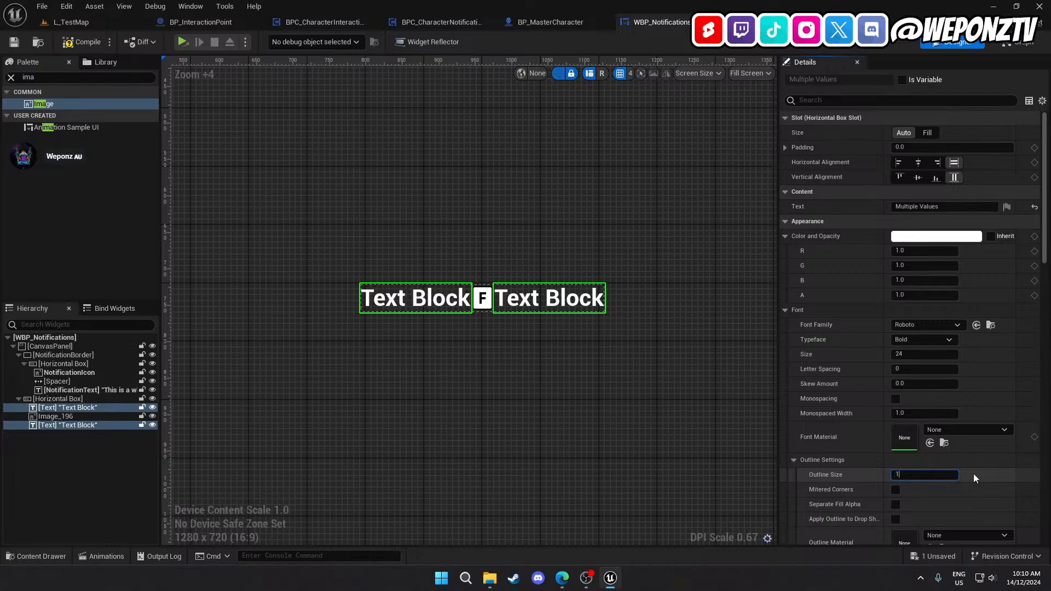
{"action": "key", "text": "Return"}
{"action": "left_click", "coordinate": [925, 476]}
{"action": "type", "text": "2"}
{"action": "key", "text": "Return"}
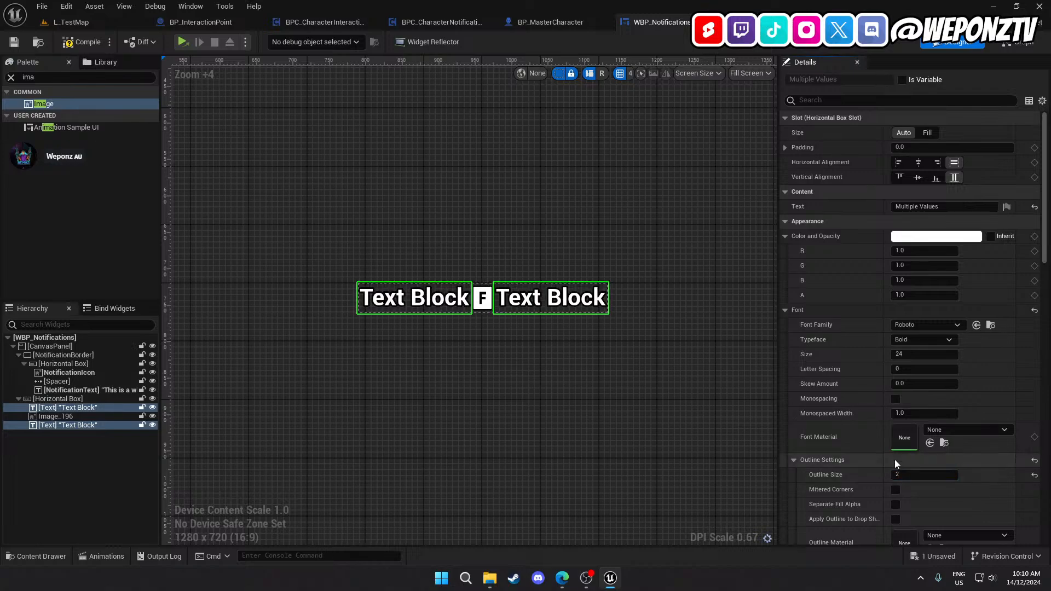
Change the text of the Text widget before the F key image to "Press"
{"action": "left_click", "coordinate": [435, 300]}
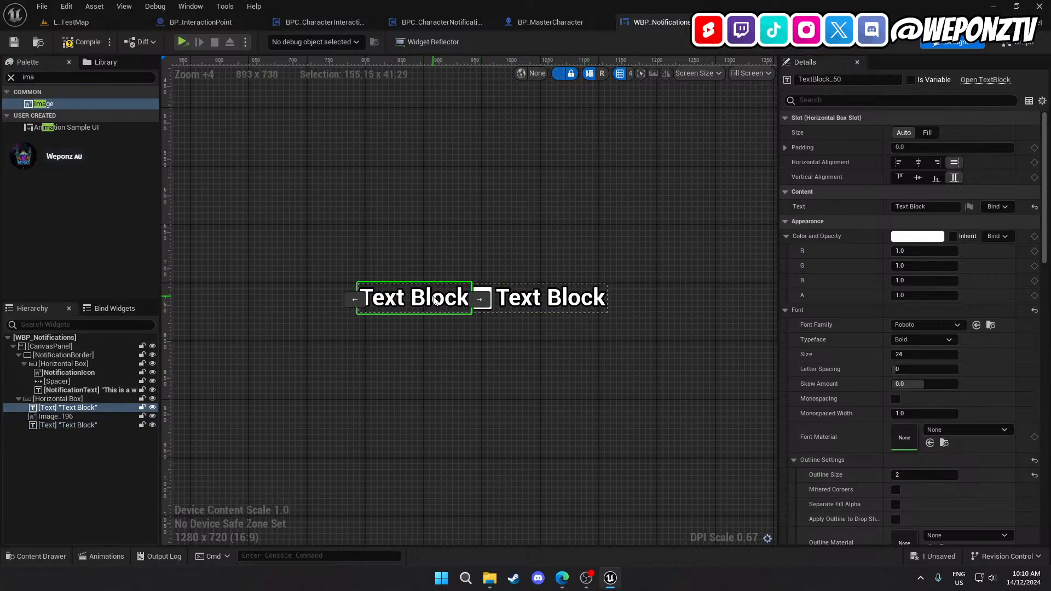
{"action": "left_click", "coordinate": [925, 207]}
{"action": "type", "text": "Press"}
{"action": "key", "text": "Return"}
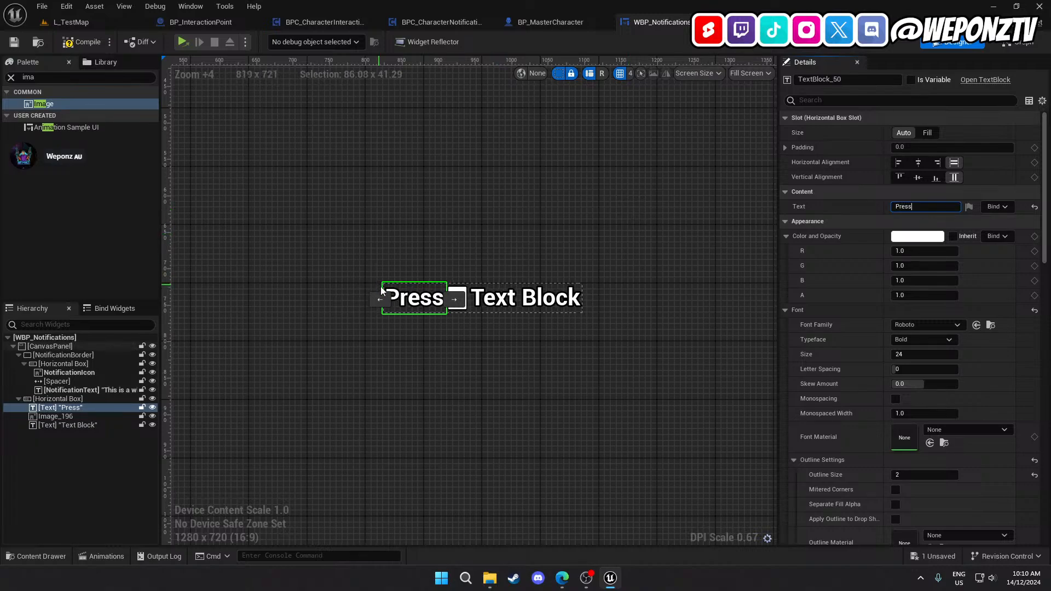
Centre both Text widgets horizontally and vertically in their slots, keeping their size on Auto
{"action": "left_click", "coordinate": [563, 304], "text": "ctrl"}
{"action": "left_click", "coordinate": [919, 163]}
{"action": "left_click", "coordinate": [918, 177]}
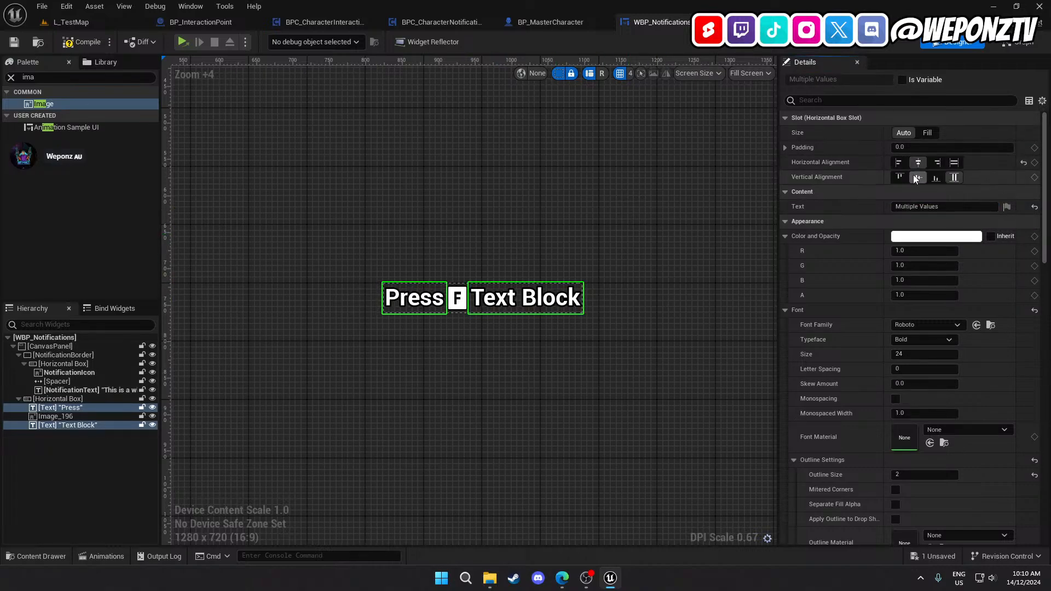
{"action": "left_click", "coordinate": [928, 133]}
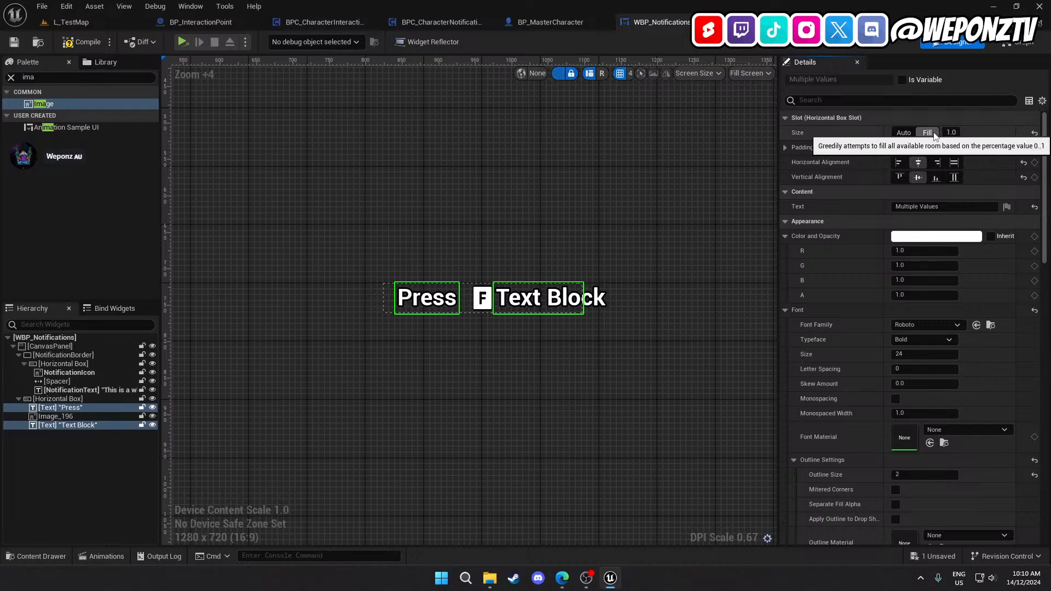
{"action": "left_click", "coordinate": [904, 132]}
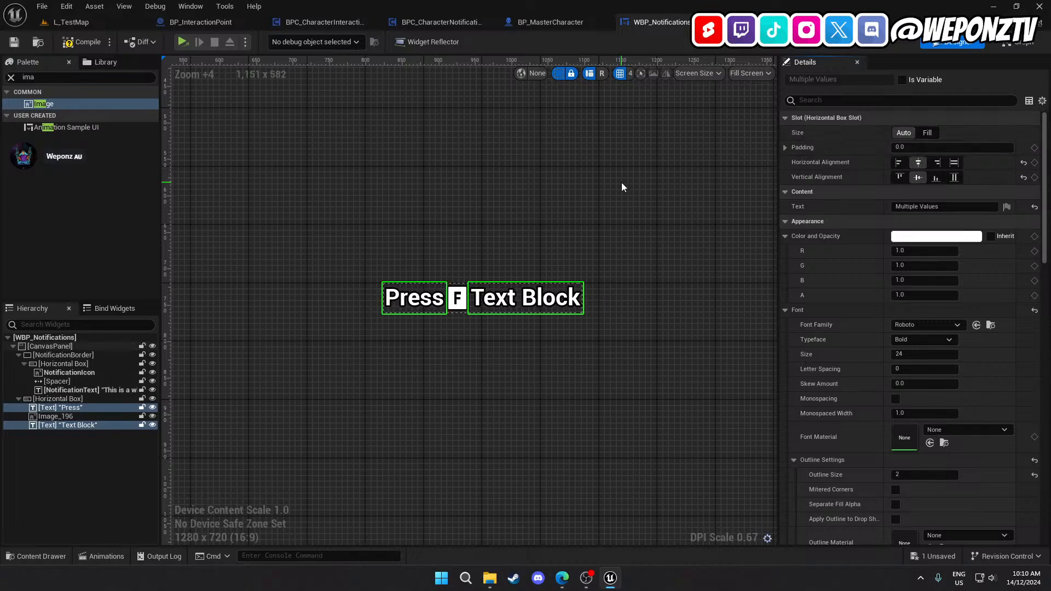
Set the padding of both Text widgets to 10 and their font size to 18
{"action": "left_click", "coordinate": [909, 148]}
{"action": "type", "text": "10"}
{"action": "key", "text": "Return"}
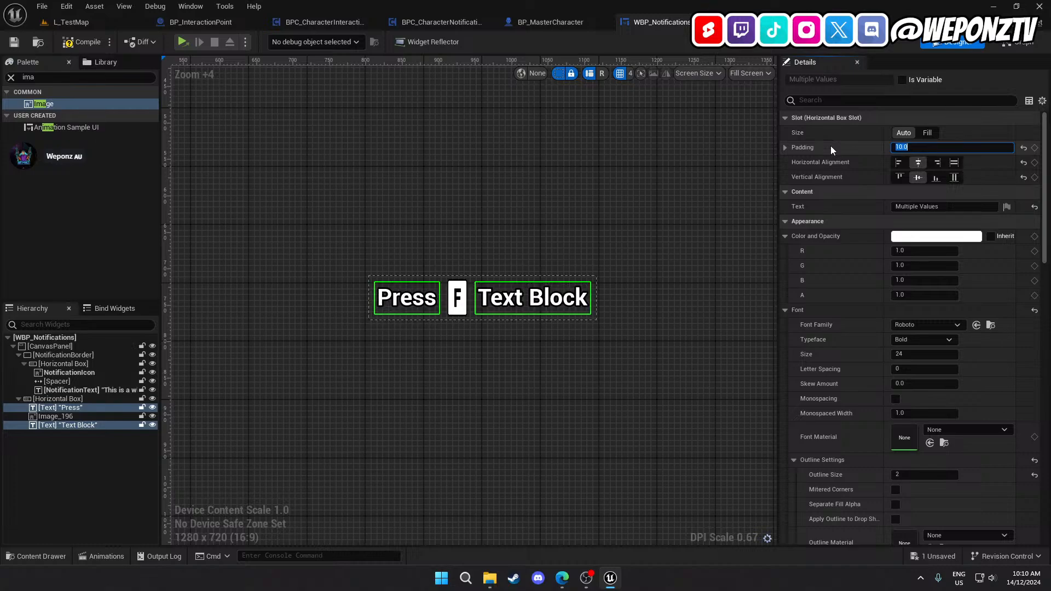
{"action": "left_click", "coordinate": [917, 357]}
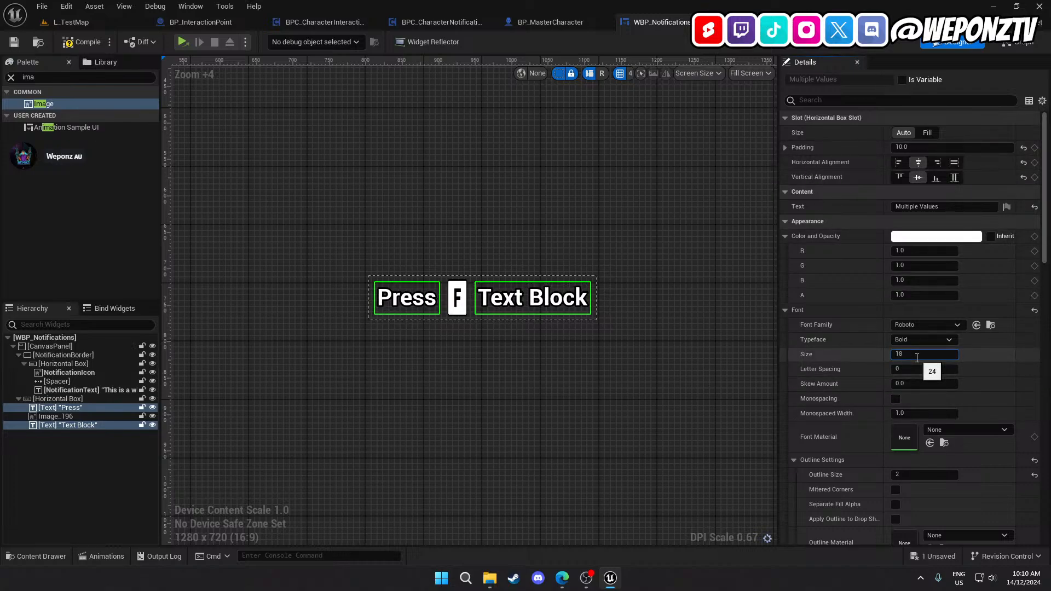
{"action": "key", "text": "Return"}
Centre the F key image horizontally and vertically within its Horizontal Box slot
{"action": "left_click", "coordinate": [468, 306]}
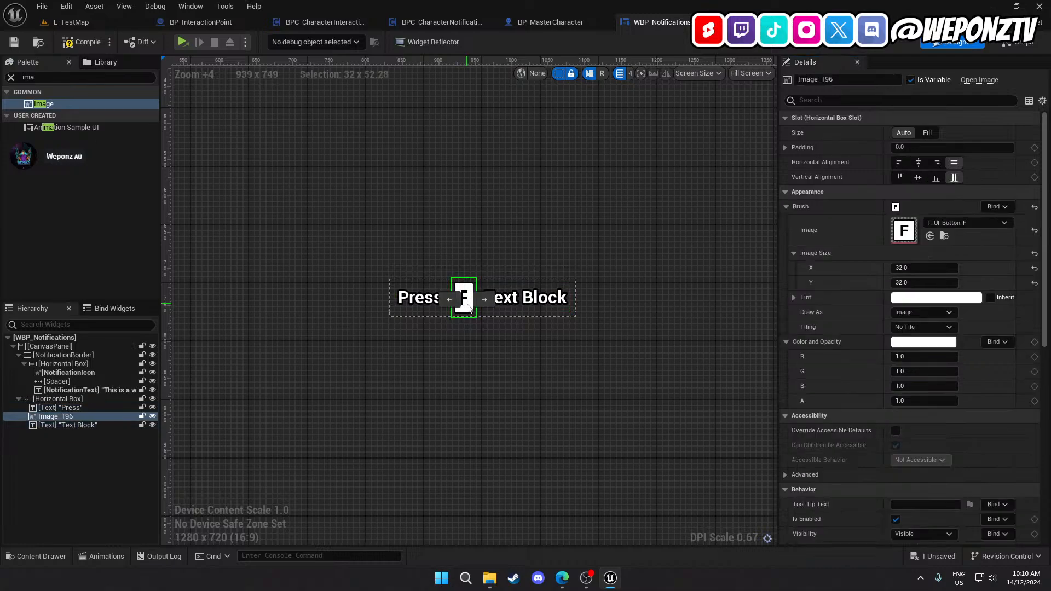
{"action": "left_click", "coordinate": [918, 162]}
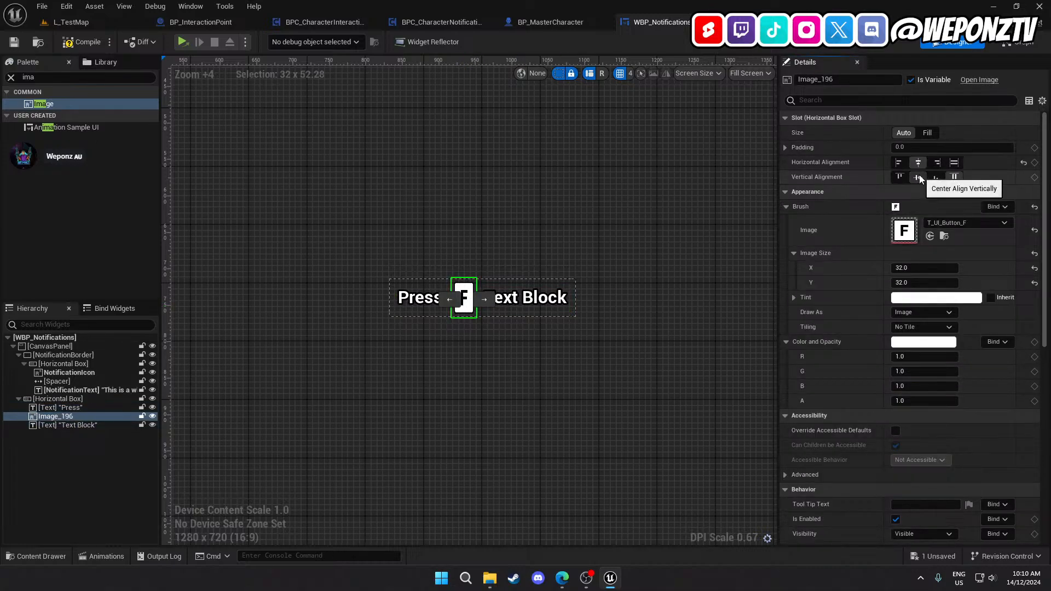
{"action": "left_click", "coordinate": [918, 178]}
Try Fill size and fill alignments on the F key image, restoring Auto size and centred alignment
{"action": "left_click", "coordinate": [926, 134]}
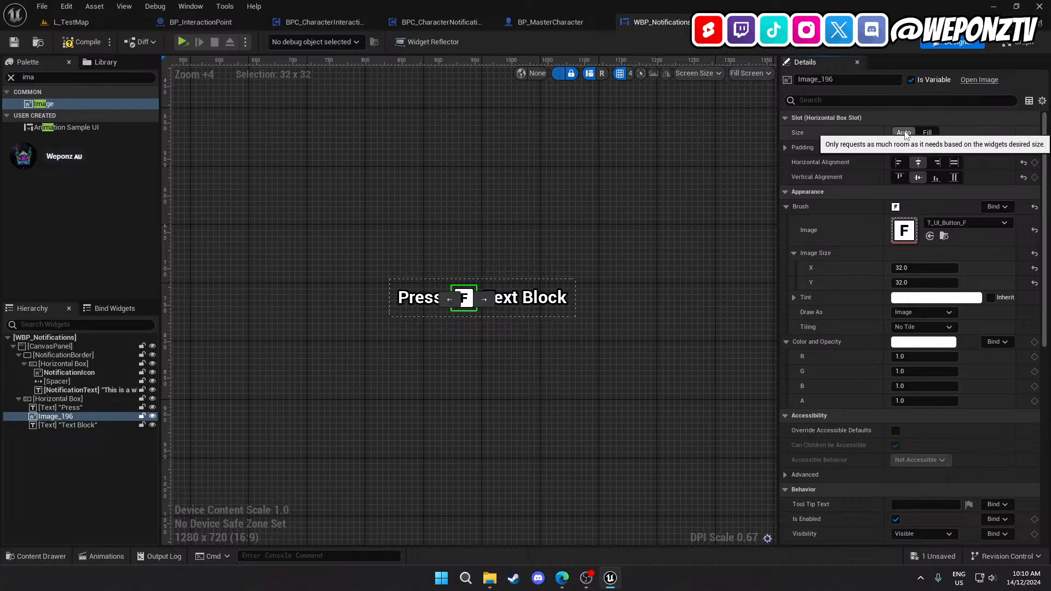
{"action": "left_click", "coordinate": [954, 162]}
{"action": "left_click", "coordinate": [954, 177]}
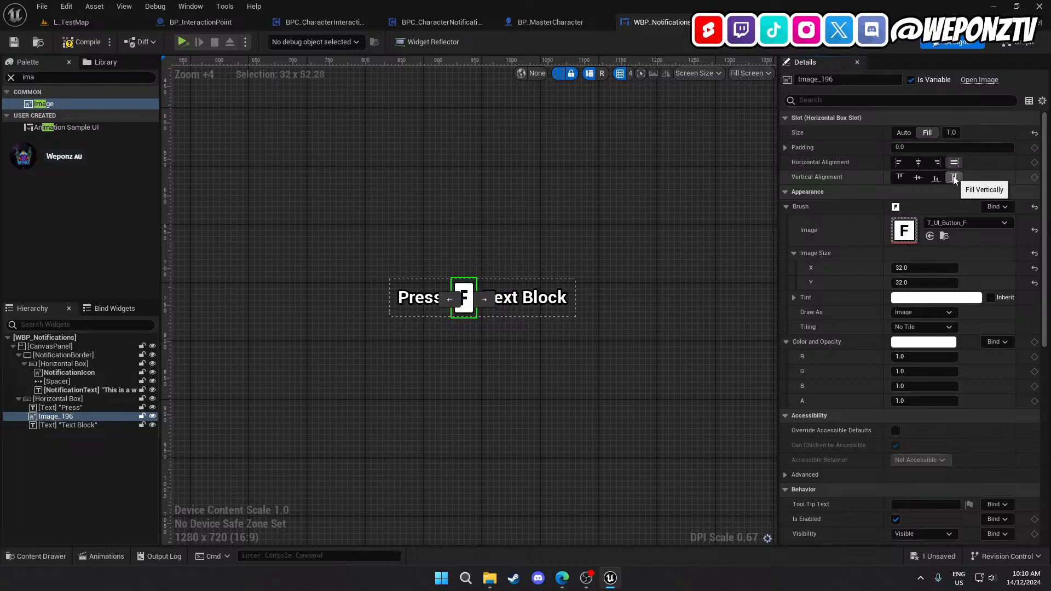
{"action": "left_click", "coordinate": [918, 163]}
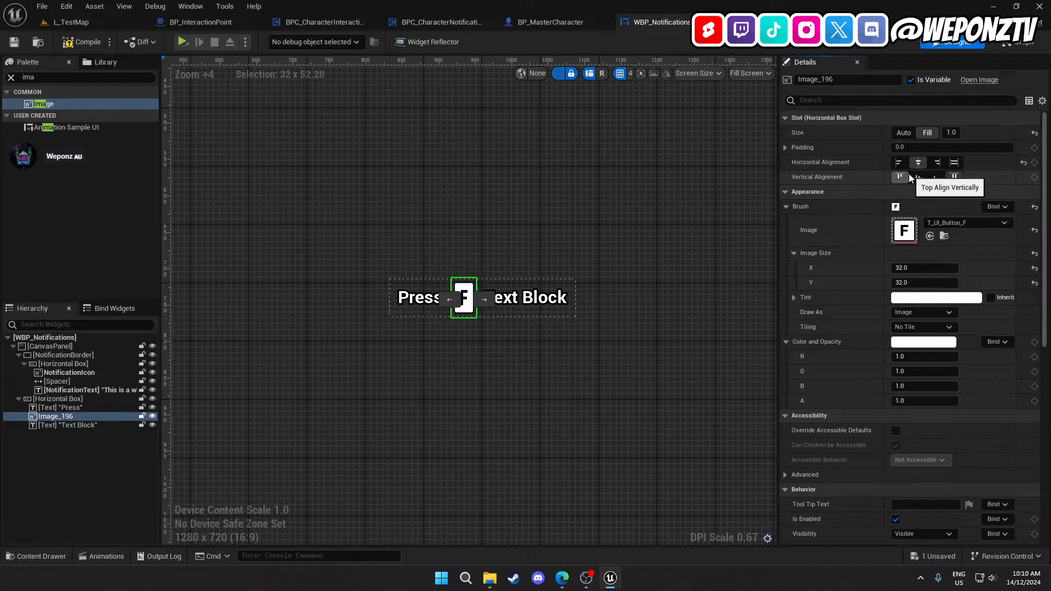
{"action": "left_click", "coordinate": [918, 178]}
{"action": "left_click", "coordinate": [904, 132]}
{"action": "left_click", "coordinate": [470, 342]}
Change the placeholder text after the F key image to "interact"
{"action": "scroll", "coordinate": [470, 342], "scroll_direction": "up", "scroll_amount": 2}
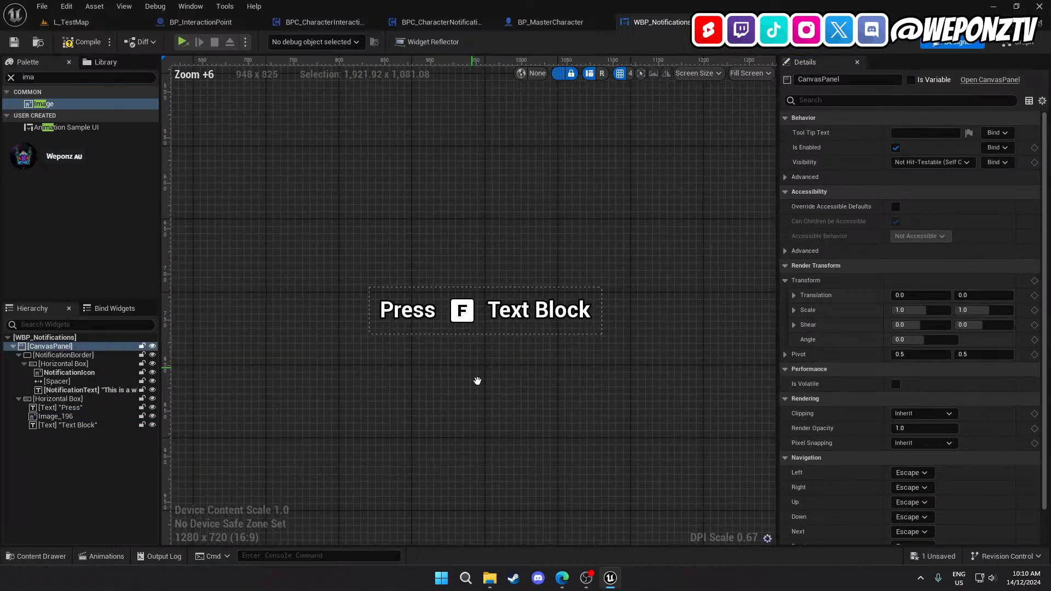
{"action": "left_click", "coordinate": [554, 329]}
{"action": "left_click", "coordinate": [925, 206]}
{"action": "type", "text": "interact"}
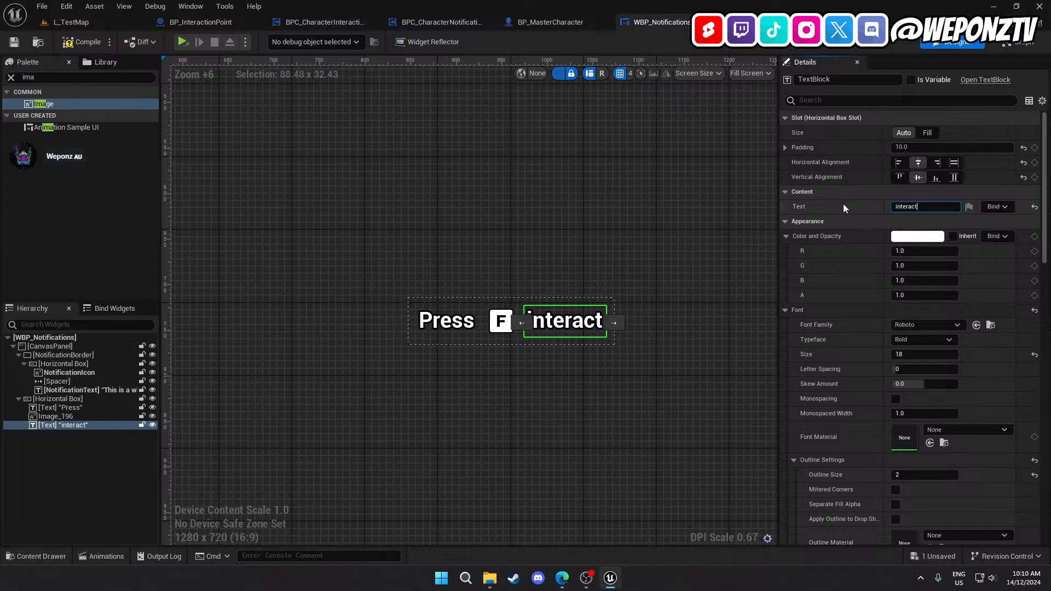
{"action": "left_click", "coordinate": [552, 241]}
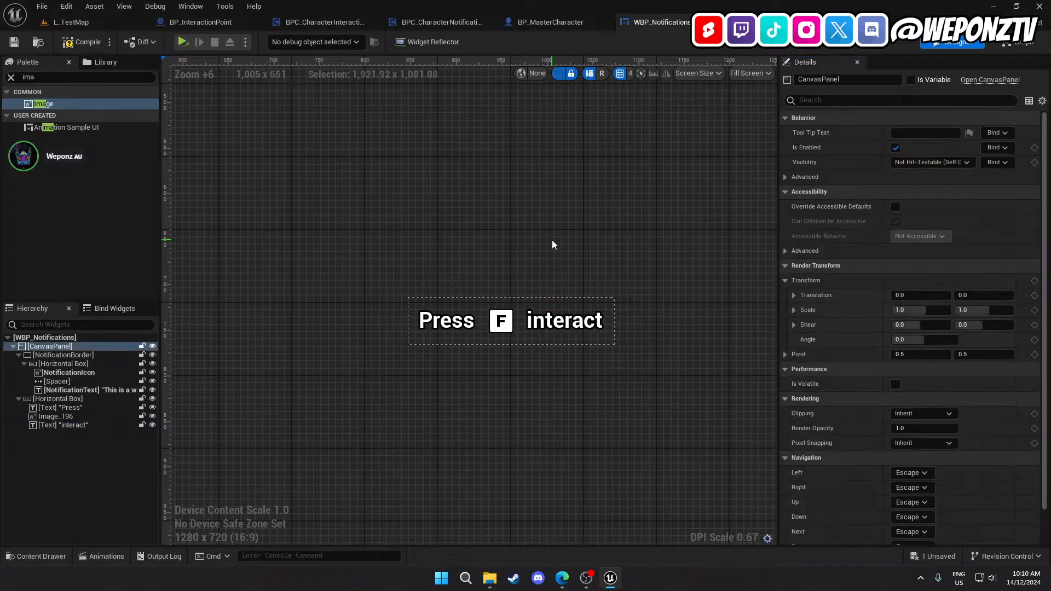
Capitalise the last text to "Interact" and expose that text block as a variable named ActionText
{"action": "left_click", "coordinate": [571, 327]}
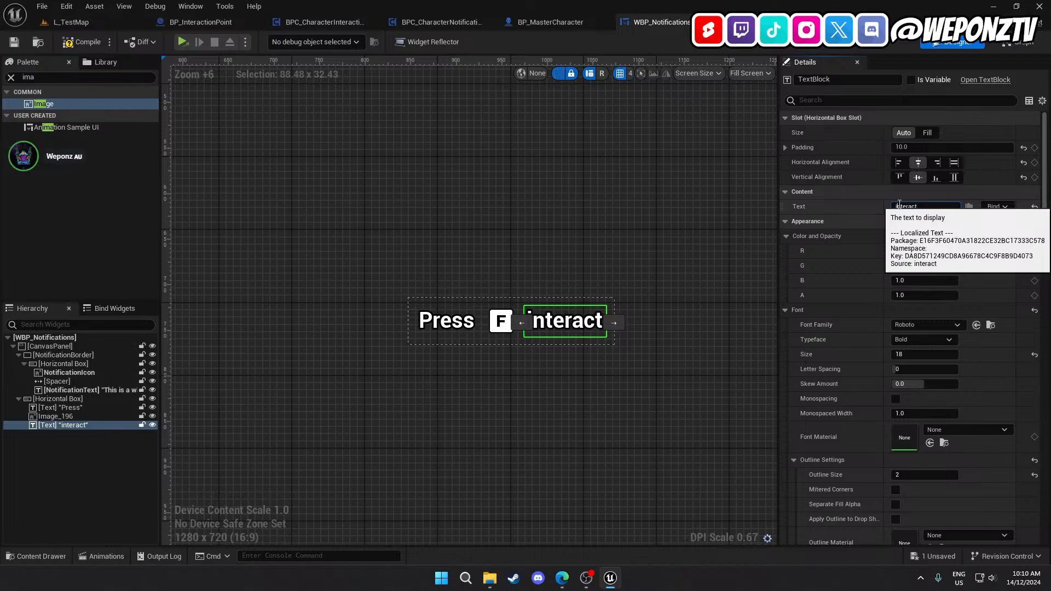
{"action": "left_click", "coordinate": [911, 79]}
{"action": "left_click", "coordinate": [846, 80]}
{"action": "type", "text": "A"}
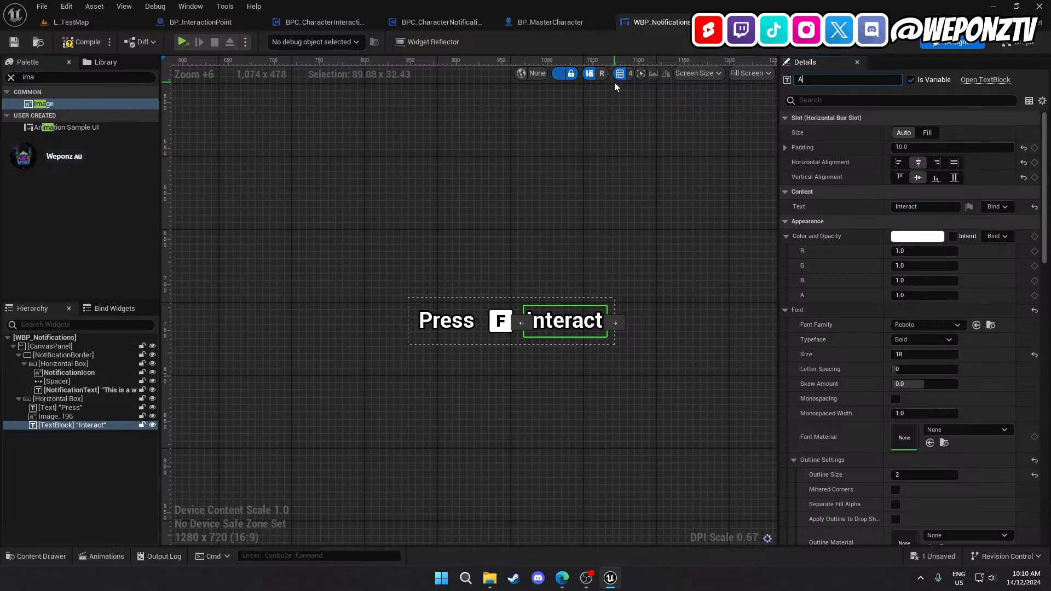
{"action": "type", "text": "ctionText"}
{"action": "key", "text": "Return"}
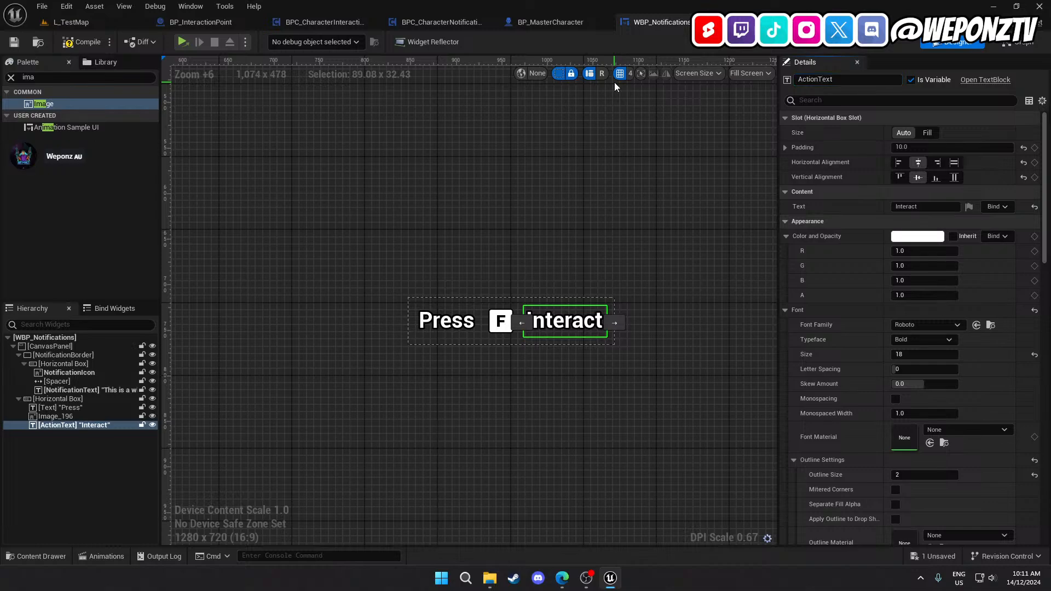
Save the WBP_Notifications widget
{"action": "left_click", "coordinate": [482, 211]}
{"action": "scroll", "coordinate": [389, 230], "scroll_direction": "down", "scroll_amount": 5}
{"action": "right_click_drag", "start_coordinate": [355, 260], "coordinate": [451, 358]}
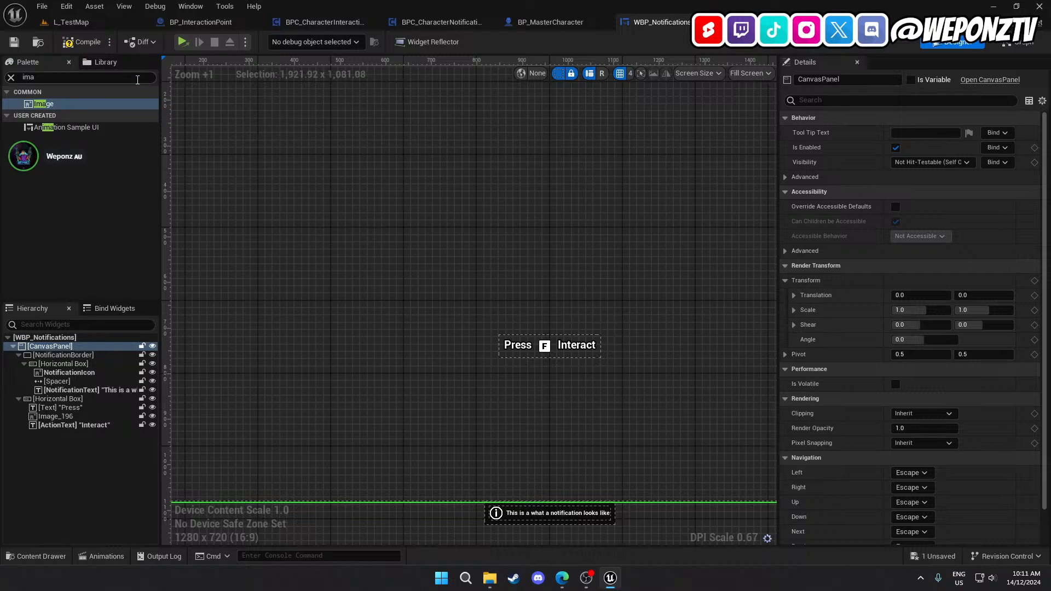
{"action": "left_click", "coordinate": [15, 43]}
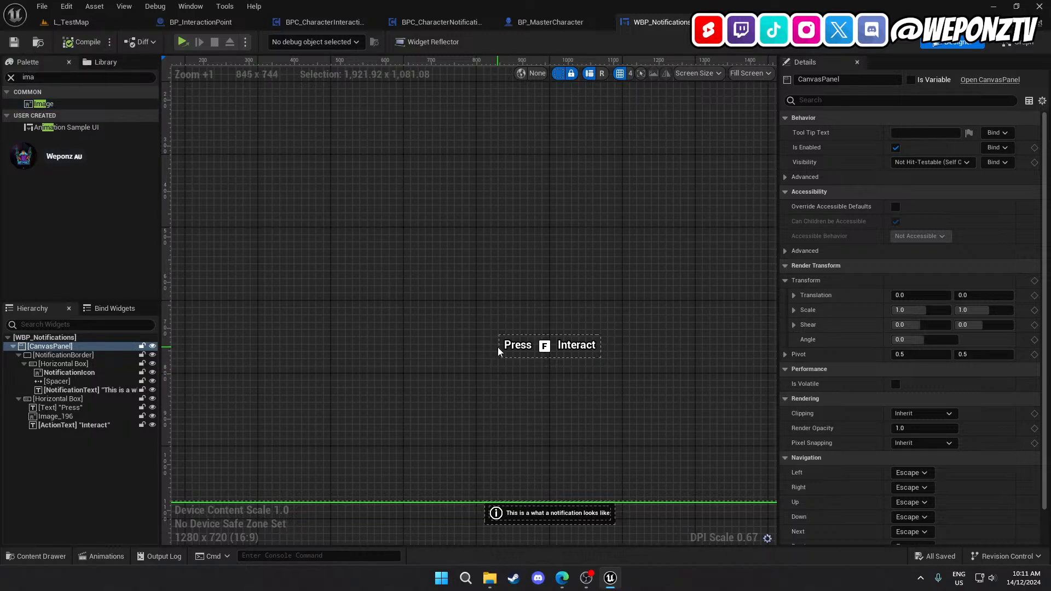
Try a font size of 16 on both the Press and Interact texts
{"action": "left_click", "coordinate": [517, 345]}
{"action": "left_click", "coordinate": [577, 345], "text": "ctrl"}
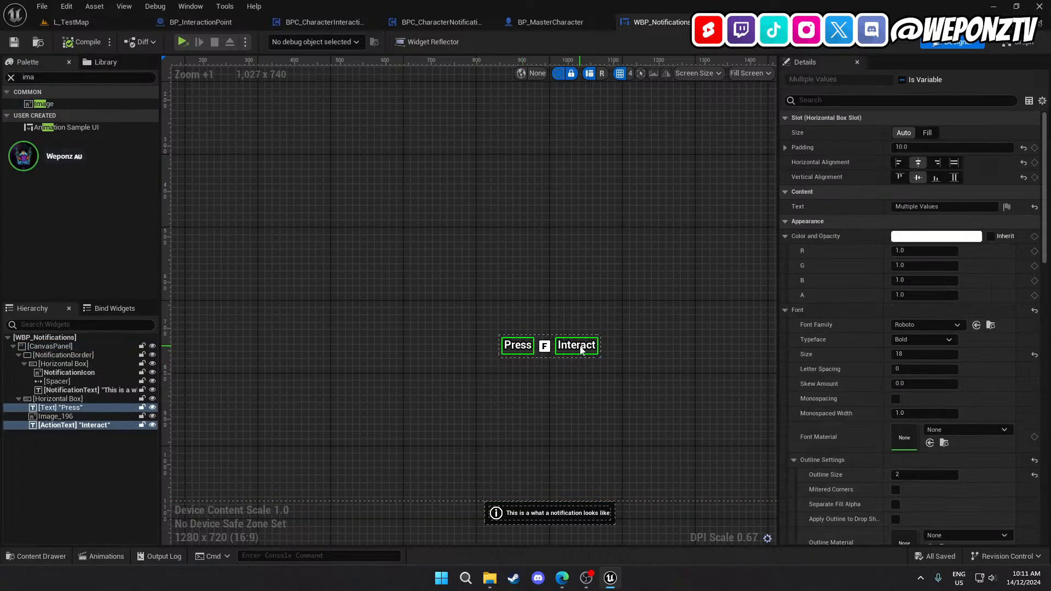
{"action": "left_click", "coordinate": [925, 358]}
{"action": "type", "text": "196"}
{"action": "key", "text": "Return"}
{"action": "left_click", "coordinate": [515, 390]}
{"action": "right_click_drag", "start_coordinate": [633, 410], "coordinate": [515, 376]}
{"action": "scroll", "coordinate": [498, 386], "scroll_direction": "down", "scroll_amount": 2}
{"action": "scroll", "coordinate": [525, 416], "scroll_direction": "up", "scroll_amount": 3}
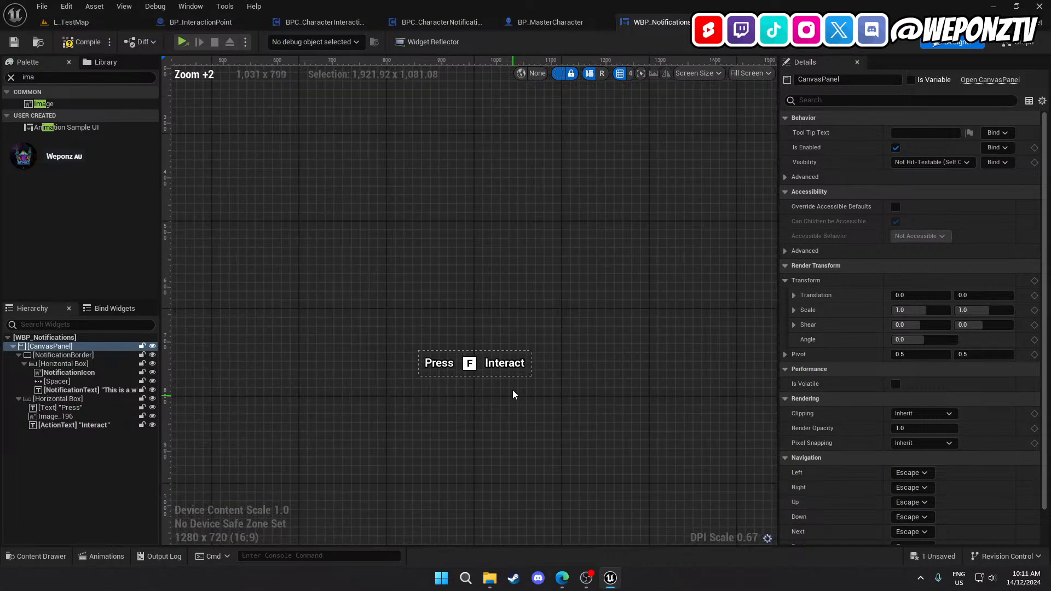
Set the font size of the Press and Interact texts back to 18
{"action": "left_click", "coordinate": [509, 367]}
{"action": "left_click", "coordinate": [443, 363], "text": "ctrl"}
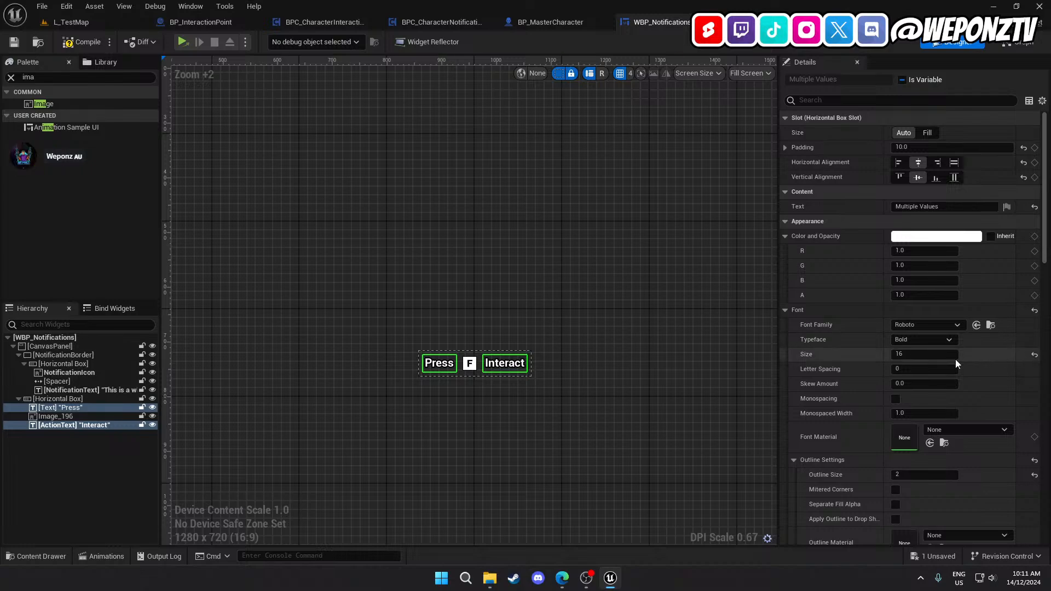
{"action": "left_click", "coordinate": [930, 357]}
{"action": "type", "text": "18"}
{"action": "key", "text": "Return"}
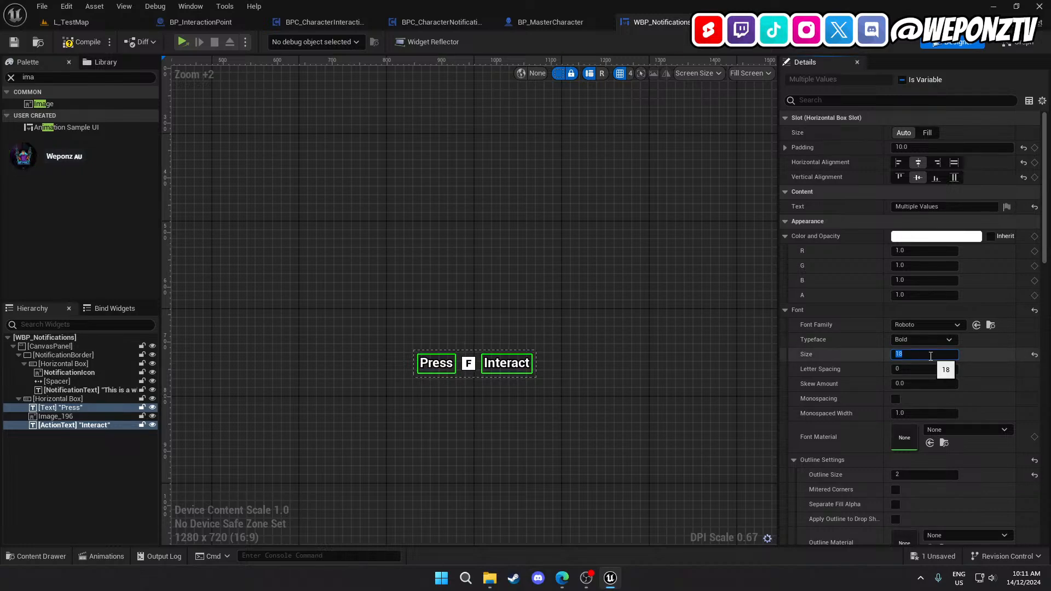
Set the F key image size to 42 by 42 and save the widget
{"action": "scroll", "coordinate": [481, 378], "scroll_direction": "up", "scroll_amount": 2}
{"action": "left_click", "coordinate": [460, 355]}
{"action": "left_click", "coordinate": [952, 268]}
{"action": "type", "text": "42"}
{"action": "key", "text": "Return"}
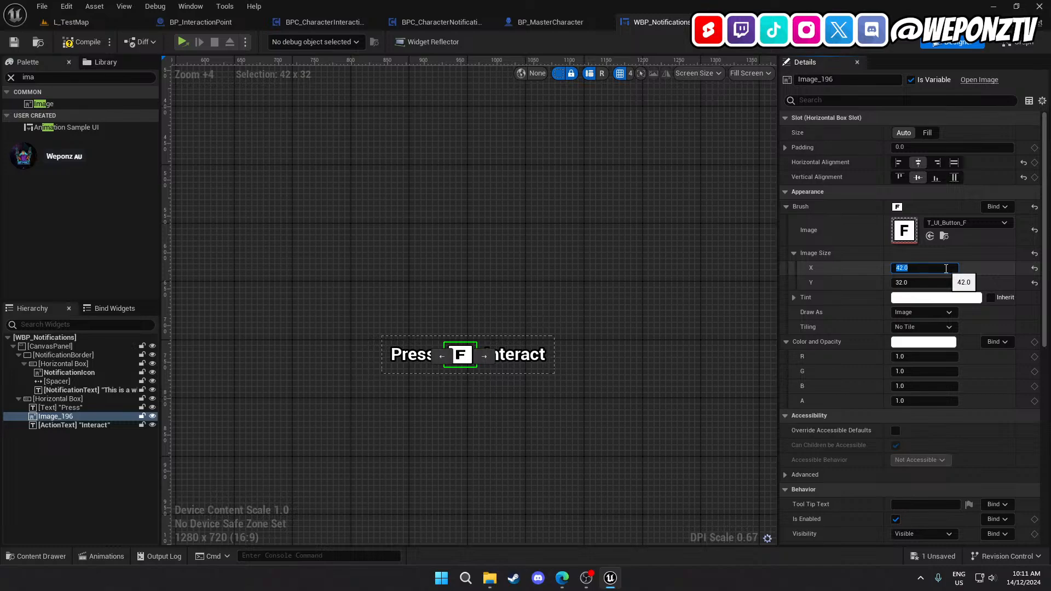
{"action": "left_click", "coordinate": [931, 282]}
{"action": "type", "text": "42"}
{"action": "key", "text": "Return"}
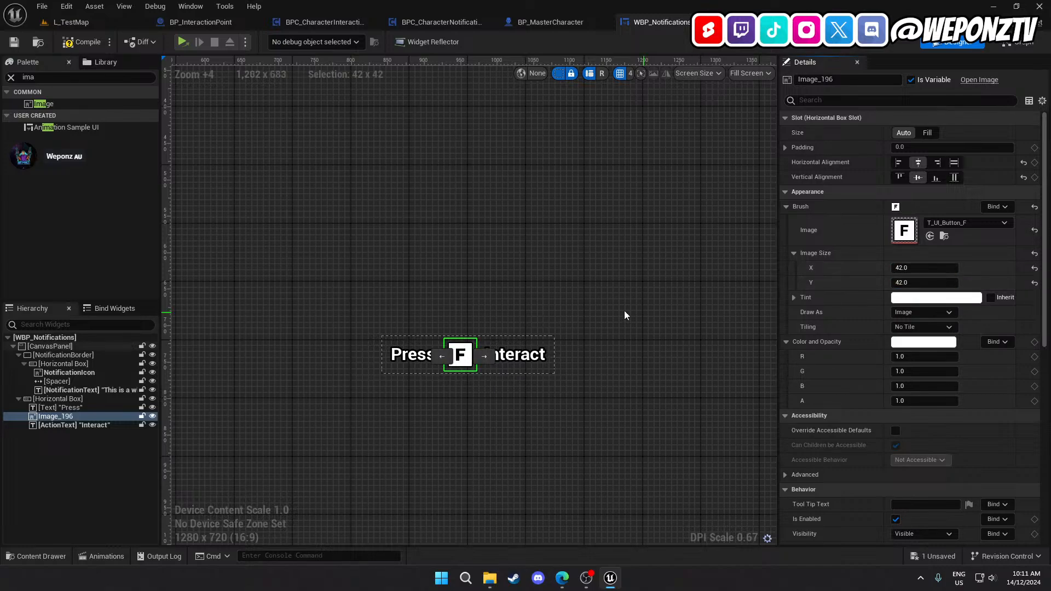
{"action": "left_click", "coordinate": [644, 317]}
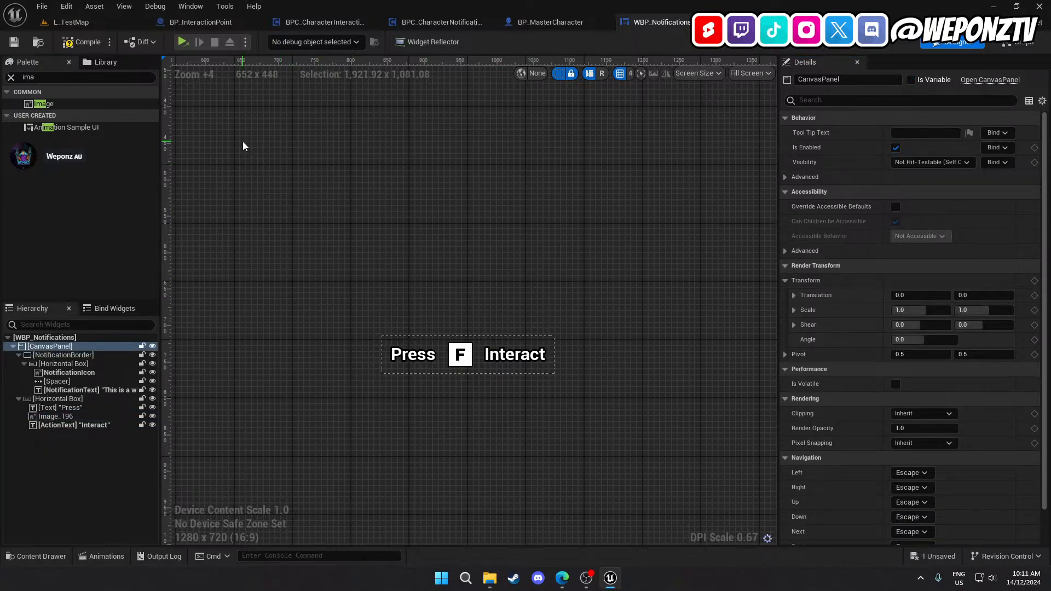
{"action": "left_click", "coordinate": [15, 42]}
Rename the Horizontal Box holding the Press F Interact prompt to ButtonTip
{"action": "left_click", "coordinate": [77, 399]}
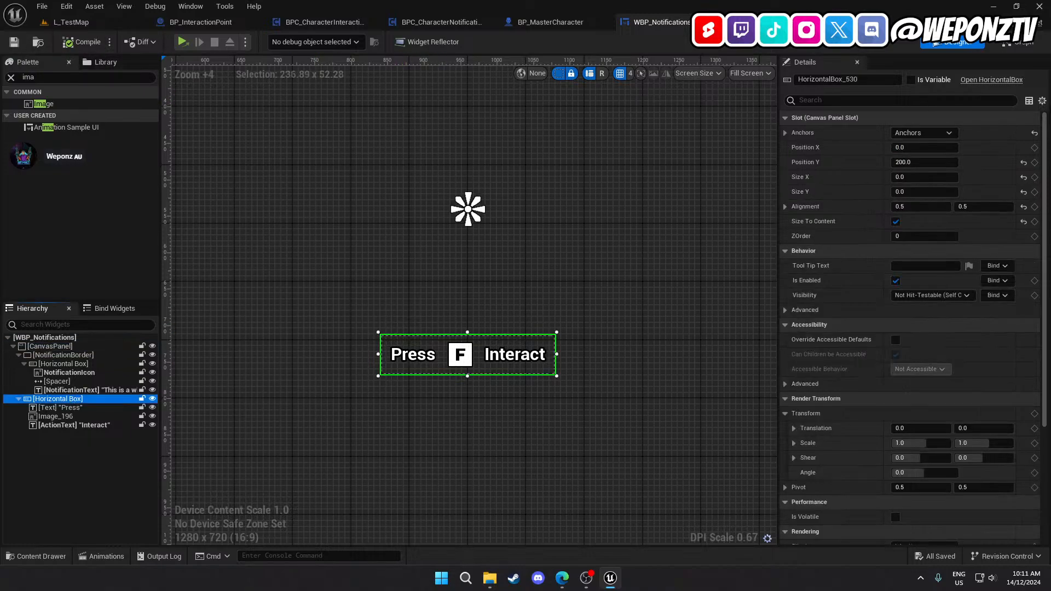
{"action": "left_click", "coordinate": [876, 79]}
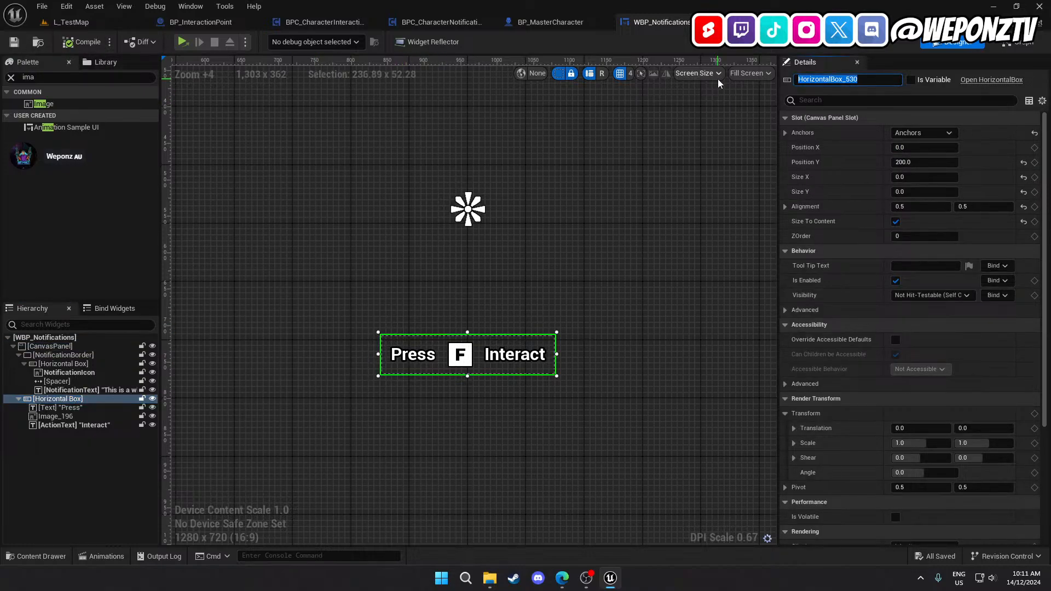
{"action": "type", "text": "ButtonTip"}
{"action": "key", "text": "Return"}
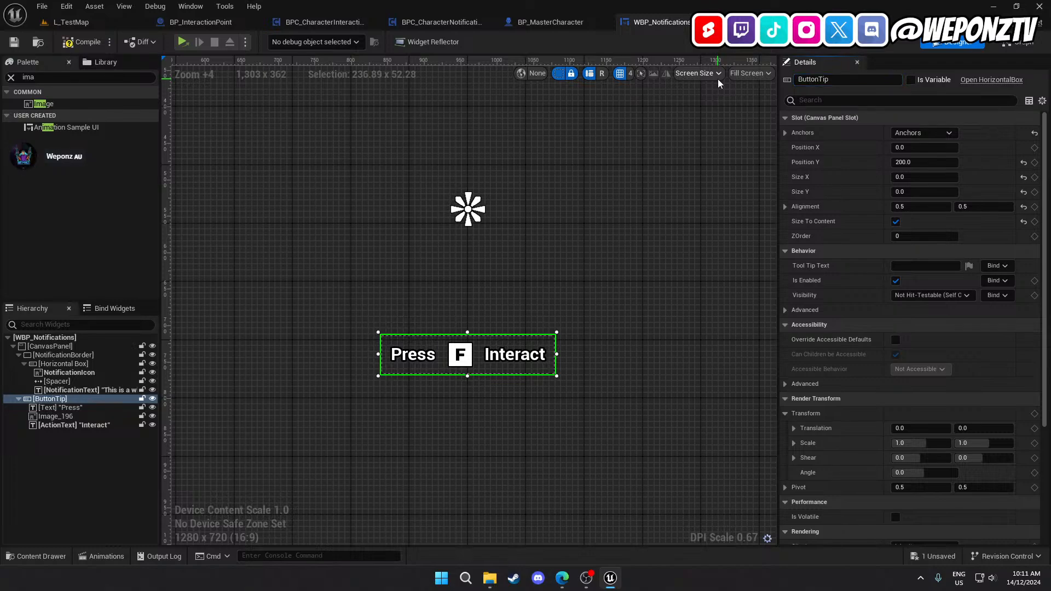
Rename the Press text block to PressText
{"action": "left_click", "coordinate": [94, 407]}
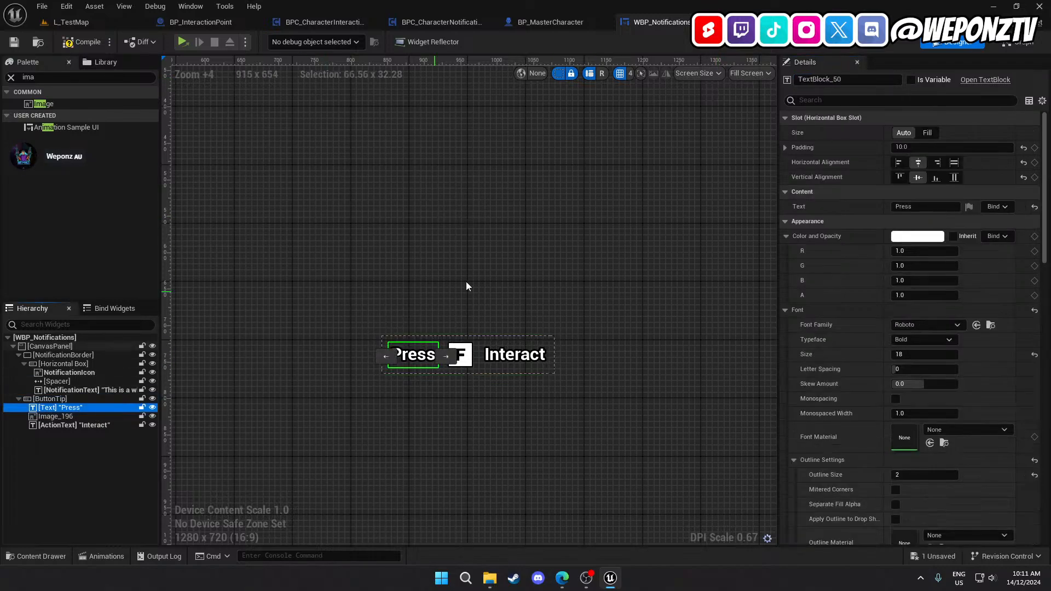
{"action": "left_click", "coordinate": [843, 81]}
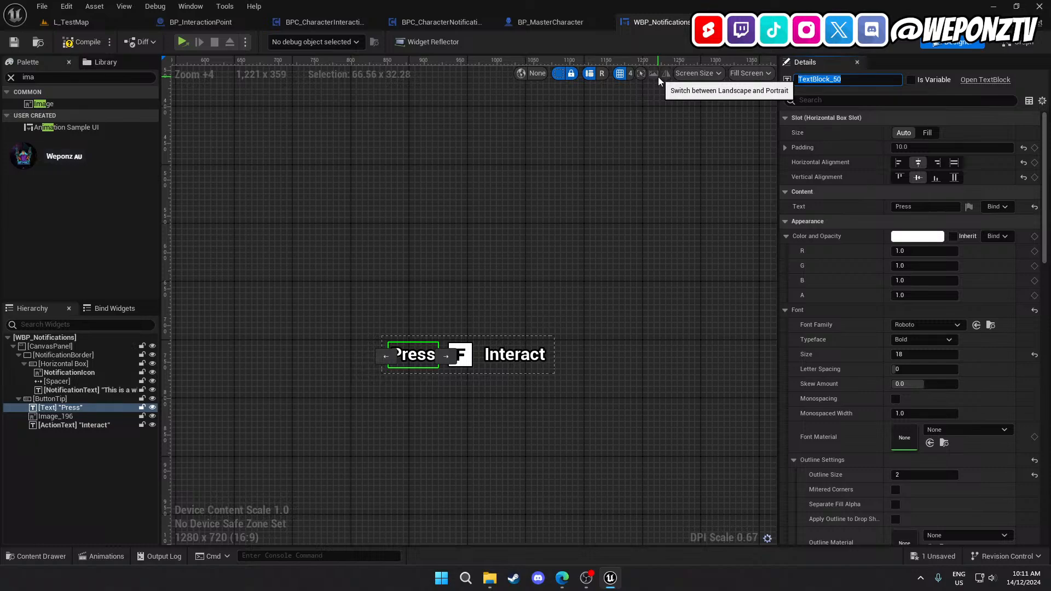
{"action": "type", "text": "Bu"}
{"action": "key", "text": "BackSpace"}
{"action": "key", "text": "BackSpace"}
{"action": "type", "text": "PressText"}
{"action": "key", "text": "Return"}
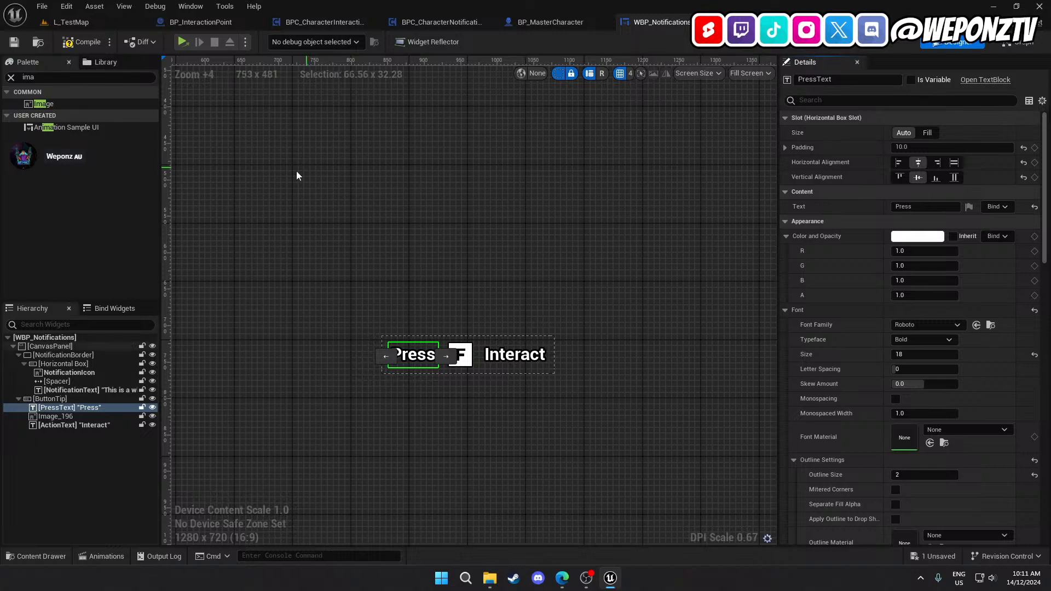
Rename the F key image to ButtonIcon and save the widget
{"action": "left_click", "coordinate": [105, 415]}
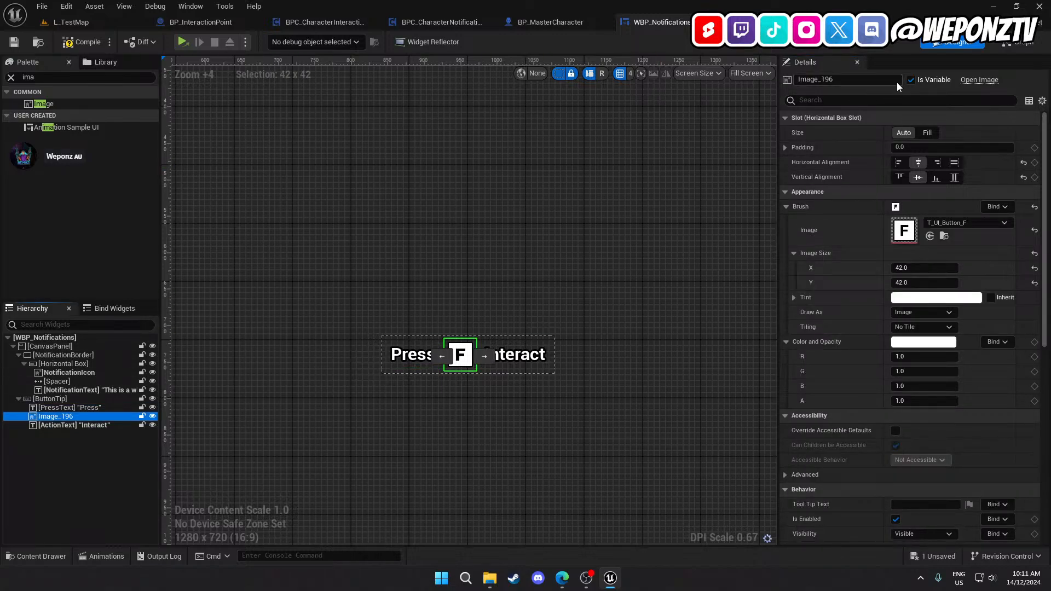
{"action": "left_click", "coordinate": [815, 80]}
{"action": "type", "text": "But"}
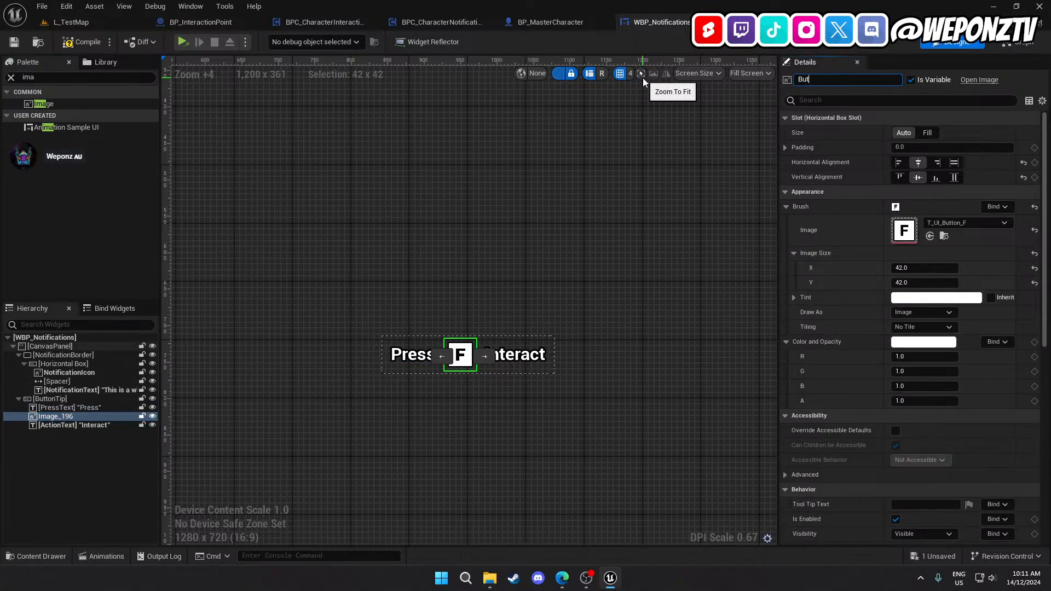
{"action": "type", "text": "tonIcon"}
{"action": "key", "text": "Return"}
{"action": "left_click", "coordinate": [448, 289]}
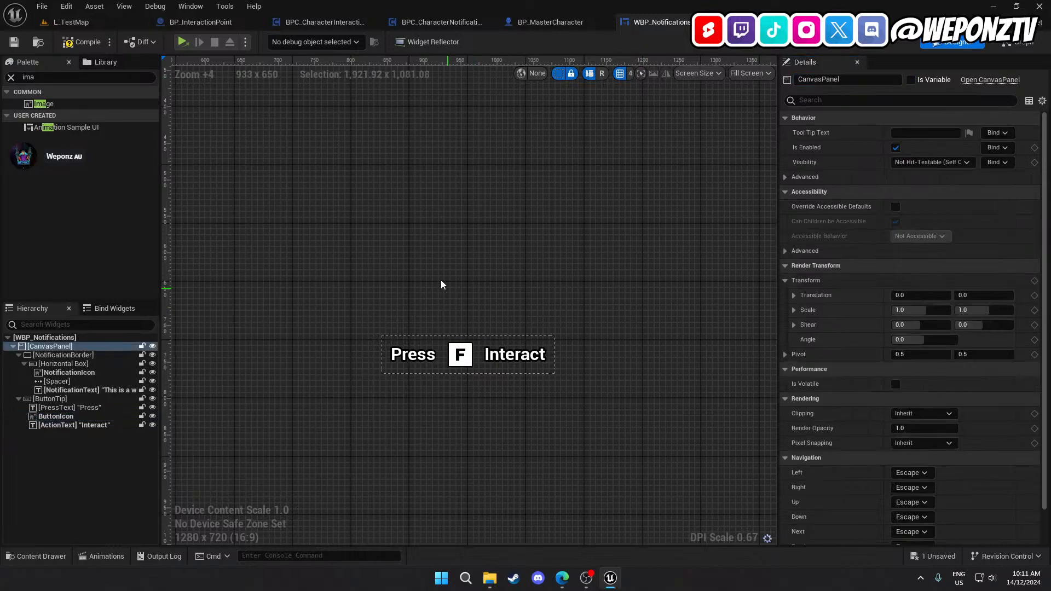
{"action": "left_click", "coordinate": [14, 42]}
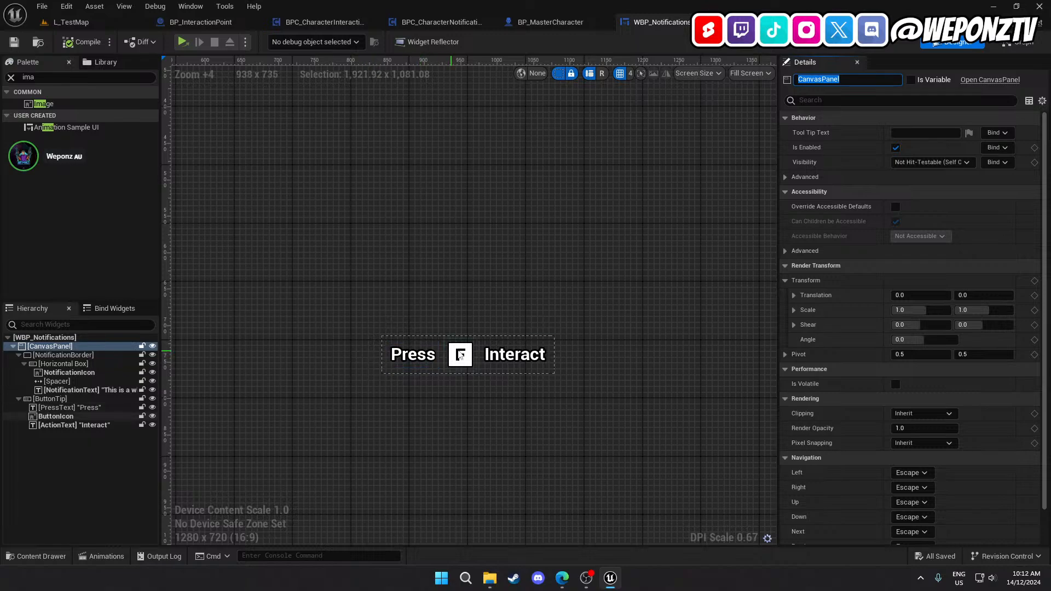
With the ButtonTip box selected, create a new widget animation named ButtonTipPopup and open it for editing
{"action": "right_click_drag", "start_coordinate": [602, 367], "coordinate": [549, 420]}
{"action": "scroll", "coordinate": [605, 338], "scroll_direction": "down", "scroll_amount": 2}
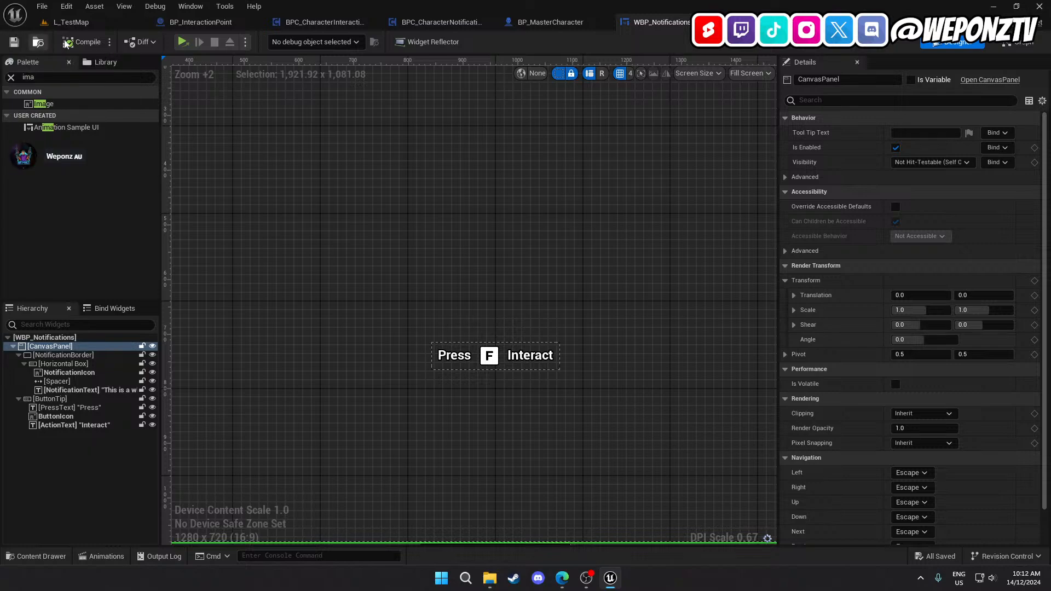
{"action": "left_click", "coordinate": [435, 357]}
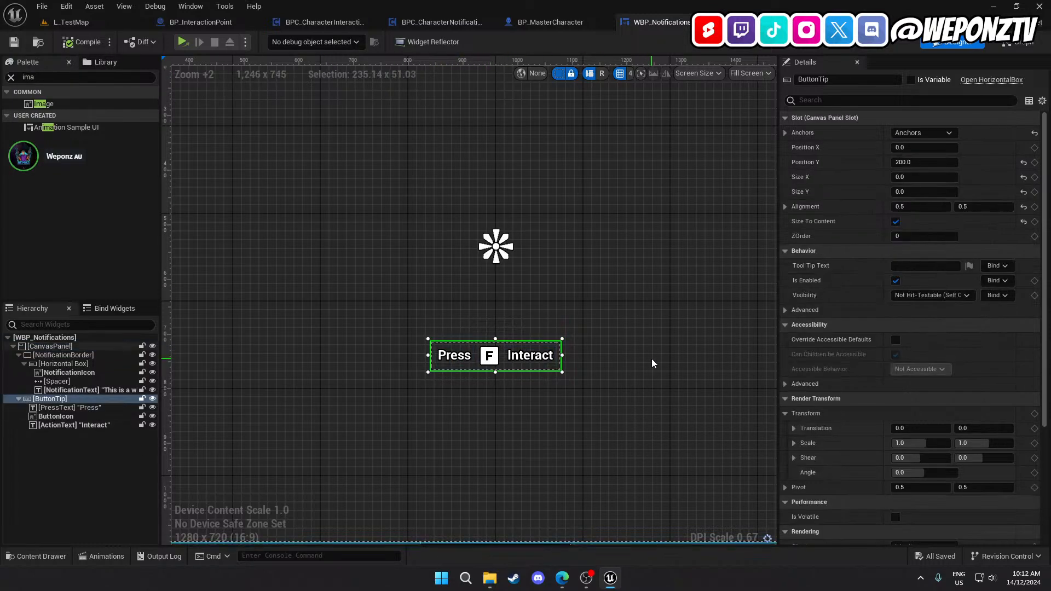
{"action": "right_click_drag", "start_coordinate": [651, 359], "coordinate": [658, 312]}
{"action": "scroll", "coordinate": [658, 313], "scroll_direction": "down", "scroll_amount": 1}
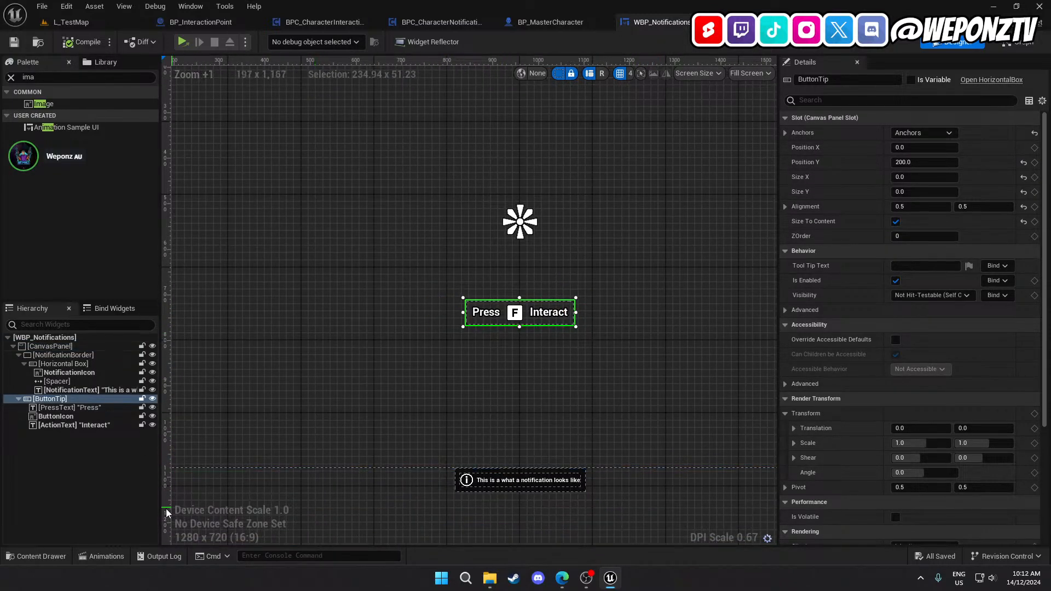
{"action": "left_click", "coordinate": [100, 554]}
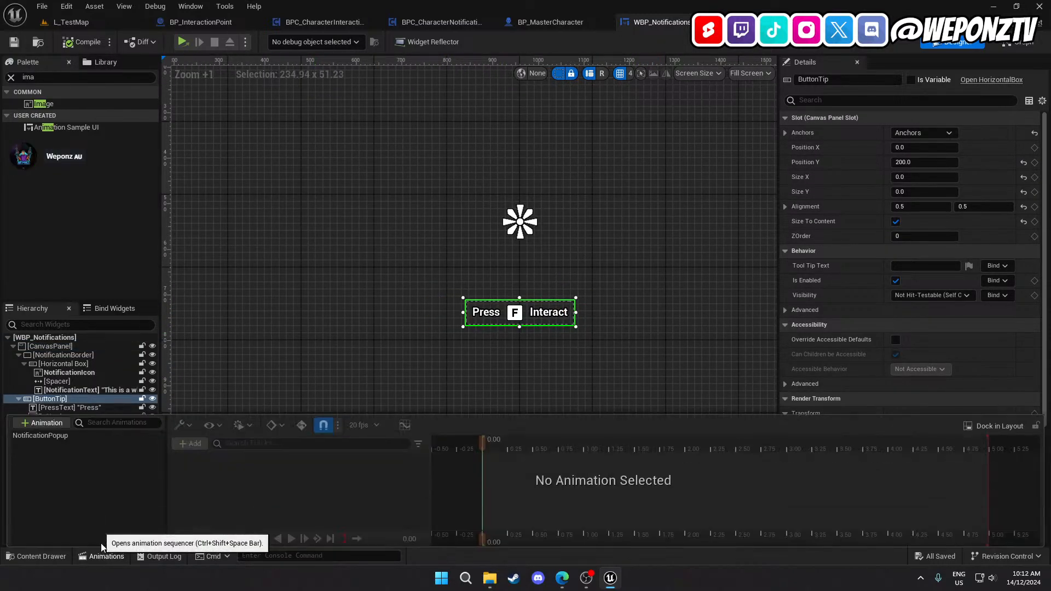
{"action": "left_click", "coordinate": [40, 427]}
{"action": "type", "text": "ButtonTip"}
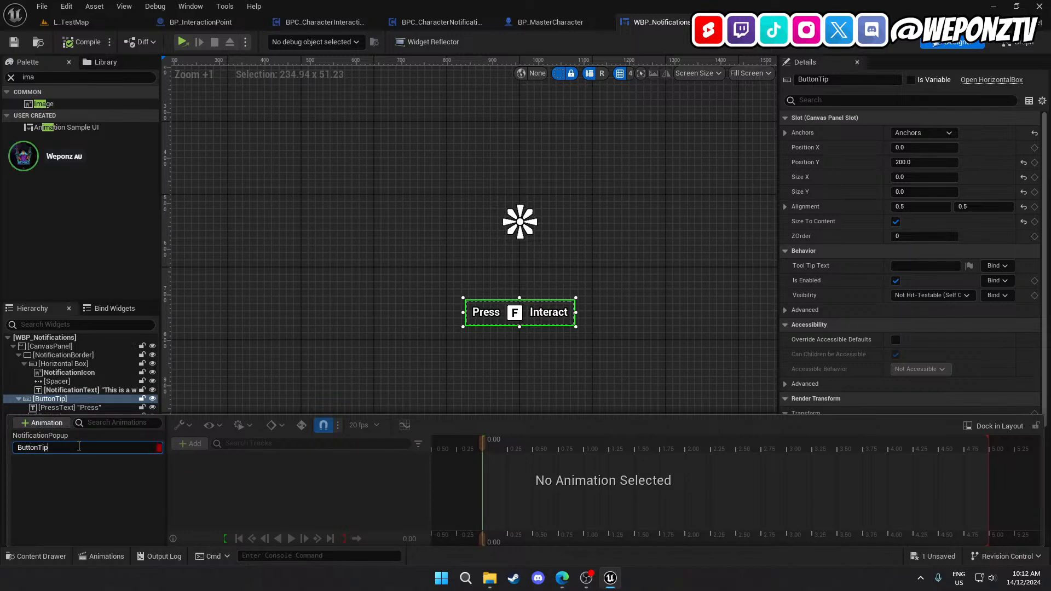
{"action": "type", "text": "Popup"}
{"action": "key", "text": "Return"}
{"action": "left_click", "coordinate": [78, 445]}
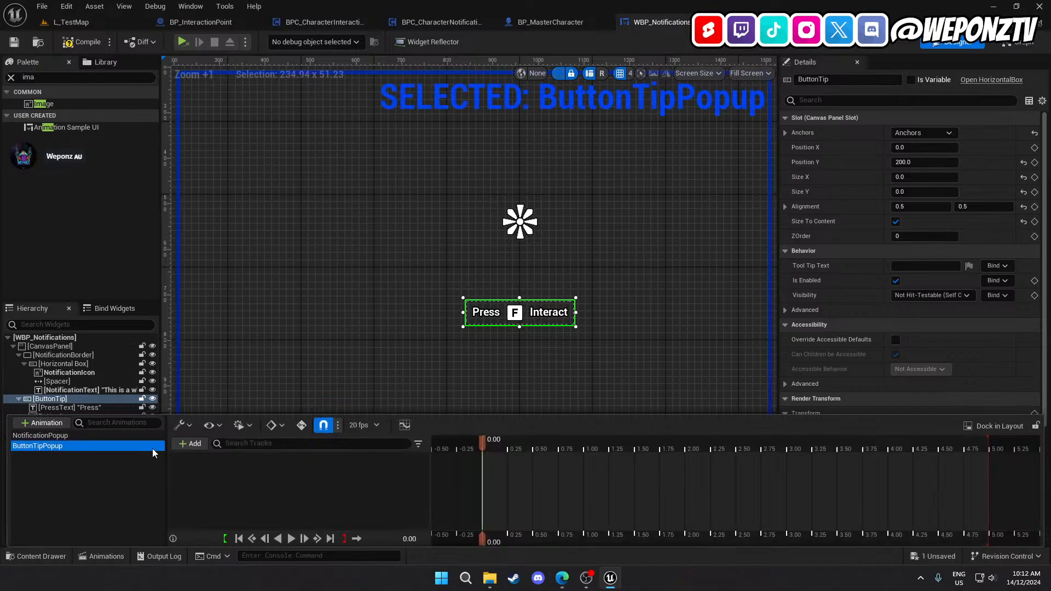
Add ButtonTip to the ButtonTipPopup animation and give it a Render Opacity track
{"action": "left_click", "coordinate": [190, 444]}
{"action": "mouse_move", "coordinate": [255, 483]}
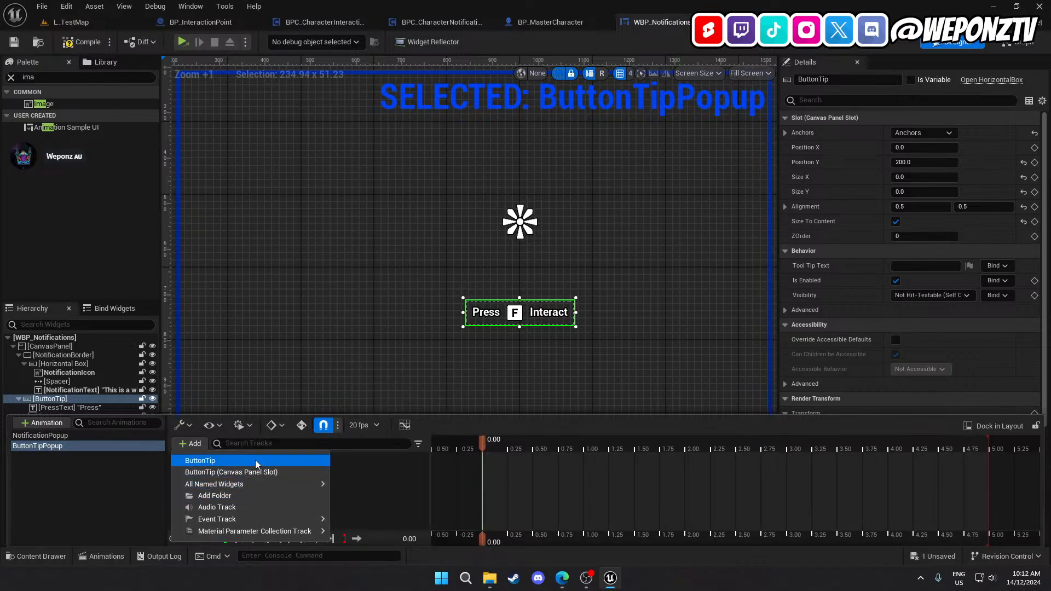
{"action": "left_click", "coordinate": [255, 460]}
{"action": "left_click", "coordinate": [376, 460]}
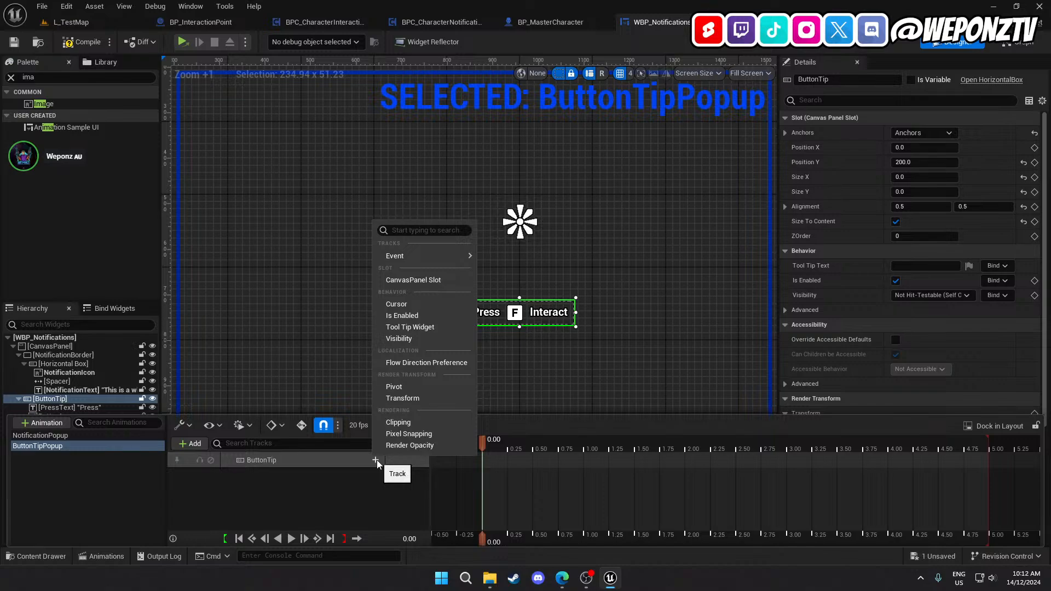
{"action": "left_click", "coordinate": [399, 446]}
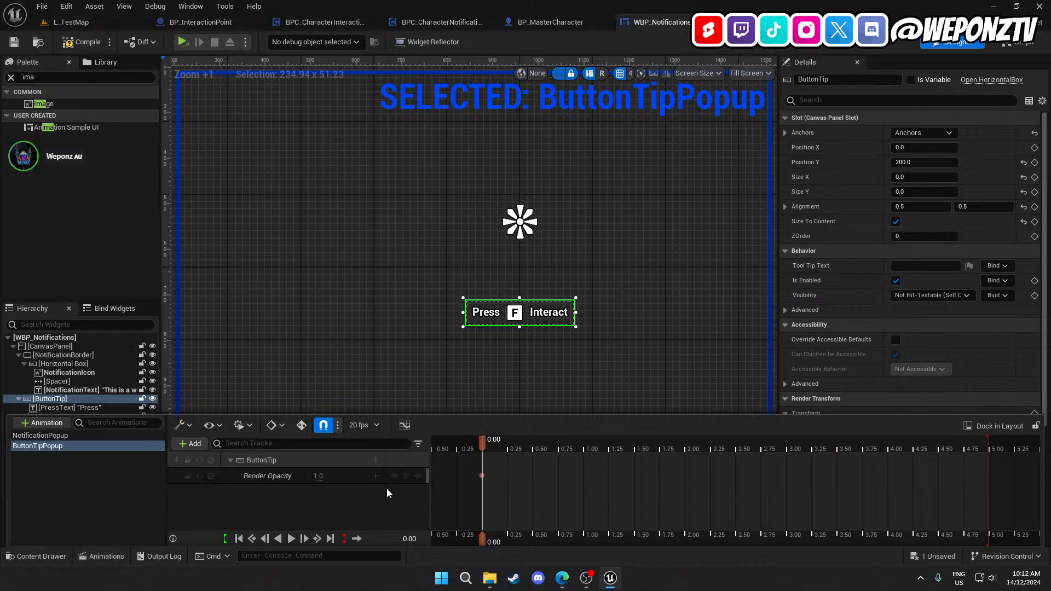
Add a ButtonTip Render Opacity key at 0.25 s and set the opacity to 0 at 0.00 s in ButtonTipPopup
{"action": "left_click_drag", "start_coordinate": [482, 445], "coordinate": [508, 448]}
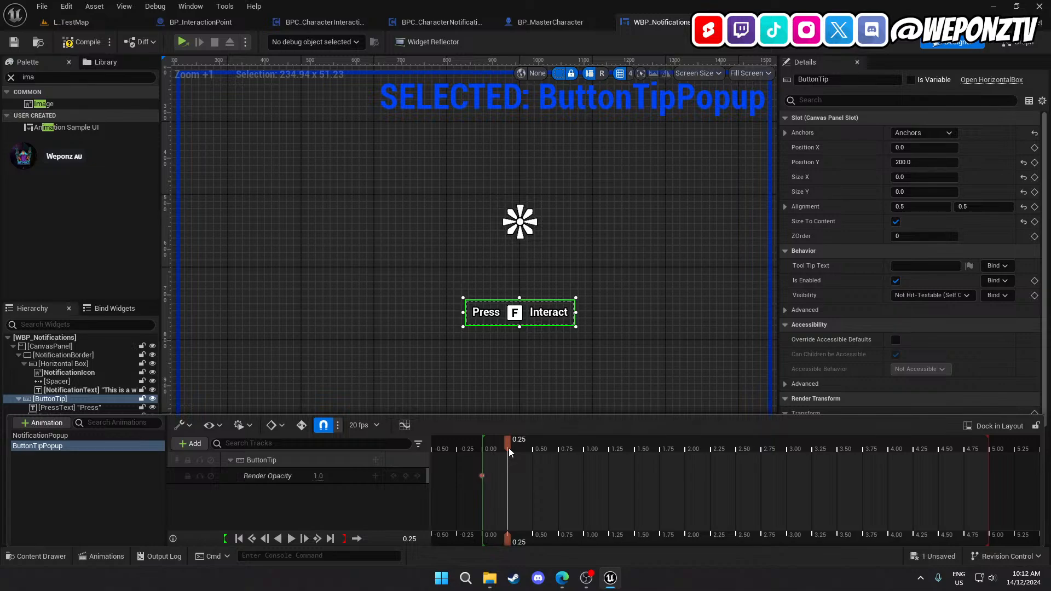
{"action": "left_click", "coordinate": [406, 476]}
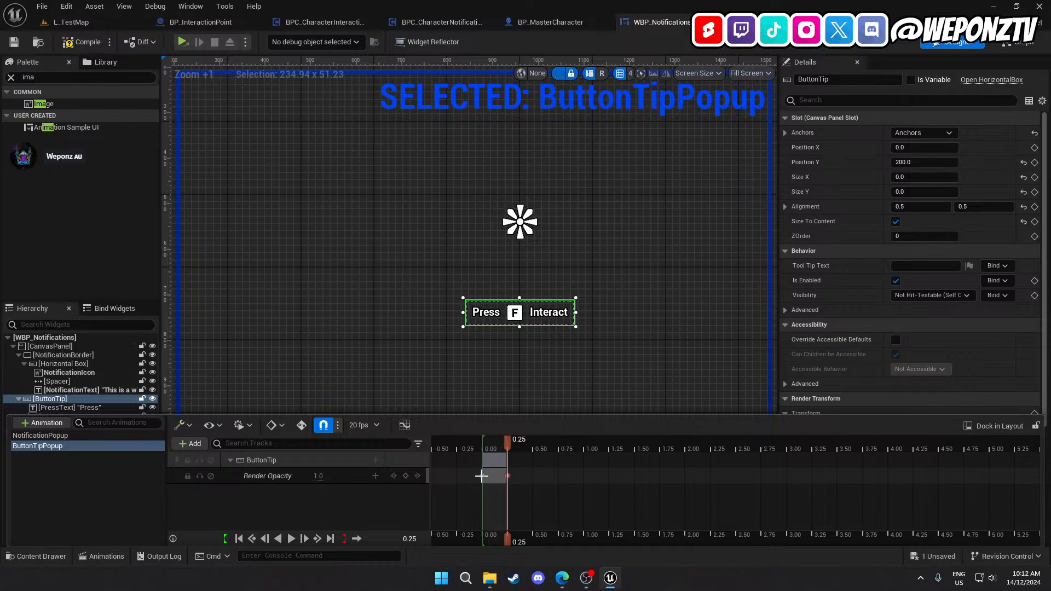
{"action": "left_click_drag", "start_coordinate": [511, 442], "coordinate": [488, 444]}
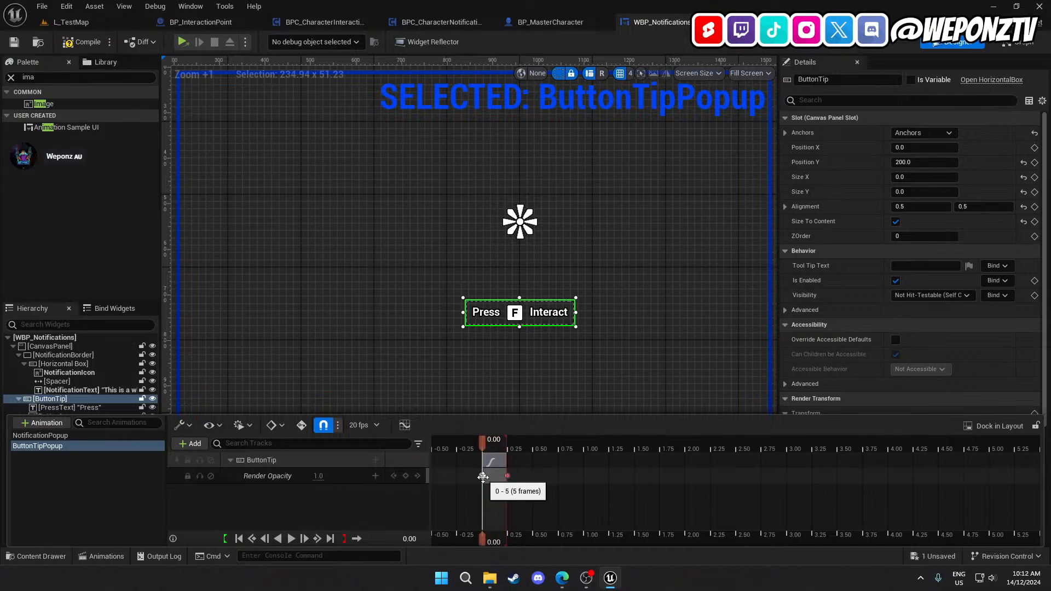
{"action": "type", "text": "0"}
{"action": "key", "text": "Return"}
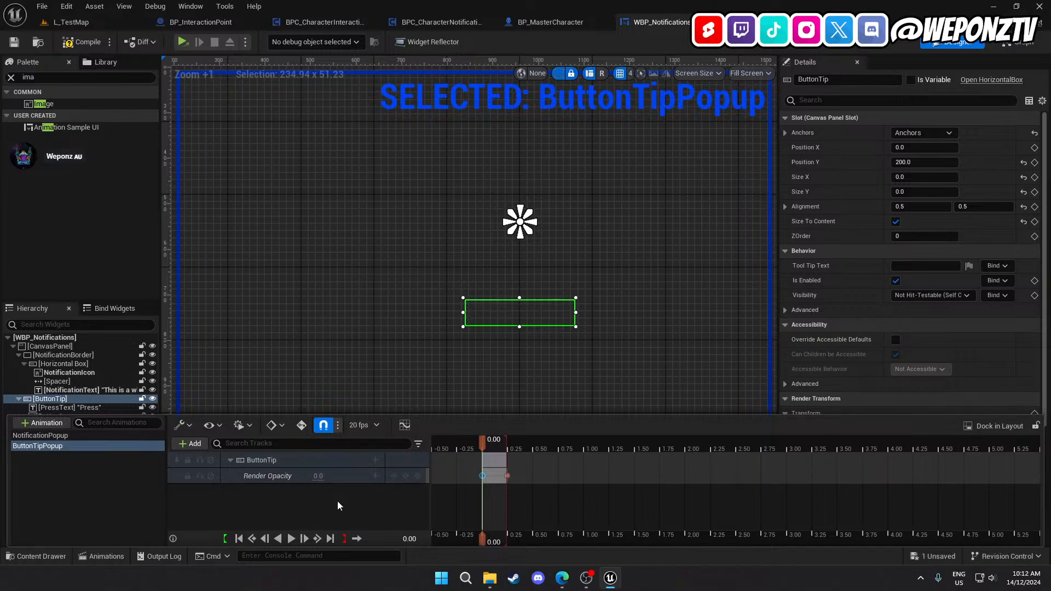
Add Render Opacity keys at 4.25 s and 4.50 s to the ButtonTip track, then compile and save the widget
{"action": "left_click_drag", "start_coordinate": [486, 444], "coordinate": [507, 443]}
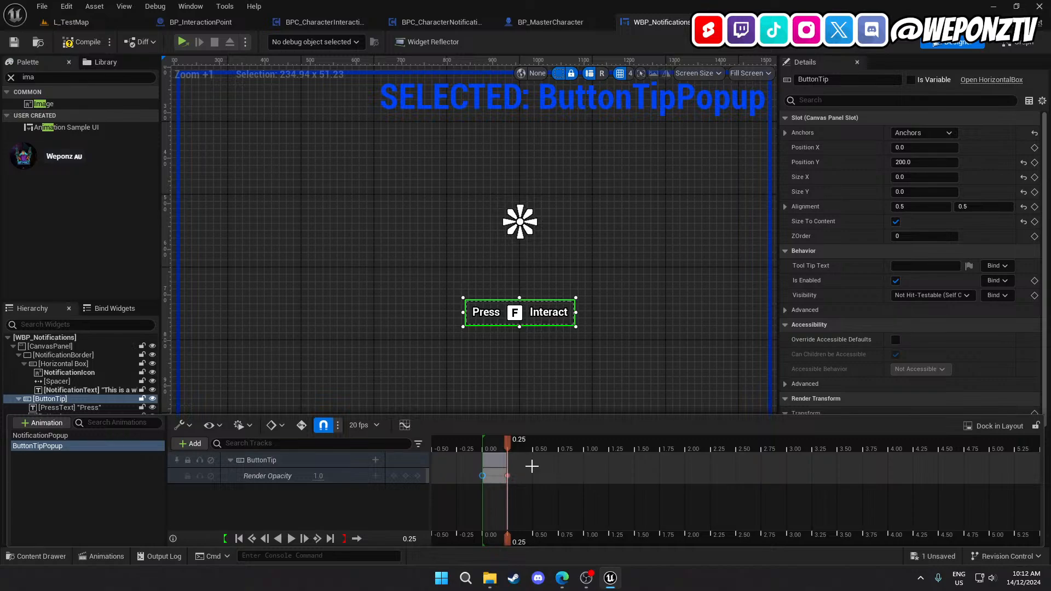
{"action": "left_click_drag", "start_coordinate": [508, 442], "coordinate": [914, 451]}
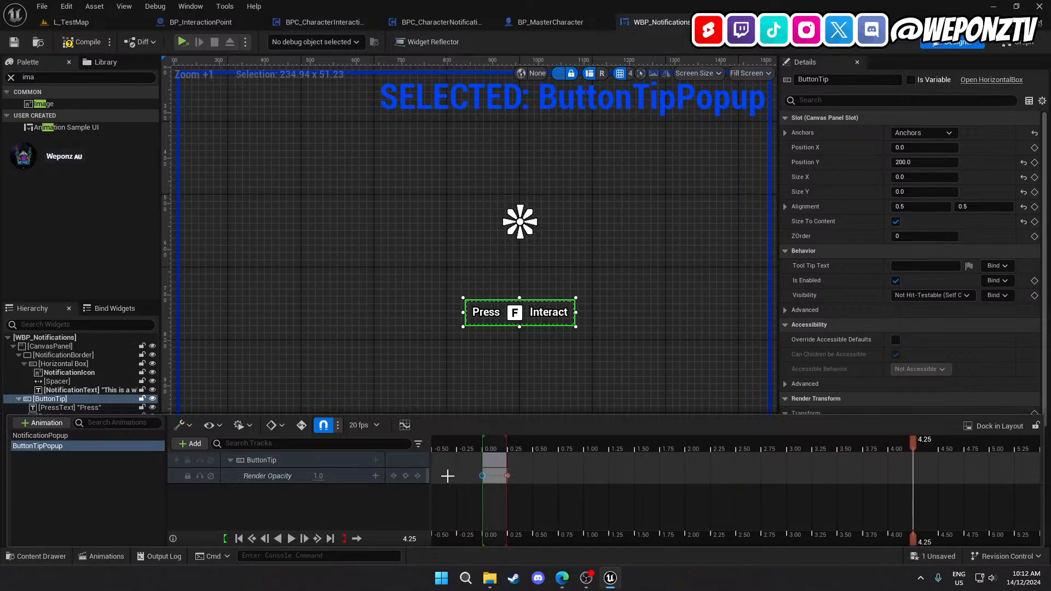
{"action": "left_click", "coordinate": [406, 476]}
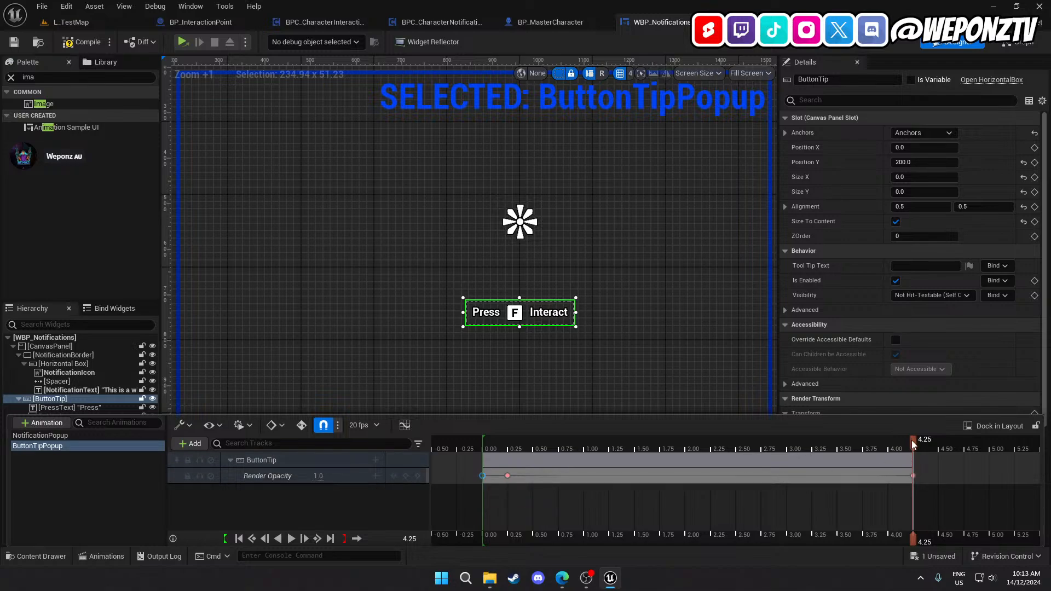
{"action": "left_click_drag", "start_coordinate": [916, 440], "coordinate": [939, 440]}
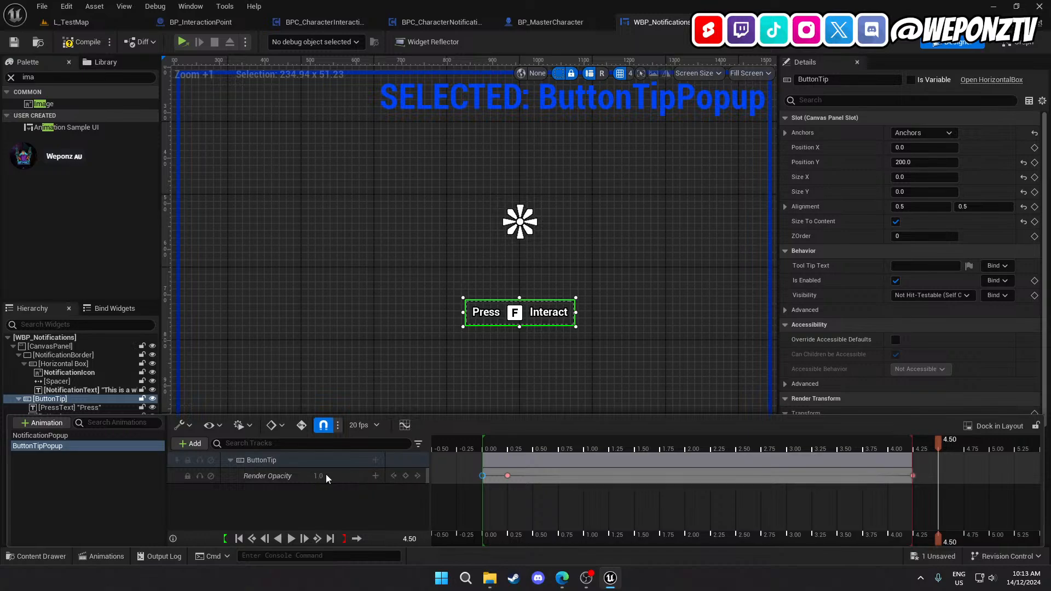
{"action": "left_click", "coordinate": [406, 476]}
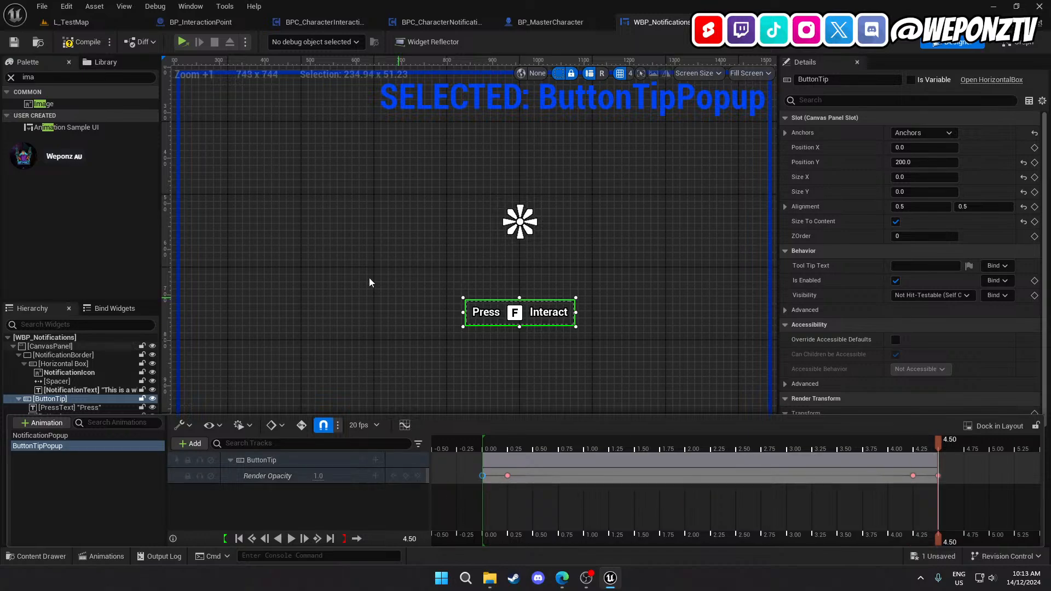
{"action": "left_click", "coordinate": [86, 42]}
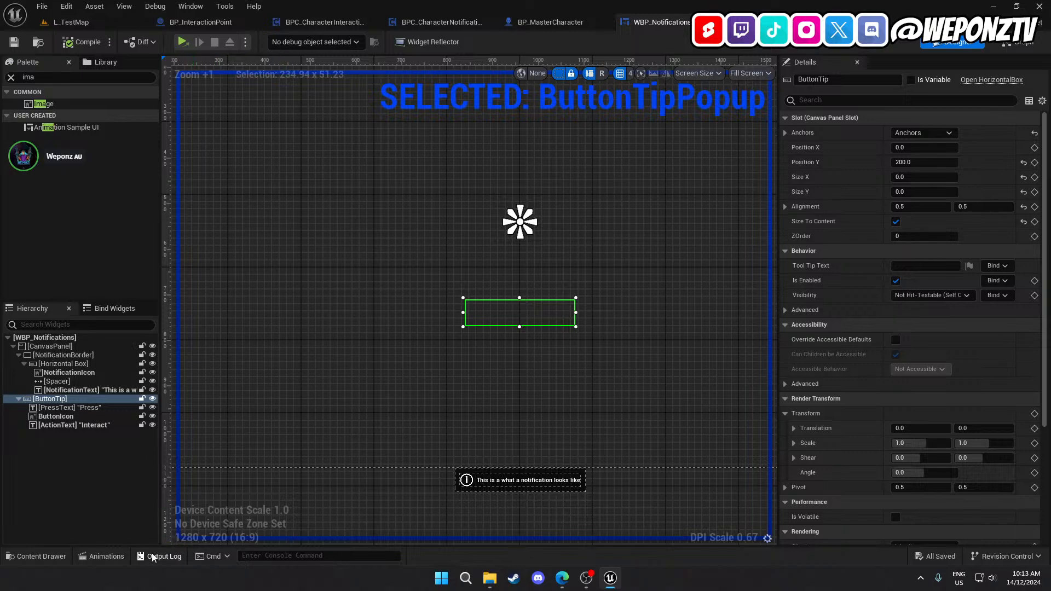
Reopen the ButtonTipPopup timeline and set the Render Opacity key at 4.50 s to 0
{"action": "left_click", "coordinate": [101, 557]}
{"action": "mouse_move", "coordinate": [487, 446]}
{"action": "left_mouse_down"}
{"action": "mouse_move", "coordinate": [1008, 465]}
{"action": "mouse_move", "coordinate": [914, 468]}
{"action": "mouse_move", "coordinate": [938, 469]}
{"action": "left_mouse_up"}
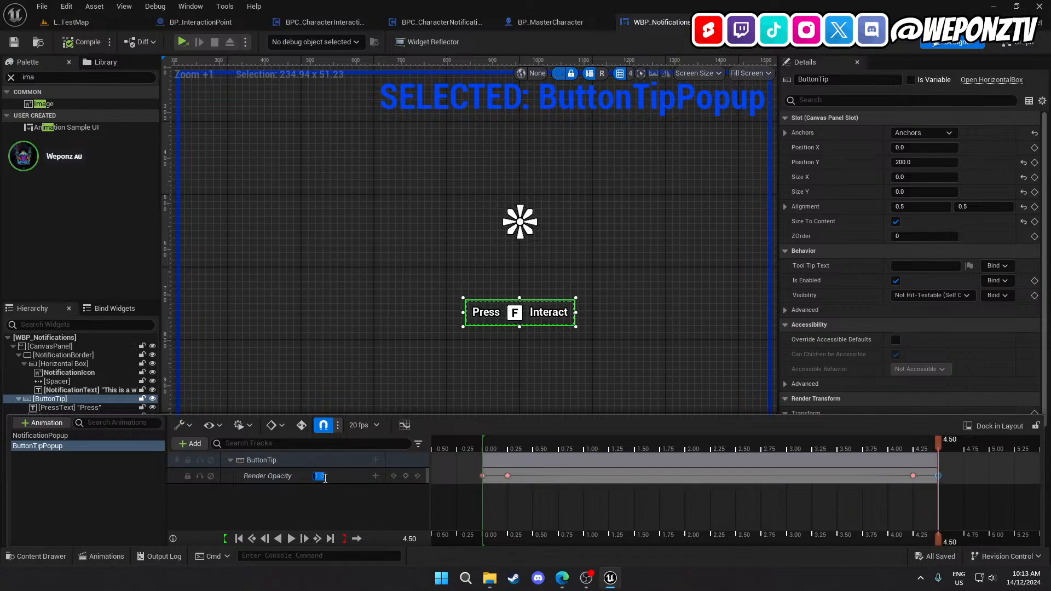
{"action": "type", "text": "0"}
{"action": "key", "text": "Return"}
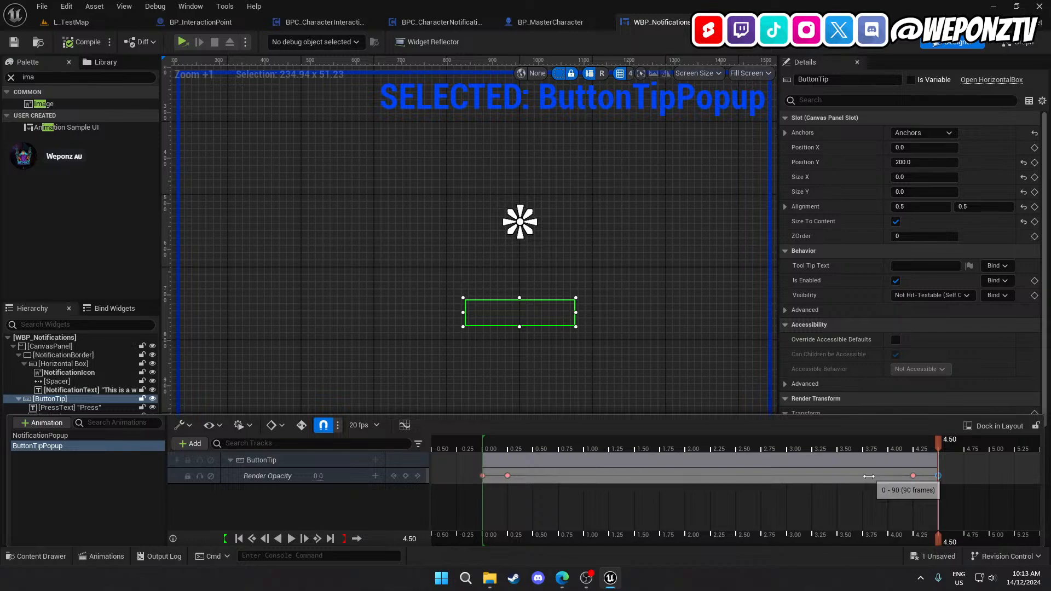
Delete the Render Opacity keys at 4.50 s and 4.25 s from the ButtonTipPopup animation
{"action": "left_click_drag", "start_coordinate": [941, 445], "coordinate": [984, 491]}
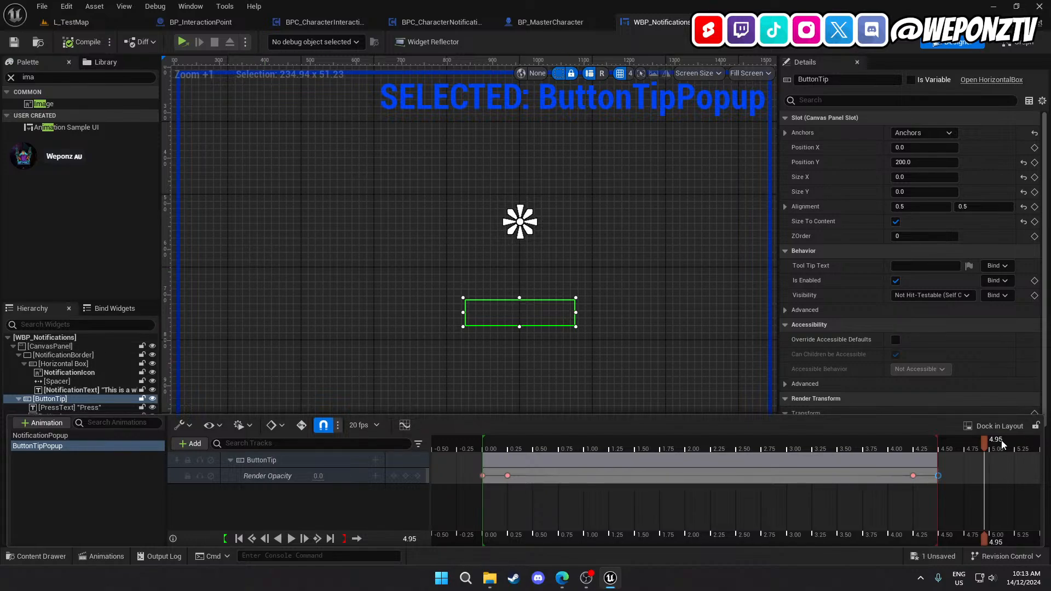
{"action": "left_click", "coordinate": [938, 476]}
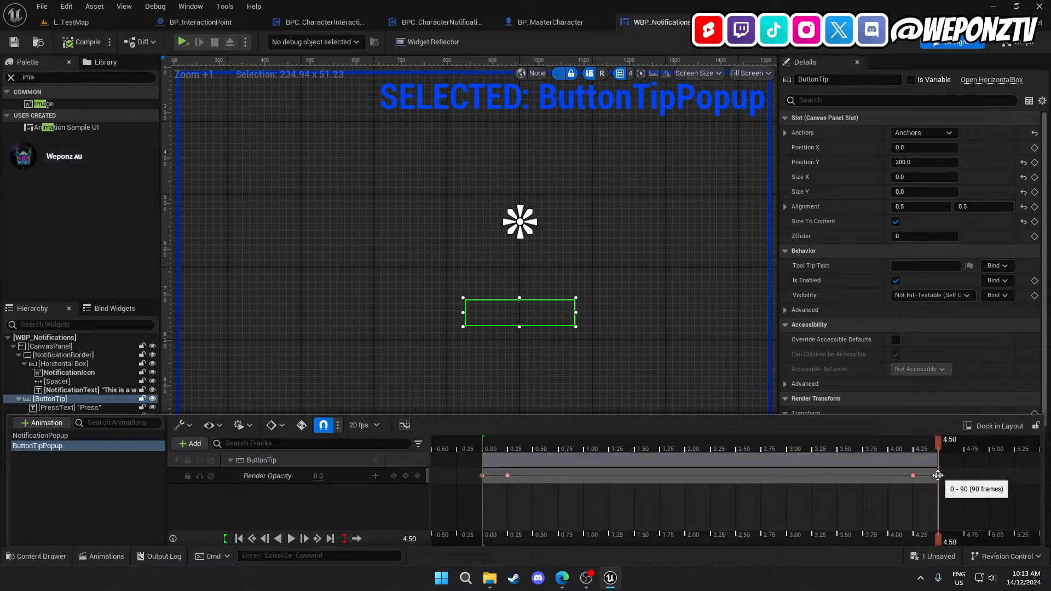
{"action": "key", "text": "Delete"}
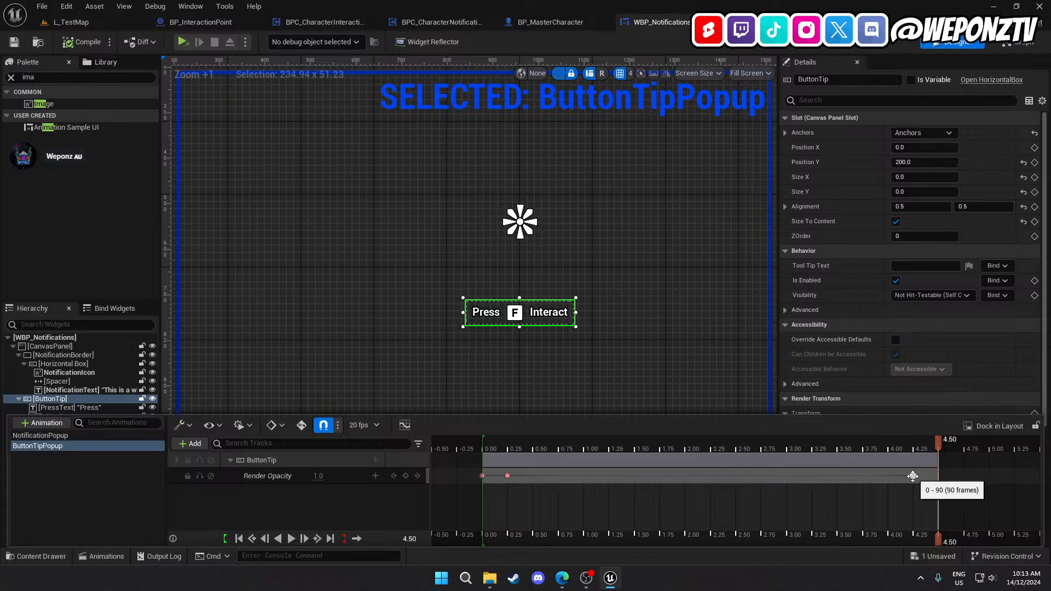
{"action": "left_click", "coordinate": [914, 476]}
{"action": "key", "text": "Delete"}
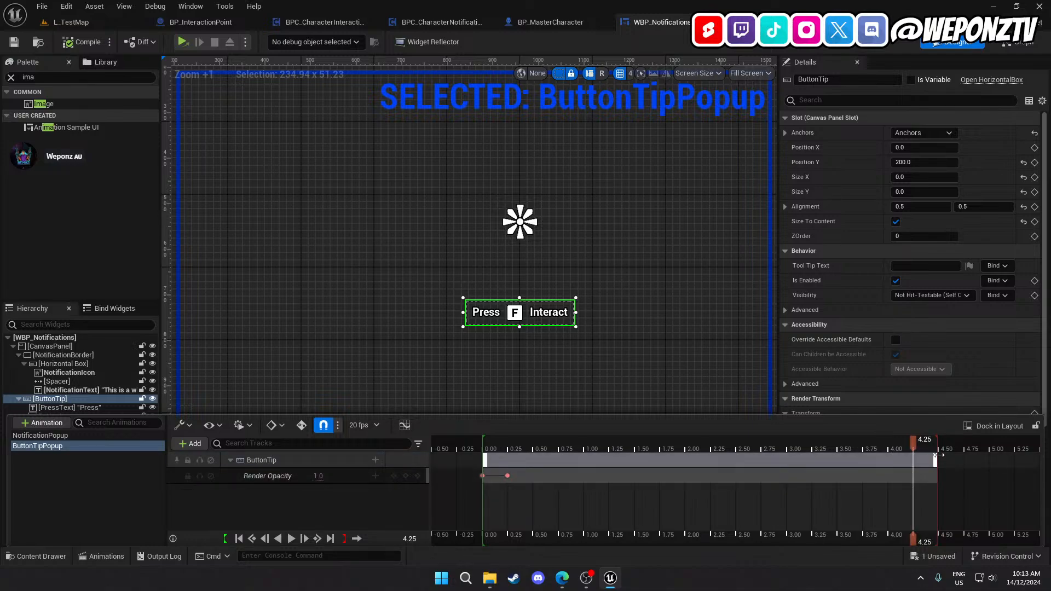
Delete the ButtonTipPopup animation and create a new one named ShowButtonTip, opened for editing
{"action": "key", "text": "Delete"}
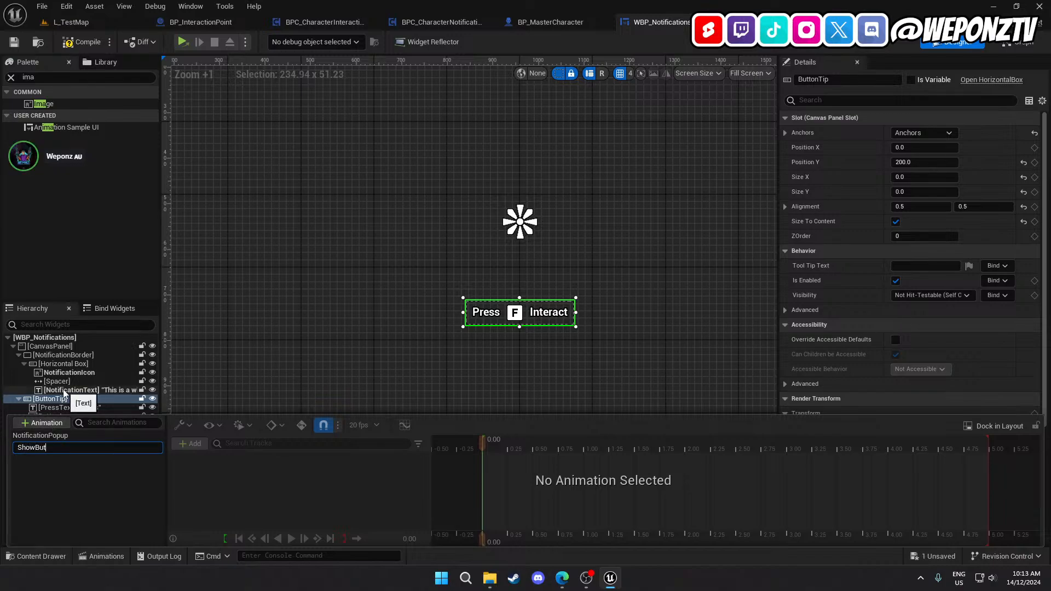
{"action": "key", "text": "Return"}
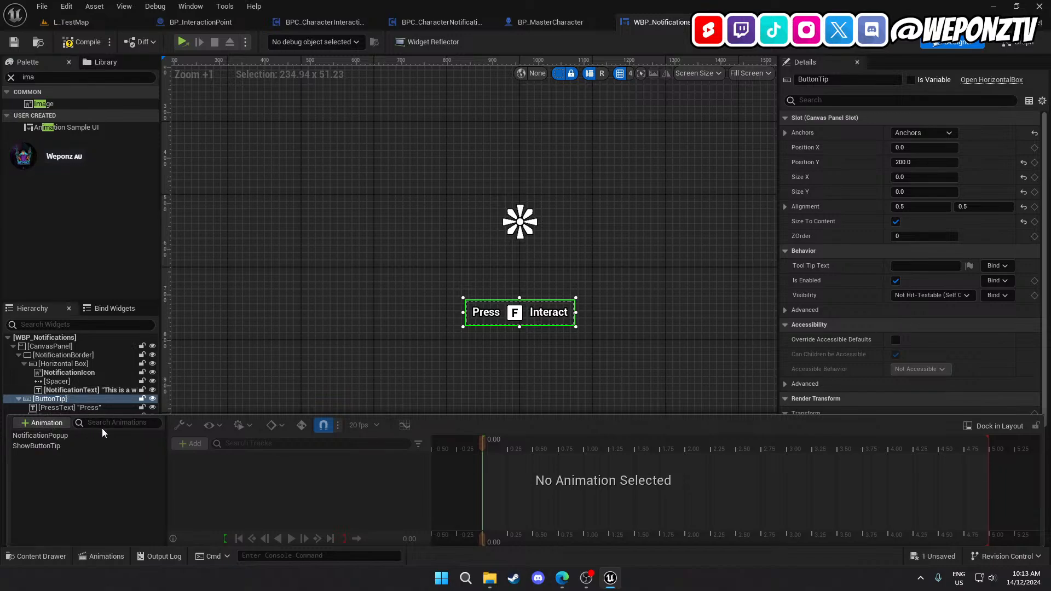
{"action": "left_click", "coordinate": [91, 448]}
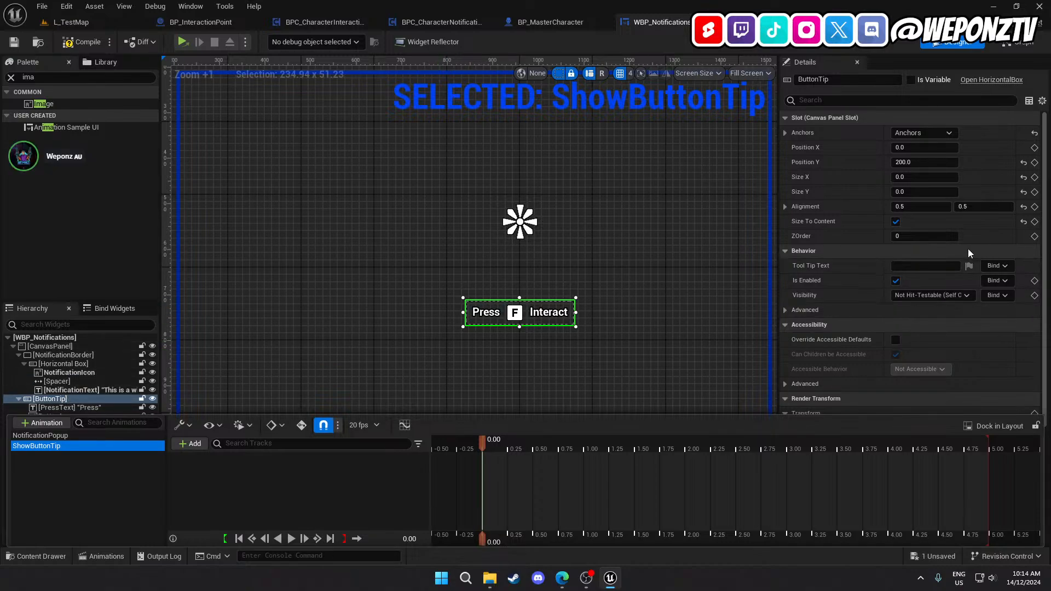
Set the ButtonTip box's default Render Opacity to 0 and save the widget
{"action": "scroll", "coordinate": [885, 267], "scroll_direction": "down", "scroll_amount": 5}
{"action": "left_click", "coordinate": [900, 388]}
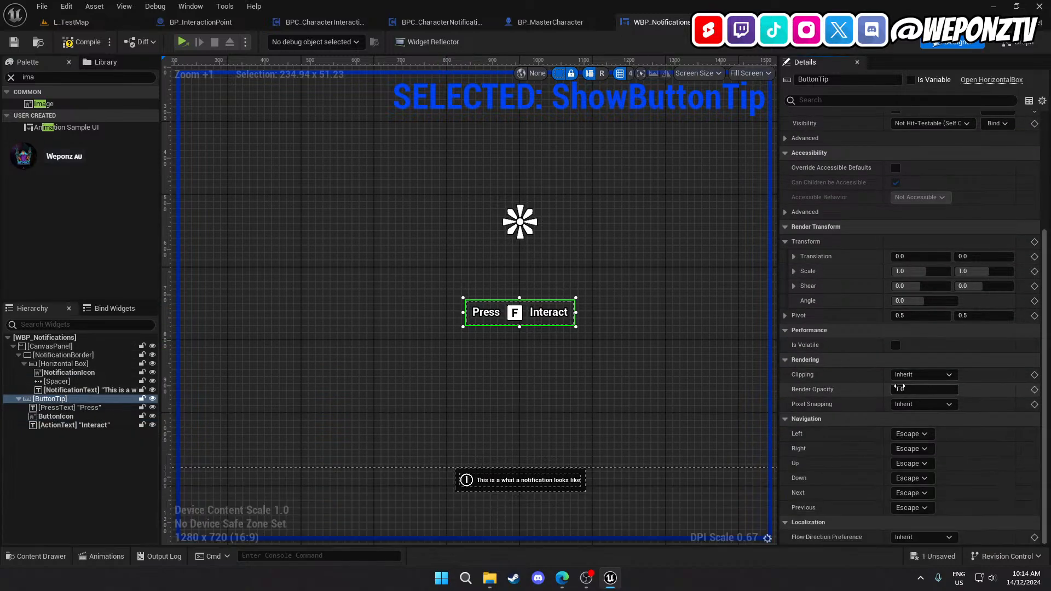
{"action": "type", "text": "0"}
{"action": "key", "text": "Return"}
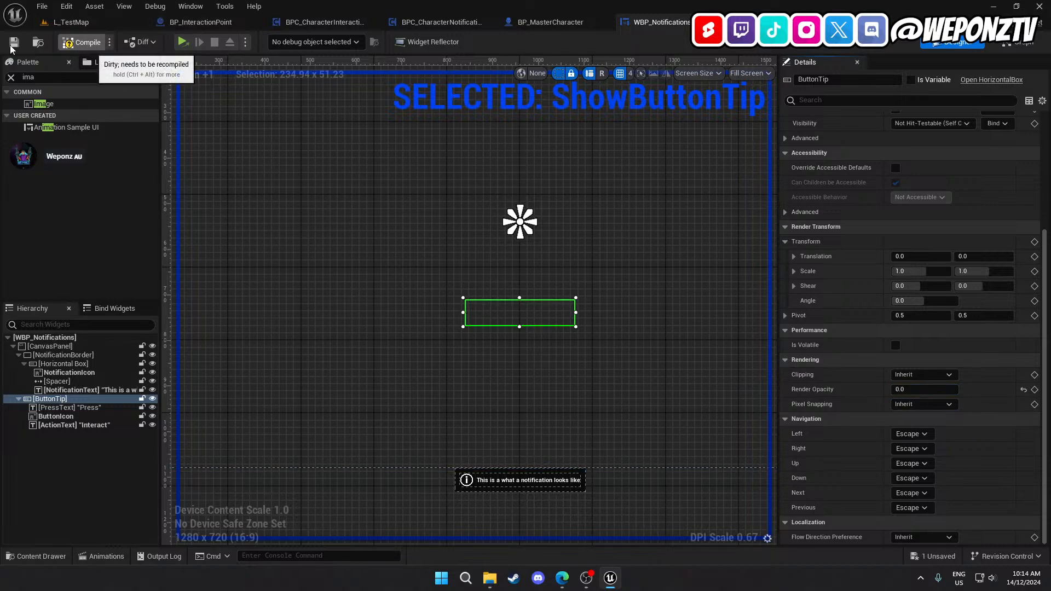
{"action": "left_click", "coordinate": [14, 42]}
Add ButtonTip to the ShowButtonTip animation and give it a Render Opacity track
{"action": "left_click", "coordinate": [101, 556]}
{"action": "left_click", "coordinate": [199, 444]}
{"action": "left_click", "coordinate": [213, 459]}
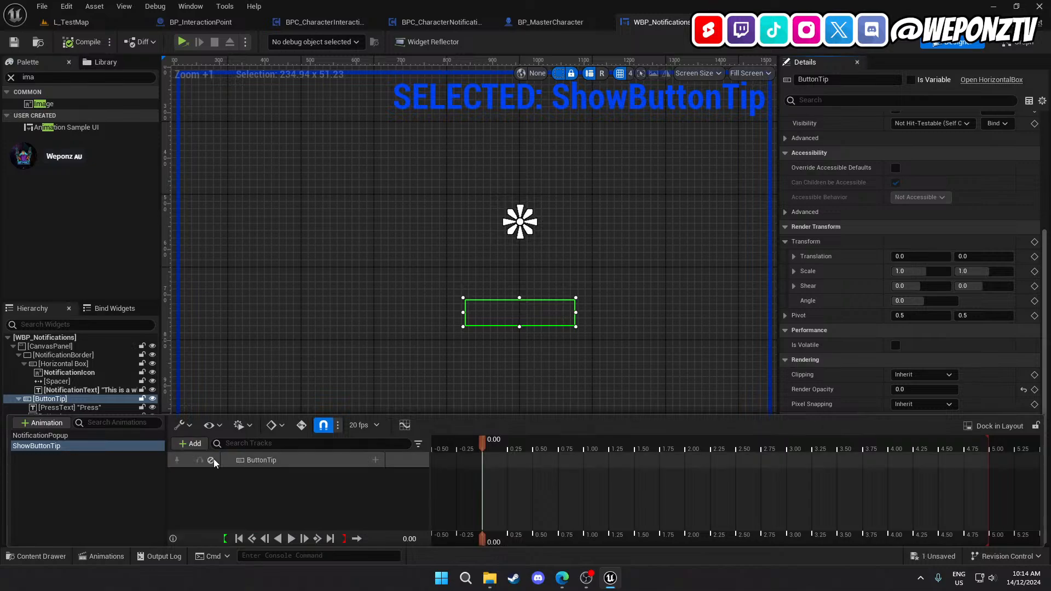
{"action": "left_click", "coordinate": [375, 459]}
{"action": "left_click", "coordinate": [394, 445]}
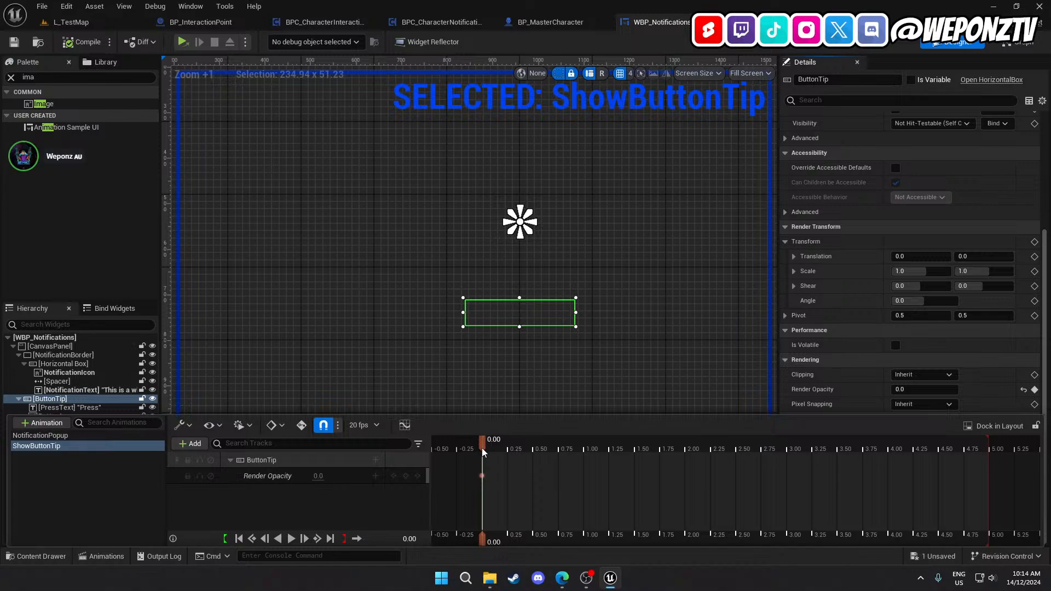
Add a Render Opacity key of 1 at 0.25 s in the ShowButtonTip animation and save the widget
{"action": "left_click_drag", "start_coordinate": [482, 448], "coordinate": [507, 451]}
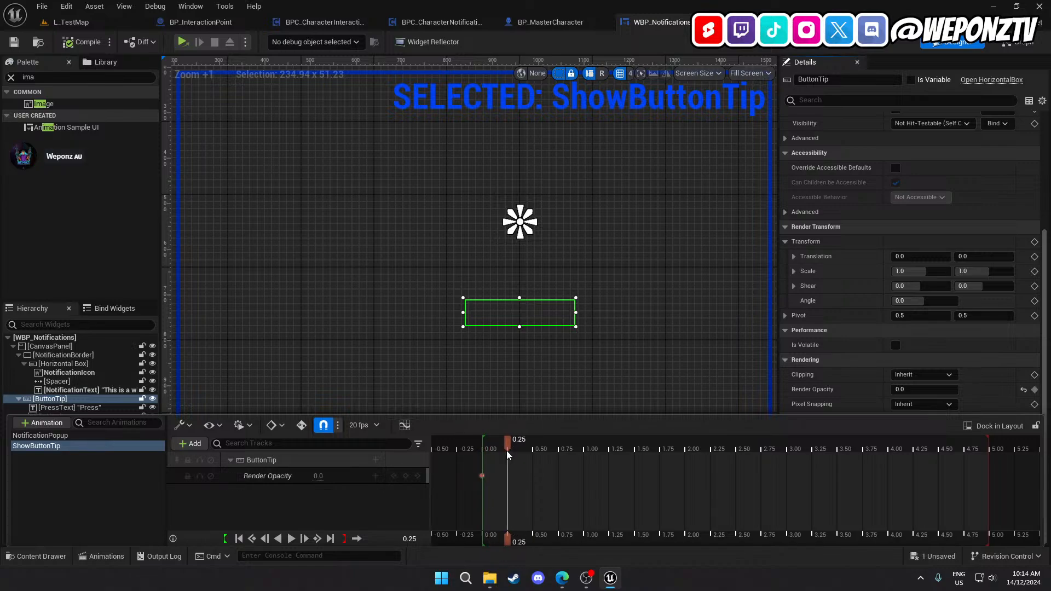
{"action": "left_click", "coordinate": [405, 476]}
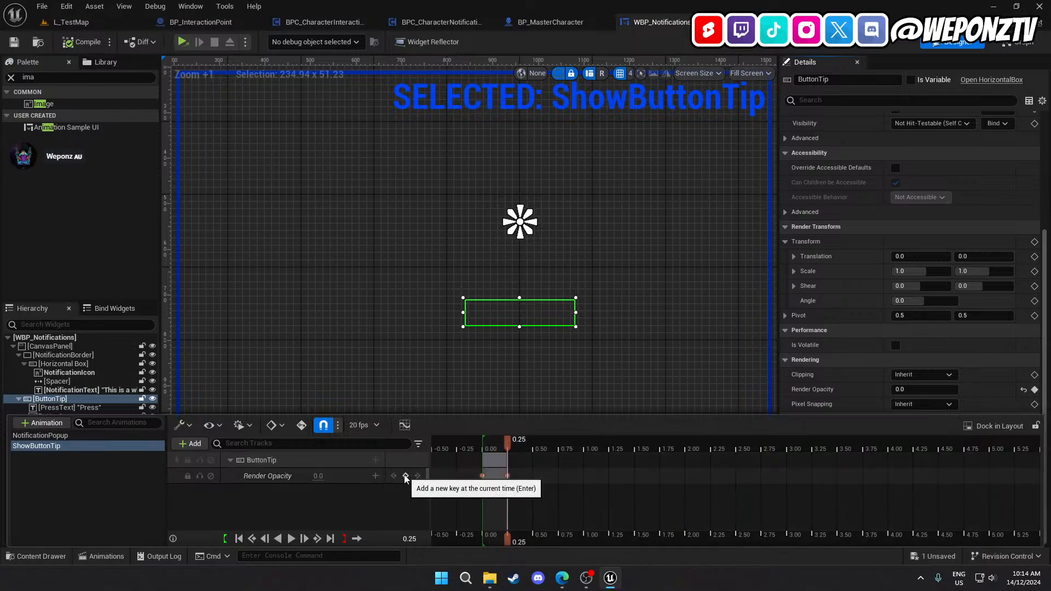
{"action": "left_click", "coordinate": [317, 476]}
{"action": "type", "text": "1"}
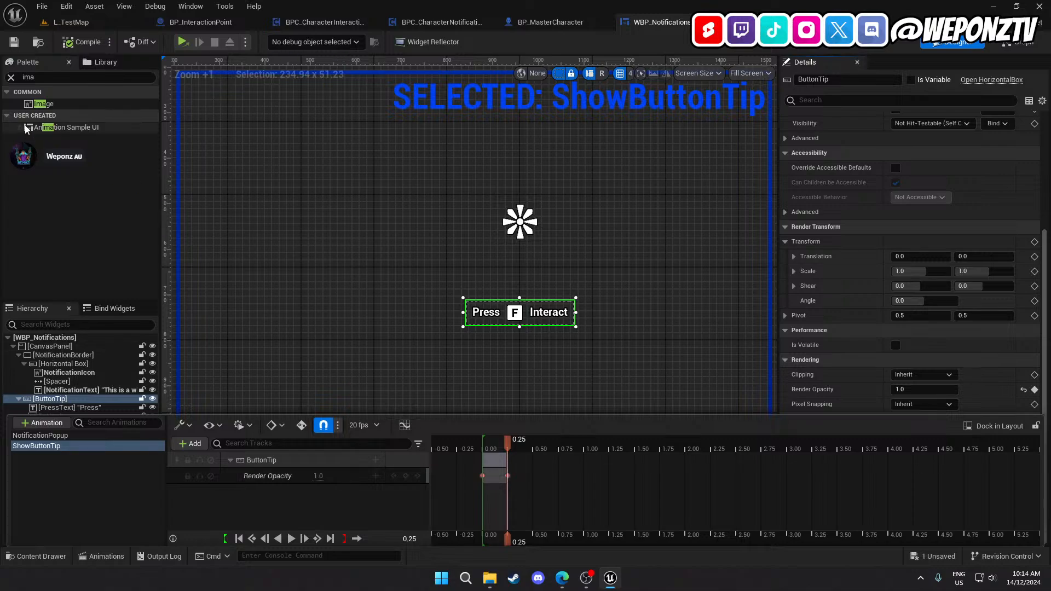
{"action": "left_click", "coordinate": [14, 43]}
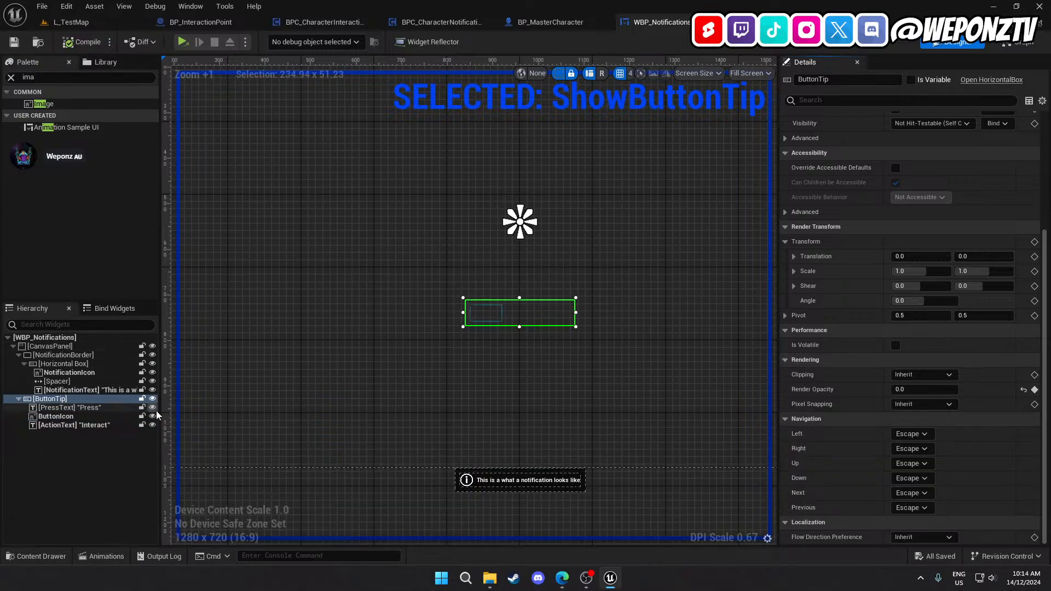
Duplicate the ShowButtonTip animation under the name HideButtonTip and open the copy for editing
{"action": "left_click", "coordinate": [97, 552]}
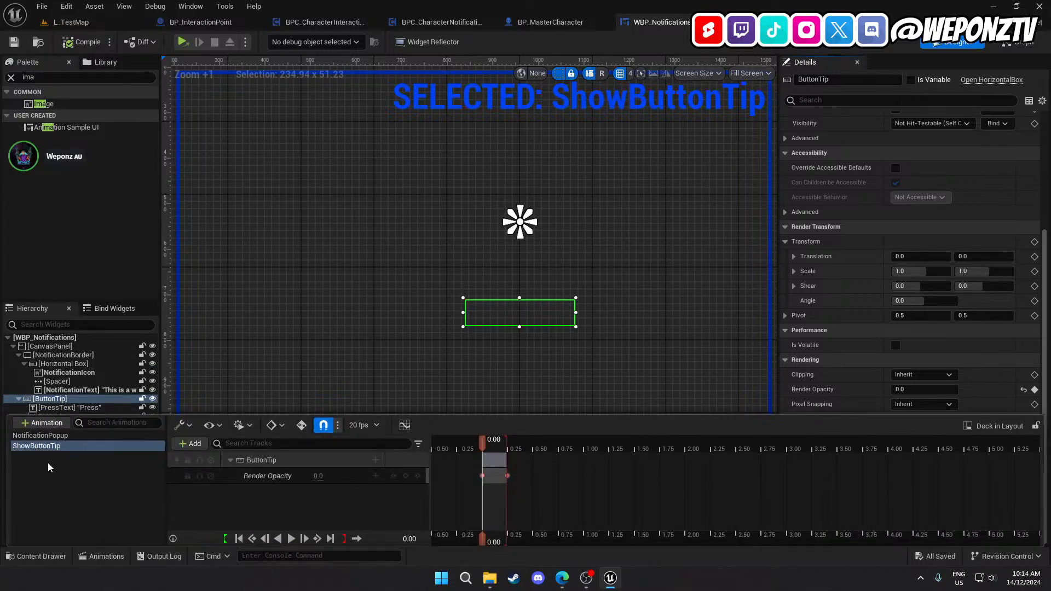
{"action": "right_click", "coordinate": [48, 449]}
{"action": "left_click", "coordinate": [93, 486]}
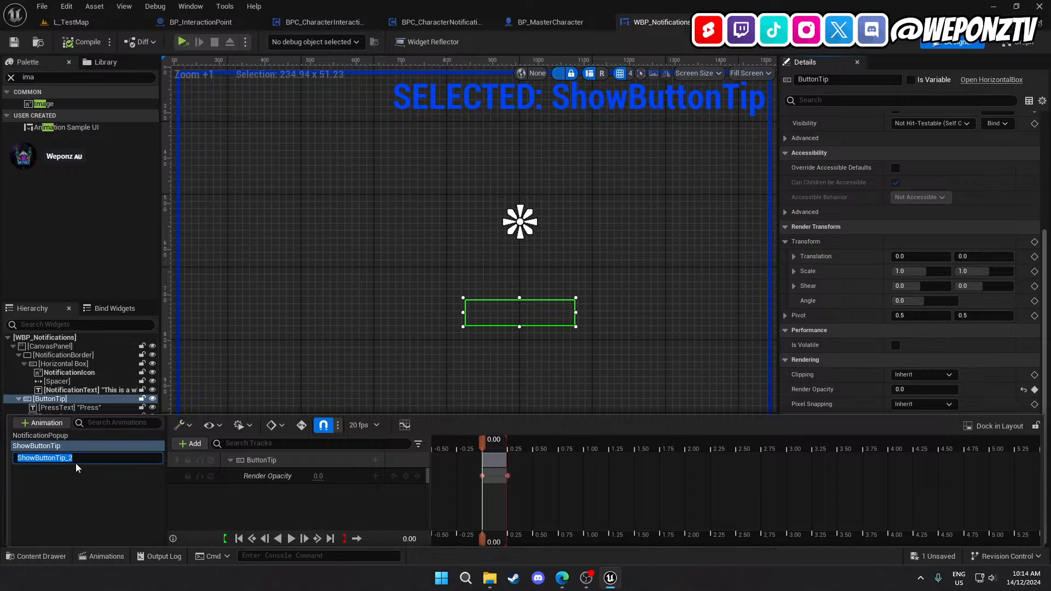
{"action": "type", "text": "HideButtonTip"}
{"action": "key", "text": "Return"}
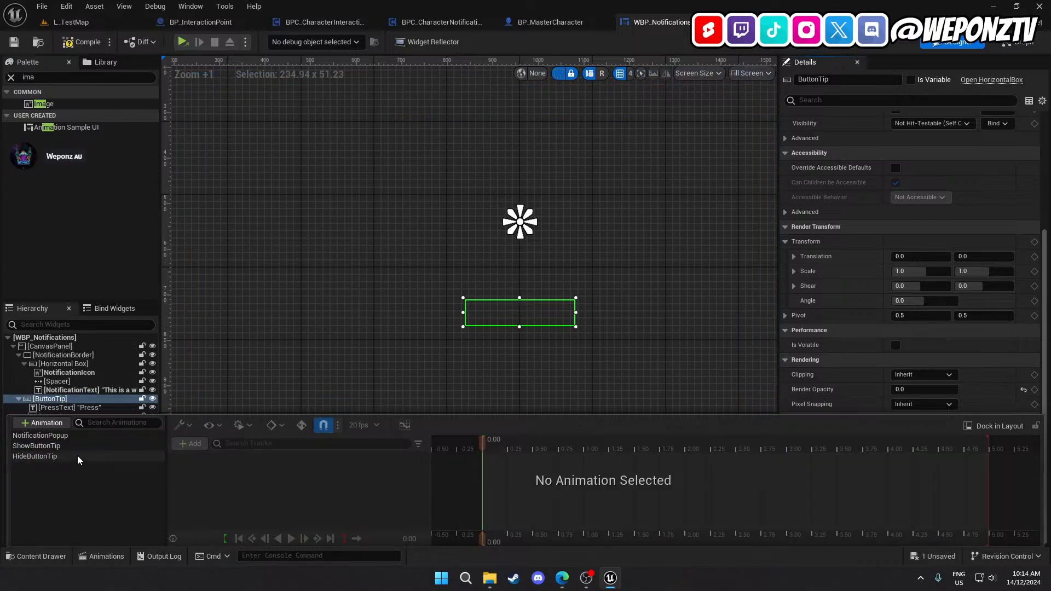
{"action": "left_click", "coordinate": [87, 457]}
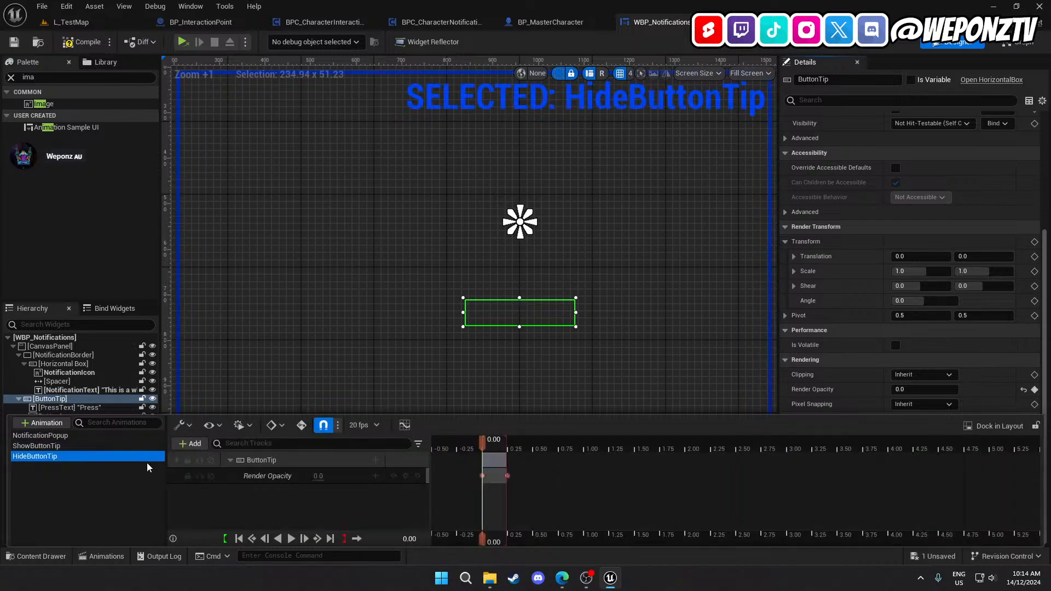
Reverse HideButtonTip's fade by setting Render Opacity to 1 at 0.00 s and 0 at 0.25 s, then compile the widget
{"action": "left_click", "coordinate": [316, 476]}
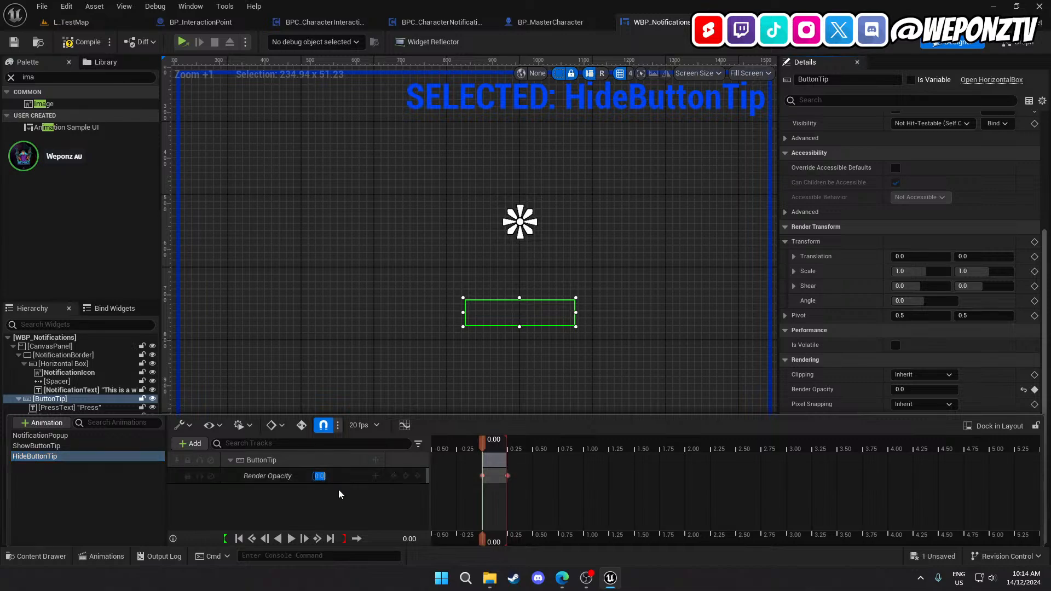
{"action": "left_click", "coordinate": [507, 476]}
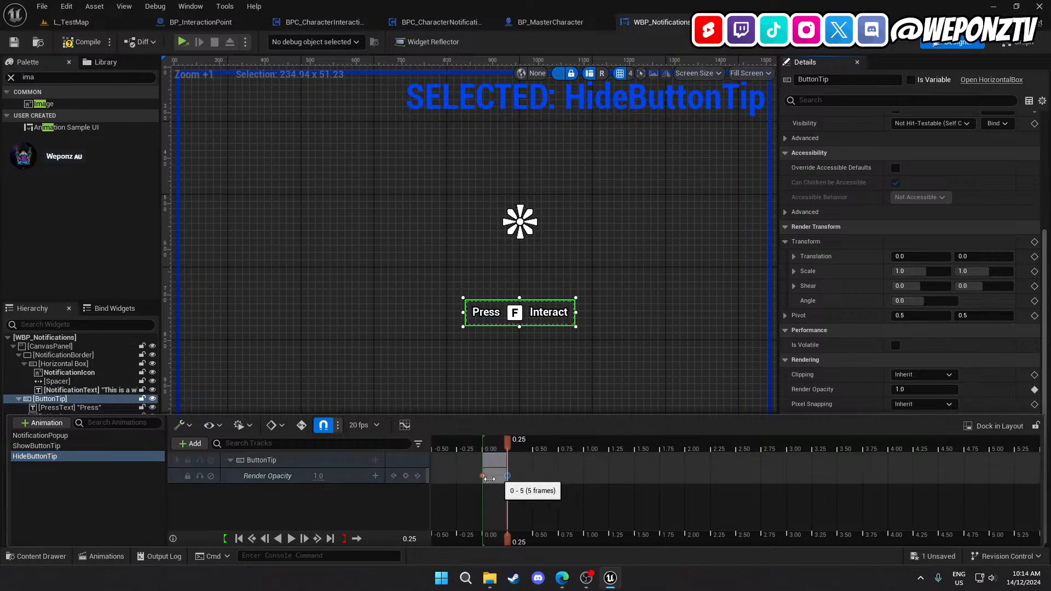
{"action": "left_click", "coordinate": [319, 476]}
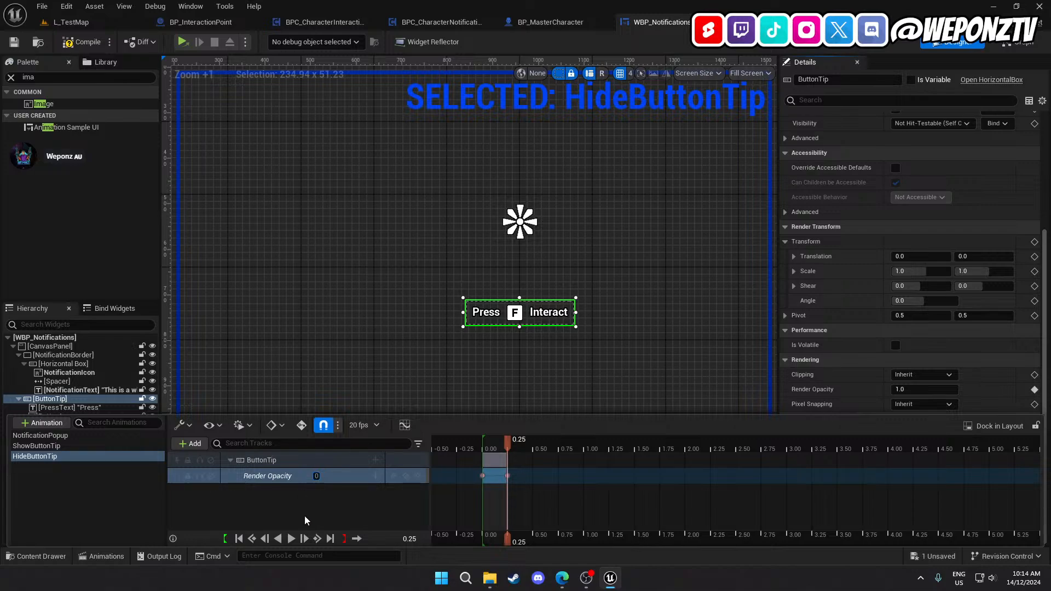
{"action": "key", "text": "Return"}
{"action": "left_click", "coordinate": [81, 42]}
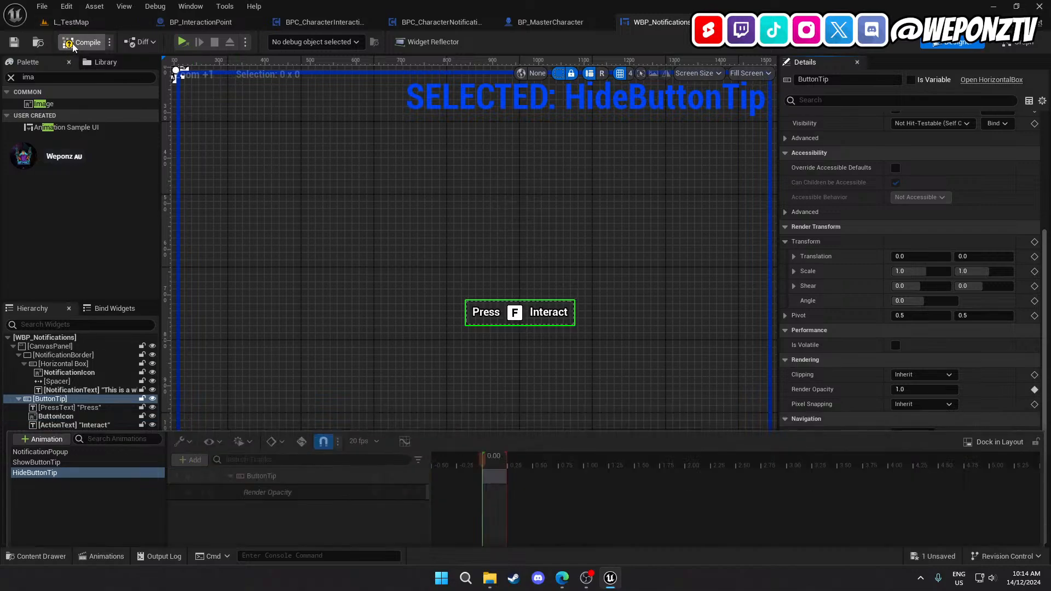
Save the widget and, in BP_InteractionPoint, call OC Send Button Tup through BPC Character Notifications from the begin-overlap Is Valid output
{"action": "left_click", "coordinate": [13, 43]}
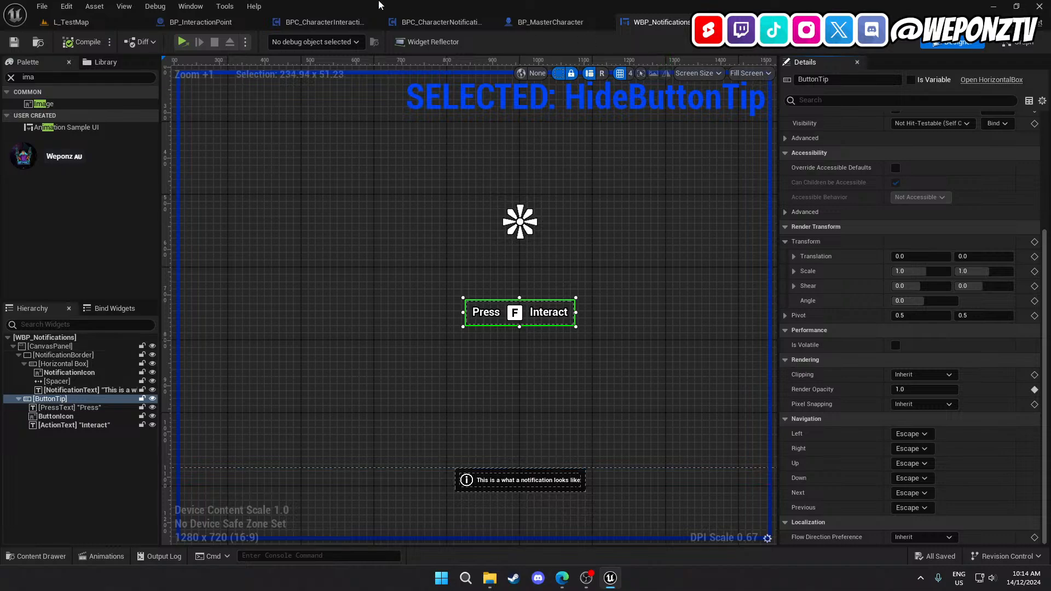
{"action": "left_click", "coordinate": [218, 22]}
{"action": "right_click_drag", "start_coordinate": [452, 272], "coordinate": [358, 293]}
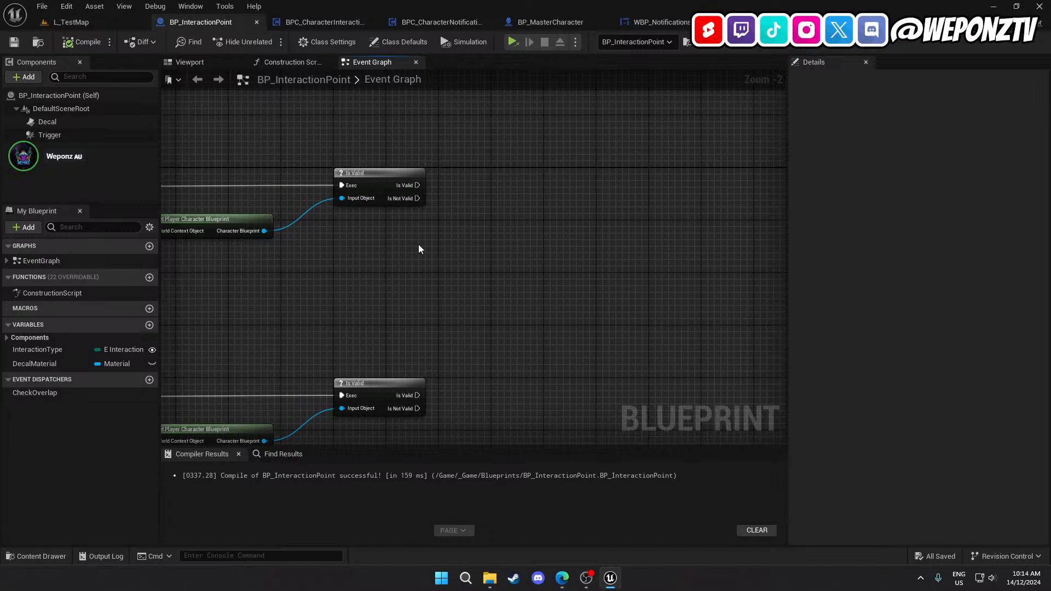
{"action": "left_click_drag", "start_coordinate": [268, 231], "coordinate": [353, 241]}
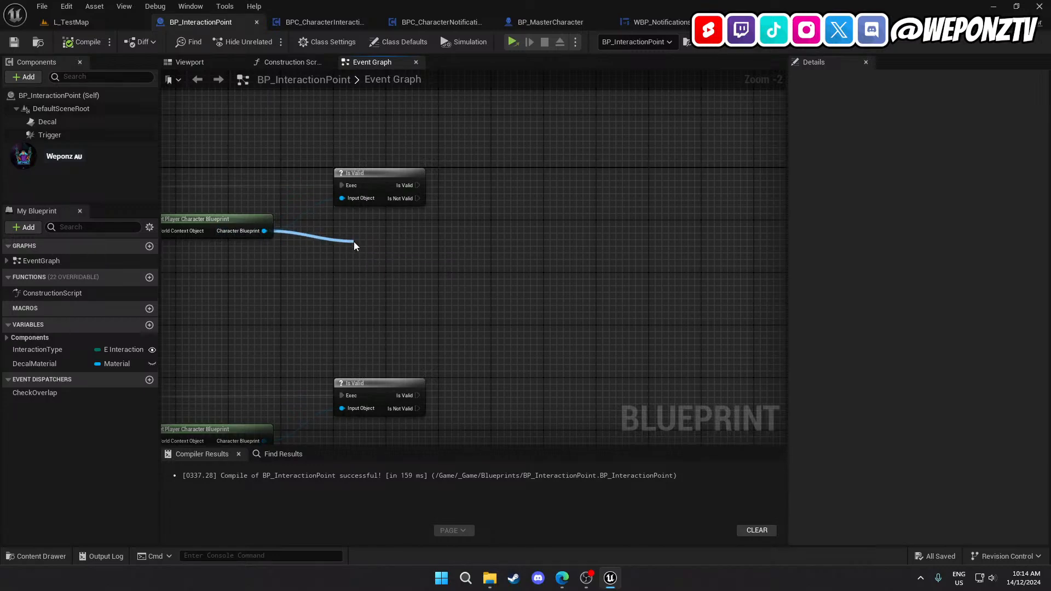
{"action": "type", "text": "noti"}
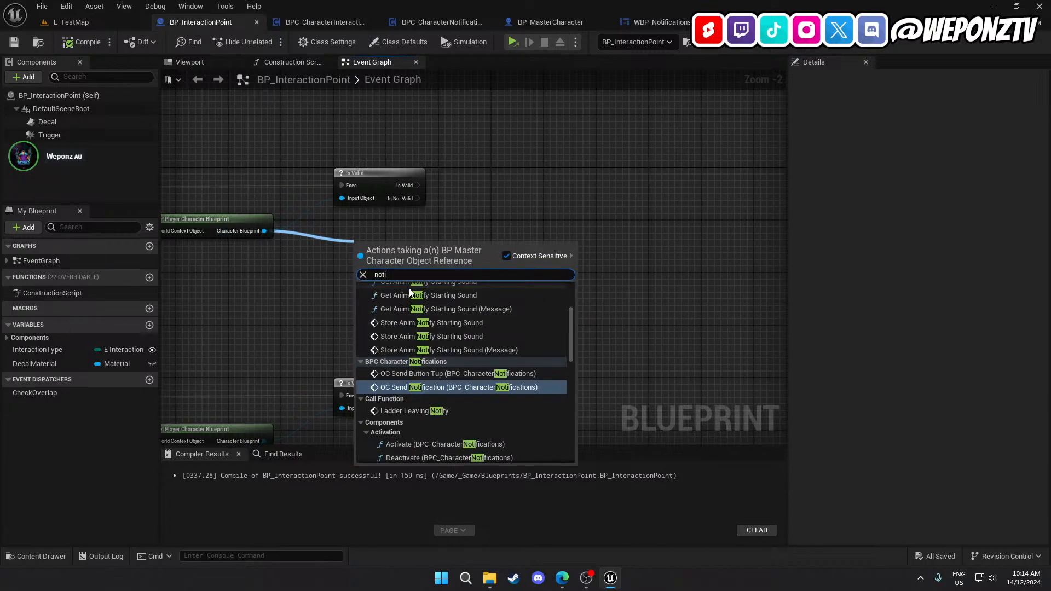
{"action": "left_click", "coordinate": [438, 373]}
{"action": "left_click_drag", "start_coordinate": [436, 249], "coordinate": [629, 177]}
{"action": "left_click", "coordinate": [528, 236]}
{"action": "left_click_drag", "start_coordinate": [559, 200], "coordinate": [417, 186]}
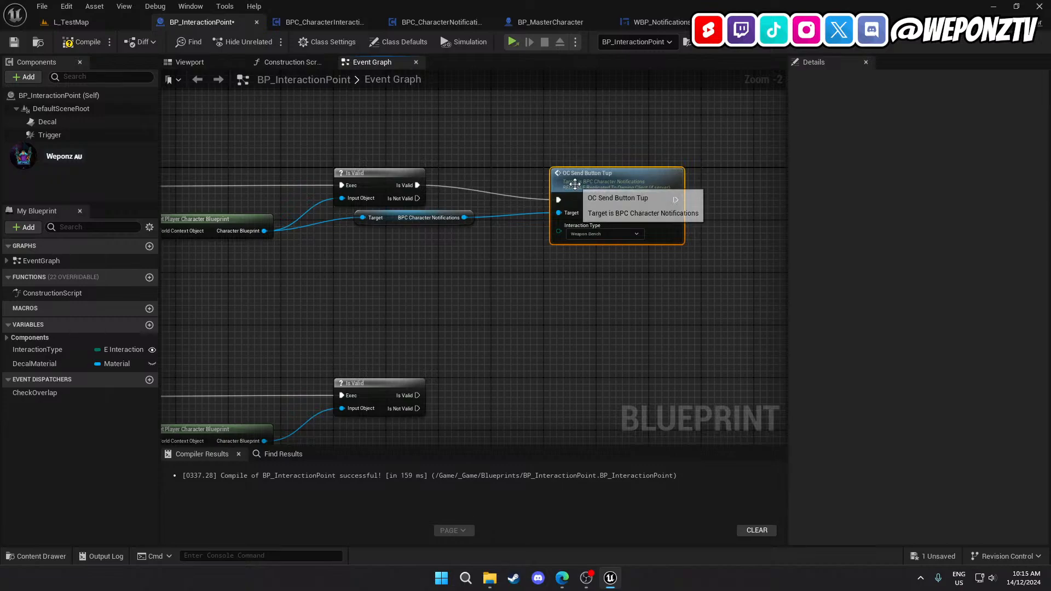
{"action": "left_click_drag", "start_coordinate": [571, 169], "coordinate": [565, 156]}
{"action": "mouse_move", "coordinate": [392, 219]}
{"action": "left_mouse_down"}
{"action": "mouse_move", "coordinate": [368, 232]}
{"action": "mouse_move", "coordinate": [377, 228]}
{"action": "left_mouse_up"}
Set the Interaction Type of the OC Send Button Tup call to Police_Locker
{"action": "left_click", "coordinate": [596, 219]}
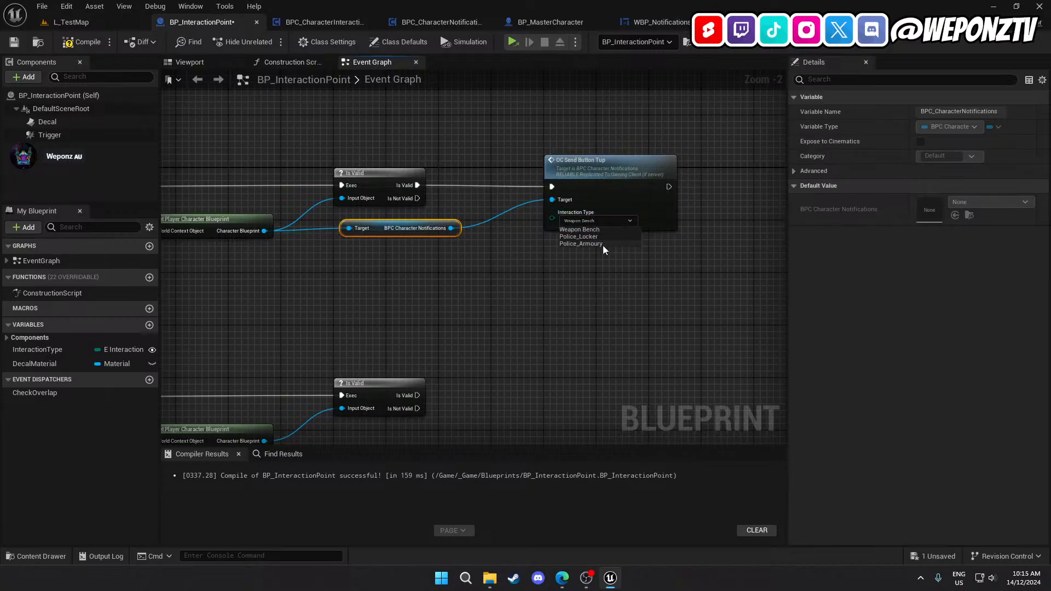
{"action": "left_click", "coordinate": [603, 241]}
{"action": "left_click", "coordinate": [603, 242]}
{"action": "right_click_drag", "start_coordinate": [508, 295], "coordinate": [667, 142]}
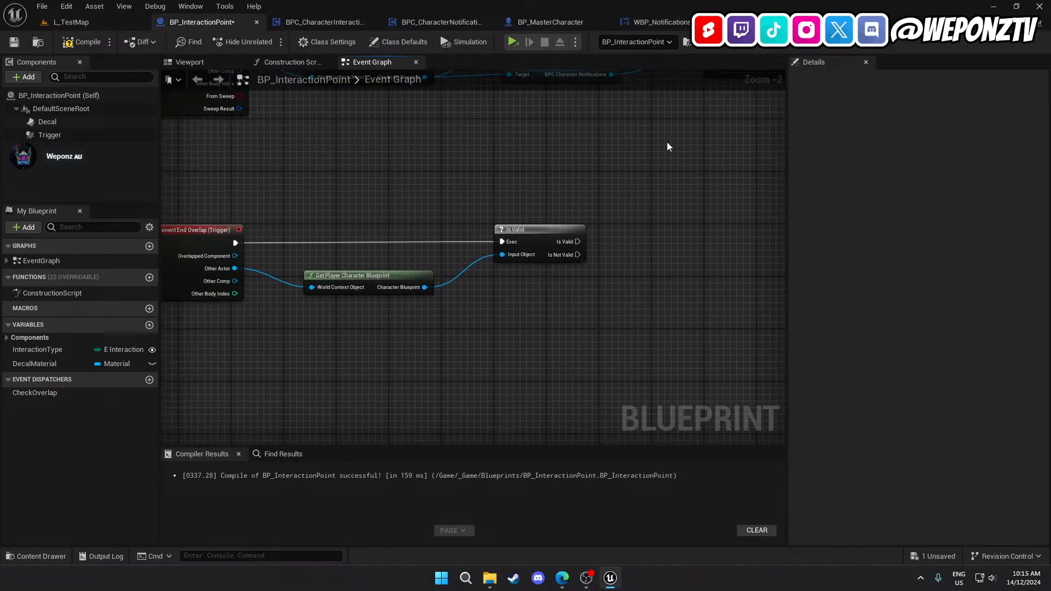
{"action": "scroll", "coordinate": [586, 327], "scroll_direction": "down", "scroll_amount": 1}
{"action": "left_click_drag", "start_coordinate": [586, 326], "coordinate": [207, 213]}
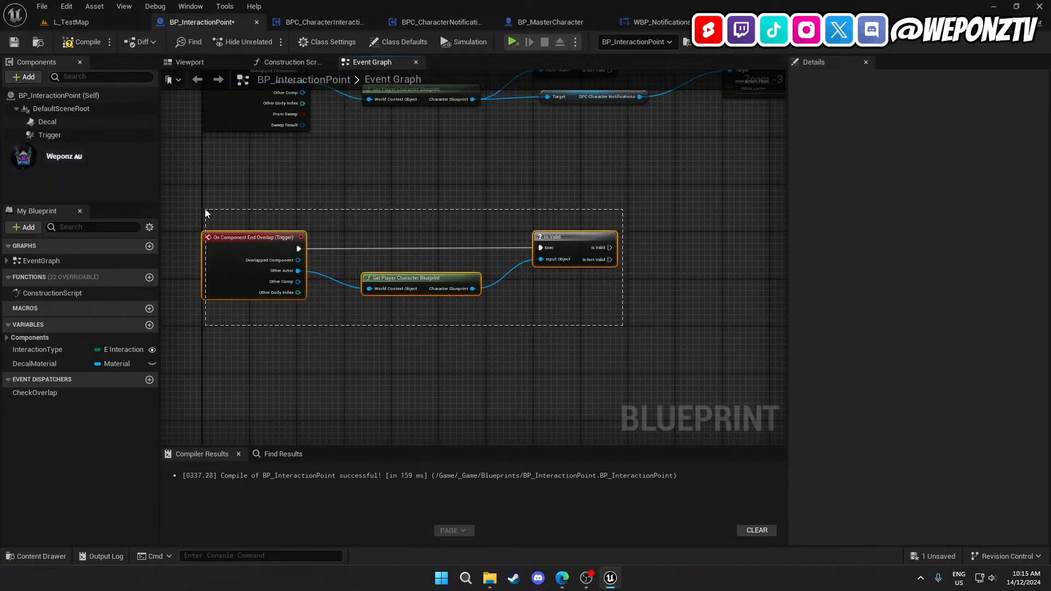
{"action": "left_click", "coordinate": [607, 323]}
{"action": "right_click_drag", "start_coordinate": [606, 325], "coordinate": [420, 411]}
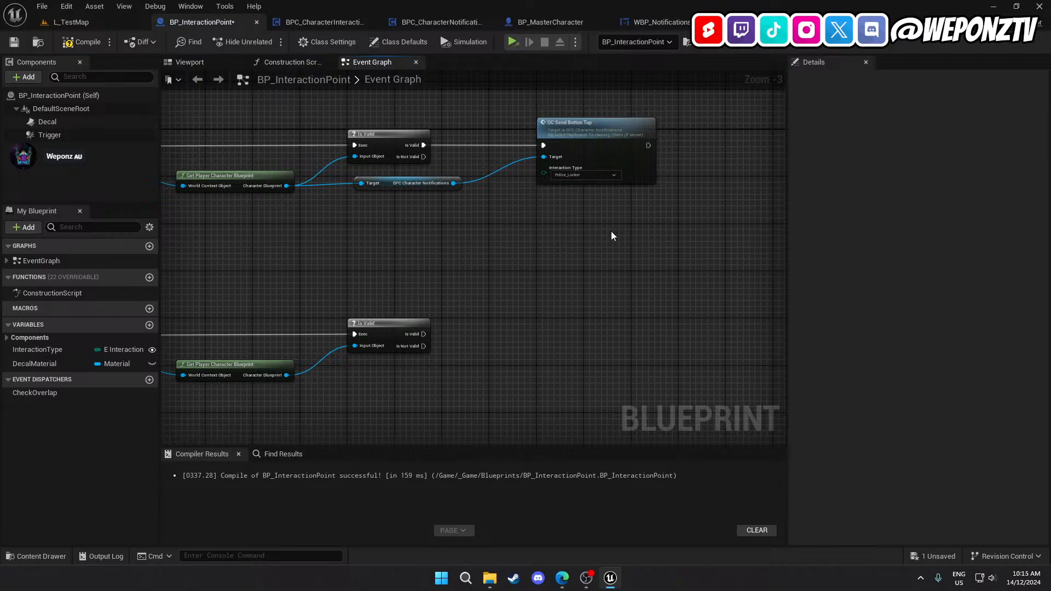
Open the OC_SendButtonTup event definition in BPC_CharacterNotifications and rename it OC_SendButtonTip
{"action": "left_click", "coordinate": [596, 156]}
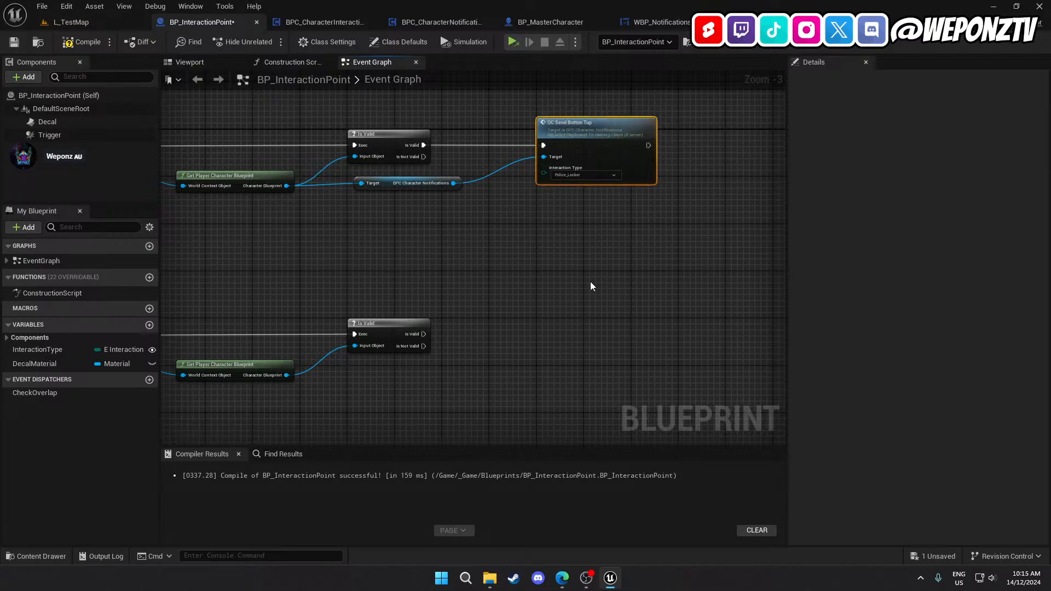
{"action": "right_click_drag", "start_coordinate": [594, 154], "coordinate": [578, 206]}
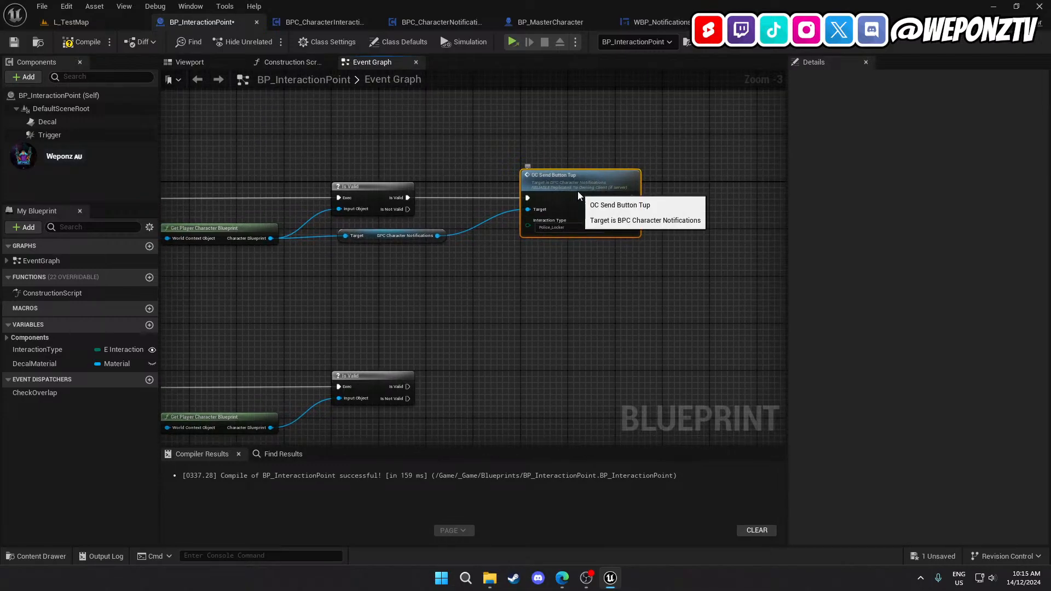
{"action": "double_click", "coordinate": [579, 195]}
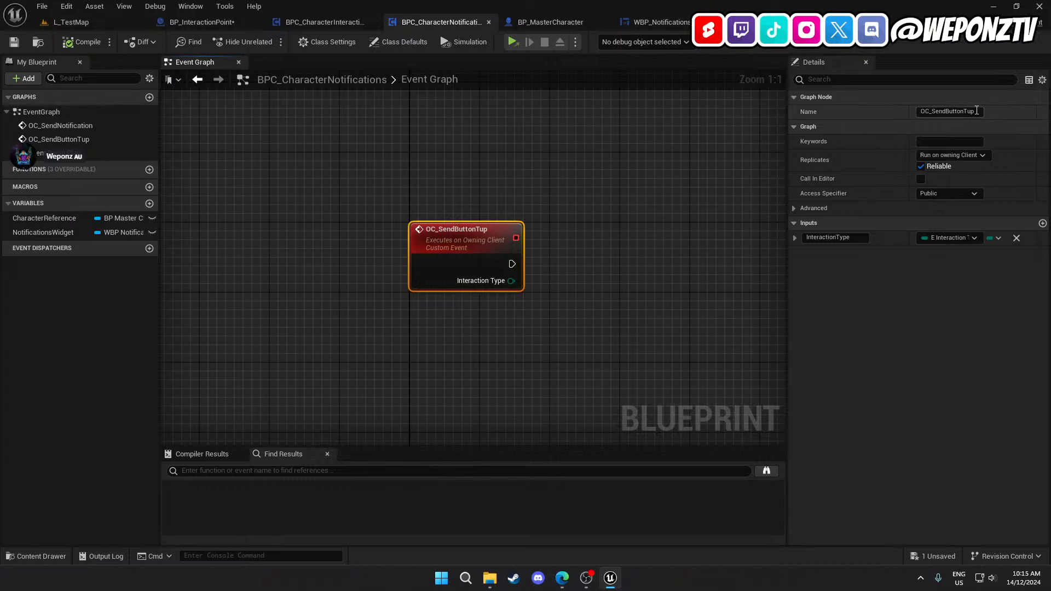
{"action": "key", "text": "BackSpace"}
{"action": "type", "text": "i"}
{"action": "left_click", "coordinate": [552, 242]}
Add a Switch on E_InteractionTypes to OC_SendButtonTip, driven by its Interaction Type, and align it with the event
{"action": "scroll", "coordinate": [612, 204], "scroll_direction": "down", "scroll_amount": 5}
{"action": "right_click_drag", "start_coordinate": [551, 277], "coordinate": [444, 240]}
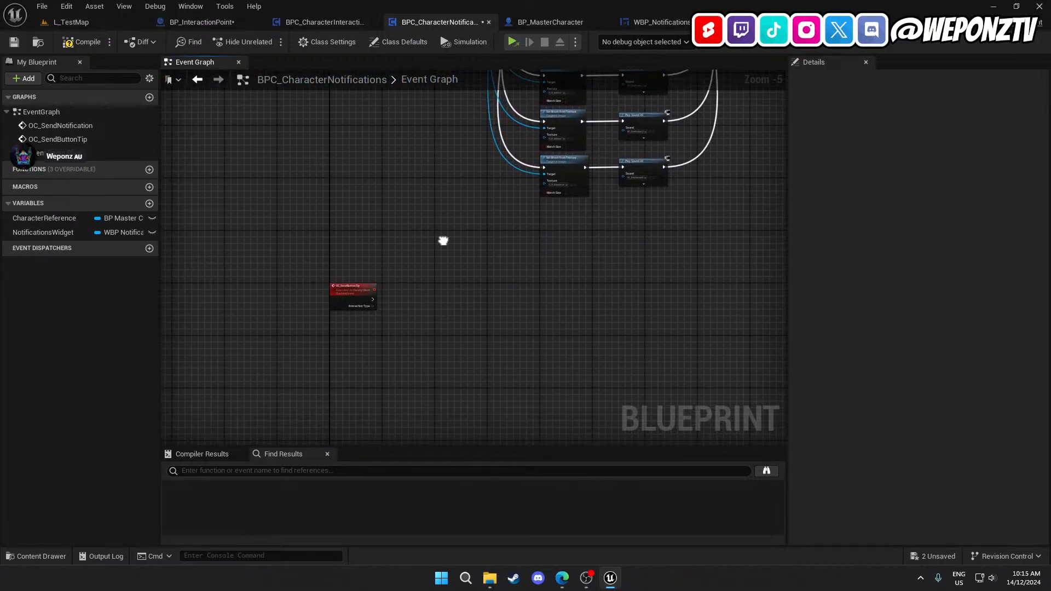
{"action": "scroll", "coordinate": [378, 309], "scroll_direction": "up", "scroll_amount": 5}
{"action": "left_click_drag", "start_coordinate": [352, 307], "coordinate": [461, 293]}
{"action": "type", "text": "sw"}
{"action": "left_click", "coordinate": [528, 371]}
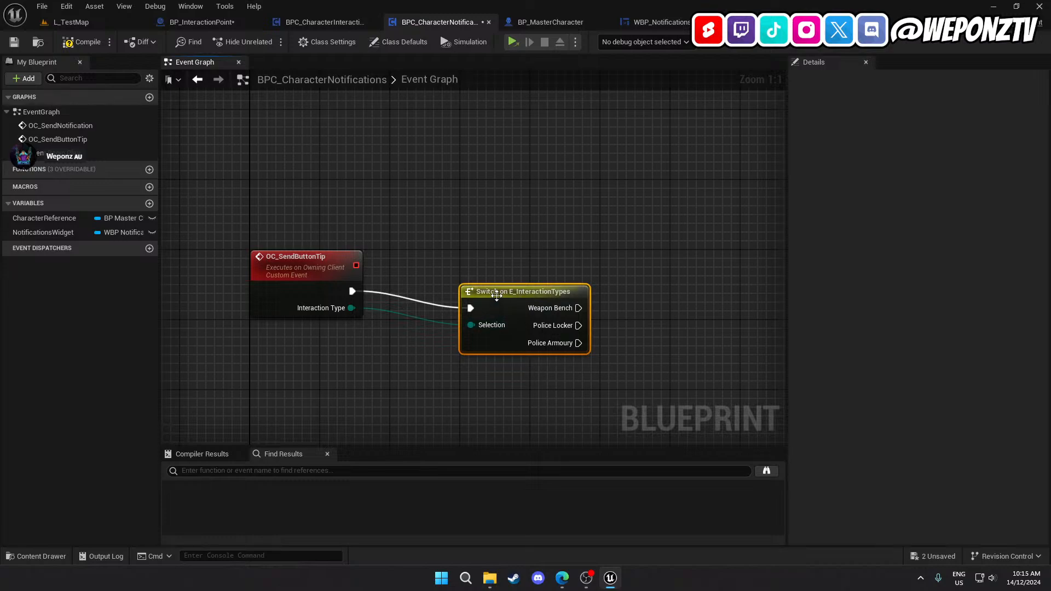
{"action": "left_click", "coordinate": [514, 389]}
{"action": "right_click_drag", "start_coordinate": [514, 390], "coordinate": [374, 372]}
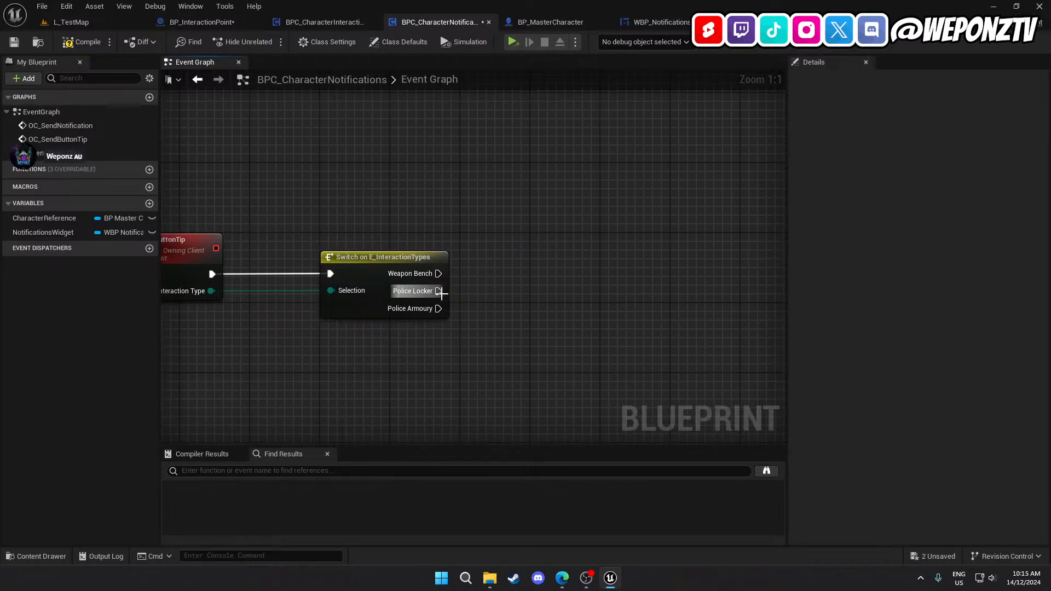
Copy the notification SetText nodes beside the interaction switch and connect the copy to the Police Locker output
{"action": "scroll", "coordinate": [502, 282], "scroll_direction": "down", "scroll_amount": 3}
{"action": "right_click_drag", "start_coordinate": [517, 284], "coordinate": [342, 563]}
{"action": "right_click_drag", "start_coordinate": [384, 307], "coordinate": [178, 449]}
{"action": "right_click_drag", "start_coordinate": [697, 309], "coordinate": [518, 279]}
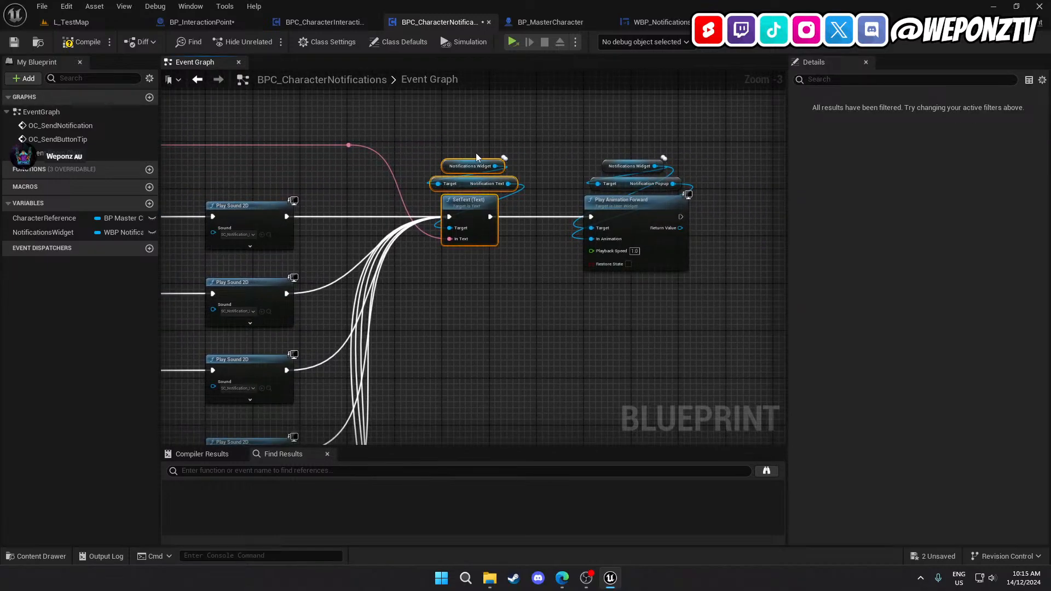
{"action": "right_click_drag", "start_coordinate": [425, 356], "coordinate": [427, 99]}
{"action": "right_click_drag", "start_coordinate": [557, 383], "coordinate": [556, 192]}
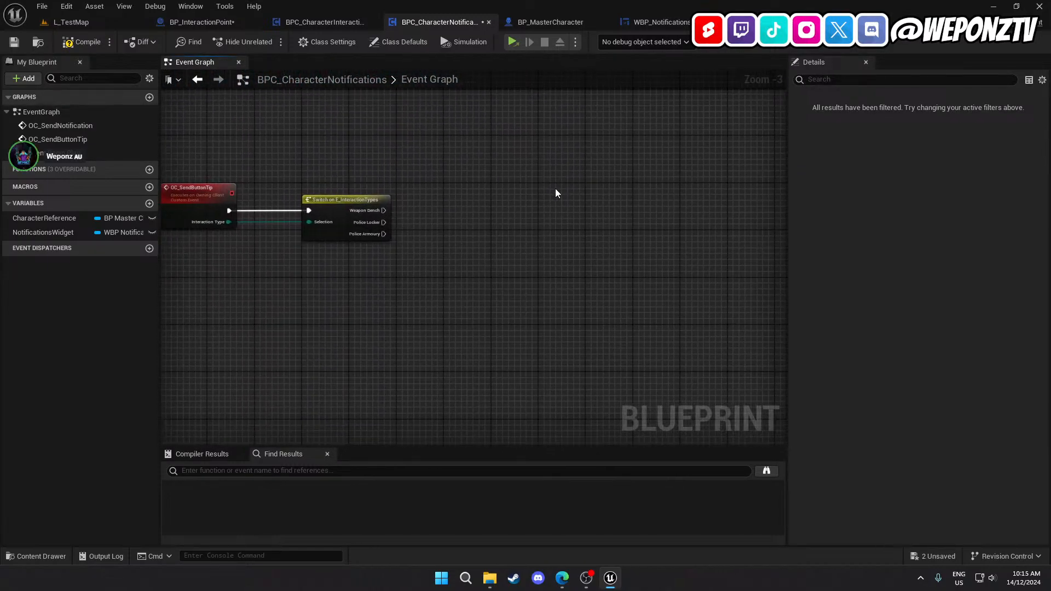
{"action": "key", "text": "ctrl+v"}
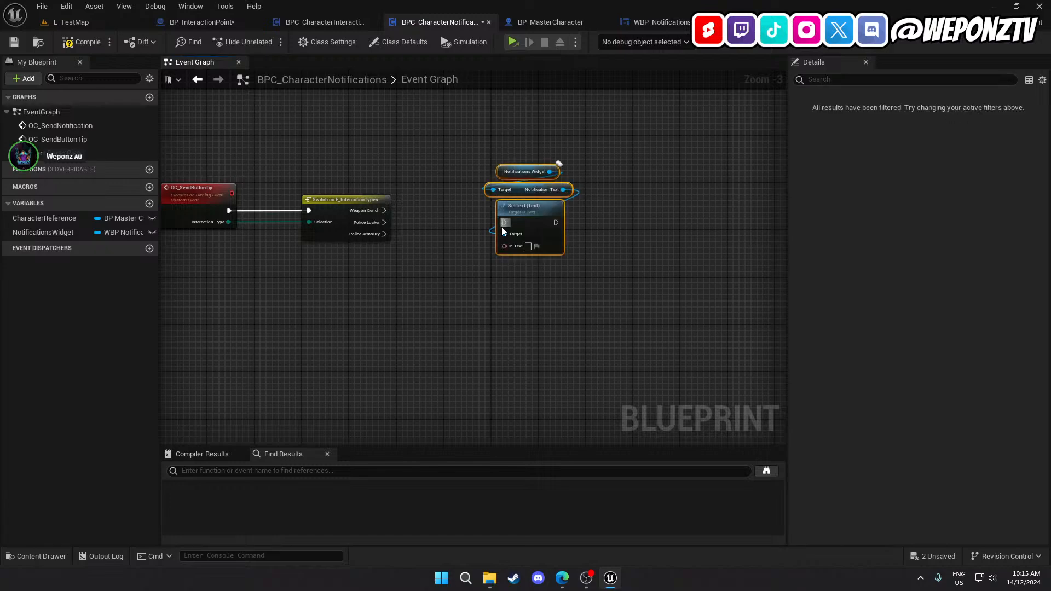
{"action": "left_click_drag", "start_coordinate": [498, 222], "coordinate": [387, 221]}
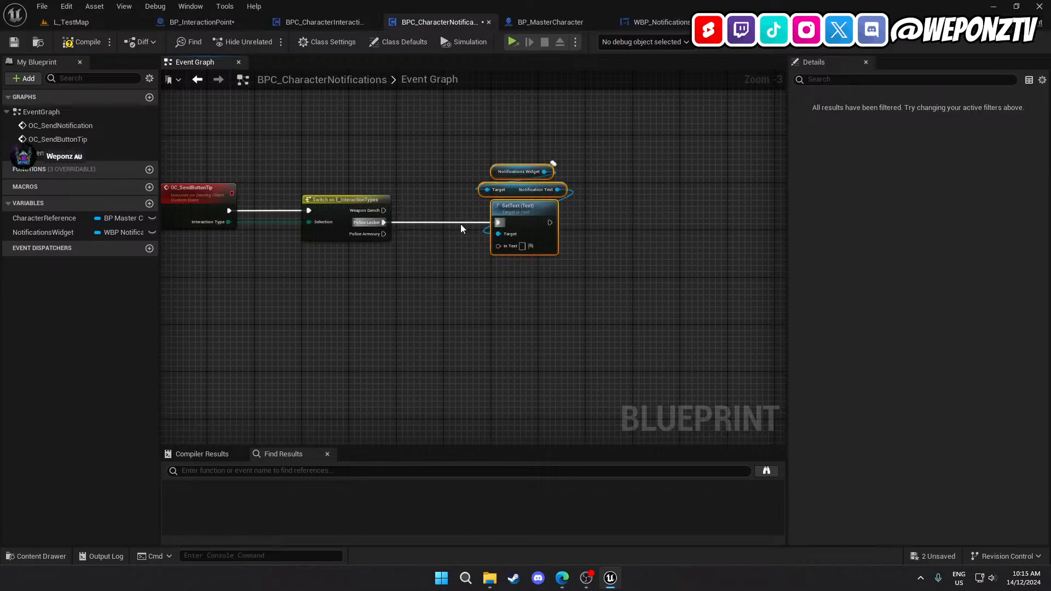
{"action": "left_click", "coordinate": [489, 258]}
{"action": "scroll", "coordinate": [493, 271], "scroll_direction": "up", "scroll_amount": 1}
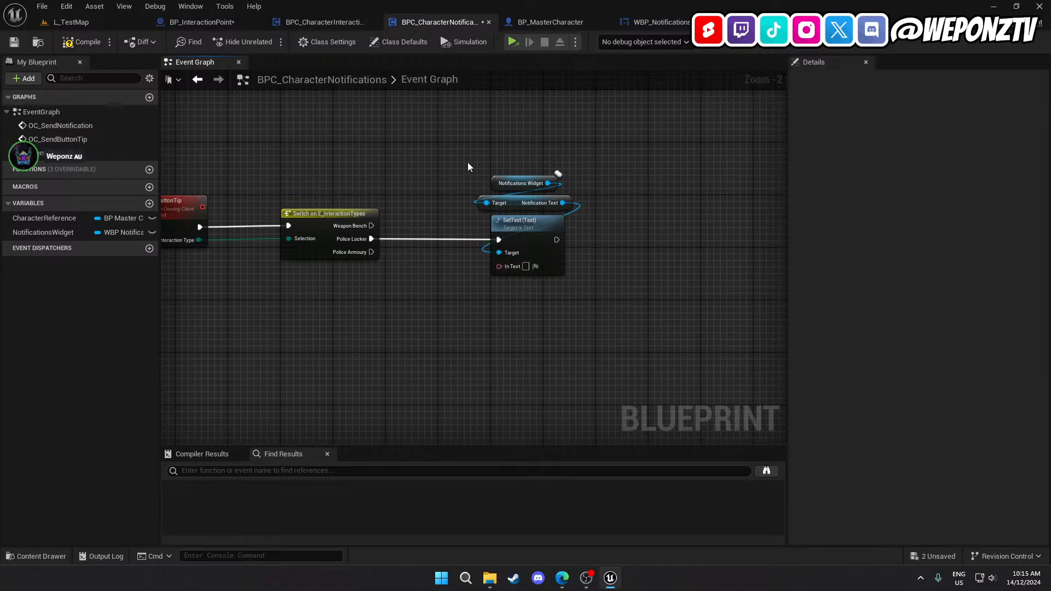
Replace the copied Notification Text getter with Action Text from Notifications Widget as the SetText target
{"action": "left_click_drag", "start_coordinate": [548, 182], "coordinate": [600, 196]}
{"action": "type", "text": "butt"}
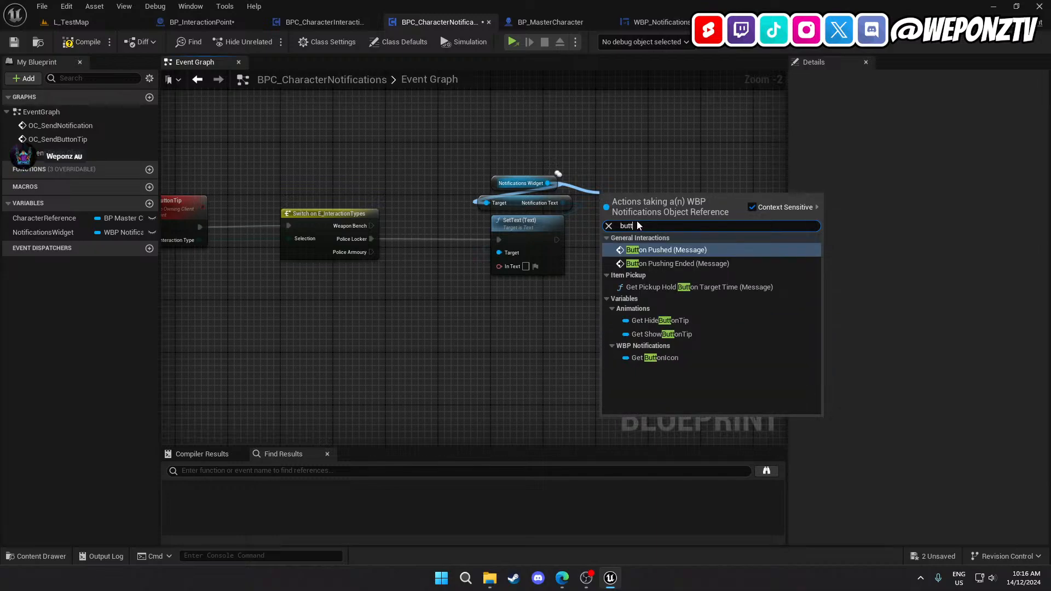
{"action": "key", "text": "BackSpace"}
{"action": "key", "text": "BackSpace"}
{"action": "key", "text": "BackSpace"}
{"action": "key", "text": "BackSpace"}
{"action": "type", "text": "tecx"}
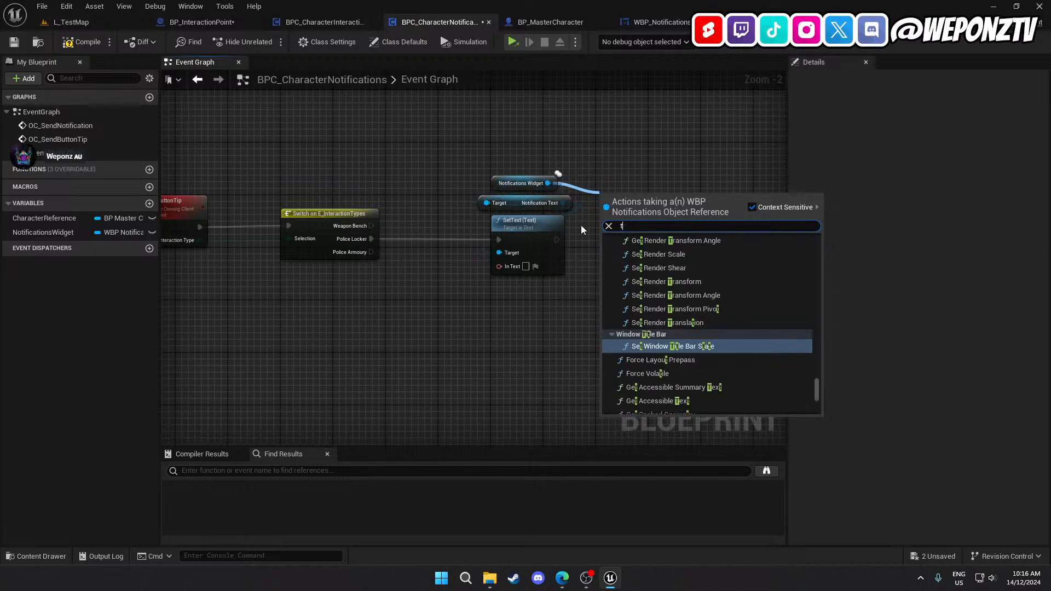
{"action": "key", "text": "BackSpace"}
{"action": "key", "text": "BackSpace"}
{"action": "type", "text": "xt"}
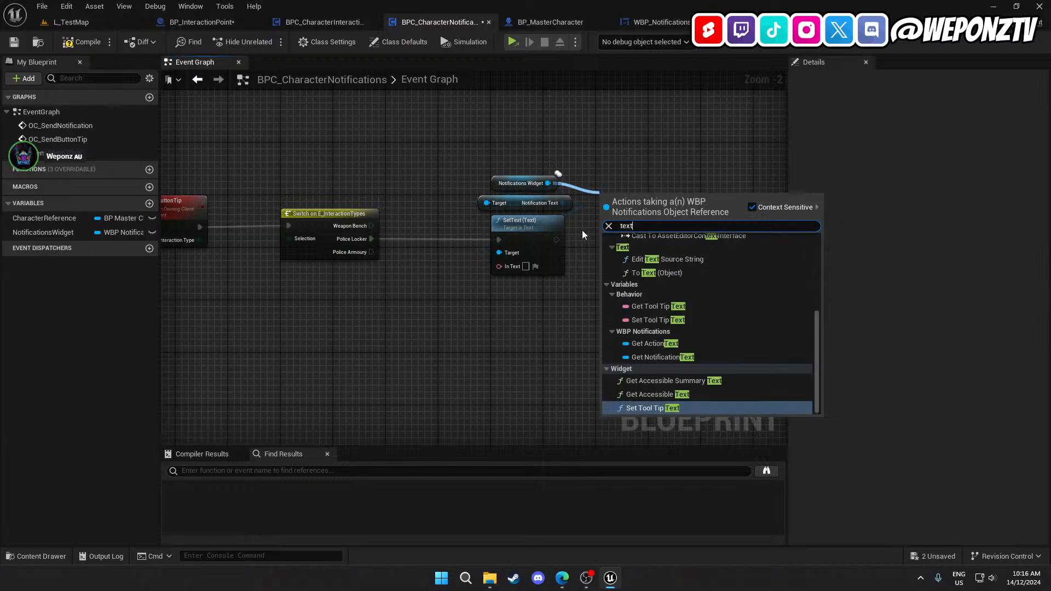
{"action": "left_click", "coordinate": [659, 342]}
{"action": "left_click_drag", "start_coordinate": [670, 196], "coordinate": [539, 198]}
{"action": "left_click", "coordinate": [517, 203]}
{"action": "key", "text": "Delete"}
{"action": "left_click_drag", "start_coordinate": [636, 198], "coordinate": [526, 206]}
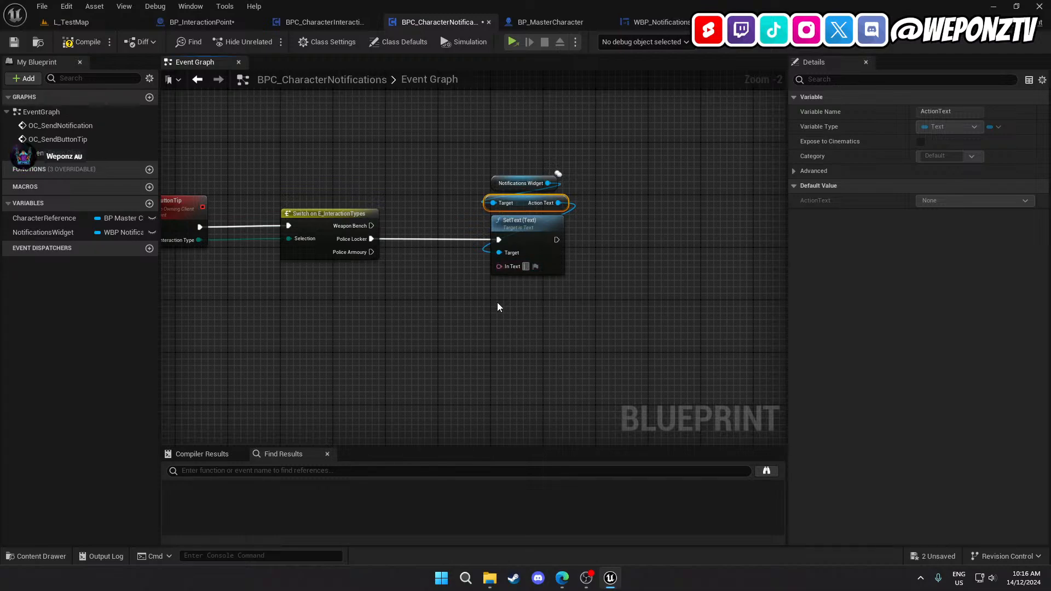
Add a Character Reference getter below the interaction switch and get its Game Instance
{"action": "left_click_drag", "start_coordinate": [27, 214], "coordinate": [435, 363]}
{"action": "left_click", "coordinate": [451, 362]}
{"action": "left_click", "coordinate": [456, 333]}
{"action": "type", "text": "gamein"}
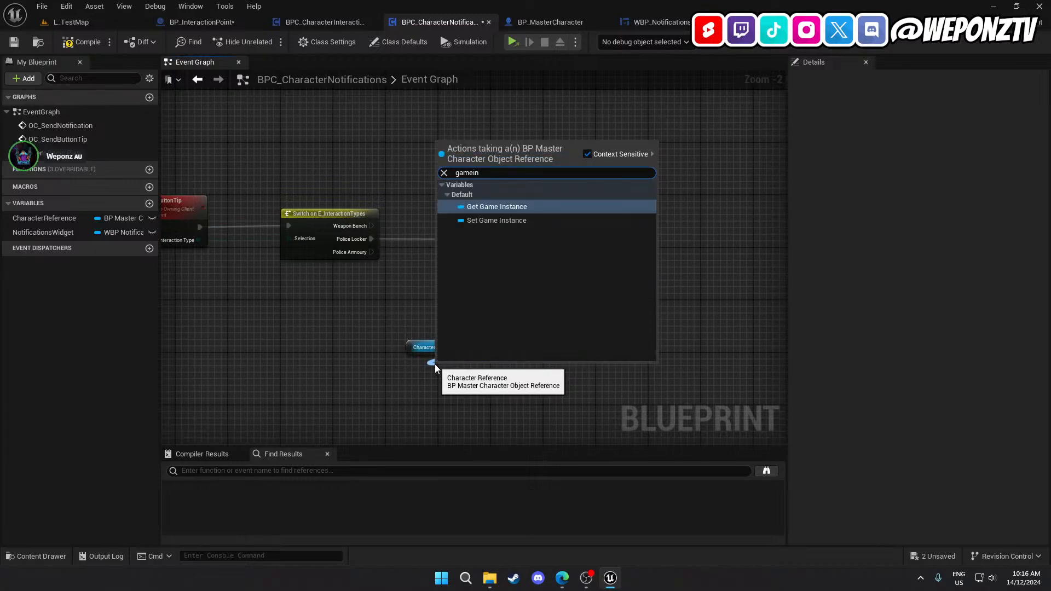
{"action": "left_click", "coordinate": [577, 206]}
{"action": "left_click_drag", "start_coordinate": [467, 366], "coordinate": [428, 365]}
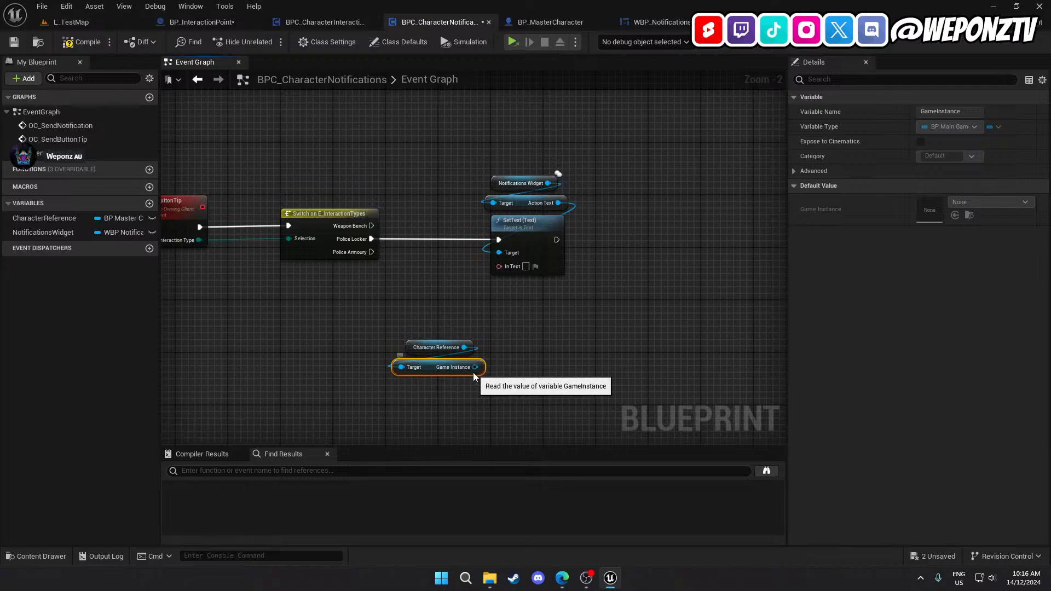
Get Player Data from the Game Instance, split its struct pin, and move the getter chain beneath the interaction switch
{"action": "left_click_drag", "start_coordinate": [475, 367], "coordinate": [432, 396]}
{"action": "type", "text": "player"}
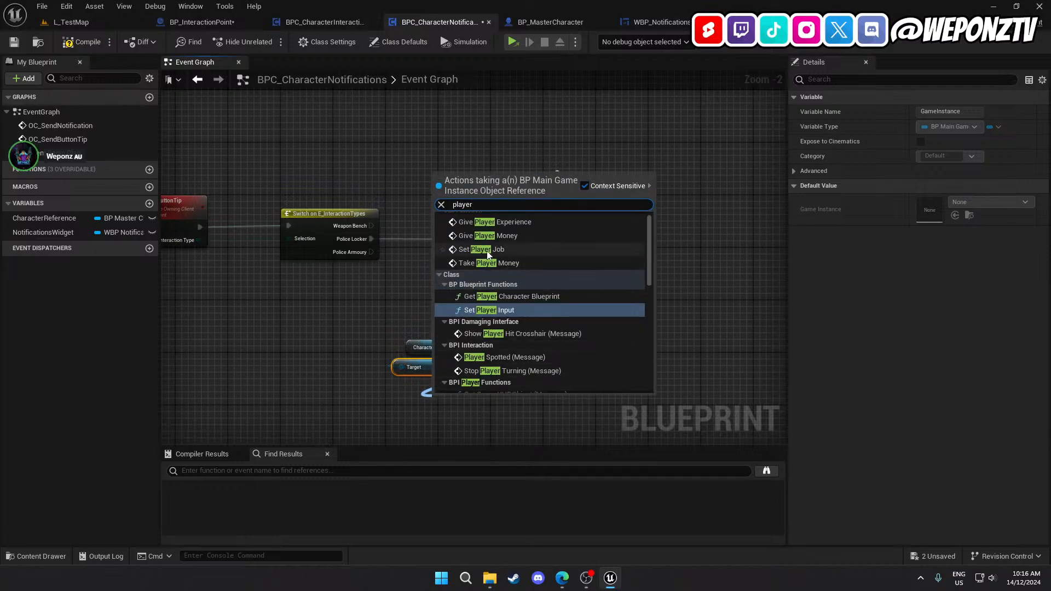
{"action": "type", "text": "d"}
{"action": "left_click", "coordinate": [519, 239]}
{"action": "left_click_drag", "start_coordinate": [467, 400], "coordinate": [435, 386]}
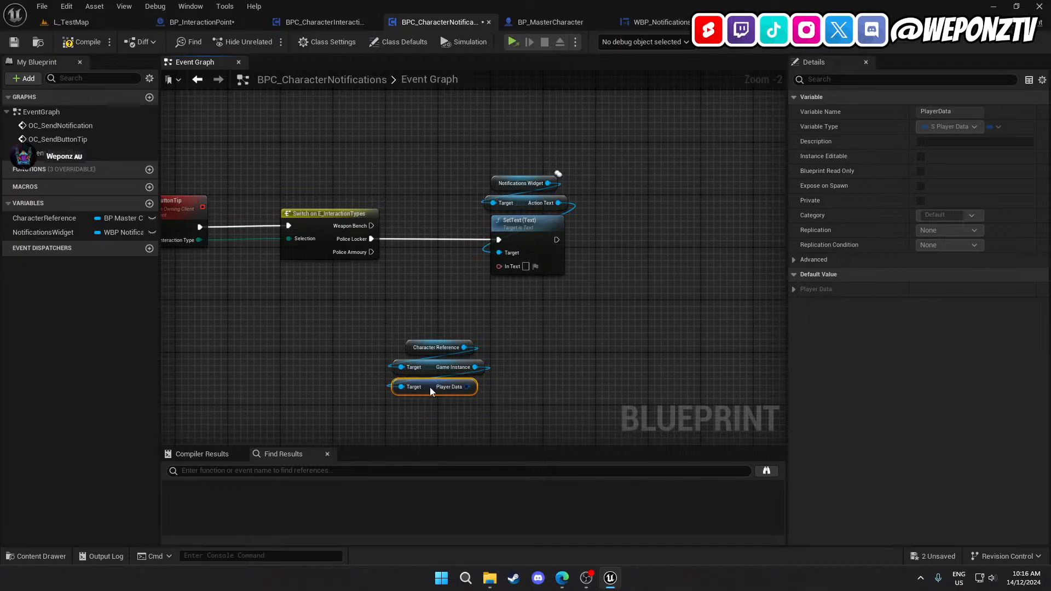
{"action": "right_click", "coordinate": [471, 393]}
{"action": "left_click", "coordinate": [504, 437]}
{"action": "right_click_drag", "start_coordinate": [539, 379], "coordinate": [496, 314]}
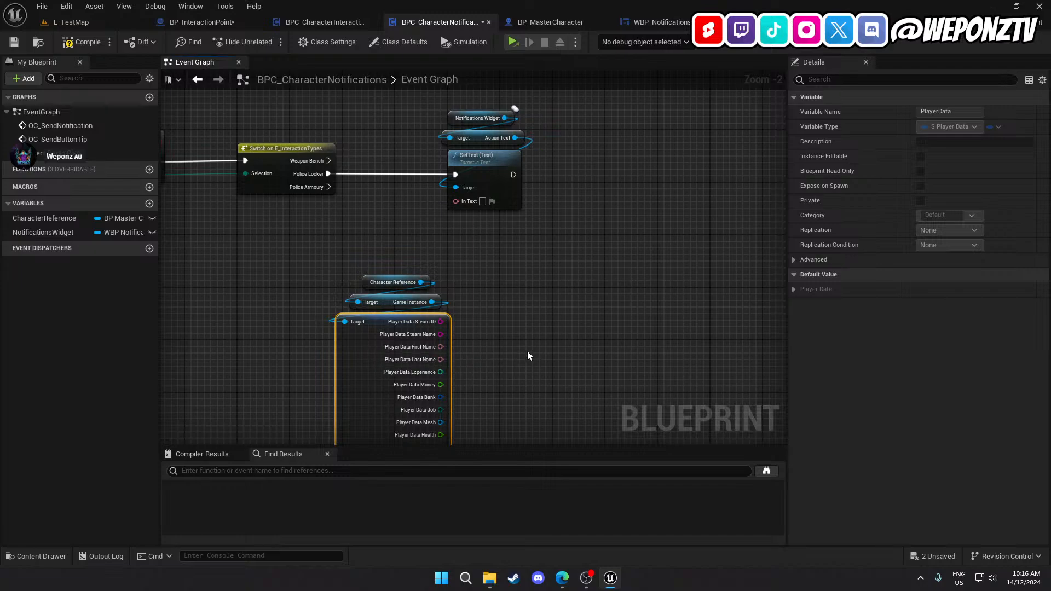
{"action": "left_click_drag", "start_coordinate": [529, 356], "coordinate": [313, 273]}
{"action": "left_click_drag", "start_coordinate": [357, 364], "coordinate": [245, 311]}
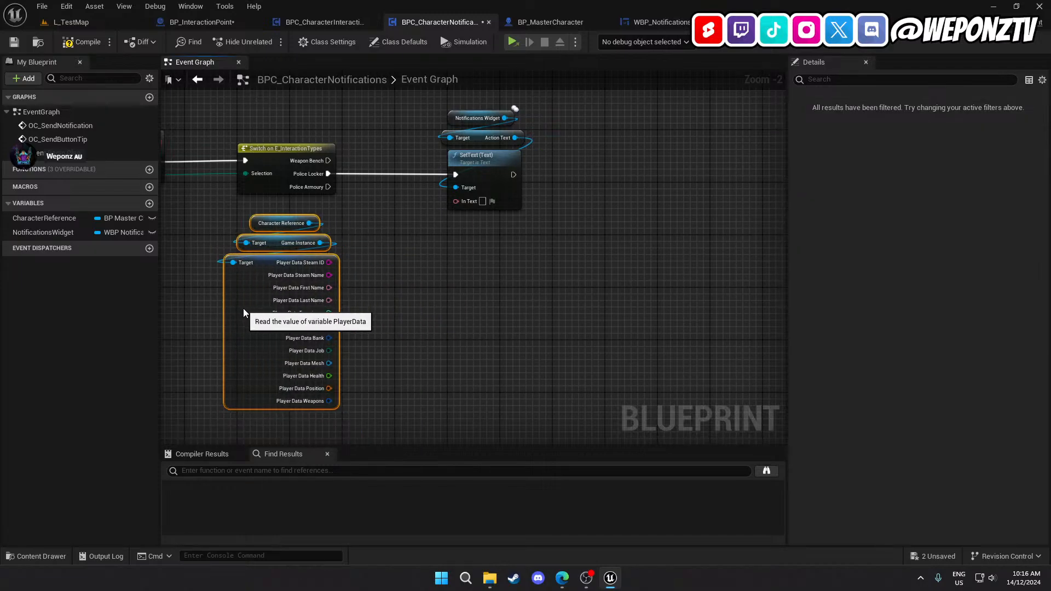
Make room before the SetText nodes and insert a Switch on E_JobTypes driven by Player Data Job on the Police Locker output
{"action": "left_click", "coordinate": [427, 286]}
{"action": "right_click_drag", "start_coordinate": [427, 286], "coordinate": [395, 368]}
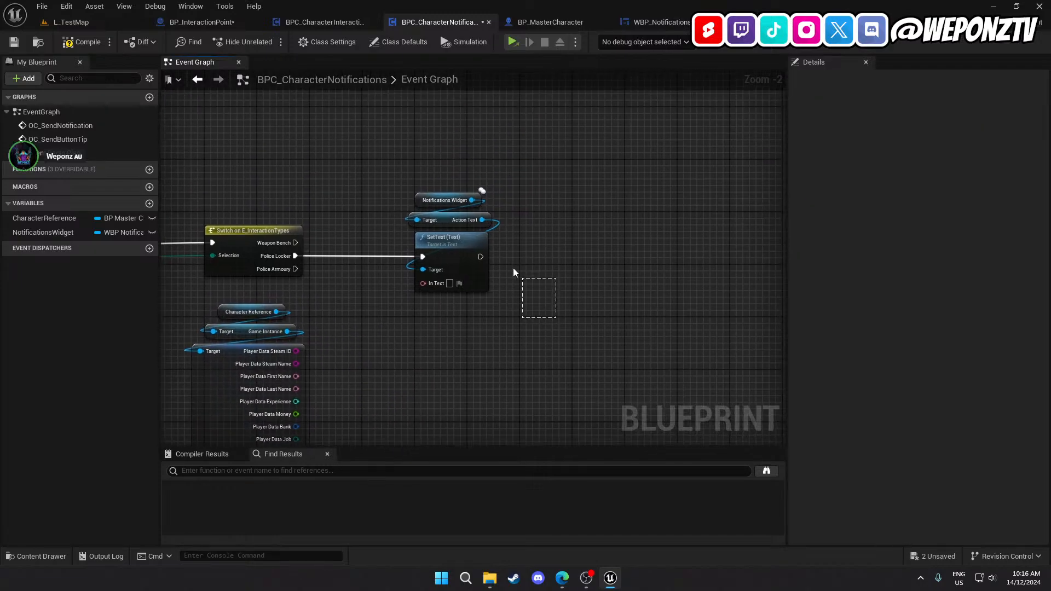
{"action": "left_click_drag", "start_coordinate": [530, 285], "coordinate": [431, 202]}
{"action": "left_click_drag", "start_coordinate": [442, 257], "coordinate": [549, 256]}
{"action": "left_click", "coordinate": [381, 381]}
{"action": "right_click_drag", "start_coordinate": [378, 383], "coordinate": [403, 328]}
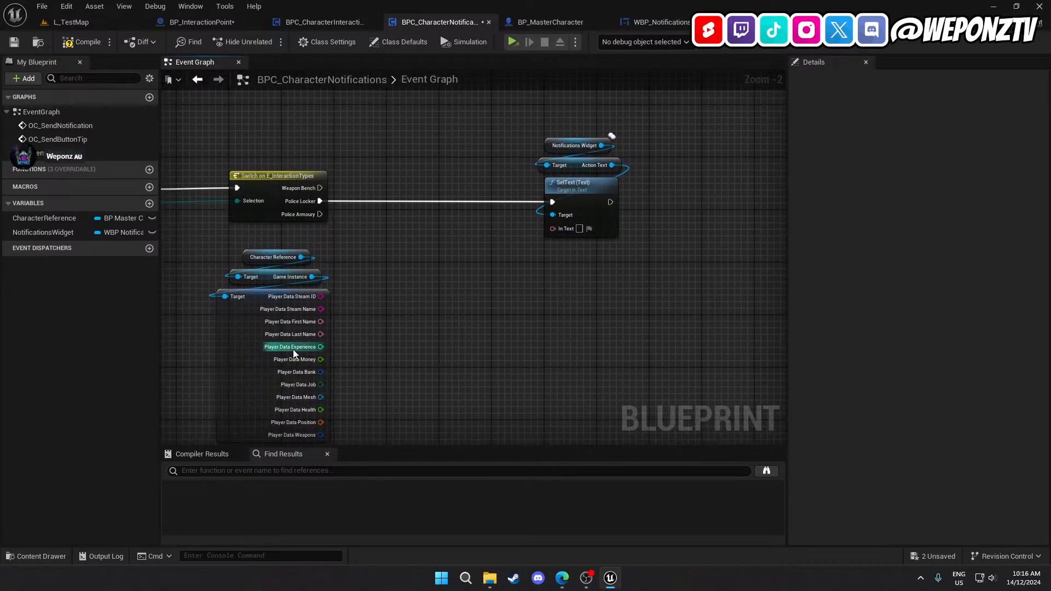
{"action": "left_click_drag", "start_coordinate": [321, 384], "coordinate": [320, 201]}
{"action": "type", "text": "swi"}
{"action": "key", "text": "Return"}
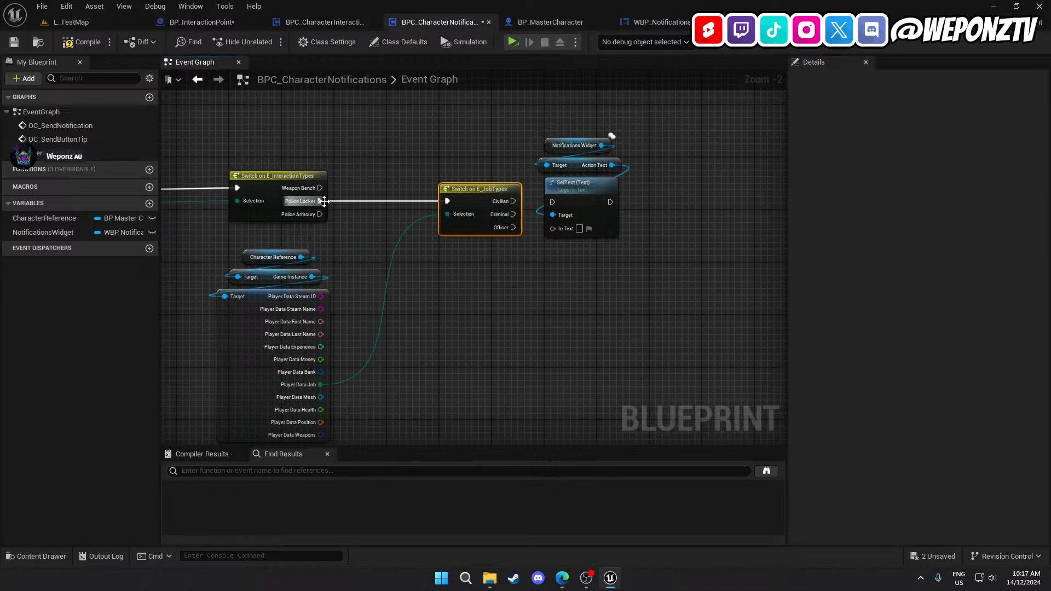
Move the Action Text SetText nodes farther from the job switch to leave wiring space
{"action": "right_click_drag", "start_coordinate": [498, 289], "coordinate": [376, 348]}
{"action": "left_click_drag", "start_coordinate": [554, 376], "coordinate": [428, 193]}
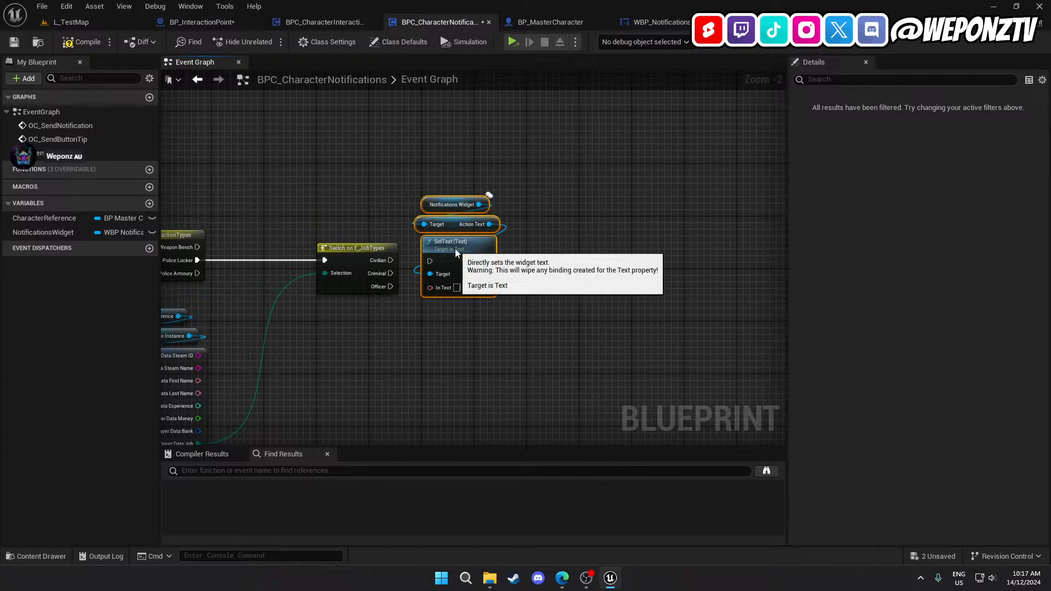
{"action": "left_click_drag", "start_coordinate": [455, 248], "coordinate": [507, 252]}
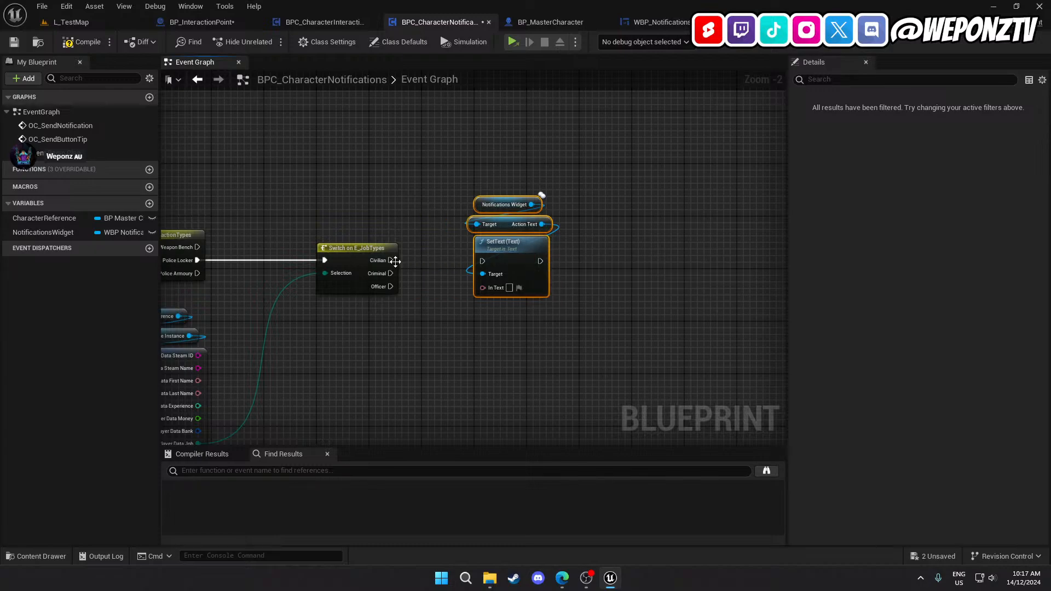
Connect the job switch's Civilian output to the Action Text SetText node and duplicate that SetText with its getters directly below
{"action": "left_click_drag", "start_coordinate": [390, 260], "coordinate": [482, 262]}
{"action": "key", "text": "ctrl+c"}
{"action": "key", "text": "ctrl+v"}
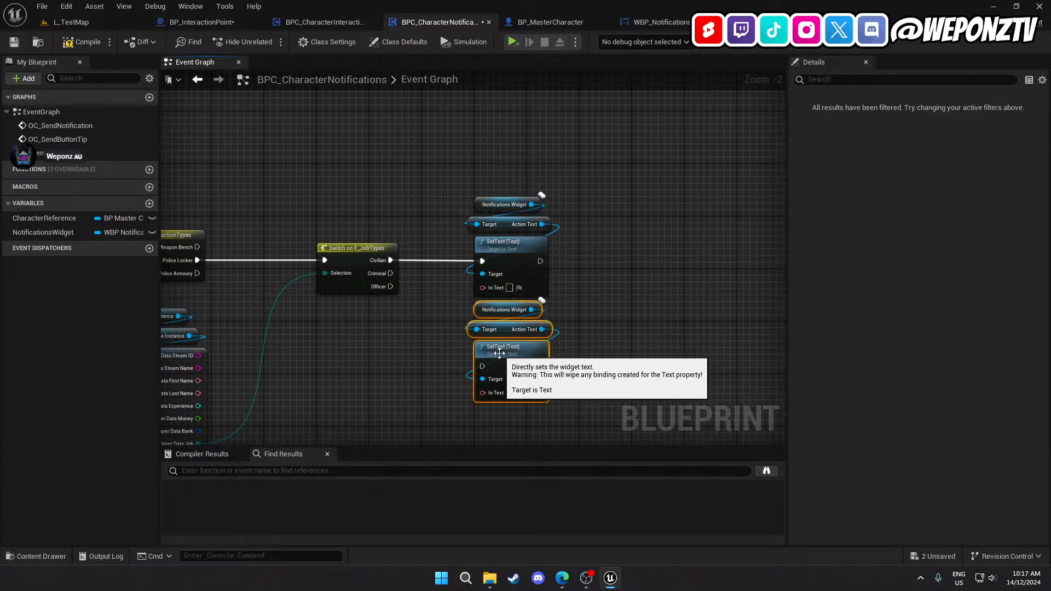
{"action": "left_click", "coordinate": [420, 300]}
Add an OC Send Notification call above the Action Text SetText nodes
{"action": "left_click_drag", "start_coordinate": [391, 273], "coordinate": [432, 149]}
{"action": "left_click", "coordinate": [390, 127]}
{"action": "right_click_drag", "start_coordinate": [390, 127], "coordinate": [463, 179]}
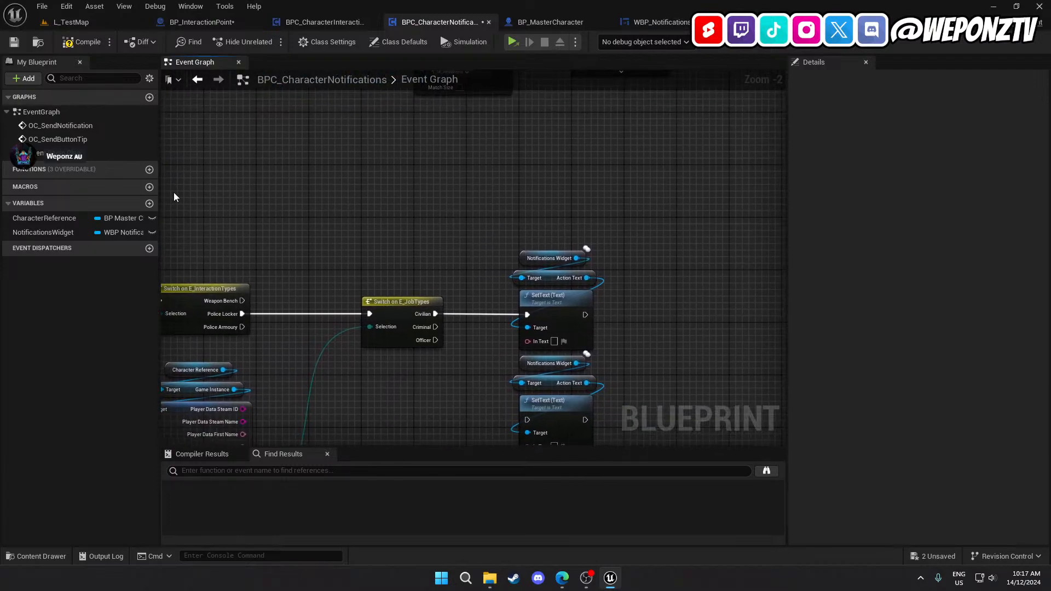
{"action": "left_click", "coordinate": [34, 218]}
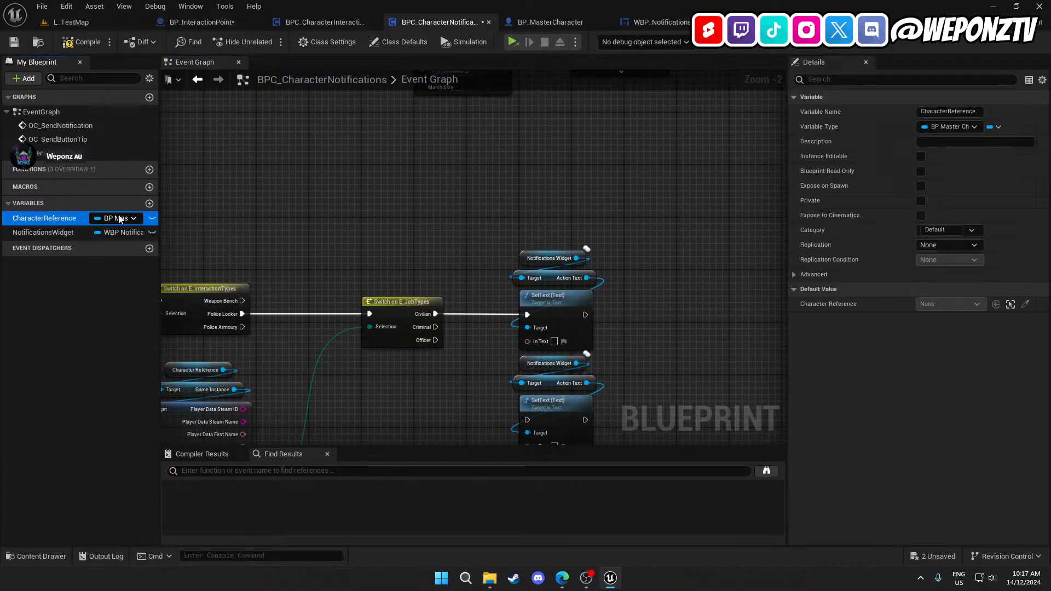
{"action": "right_click", "coordinate": [573, 178]}
{"action": "type", "text": "oc_s"}
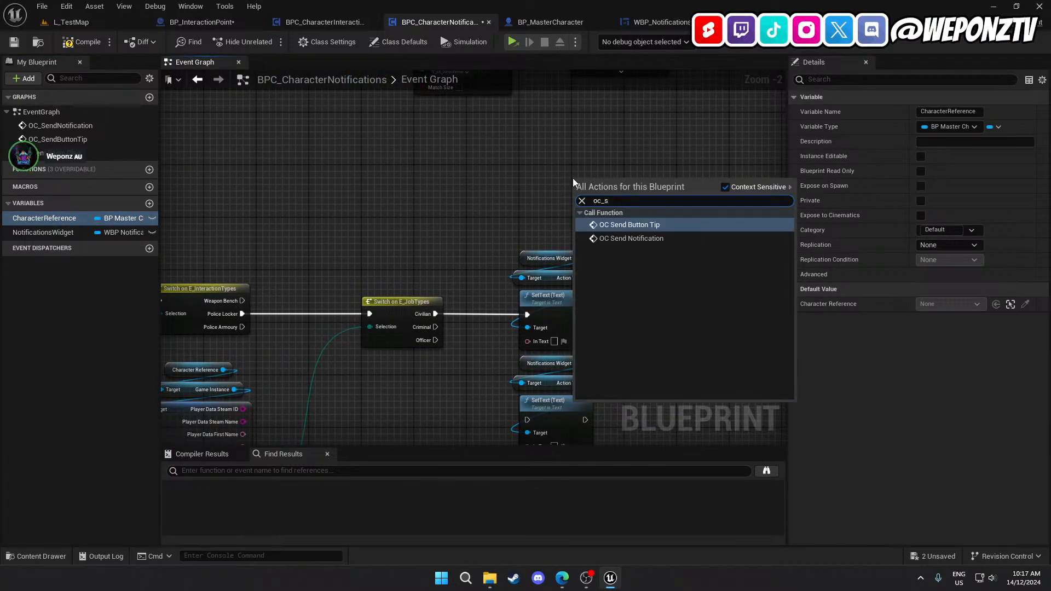
{"action": "left_click", "coordinate": [669, 237]}
{"action": "left_click_drag", "start_coordinate": [644, 207], "coordinate": [645, 162]}
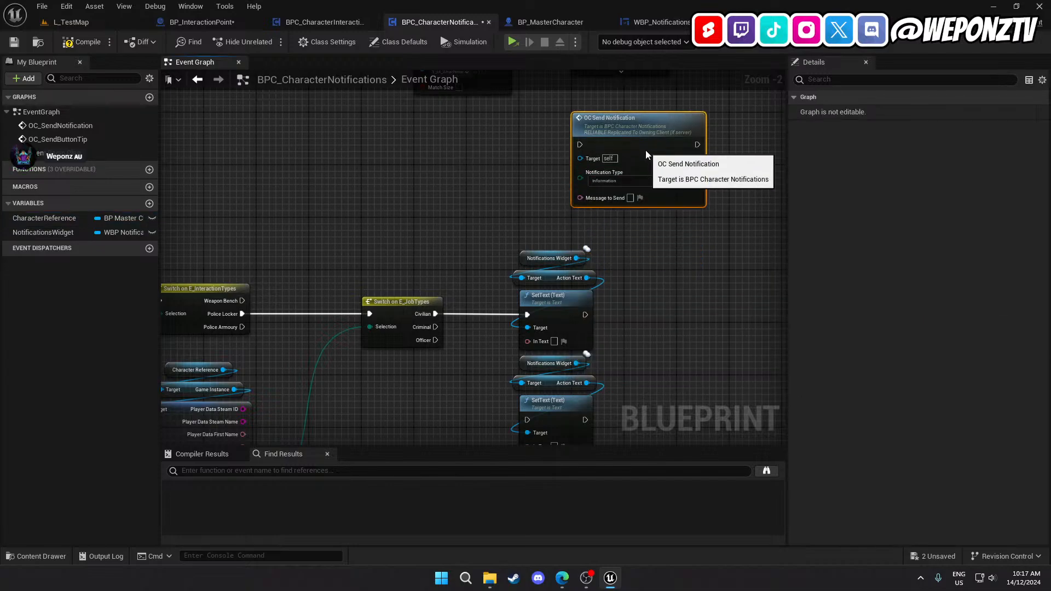
Move the whole button tip node group lower in the graph and connect the Criminal output to OC Send Notification
{"action": "scroll", "coordinate": [570, 229], "scroll_direction": "down", "scroll_amount": 3}
{"action": "left_click_drag", "start_coordinate": [634, 356], "coordinate": [179, 182]}
{"action": "scroll", "coordinate": [251, 274], "scroll_direction": "up", "scroll_amount": 3}
{"action": "left_click_drag", "start_coordinate": [289, 211], "coordinate": [295, 310]}
{"action": "left_click", "coordinate": [579, 203]}
{"action": "right_click_drag", "start_coordinate": [580, 203], "coordinate": [366, 195]}
{"action": "left_click_drag", "start_coordinate": [474, 354], "coordinate": [618, 168]}
{"action": "right_click_drag", "start_coordinate": [599, 191], "coordinate": [505, 217]}
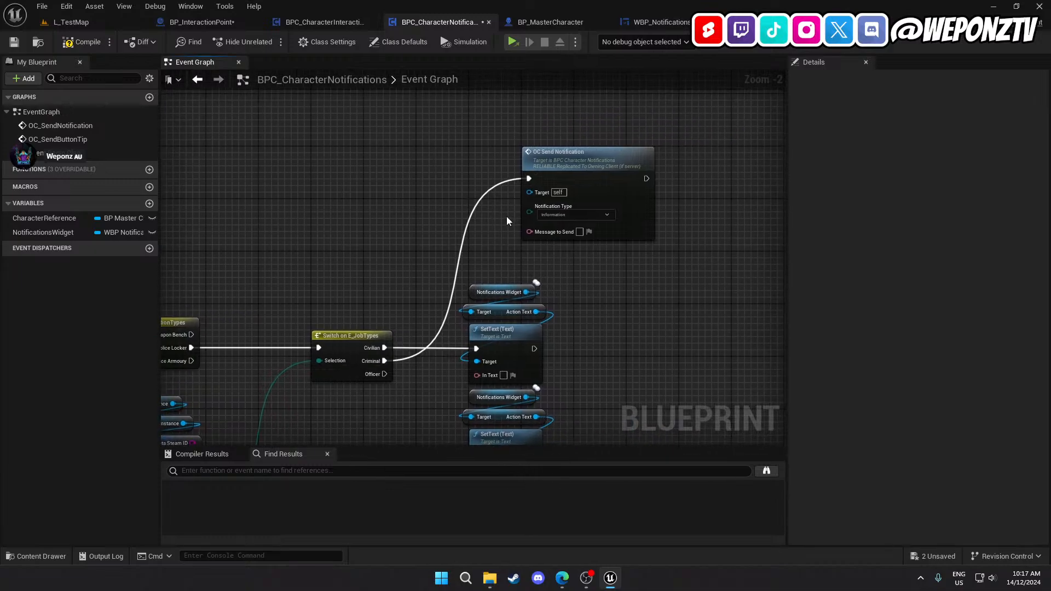
Set the notification's type to Error and its message to "You cannot clock-on as a police officer while you are wanted"
{"action": "left_click", "coordinate": [576, 225]}
{"action": "left_click", "coordinate": [580, 214]}
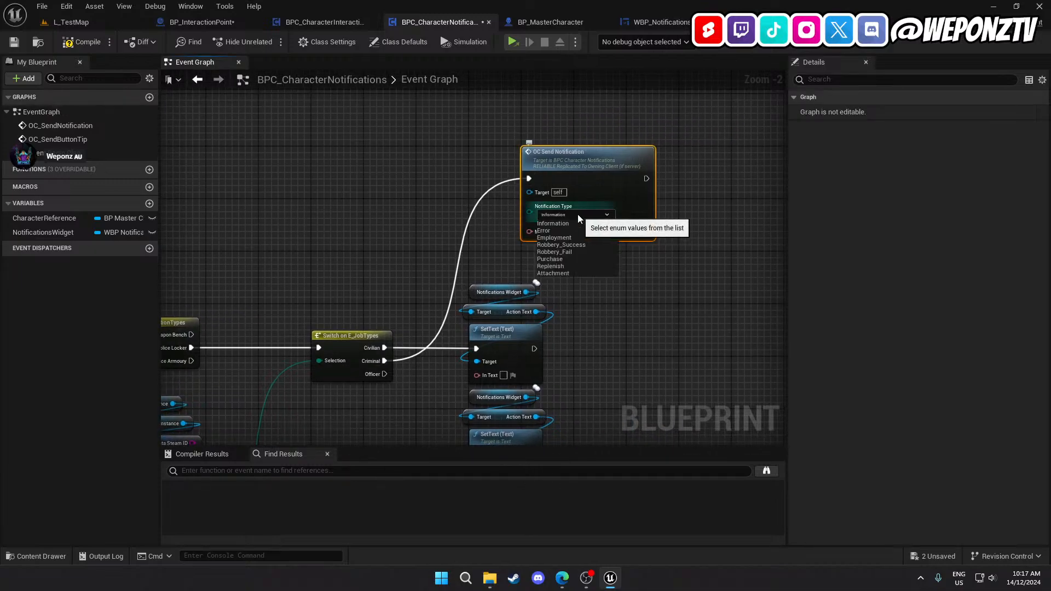
{"action": "left_click", "coordinate": [570, 231]}
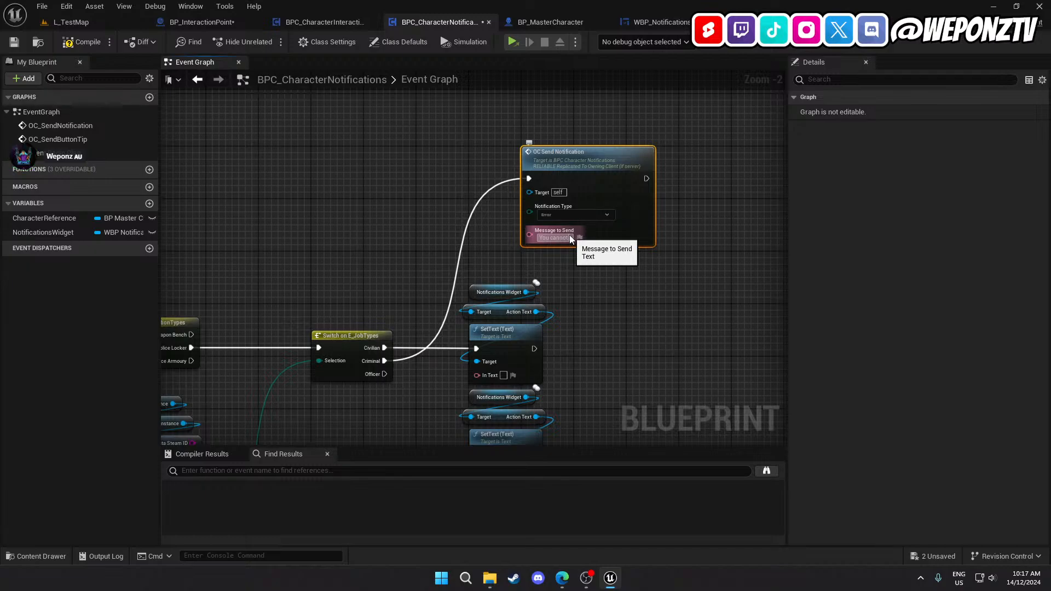
{"action": "type", "text": "You cannot clock-on as a"}
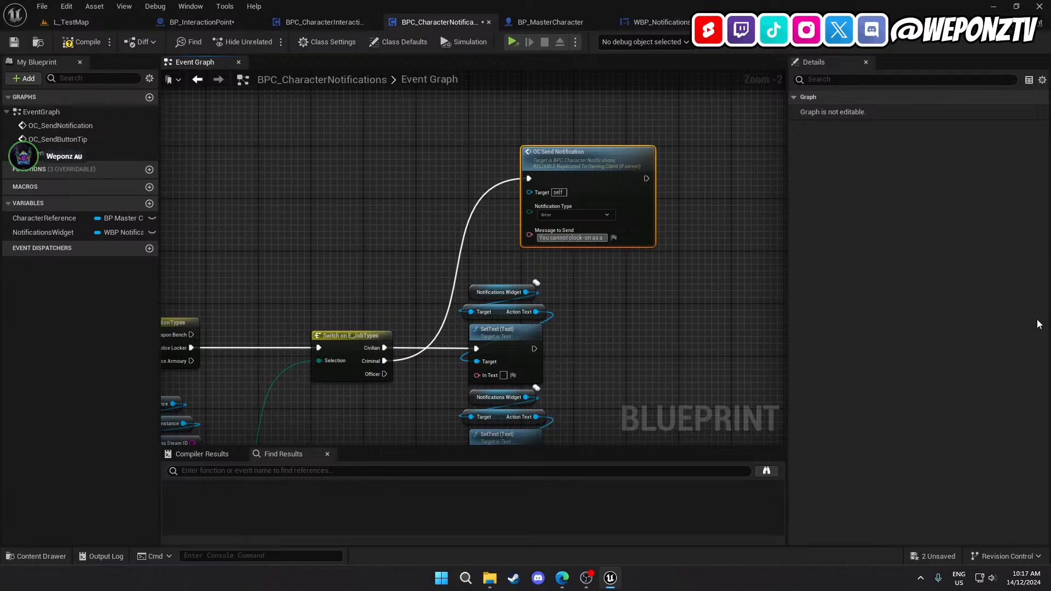
{"action": "type", "text": " police officer while you are wante"}
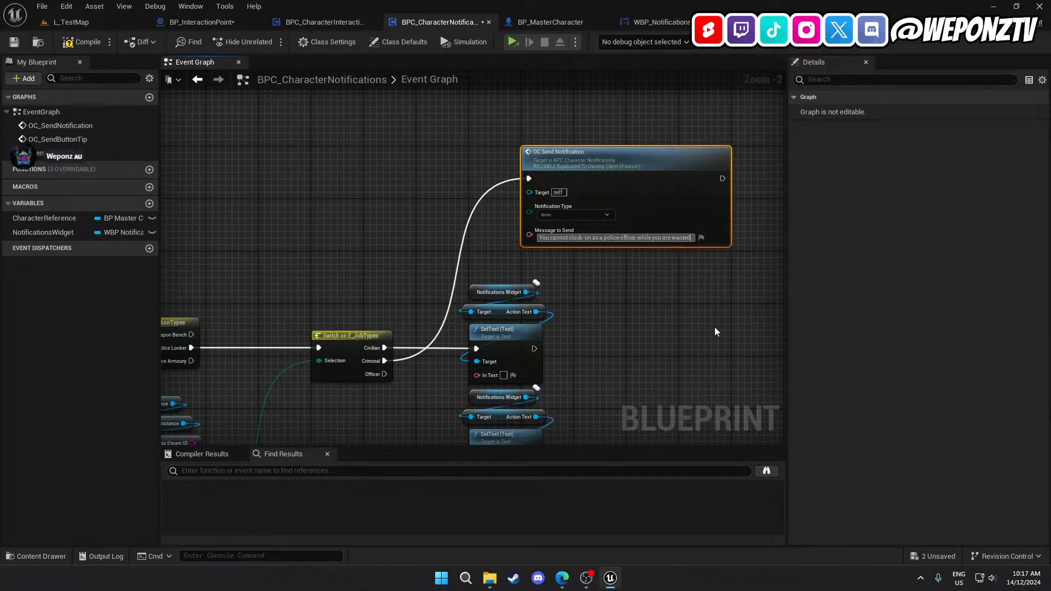
{"action": "type", "text": "d"}
{"action": "left_click", "coordinate": [659, 331]}
Connect the Officer output to the lower SetText and set the texts to "clock-on" for Civilian and "clock-off" for Officer
{"action": "right_click_drag", "start_coordinate": [659, 331], "coordinate": [677, 160]}
{"action": "right_click_drag", "start_coordinate": [405, 229], "coordinate": [474, 249]}
{"action": "left_click_drag", "start_coordinate": [419, 203], "coordinate": [512, 282]}
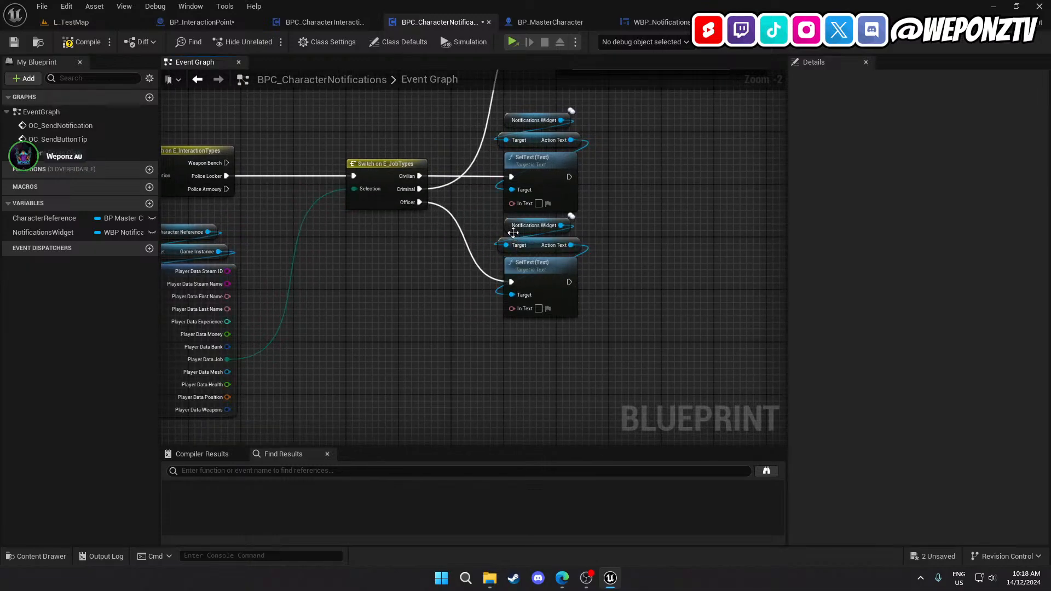
{"action": "left_click", "coordinate": [538, 203]}
{"action": "type", "text": "clock"}
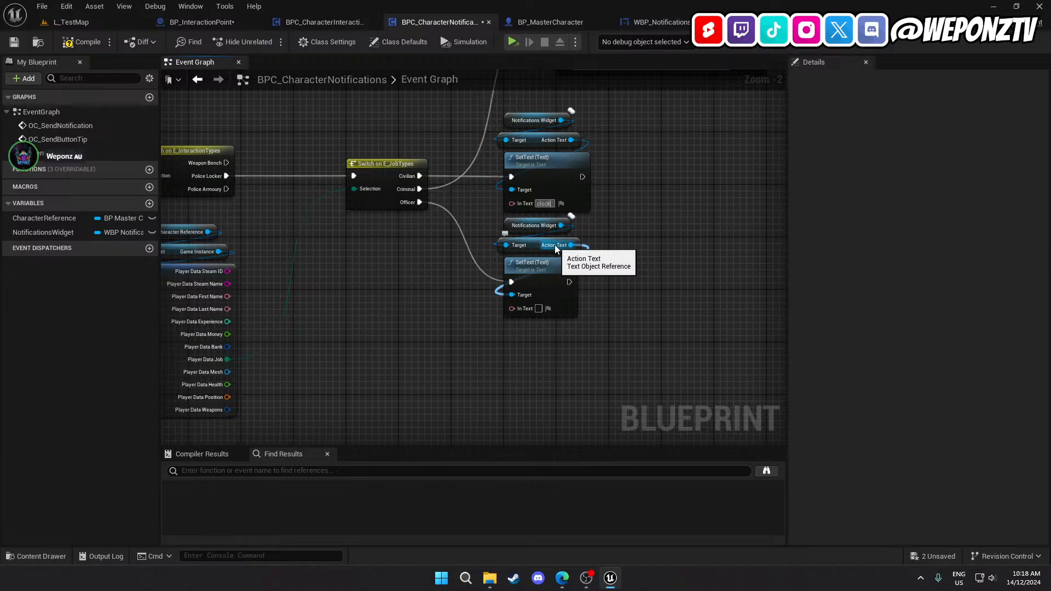
{"action": "type", "text": "-on"}
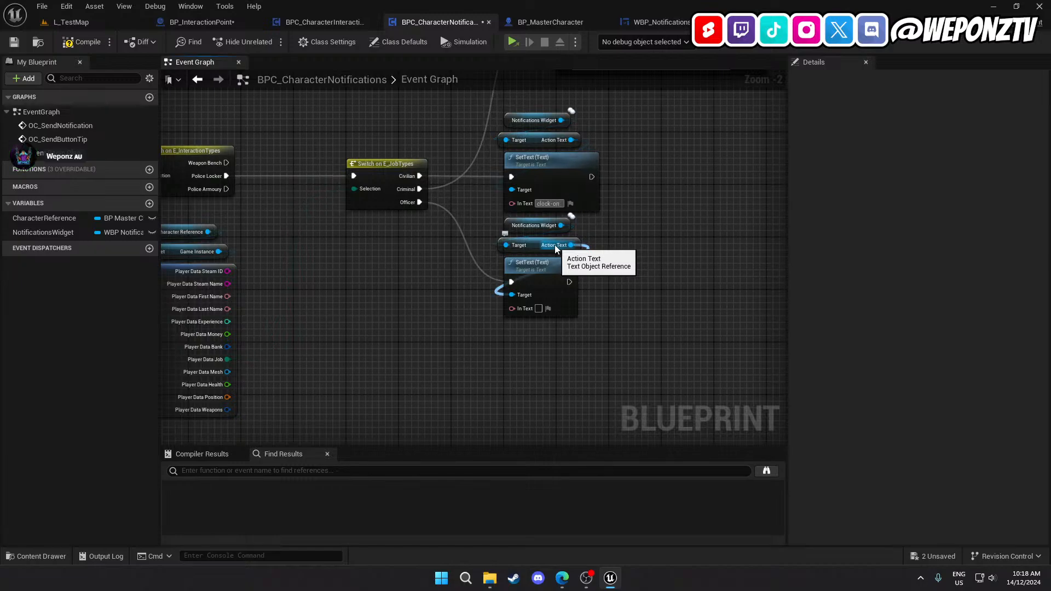
{"action": "key", "text": "Return"}
{"action": "left_click", "coordinate": [538, 308]}
{"action": "type", "text": "clock-off"}
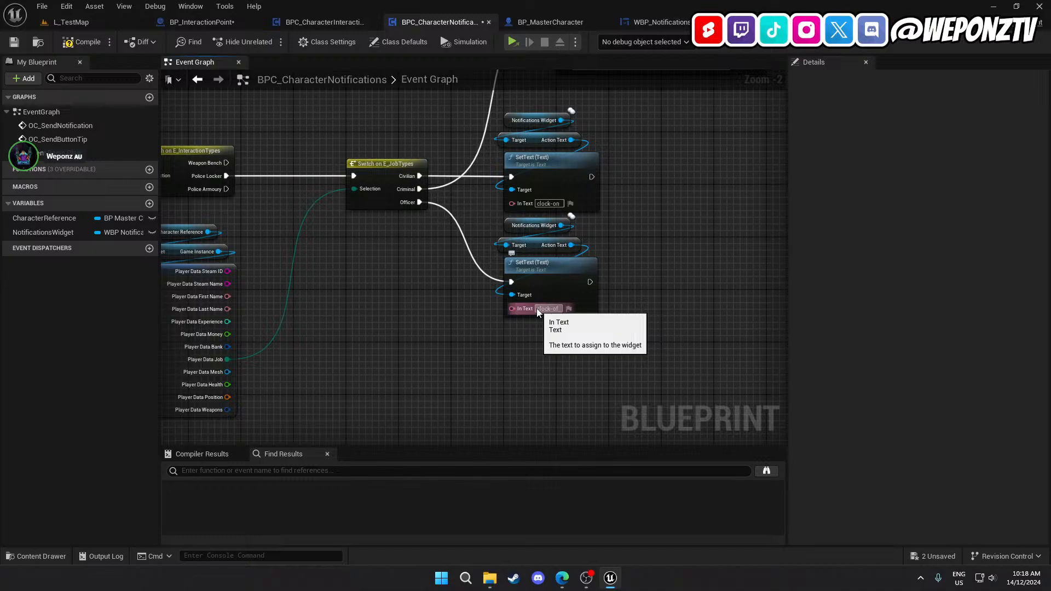
{"action": "key", "text": "Return"}
Align the Notifications Widget and Action Text getters above each of the two SetText nodes
{"action": "left_click_drag", "start_coordinate": [592, 249], "coordinate": [544, 228]}
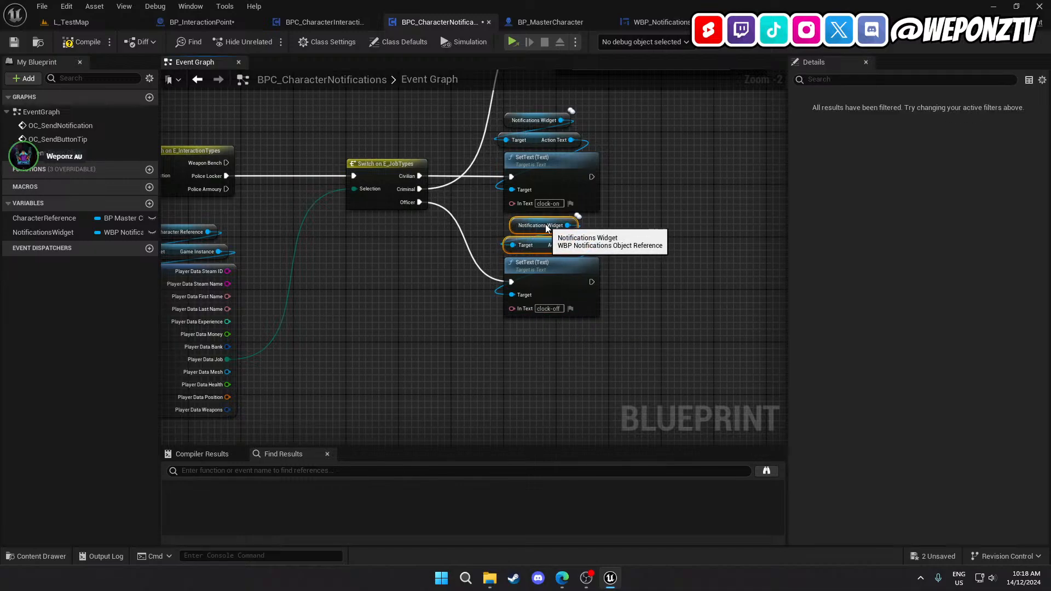
{"action": "left_click", "coordinate": [609, 101]}
{"action": "right_click_drag", "start_coordinate": [615, 135], "coordinate": [611, 160]}
{"action": "left_click_drag", "start_coordinate": [554, 135], "coordinate": [554, 135]}
{"action": "left_click_drag", "start_coordinate": [530, 145], "coordinate": [537, 144]}
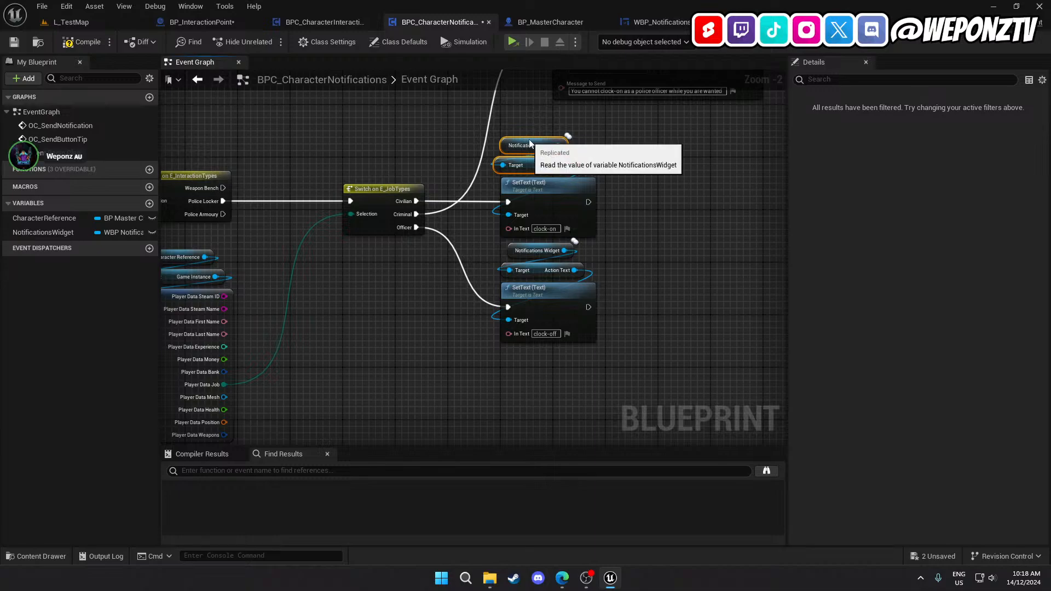
{"action": "left_click", "coordinate": [658, 251]}
Copy the Notifications Widget getter into the empty space beyond the SetText nodes
{"action": "scroll", "coordinate": [652, 235], "scroll_direction": "down", "scroll_amount": 2}
{"action": "right_click_drag", "start_coordinate": [628, 282], "coordinate": [629, 499]}
{"action": "right_click_drag", "start_coordinate": [511, 497], "coordinate": [472, 313]}
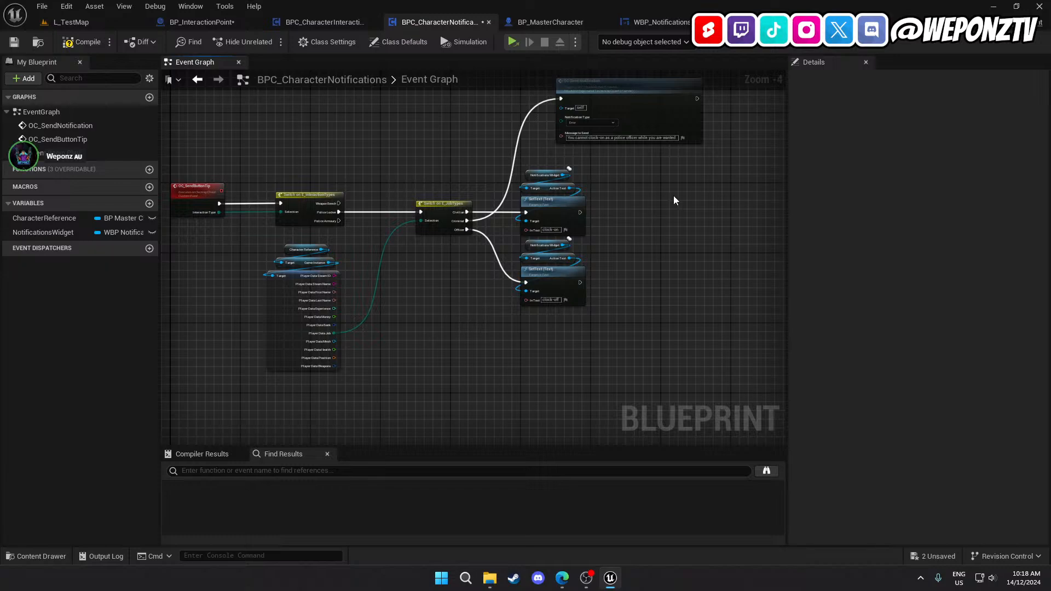
{"action": "scroll", "coordinate": [501, 224], "scroll_direction": "up", "scroll_amount": 1}
{"action": "right_click_drag", "start_coordinate": [525, 234], "coordinate": [486, 240]}
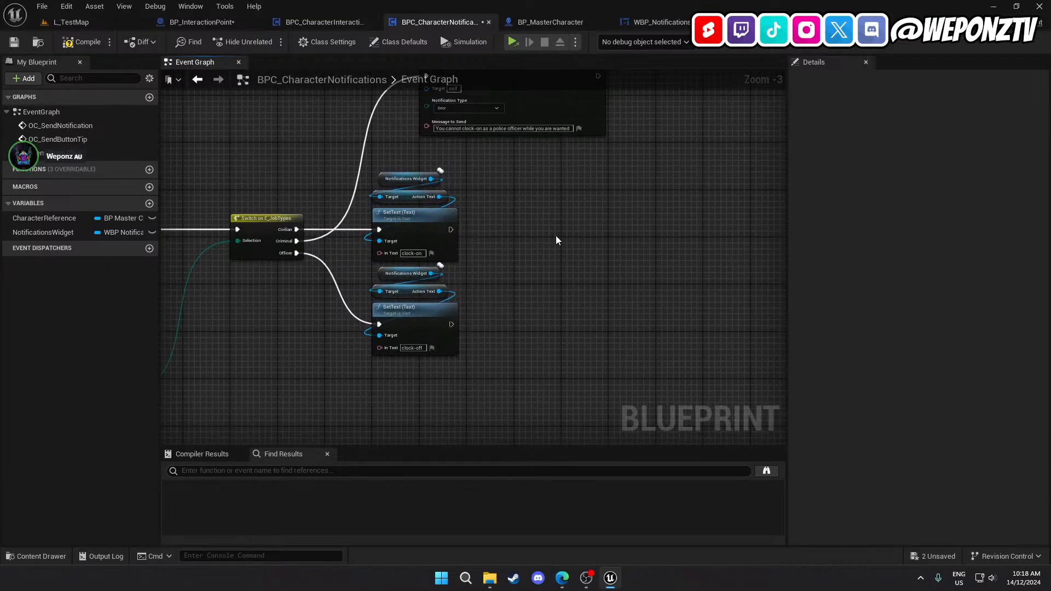
{"action": "left_click_drag", "start_coordinate": [415, 170], "coordinate": [415, 170]}
{"action": "key", "text": "ctrl+c"}
{"action": "key", "text": "ctrl+v"}
{"action": "left_click_drag", "start_coordinate": [662, 185], "coordinate": [650, 218]}
{"action": "type", "text": "getbutt"}
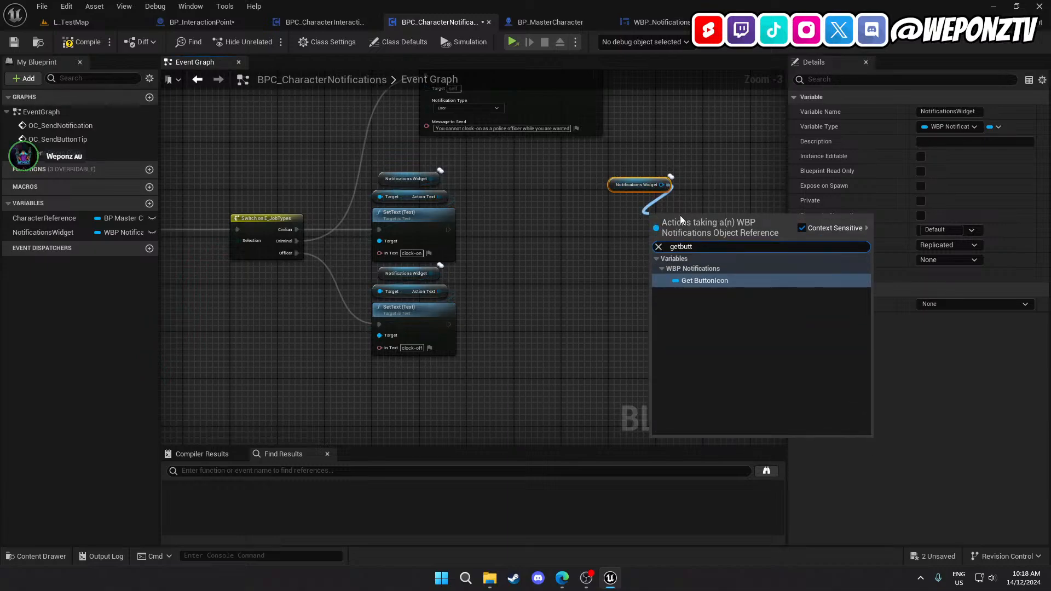
{"action": "left_click", "coordinate": [693, 198]}
Get the Show Button Tip animation from the copied Notifications Widget and add a Play Animation Forward node for it
{"action": "left_click_drag", "start_coordinate": [663, 185], "coordinate": [636, 239]}
{"action": "type", "text": "showbu"}
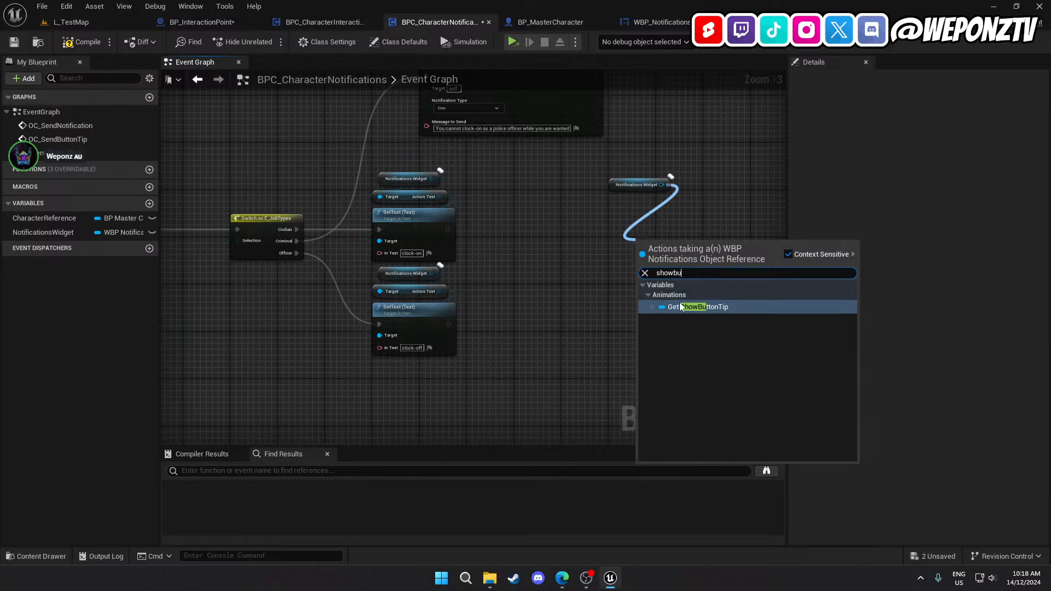
{"action": "left_click", "coordinate": [677, 307]}
{"action": "mouse_move", "coordinate": [662, 242]}
{"action": "left_mouse_down"}
{"action": "mouse_move", "coordinate": [617, 210]}
{"action": "mouse_move", "coordinate": [626, 199]}
{"action": "mouse_move", "coordinate": [660, 243]}
{"action": "left_mouse_up"}
{"action": "type", "text": "playern"}
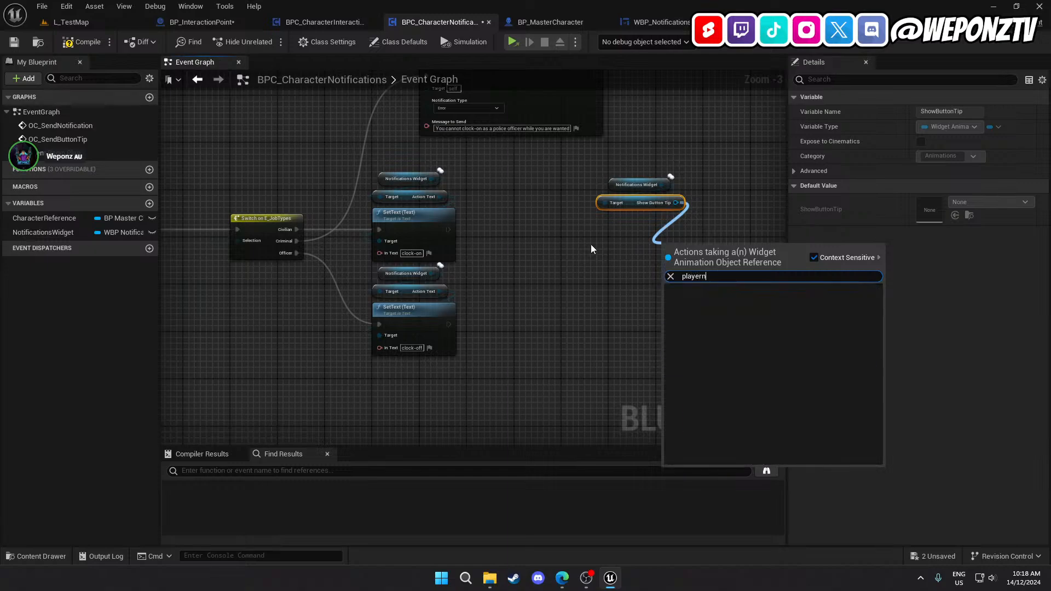
{"action": "key", "text": "BackSpace"}
{"action": "key", "text": "BackSpace"}
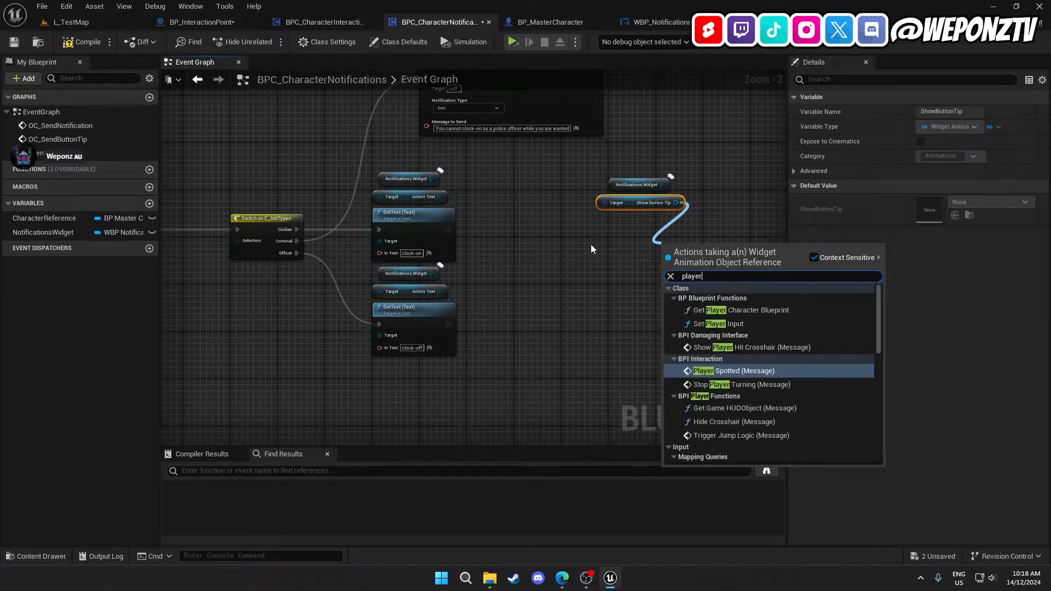
{"action": "key", "text": "BackSpace"}
{"action": "type", "text": "an"}
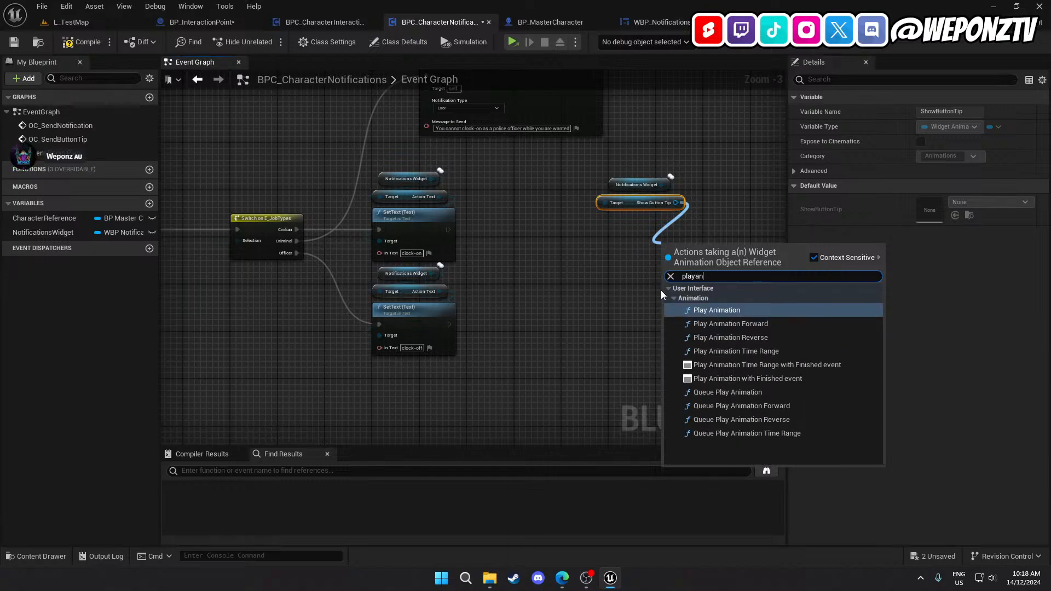
{"action": "left_click", "coordinate": [755, 327]}
Connect both SetText nodes into Play Animation Forward and line up the animation node with its getters
{"action": "left_click_drag", "start_coordinate": [662, 265], "coordinate": [449, 230]}
{"action": "left_click_drag", "start_coordinate": [702, 257], "coordinate": [607, 221]}
{"action": "left_click", "coordinate": [705, 303]}
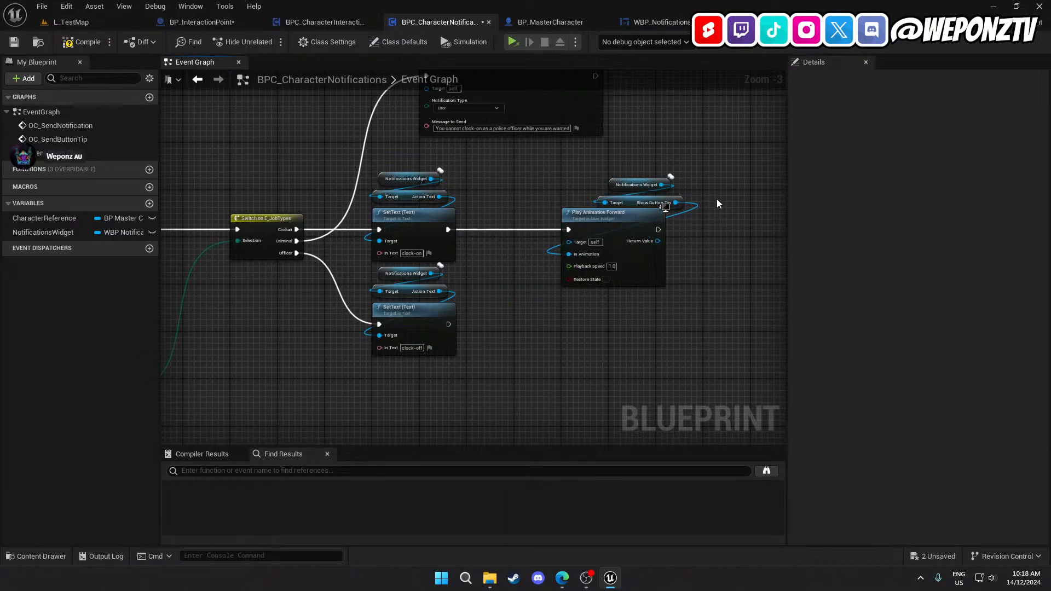
{"action": "left_click_drag", "start_coordinate": [663, 173], "coordinate": [608, 195]}
{"action": "left_click", "coordinate": [584, 307]}
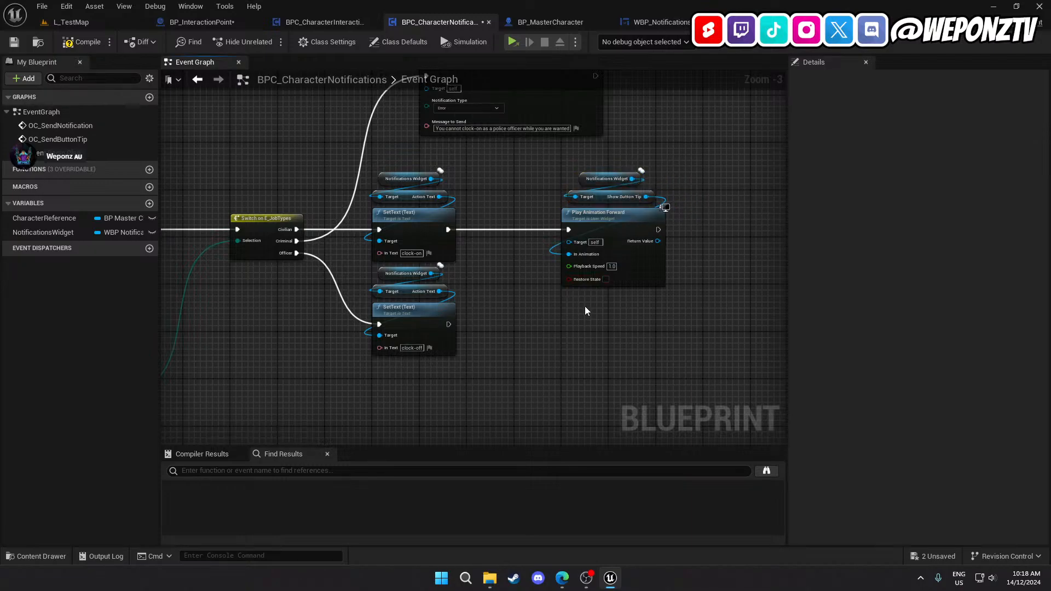
{"action": "left_click_drag", "start_coordinate": [449, 324], "coordinate": [565, 248]}
Connect the Notifications Widget to Play Animation Forward's Target and compile the blueprint
{"action": "right_click_drag", "start_coordinate": [609, 315], "coordinate": [774, 318]}
{"action": "scroll", "coordinate": [629, 323], "scroll_direction": "down", "scroll_amount": 1}
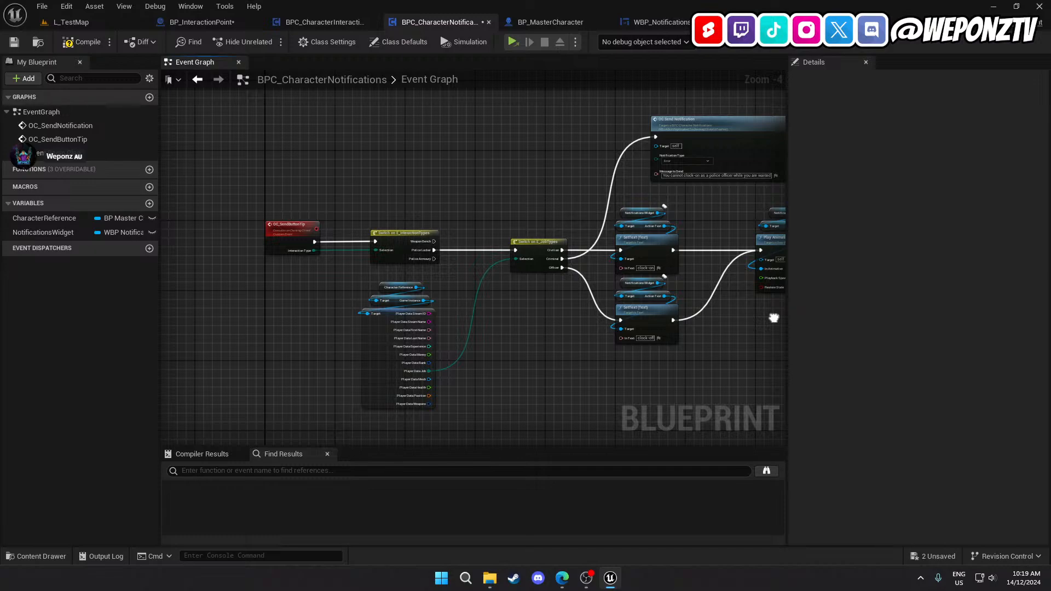
{"action": "right_click_drag", "start_coordinate": [773, 318], "coordinate": [639, 322]}
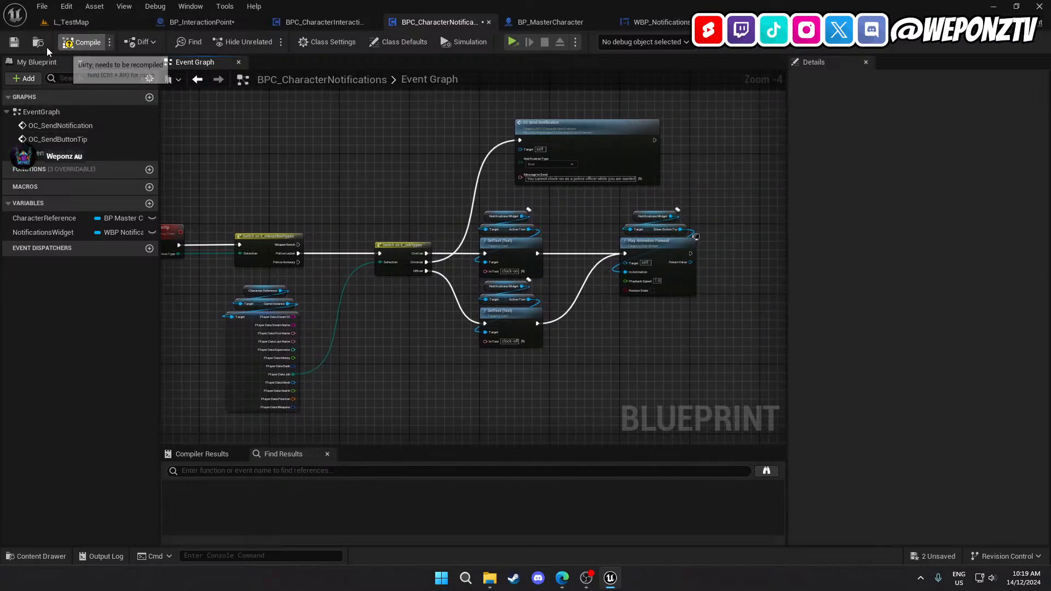
{"action": "left_click", "coordinate": [66, 43]}
{"action": "scroll", "coordinate": [615, 266], "scroll_direction": "up", "scroll_amount": 2}
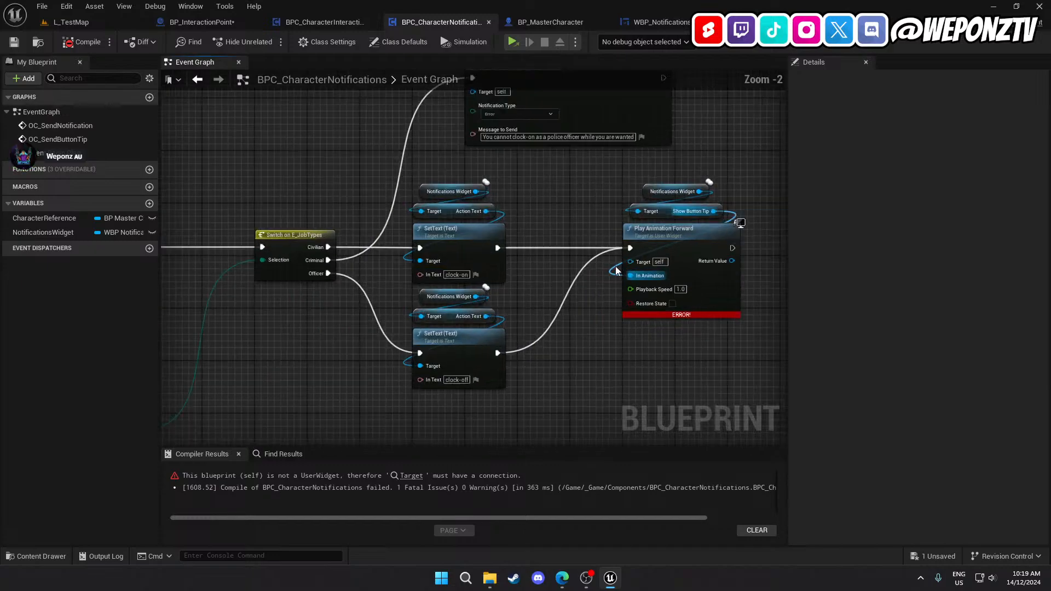
{"action": "left_click_drag", "start_coordinate": [713, 224], "coordinate": [643, 276]}
{"action": "left_click", "coordinate": [87, 42]}
{"action": "right_click_drag", "start_coordinate": [284, 149], "coordinate": [498, 95]}
{"action": "scroll", "coordinate": [476, 317], "scroll_direction": "down", "scroll_amount": 2}
{"action": "mouse_move", "coordinate": [476, 317]}
{"action": "right_mouse_down"}
{"action": "mouse_move", "coordinate": [441, 316]}
{"action": "mouse_move", "coordinate": [456, 317]}
{"action": "right_mouse_up"}
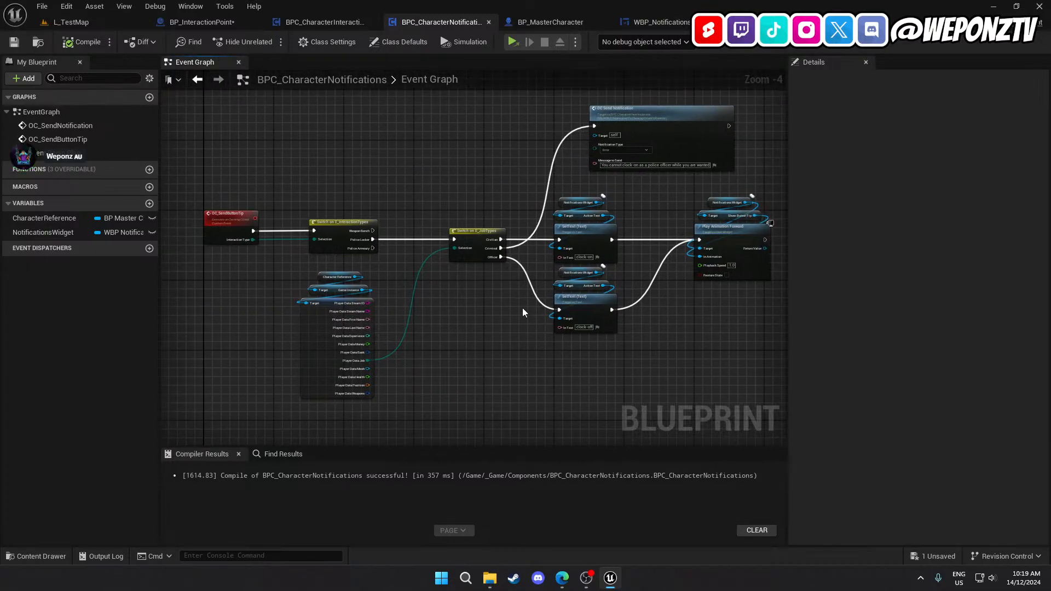
In BP_InteractionPoint, get BPC Character Notifications from the lower Get Player Character Blueprint node
{"action": "left_click", "coordinate": [208, 22]}
{"action": "right_click_drag", "start_coordinate": [420, 281], "coordinate": [482, 192]}
{"action": "left_click_drag", "start_coordinate": [331, 340], "coordinate": [364, 367]}
{"action": "type", "text": "notif"}
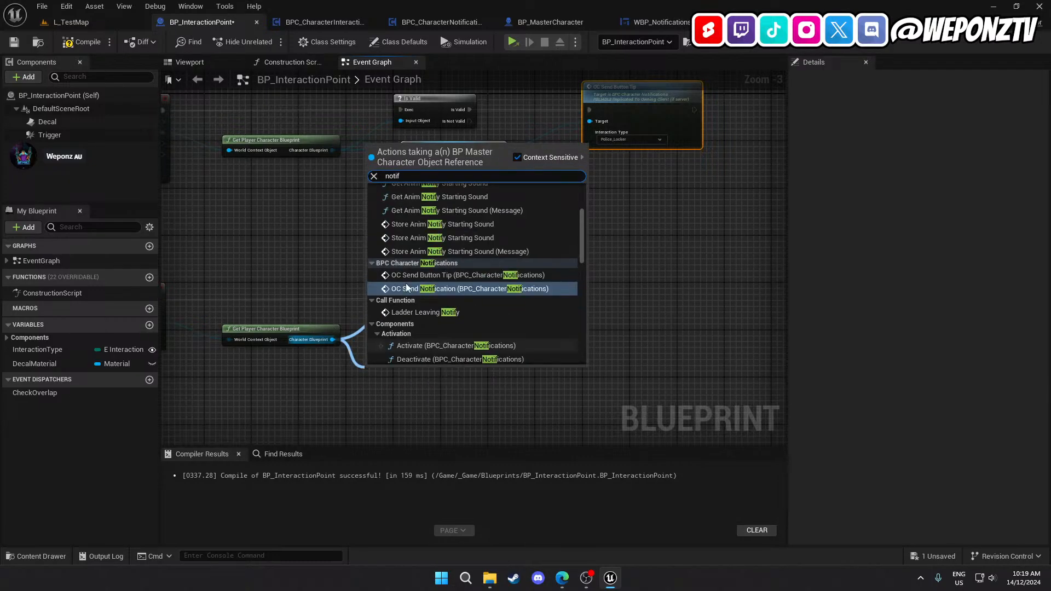
{"action": "scroll", "coordinate": [488, 334], "scroll_direction": "down", "scroll_amount": 10}
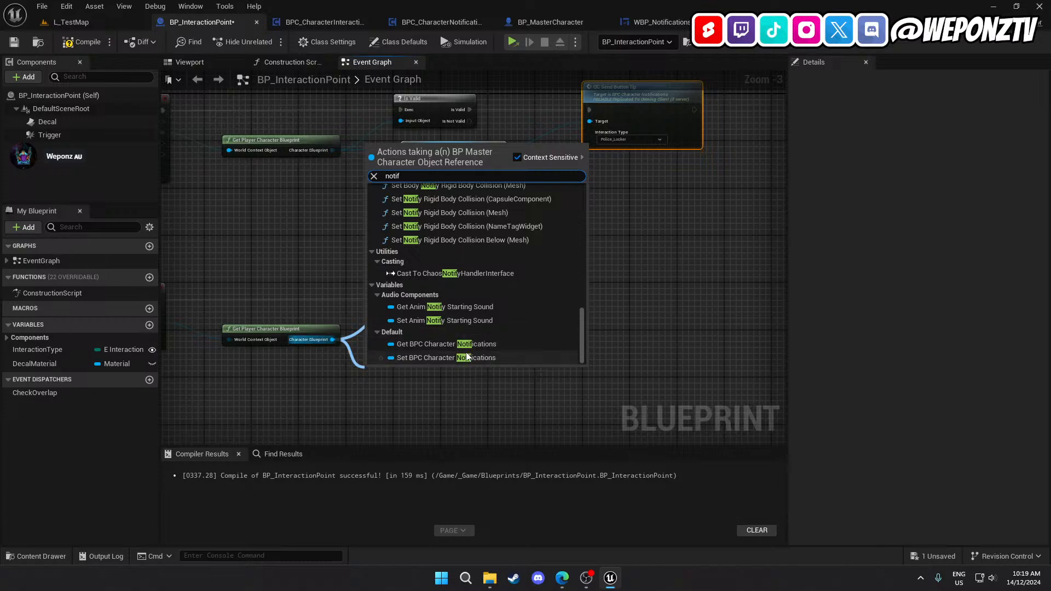
{"action": "left_click", "coordinate": [441, 344]}
{"action": "left_click_drag", "start_coordinate": [463, 373], "coordinate": [534, 346]}
{"action": "type", "text": "but"}
{"action": "key", "text": "BackSpace"}
{"action": "key", "text": "BackSpace"}
{"action": "key", "text": "BackSpace"}
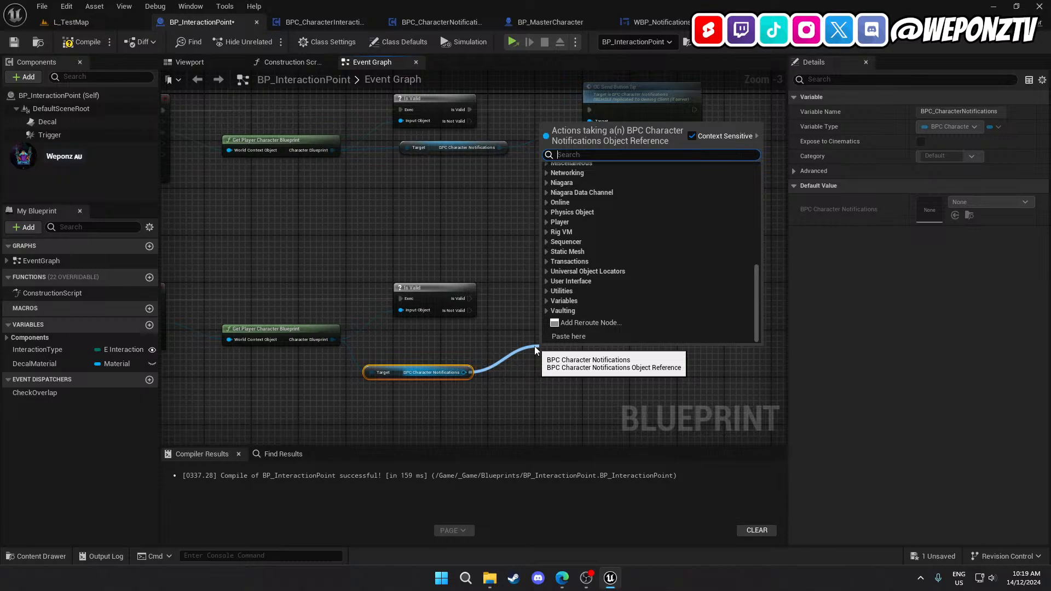
{"action": "type", "text": "show"}
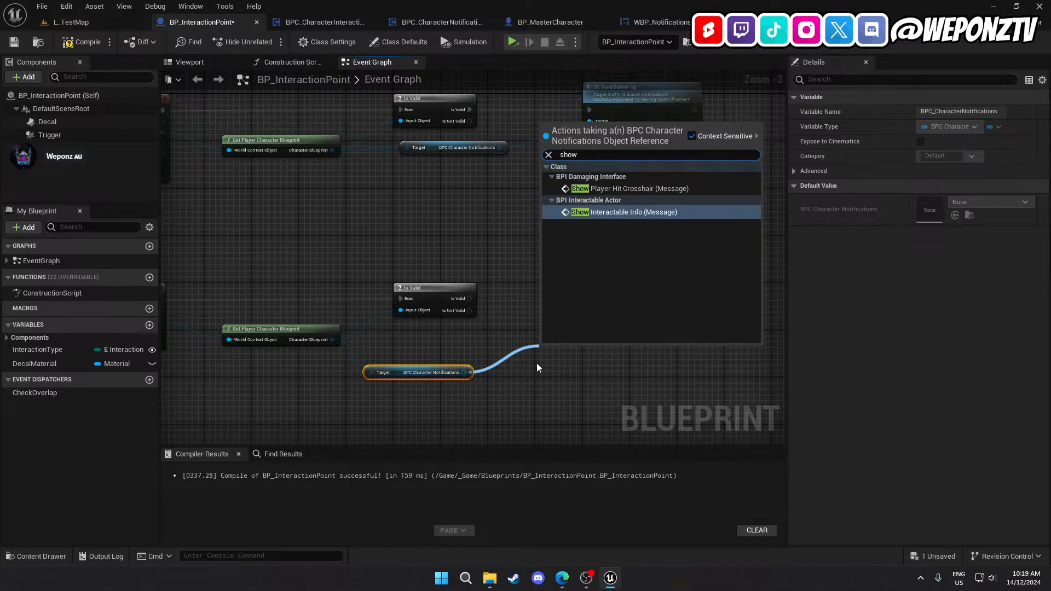
{"action": "left_click", "coordinate": [533, 385]}
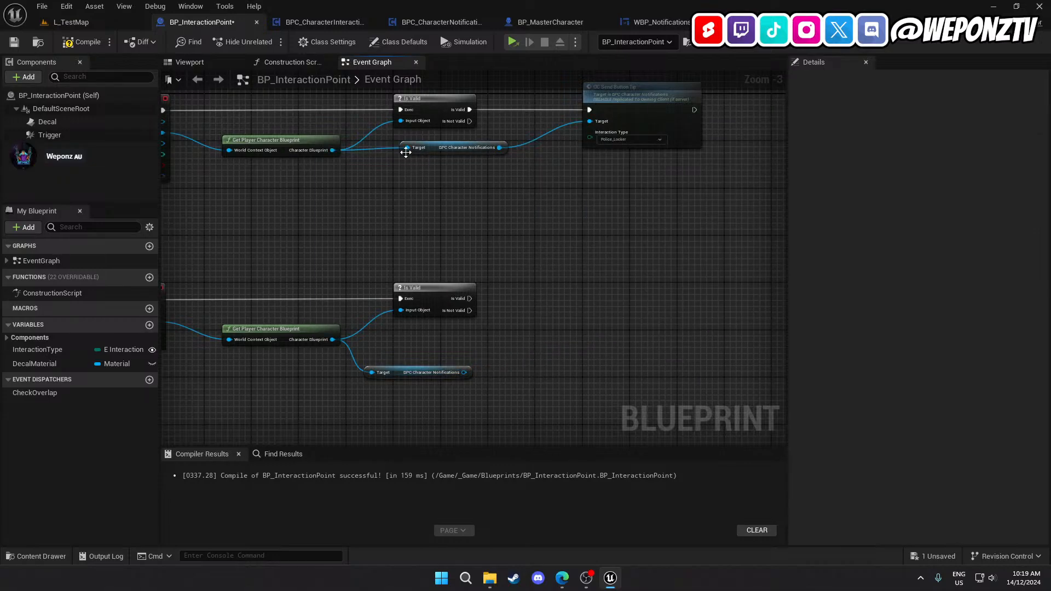
In BP_InteractionPoint, get the Notifications Widget from the lower BPC Character Notifications node
{"action": "left_click", "coordinate": [438, 22]}
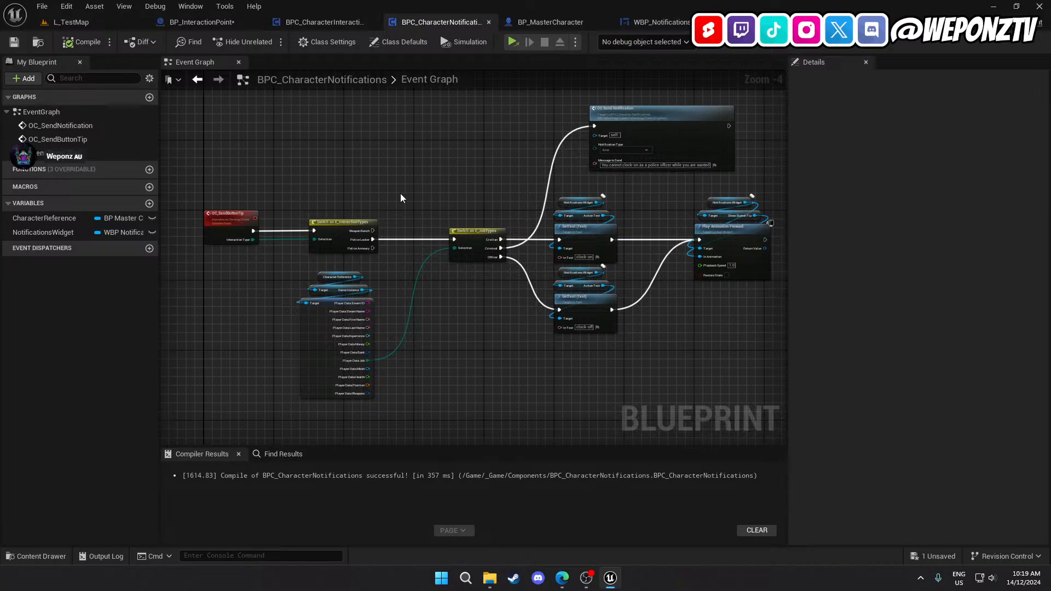
{"action": "left_click", "coordinate": [314, 22]}
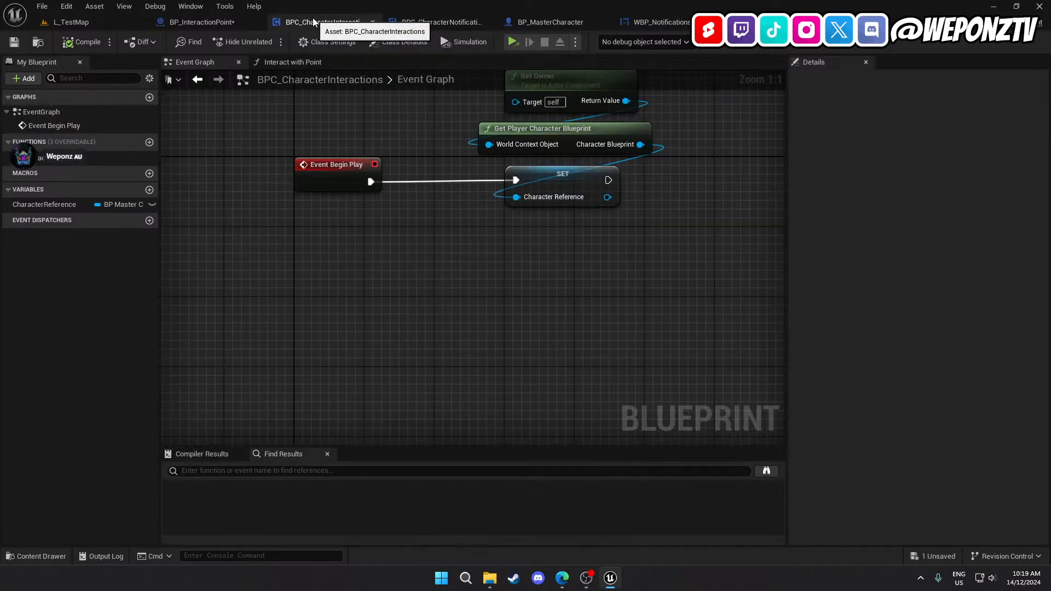
{"action": "left_click", "coordinate": [227, 21]}
{"action": "left_click_drag", "start_coordinate": [464, 373], "coordinate": [512, 344]}
{"action": "type", "text": "notif"}
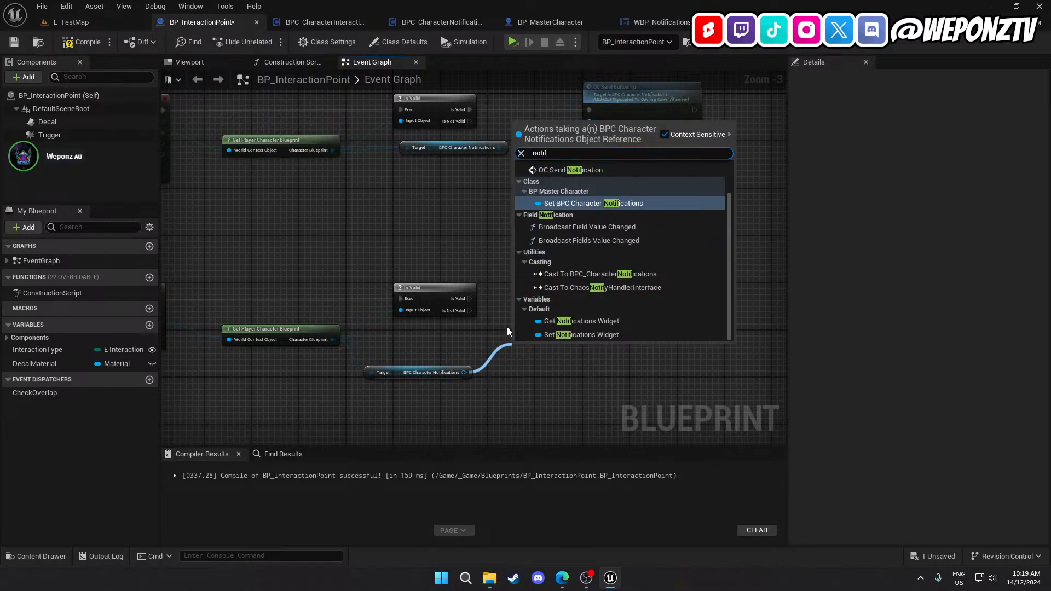
{"action": "left_click", "coordinate": [587, 322]}
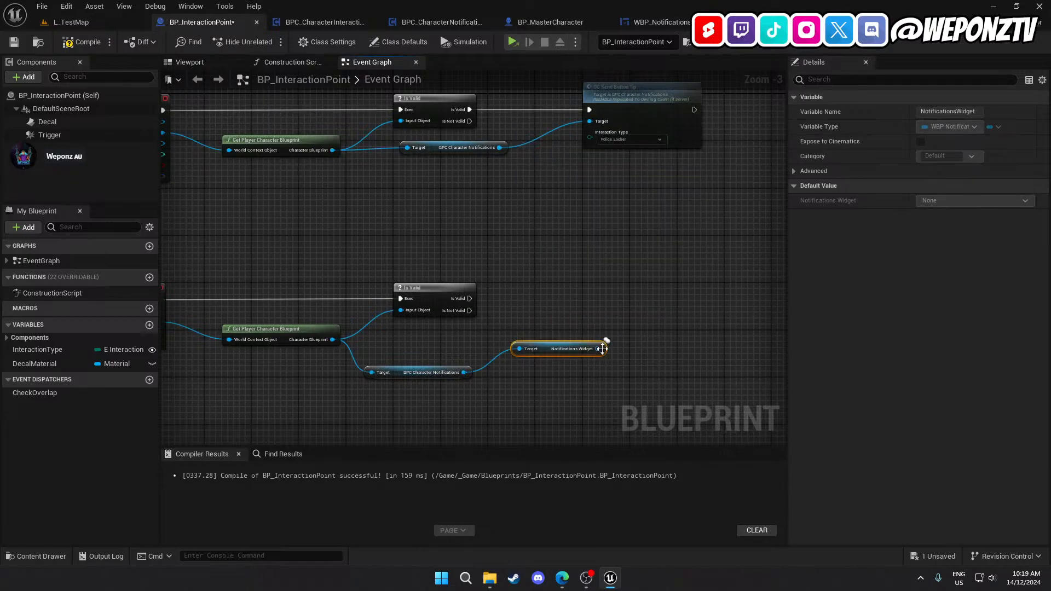
Get the Hide Button Tip animation from the Notifications Widget and add a Play Animation Forward node for it
{"action": "left_click_drag", "start_coordinate": [598, 351], "coordinate": [657, 317]}
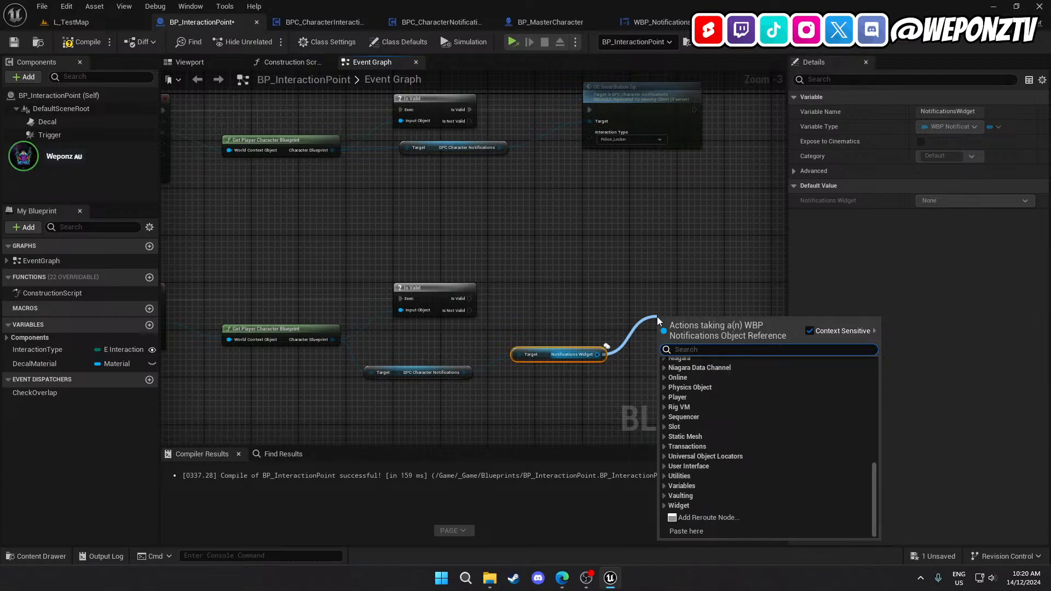
{"action": "type", "text": "hide"}
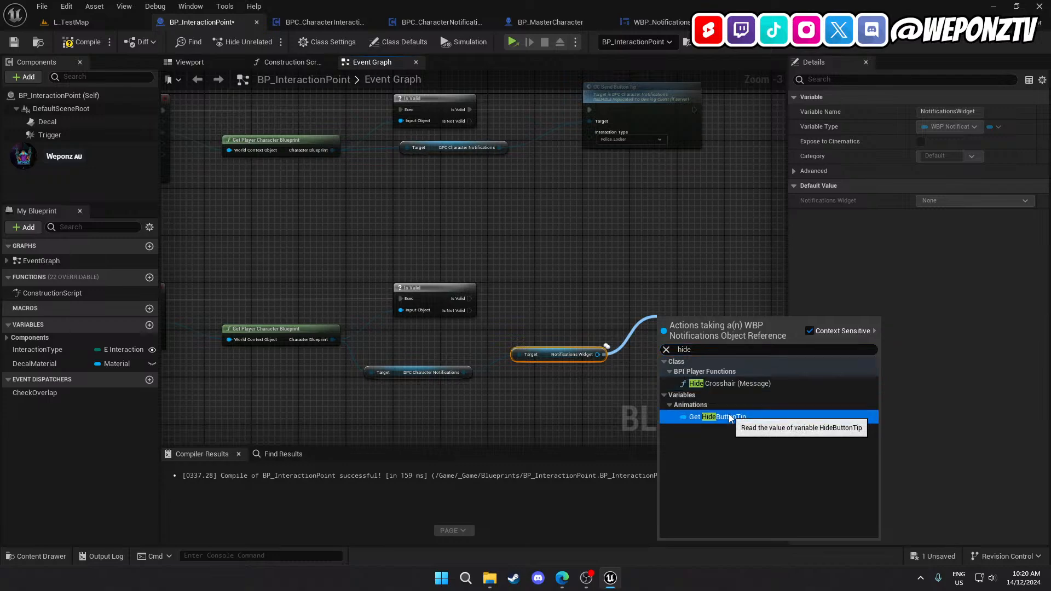
{"action": "left_click", "coordinate": [730, 418]}
{"action": "left_click_drag", "start_coordinate": [691, 315], "coordinate": [741, 318]}
{"action": "type", "text": "play"}
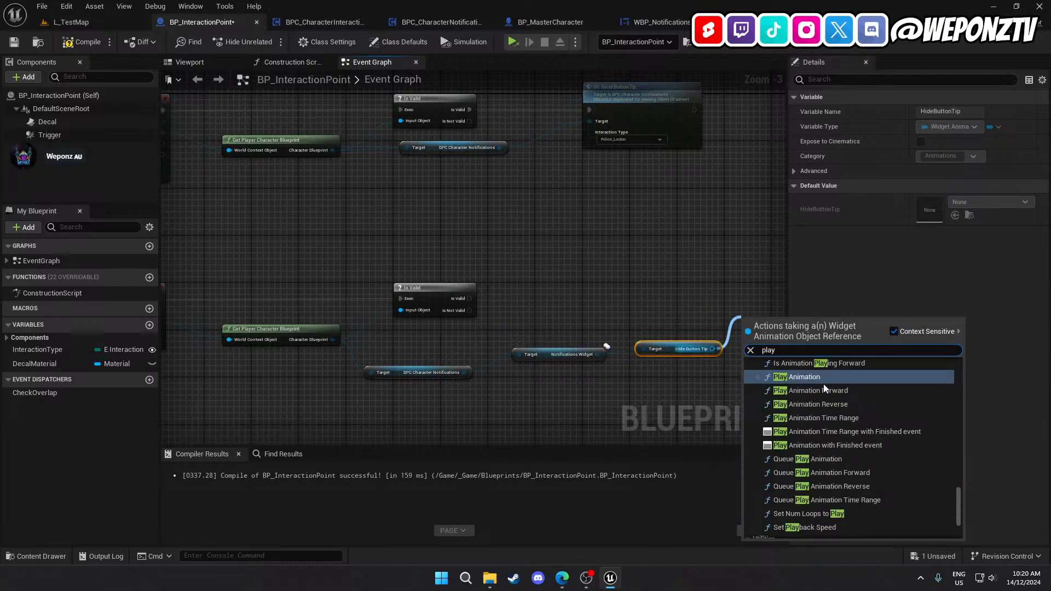
{"action": "left_click", "coordinate": [824, 390]}
Connect the lower Is Valid output to Play Animation Forward, line the node up, and wire the Notifications Widget to its Target
{"action": "right_click_drag", "start_coordinate": [796, 341], "coordinate": [659, 377]}
{"action": "left_click_drag", "start_coordinate": [609, 368], "coordinate": [331, 329]}
{"action": "left_click_drag", "start_coordinate": [640, 353], "coordinate": [673, 323]}
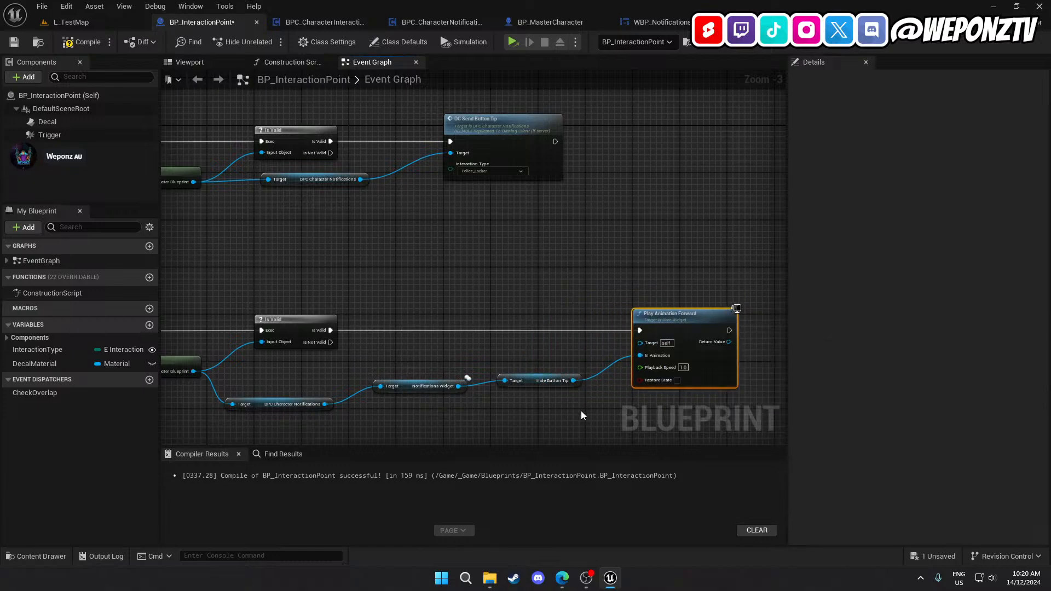
{"action": "right_click_drag", "start_coordinate": [581, 411], "coordinate": [590, 374]}
{"action": "left_click_drag", "start_coordinate": [480, 354], "coordinate": [661, 310]}
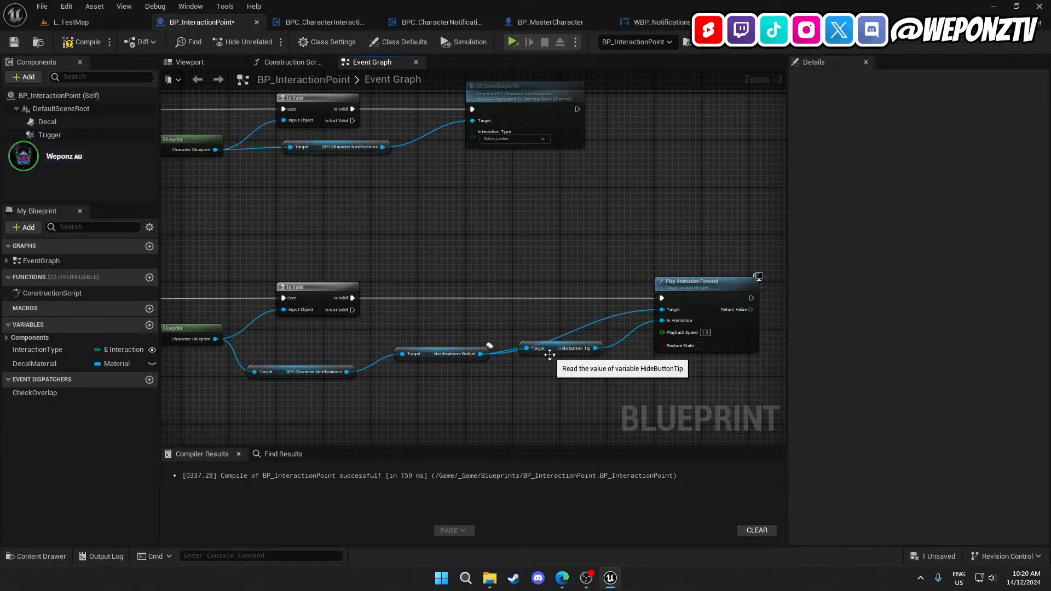
Space out the Hide Button Tip and Notifications Widget getters so the wires stay clear, and compile and save BP_InteractionPoint
{"action": "left_click_drag", "start_coordinate": [550, 359], "coordinate": [550, 370]}
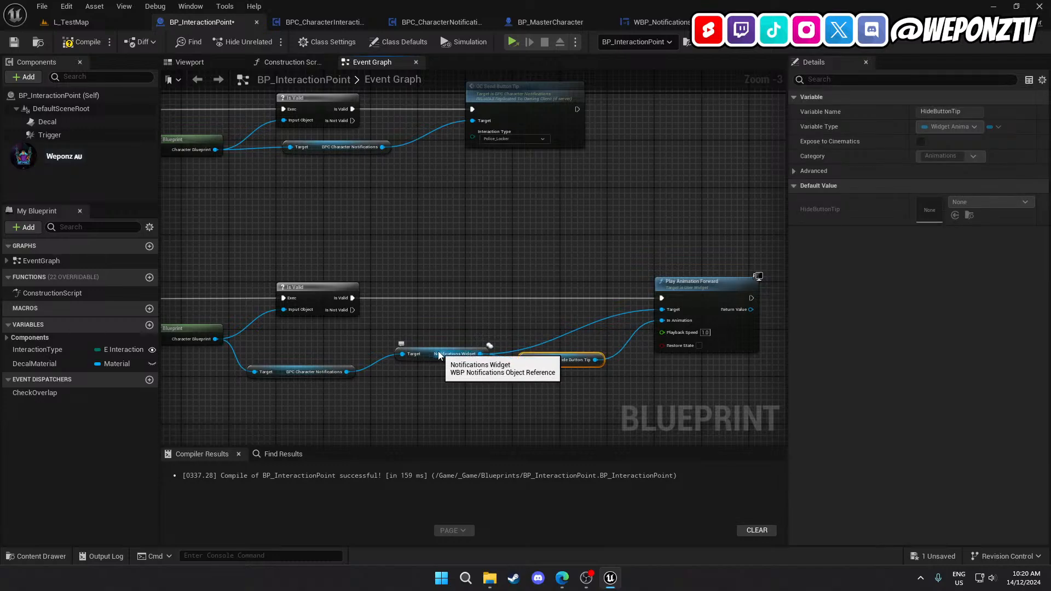
{"action": "left_click_drag", "start_coordinate": [432, 351], "coordinate": [432, 337]}
{"action": "right_click_drag", "start_coordinate": [469, 235], "coordinate": [503, 239]}
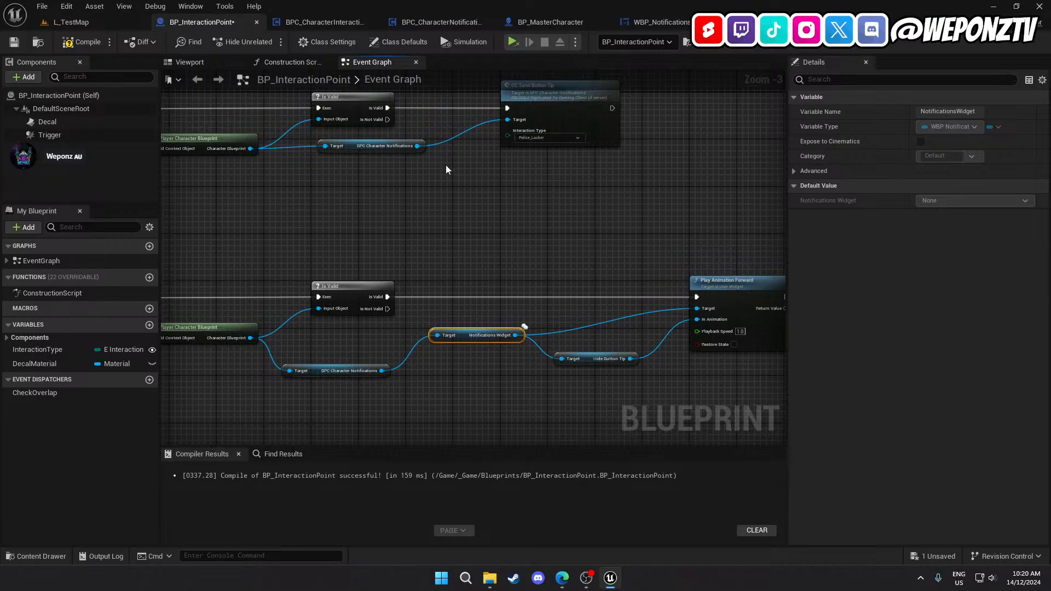
{"action": "right_click_drag", "start_coordinate": [424, 206], "coordinate": [542, 291]}
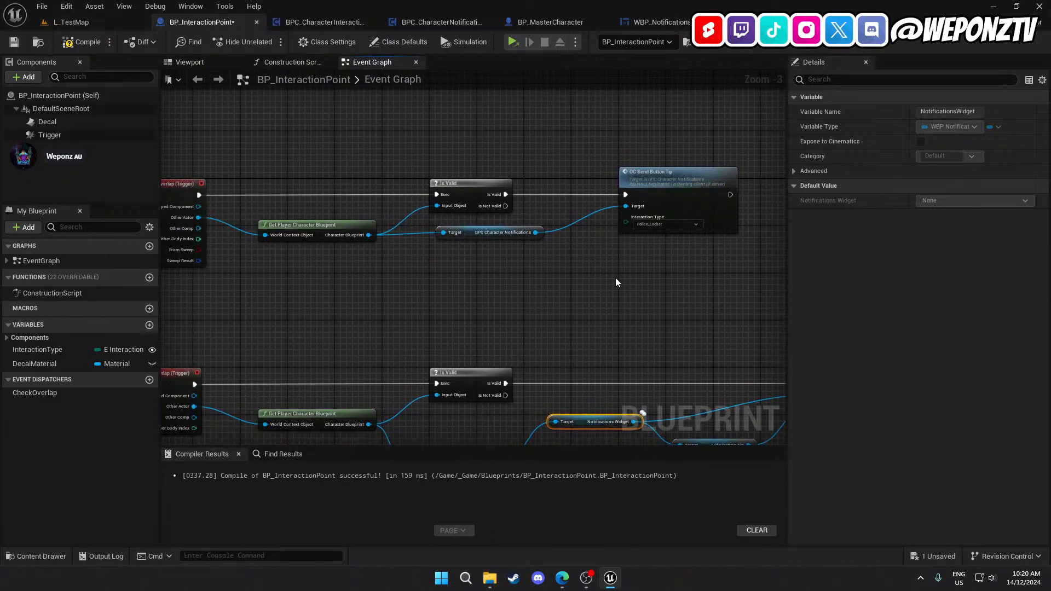
{"action": "right_click_drag", "start_coordinate": [617, 282], "coordinate": [621, 294]}
{"action": "scroll", "coordinate": [536, 310], "scroll_direction": "down", "scroll_amount": 2}
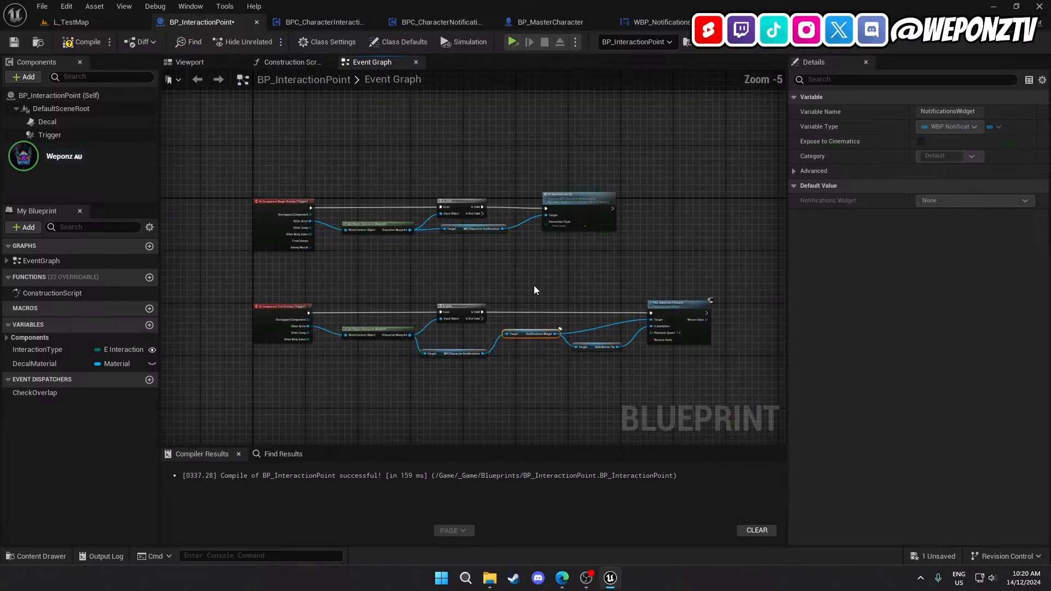
{"action": "left_click", "coordinate": [86, 43]}
{"action": "left_click", "coordinate": [14, 42]}
Open the L_MainMenu level from the _Game/Levels folder
{"action": "left_click", "coordinate": [72, 22]}
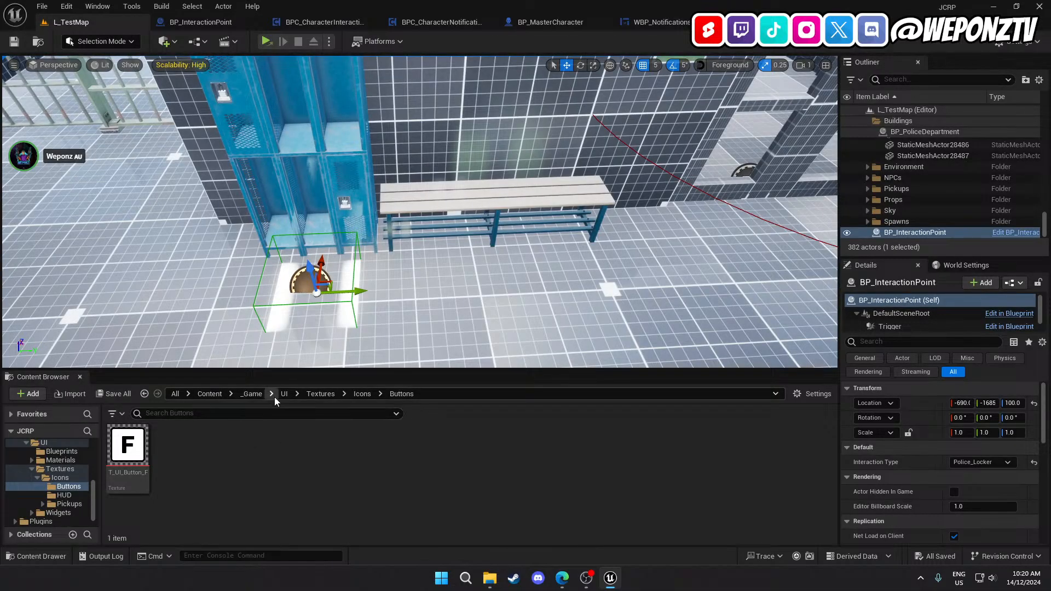
{"action": "left_click", "coordinate": [242, 395]}
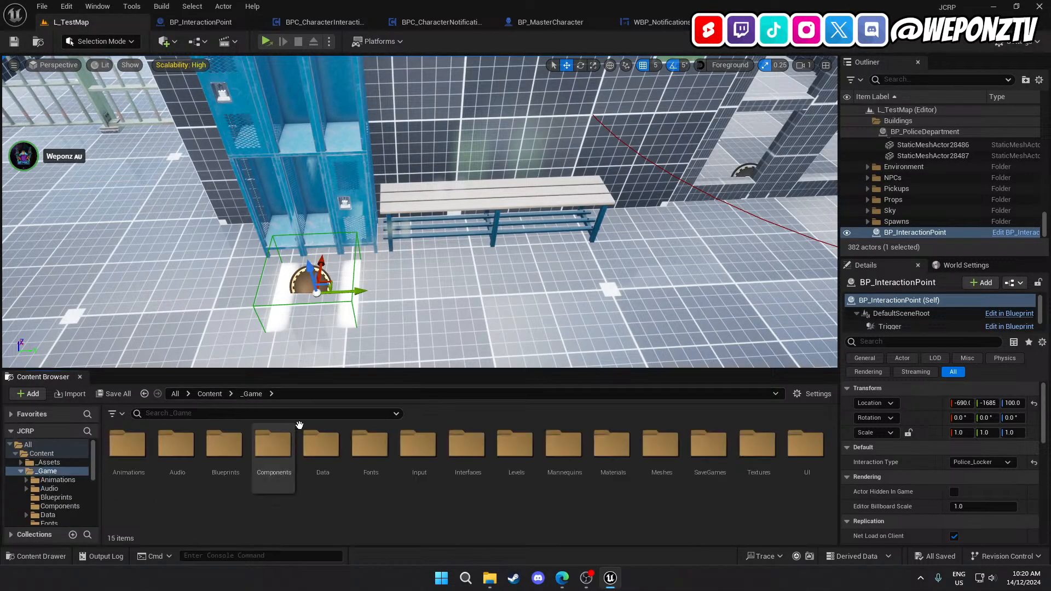
{"action": "double_click", "coordinate": [524, 432]}
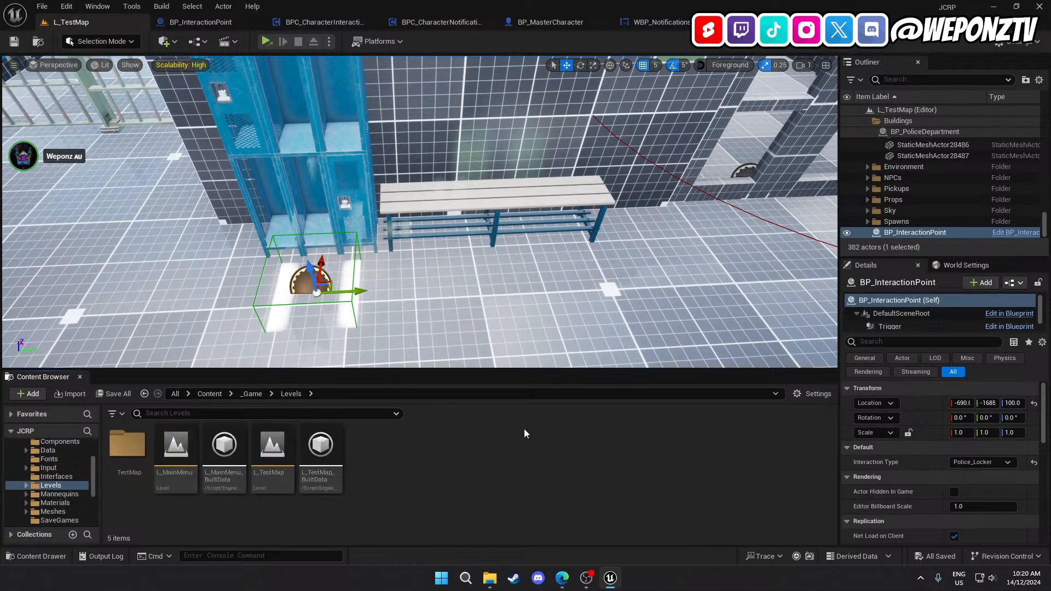
{"action": "double_click", "coordinate": [175, 446]}
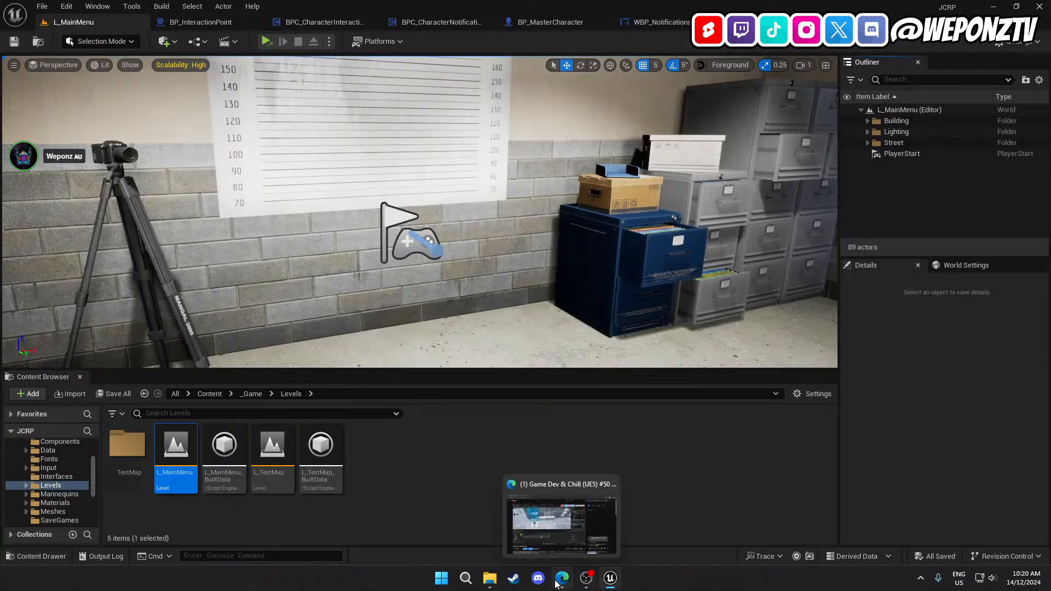
Switch to OBS and hide the Screen source in the Livestream scene
{"action": "left_click", "coordinate": [582, 584]}
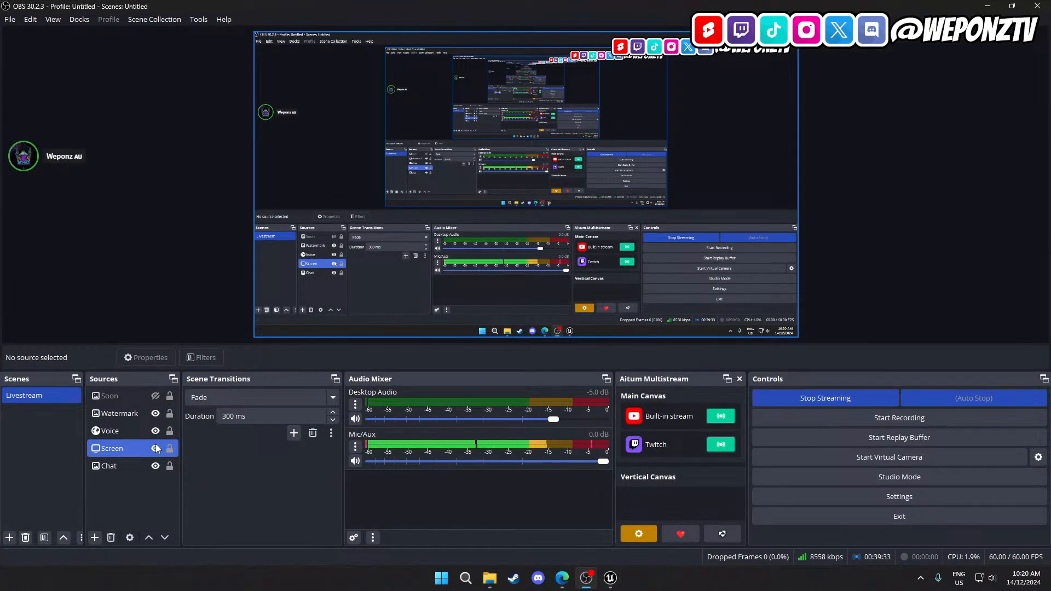
{"action": "left_click", "coordinate": [156, 448]}
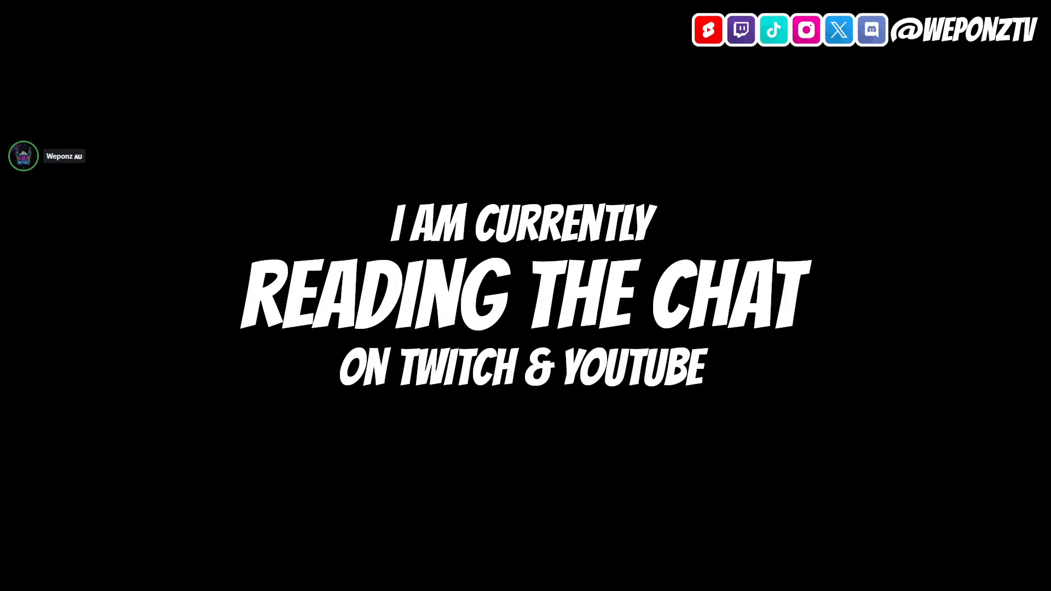